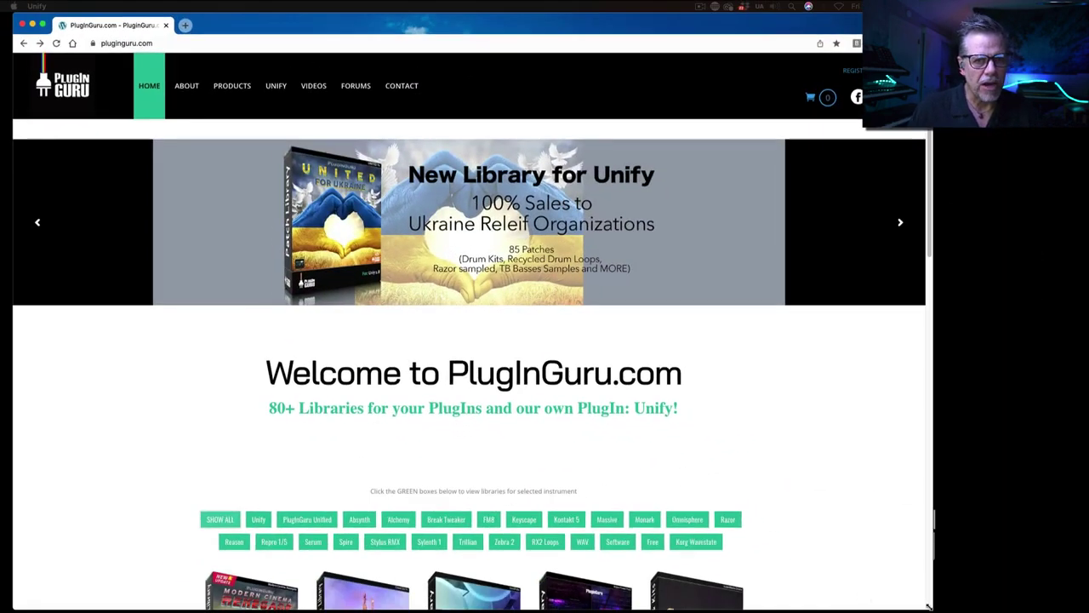
Narrow the Chrome window that shows the PlugInGuru.com site
{"action": "left_click_drag", "start_coordinate": [929, 606], "coordinate": [817, 606]}
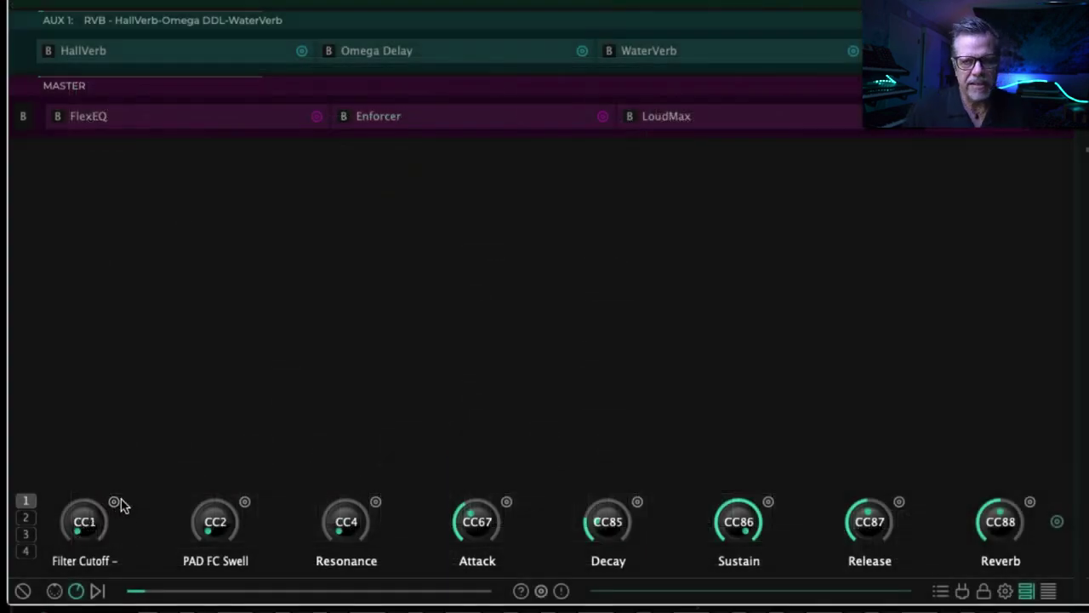
Cycle through macro knob pages 2, 3 and 4, then return to page 1
{"action": "left_click", "coordinate": [25, 518]}
{"action": "left_click", "coordinate": [26, 534]}
{"action": "left_click", "coordinate": [25, 551]}
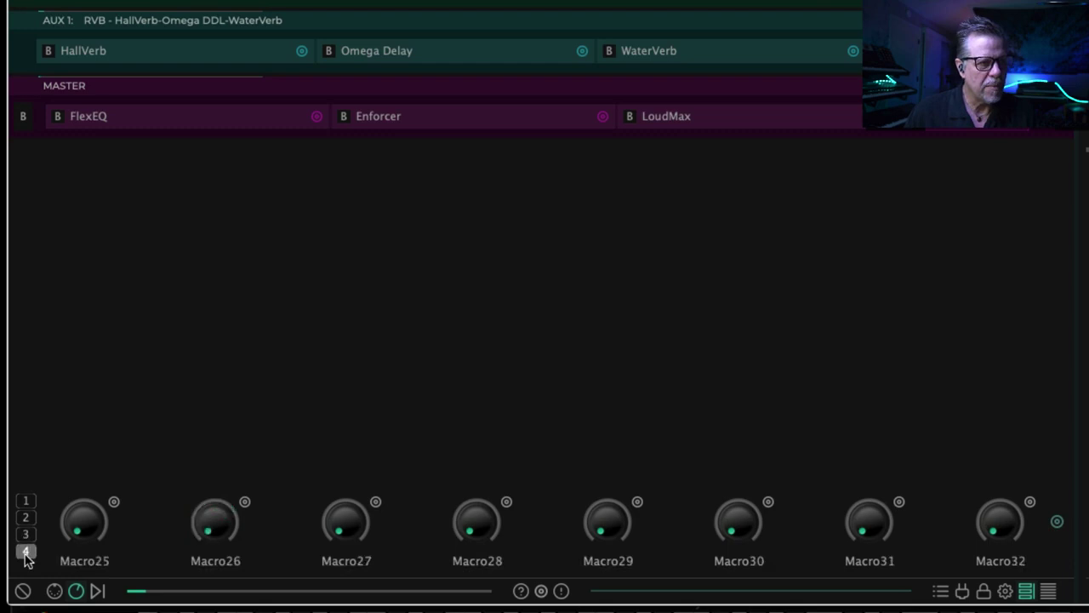
{"action": "left_click", "coordinate": [26, 503]}
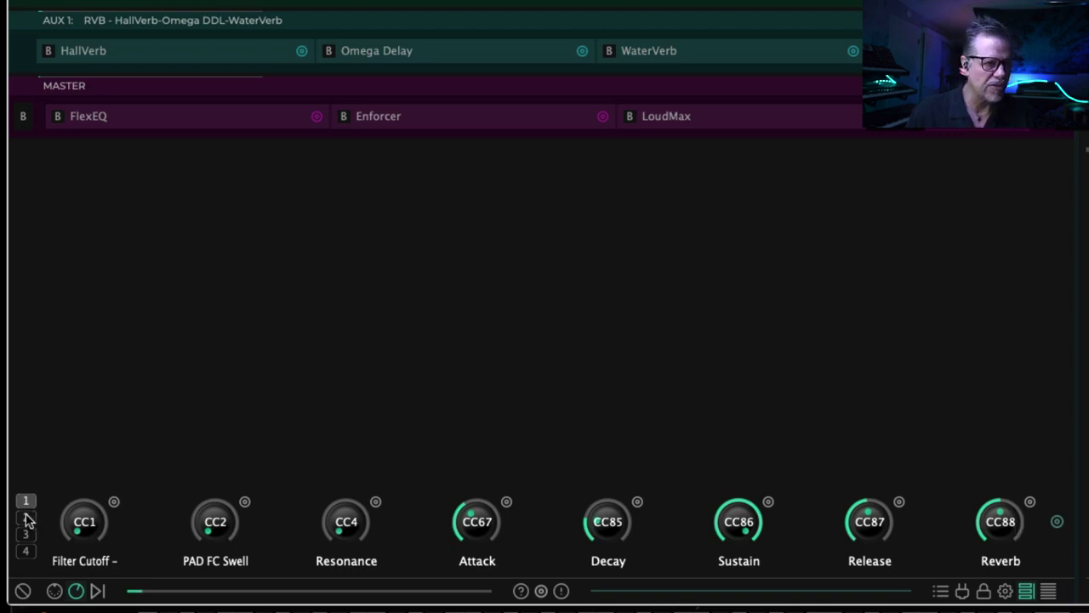
Check the CC1 Filter Cutoff knob's menu, then open AMP LFO Pulse's options on page 2
{"action": "right_click", "coordinate": [84, 519]}
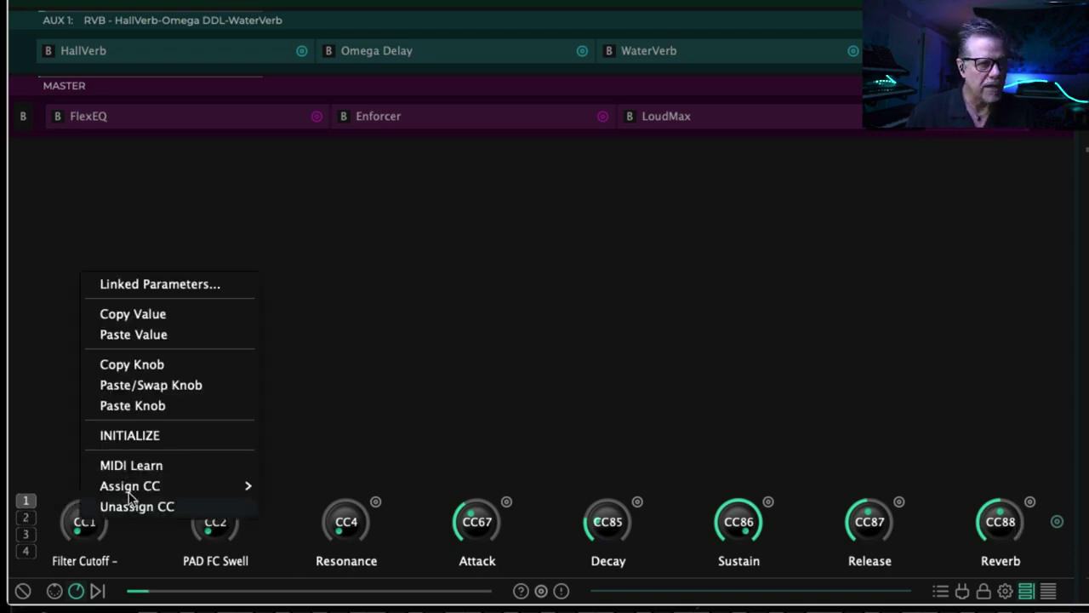
{"action": "mouse_move", "coordinate": [132, 488]}
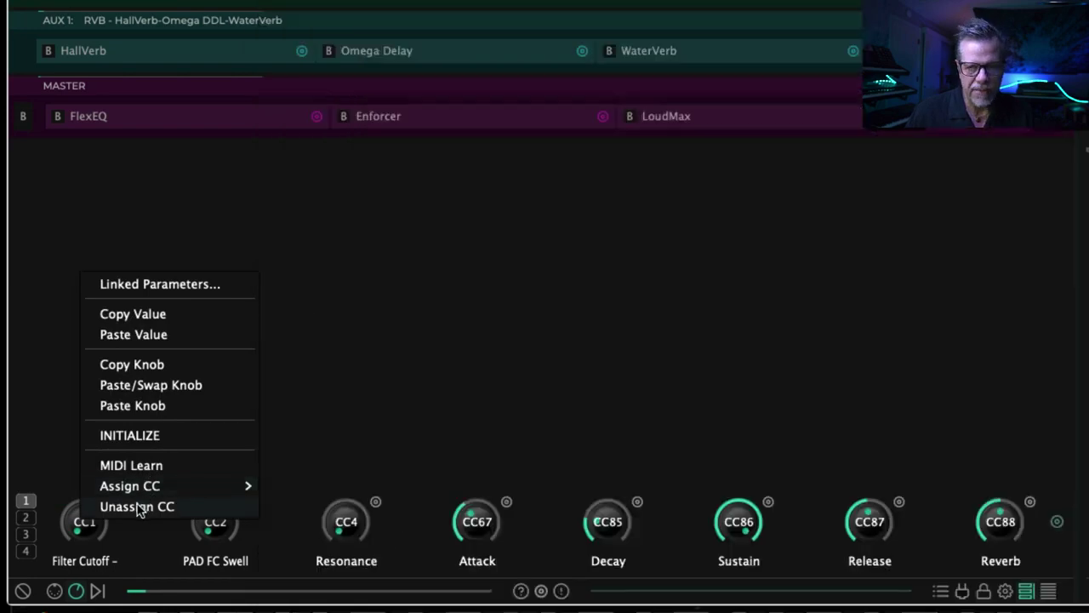
{"action": "left_click", "coordinate": [462, 442]}
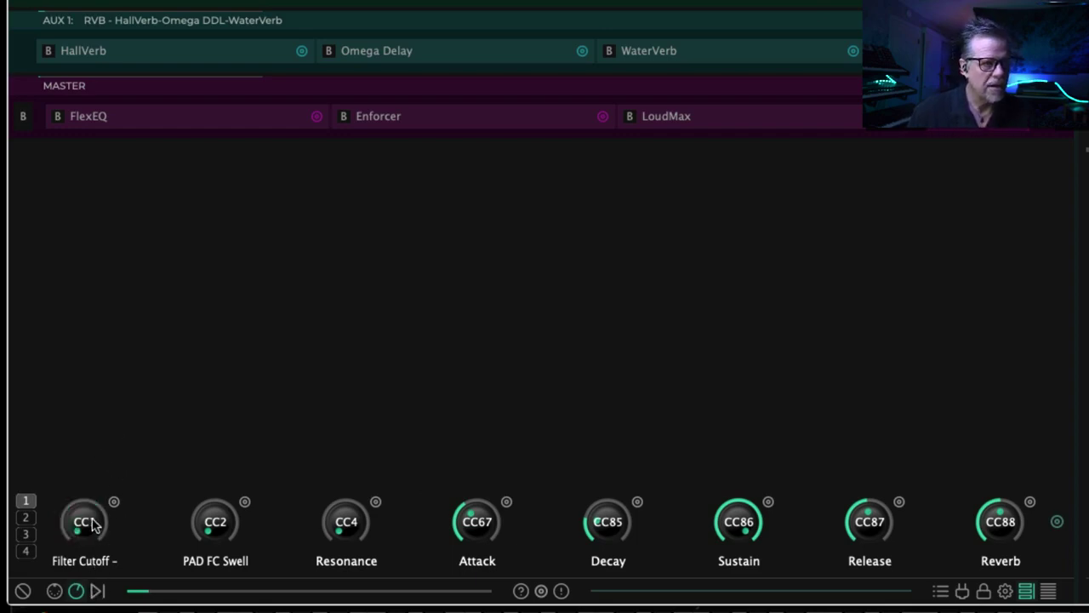
{"action": "left_click", "coordinate": [25, 517]}
{"action": "right_click", "coordinate": [338, 525]}
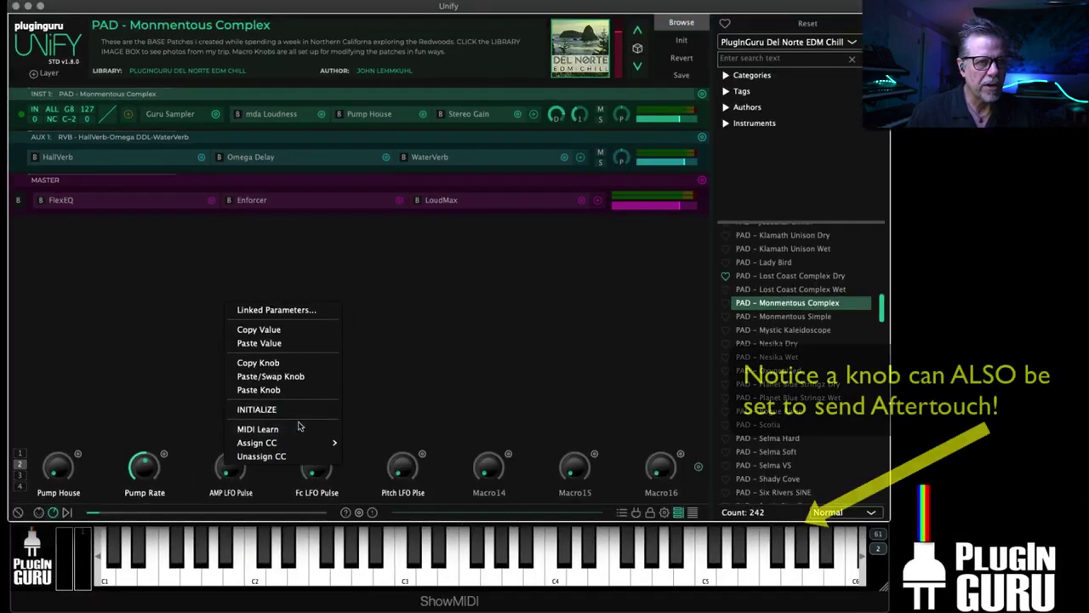
Dismiss the knob options menu and go back to the first macro page
{"action": "mouse_move", "coordinate": [275, 443]}
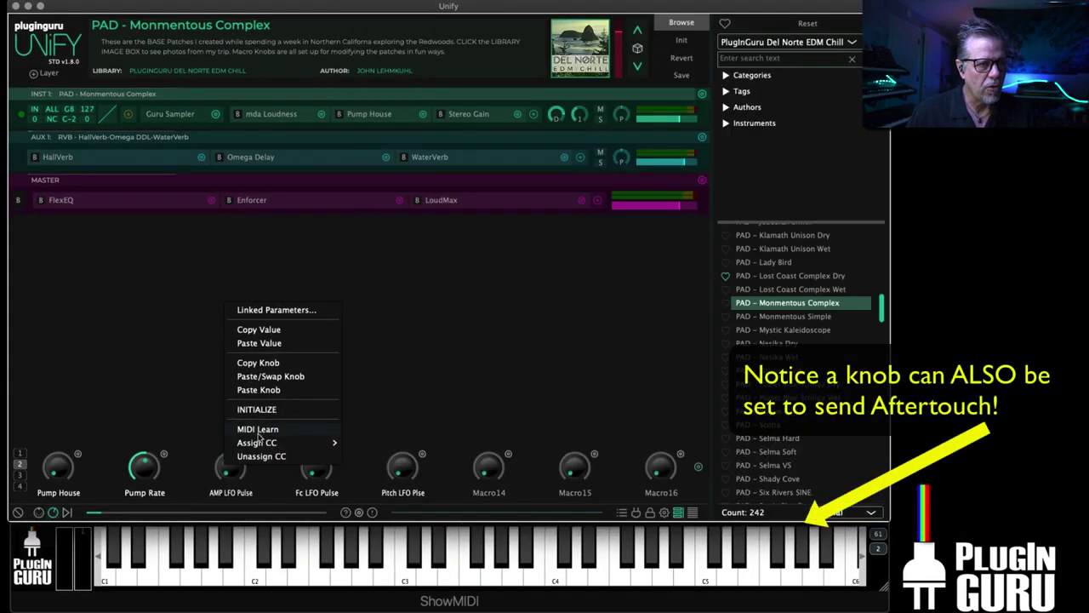
{"action": "left_click", "coordinate": [143, 393]}
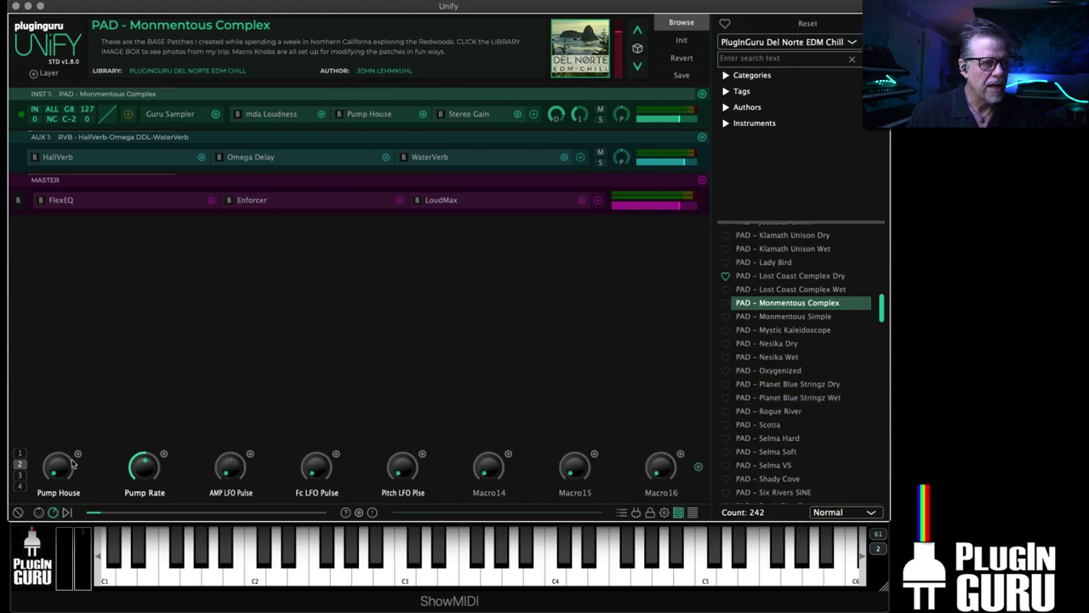
{"action": "left_click", "coordinate": [21, 453]}
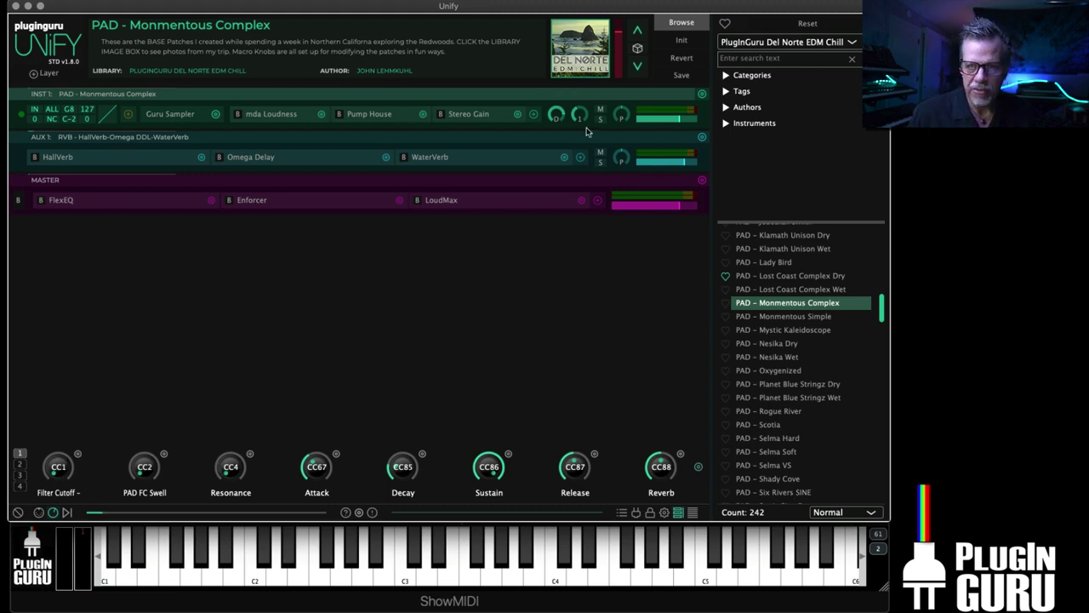
Peek at the PAD layer's Guru Sampler editor, then open the CC1 Filter Cutoff knob's options
{"action": "left_click", "coordinate": [171, 116]}
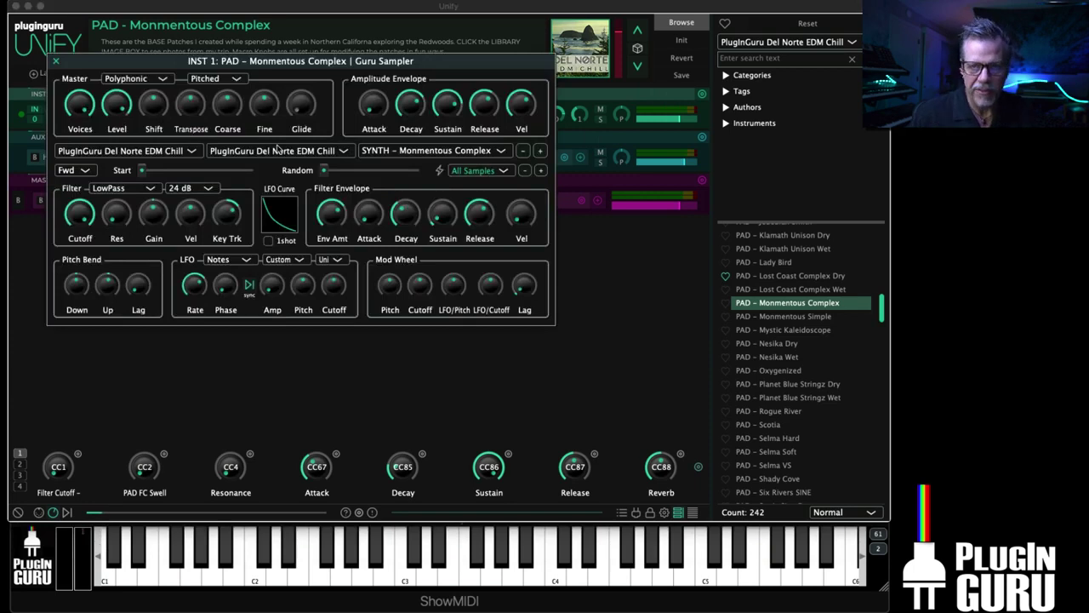
{"action": "key", "text": "Escape"}
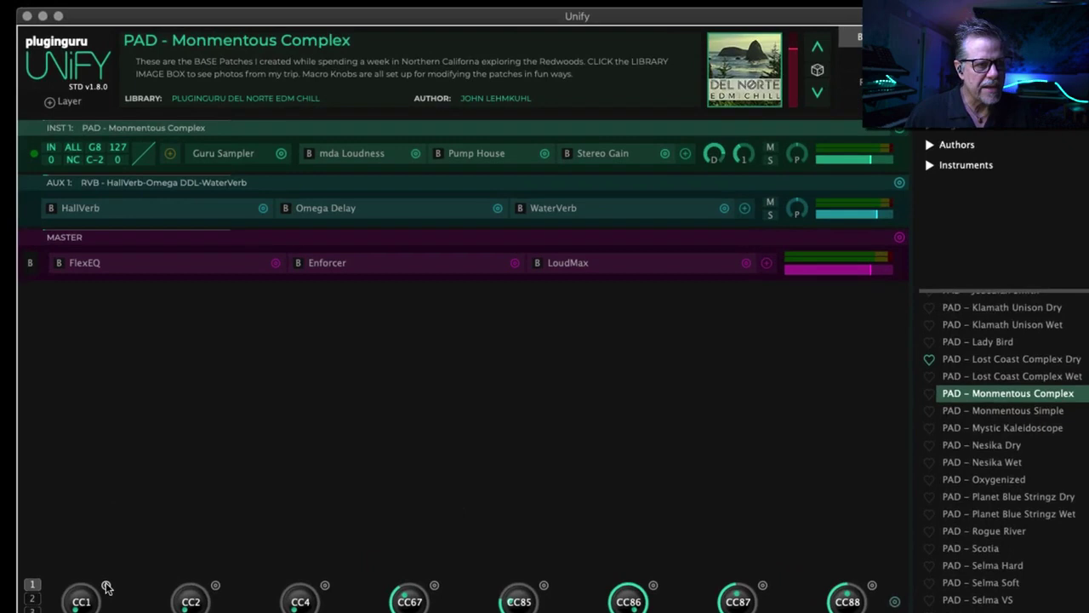
{"action": "left_click", "coordinate": [78, 454]}
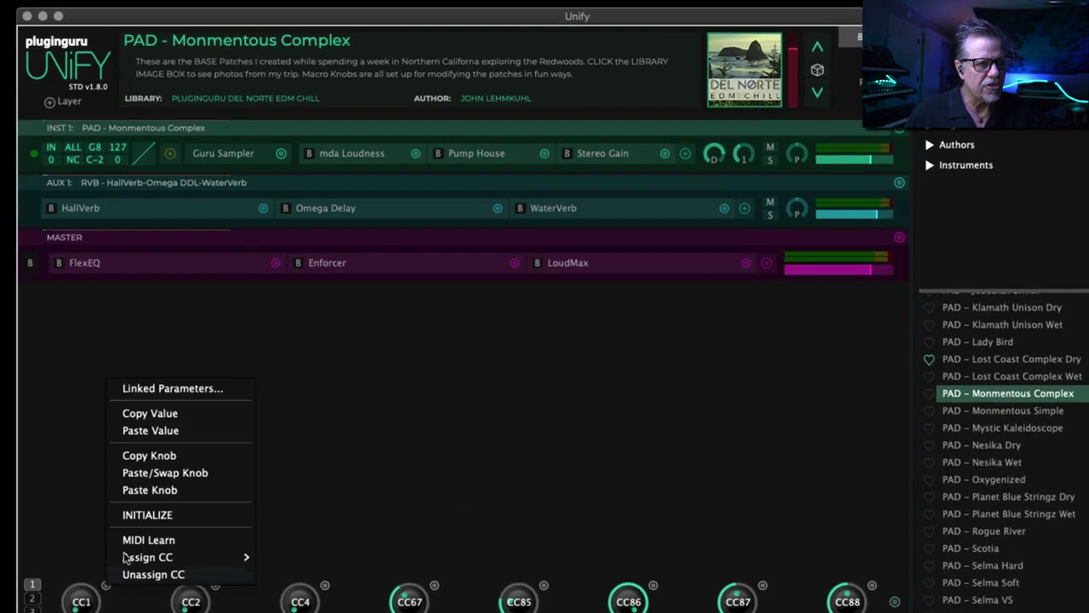
Open macro 1's Linked Parameters list, reposition it, and later close the macro 2 links window
{"action": "left_click", "coordinate": [178, 389]}
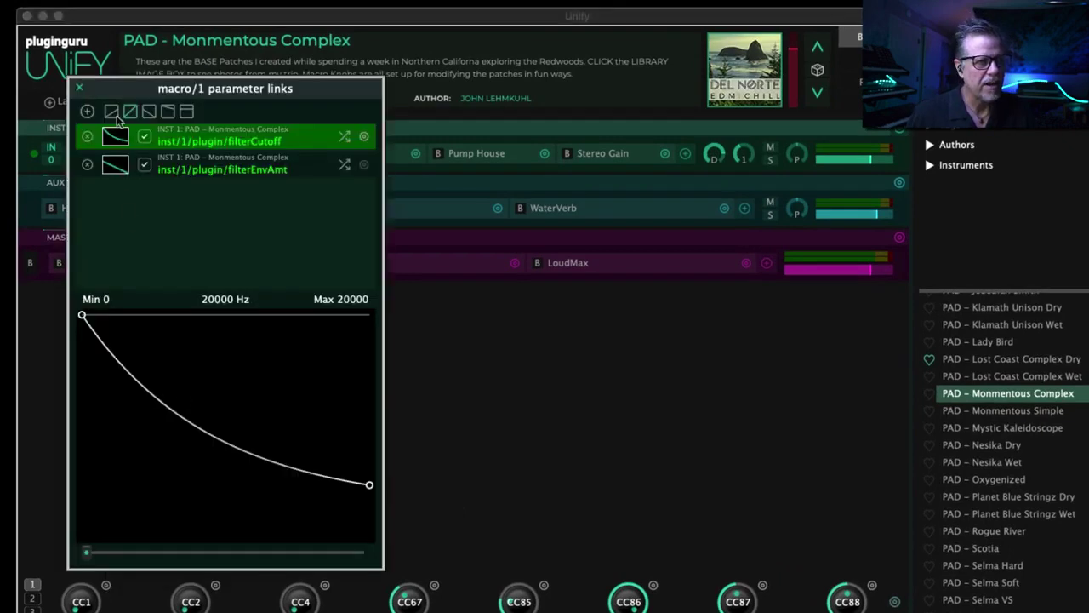
{"action": "left_click_drag", "start_coordinate": [117, 93], "coordinate": [77, 59]}
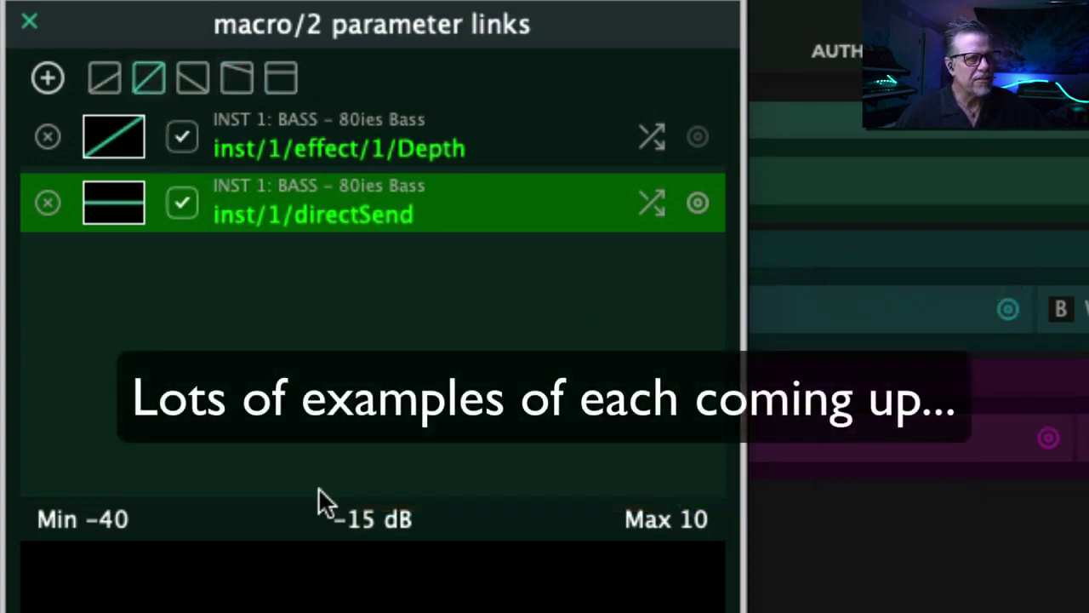
{"action": "left_click", "coordinate": [29, 21]}
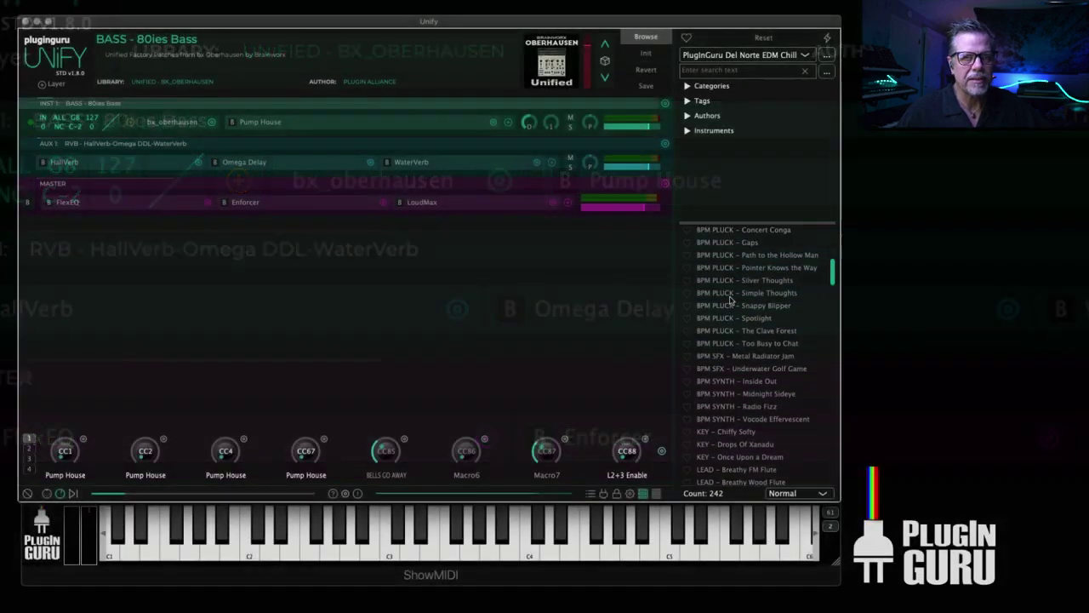
Load BPM PAD - Valley Of Nubibus and open Macro9's empty Linked Parameters list
{"action": "scroll", "coordinate": [732, 297], "scroll_direction": "up", "scroll_amount": 3}
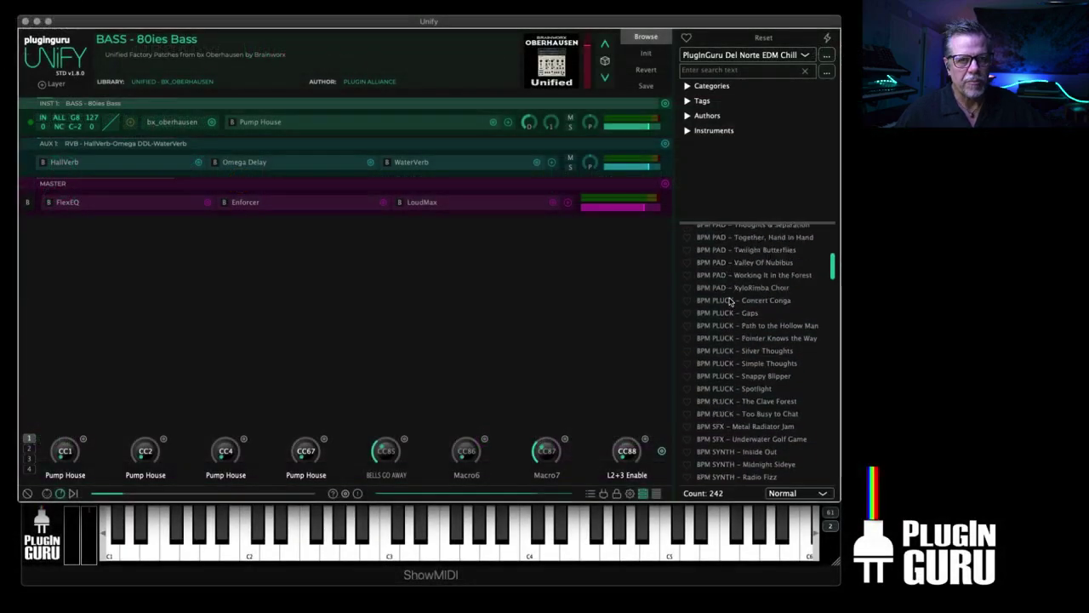
{"action": "left_click", "coordinate": [742, 307]}
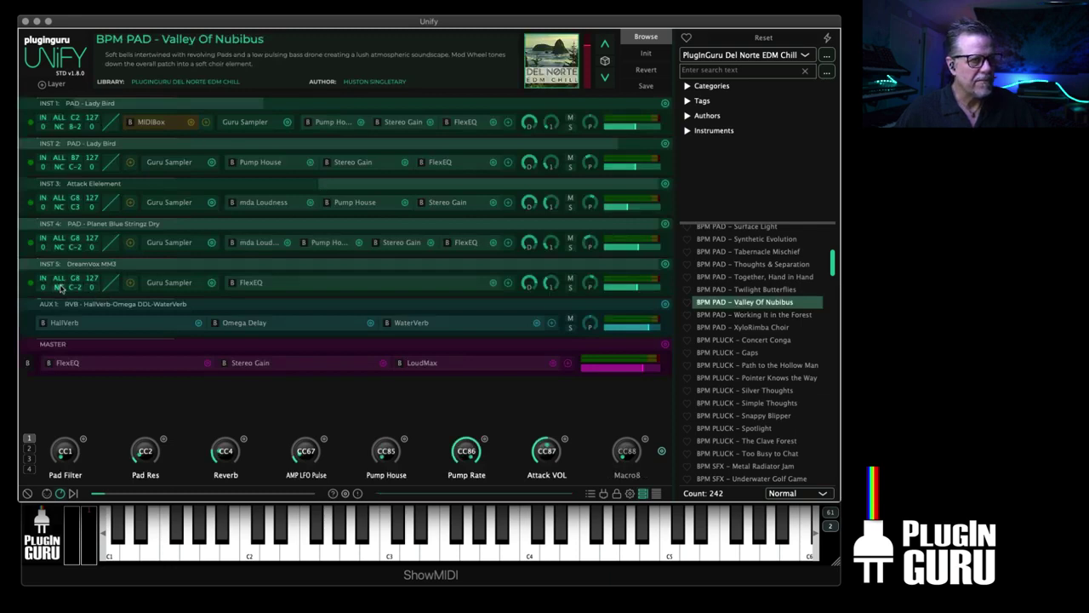
{"action": "left_click", "coordinate": [29, 448]}
{"action": "right_click", "coordinate": [85, 437]}
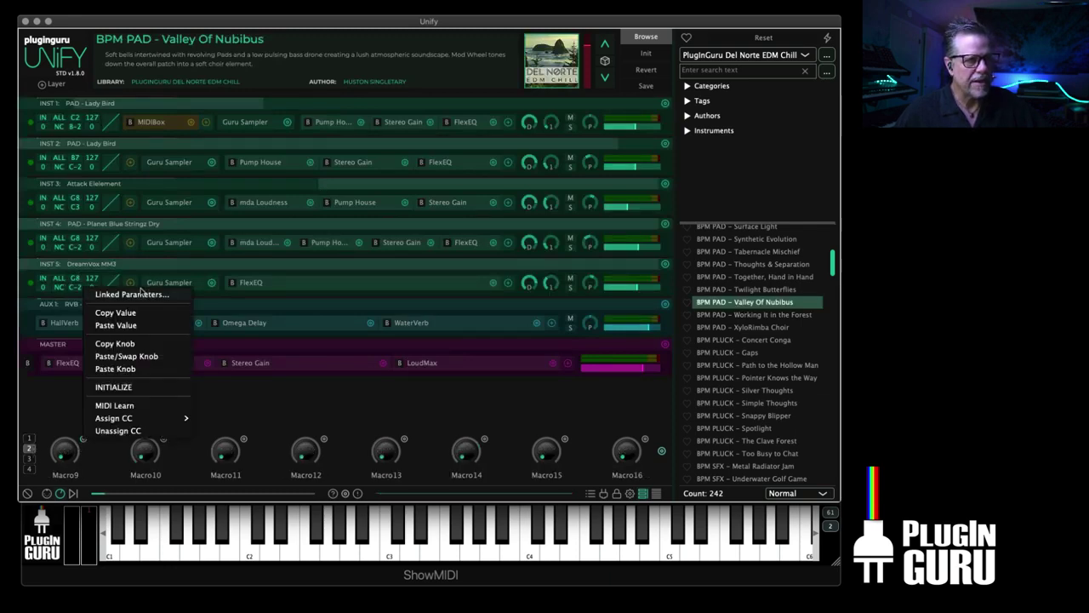
{"action": "left_click", "coordinate": [145, 294]}
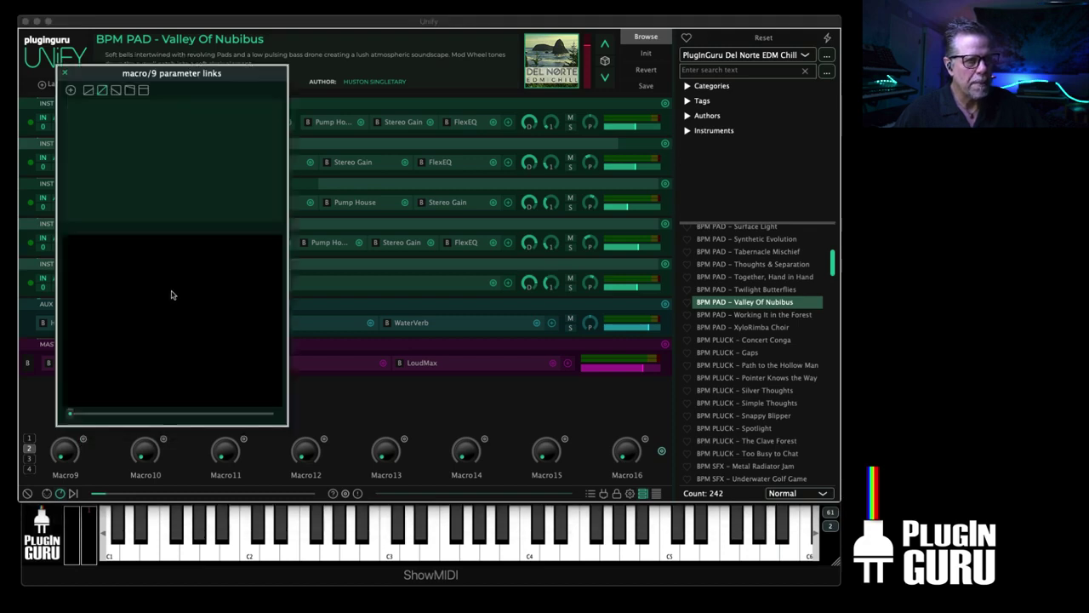
Link Macro9 to the mixLevel of inst/1, inst/2 and inst/3 (Attack Element)
{"action": "left_click", "coordinate": [71, 90]}
{"action": "mouse_move", "coordinate": [83, 110]}
{"action": "mouse_move", "coordinate": [173, 114]}
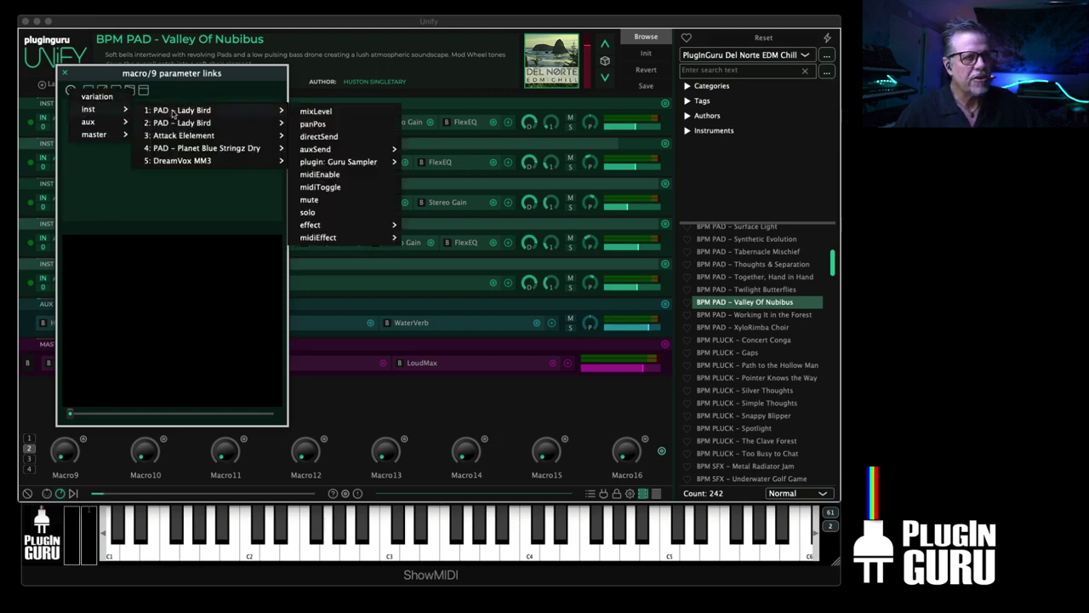
{"action": "left_click", "coordinate": [327, 114]}
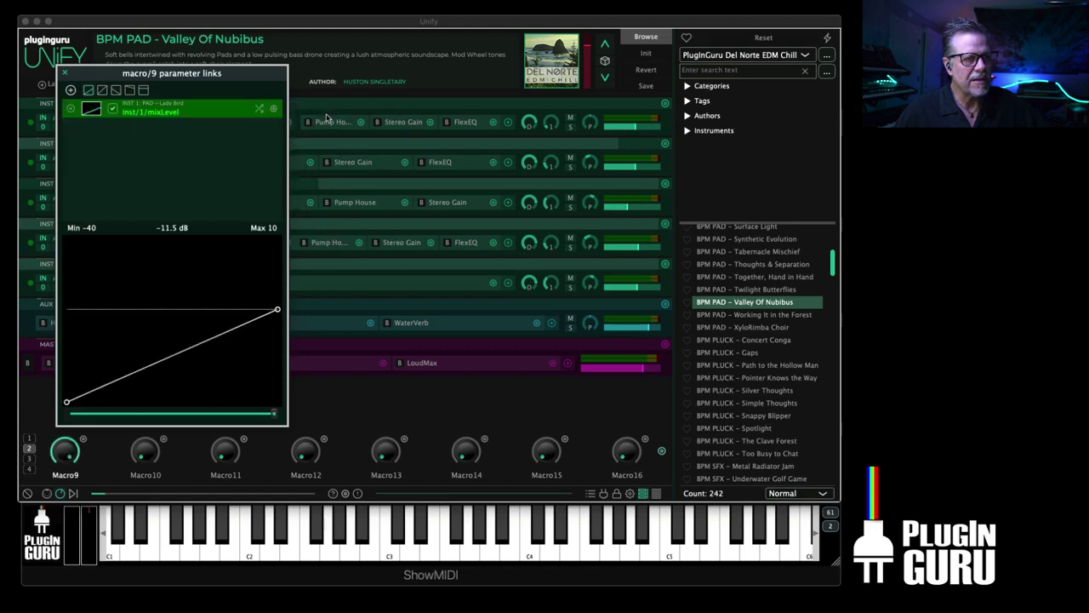
{"action": "left_click", "coordinate": [71, 92]}
{"action": "mouse_move", "coordinate": [84, 113]}
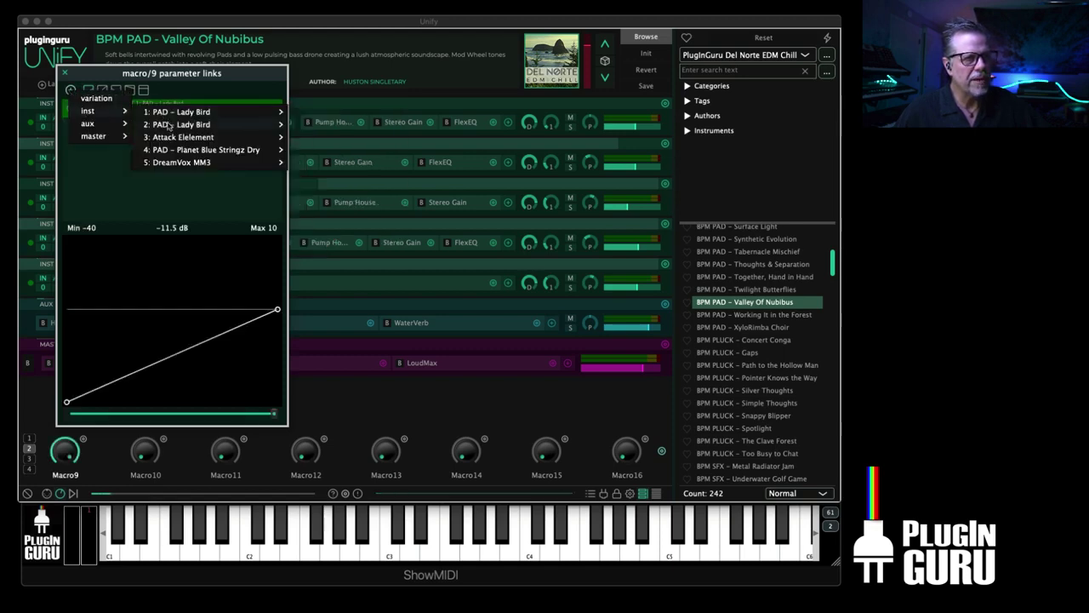
{"action": "left_click", "coordinate": [316, 113]}
{"action": "left_click", "coordinate": [591, 146]}
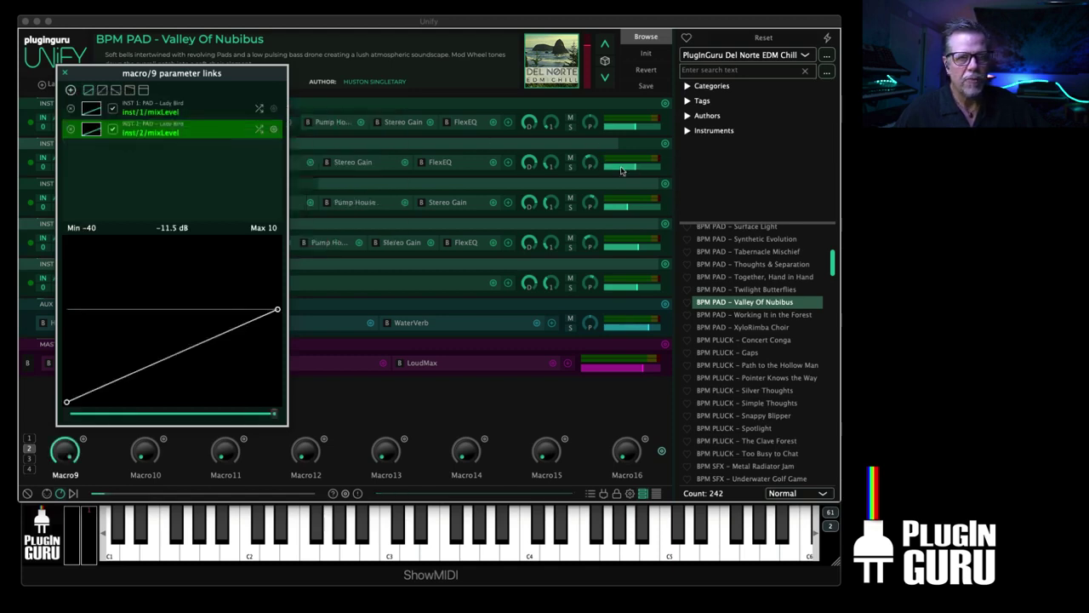
{"action": "left_click", "coordinate": [71, 91]}
{"action": "mouse_move", "coordinate": [90, 111]}
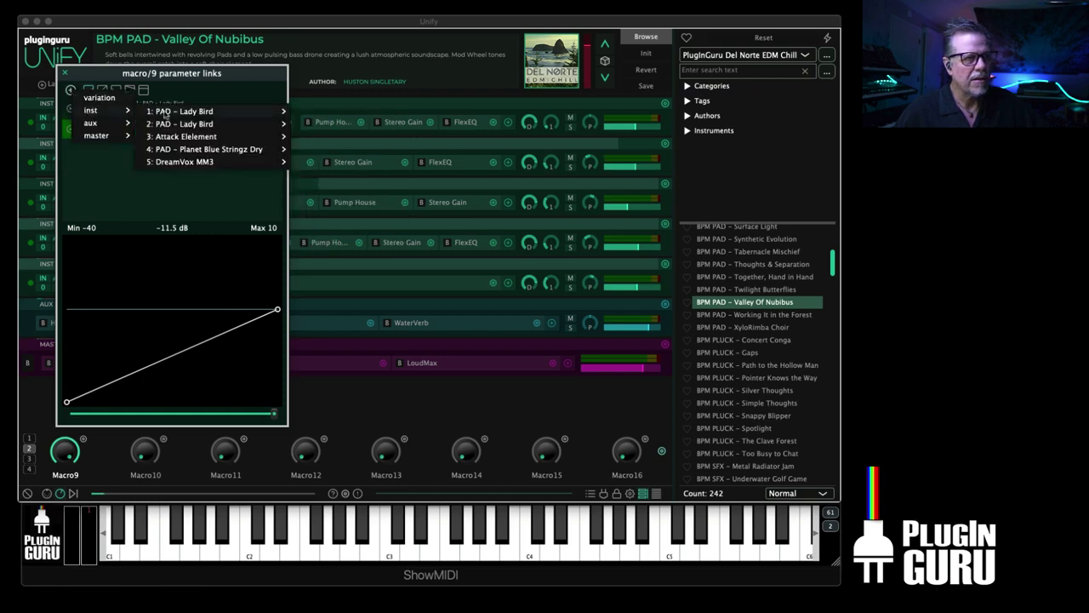
{"action": "mouse_move", "coordinate": [271, 138]}
{"action": "left_click", "coordinate": [317, 138]}
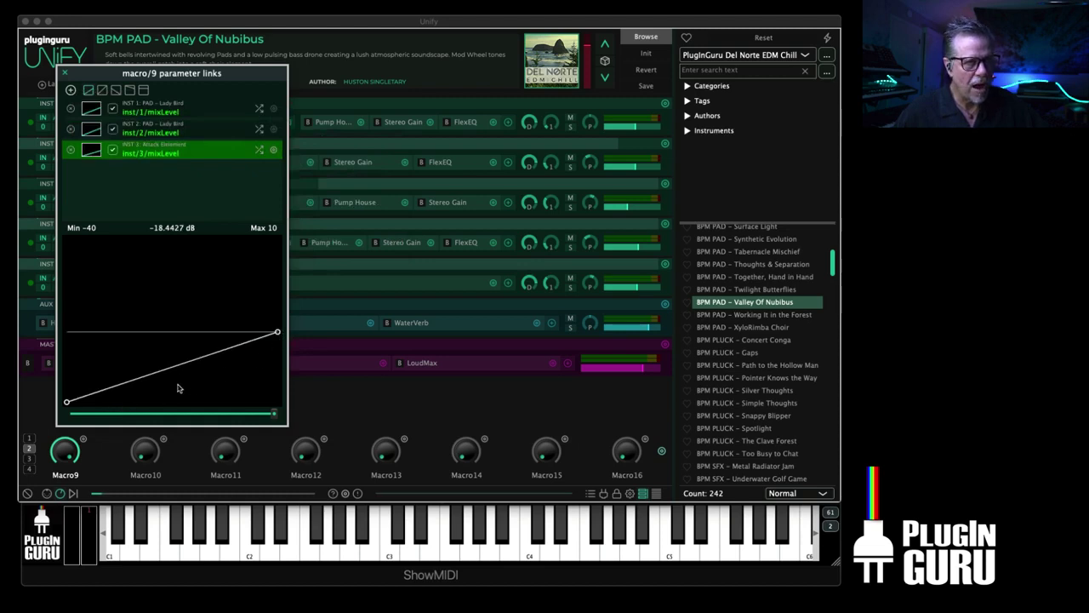
Link Macro9 to inst/4 and inst/5 (DreamVox MM3) mixLevel, then sweep the test slider to minimum
{"action": "left_click", "coordinate": [71, 91]}
{"action": "mouse_move", "coordinate": [91, 114]}
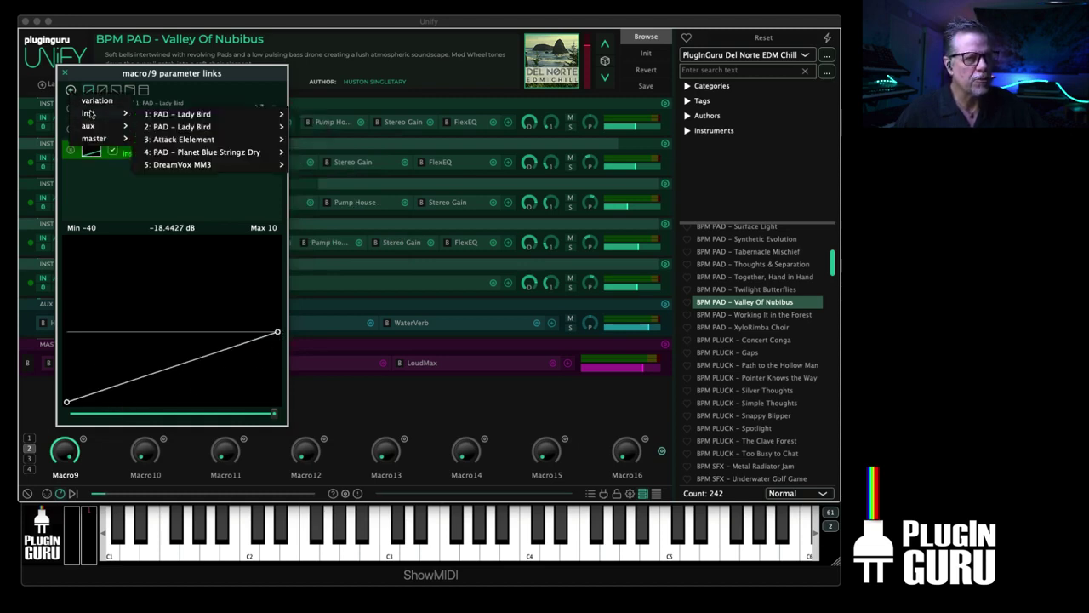
{"action": "mouse_move", "coordinate": [218, 154]}
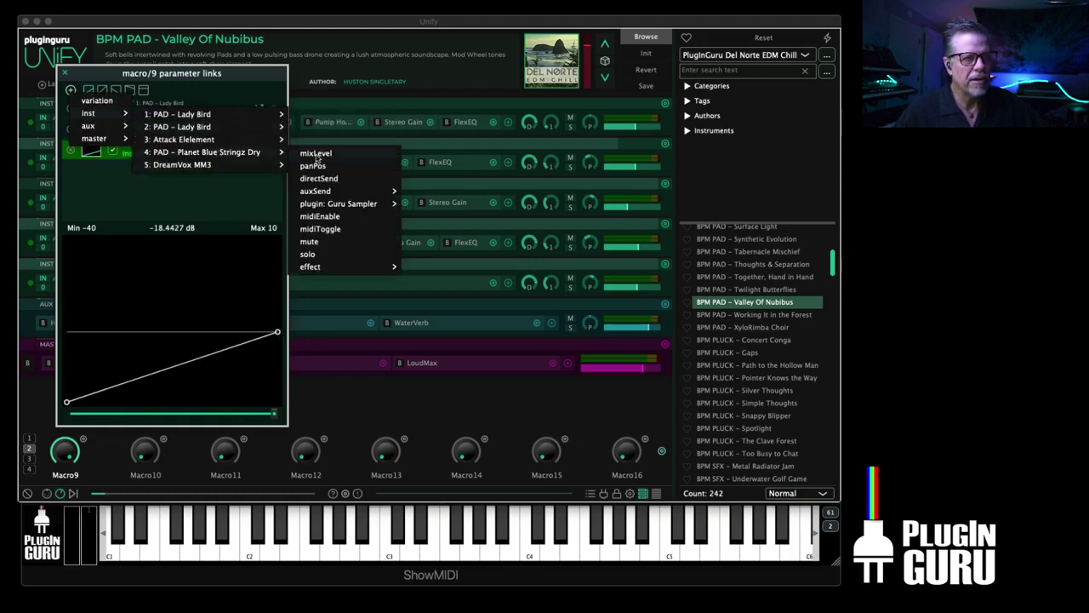
{"action": "left_click", "coordinate": [315, 154]}
{"action": "left_click", "coordinate": [71, 91]}
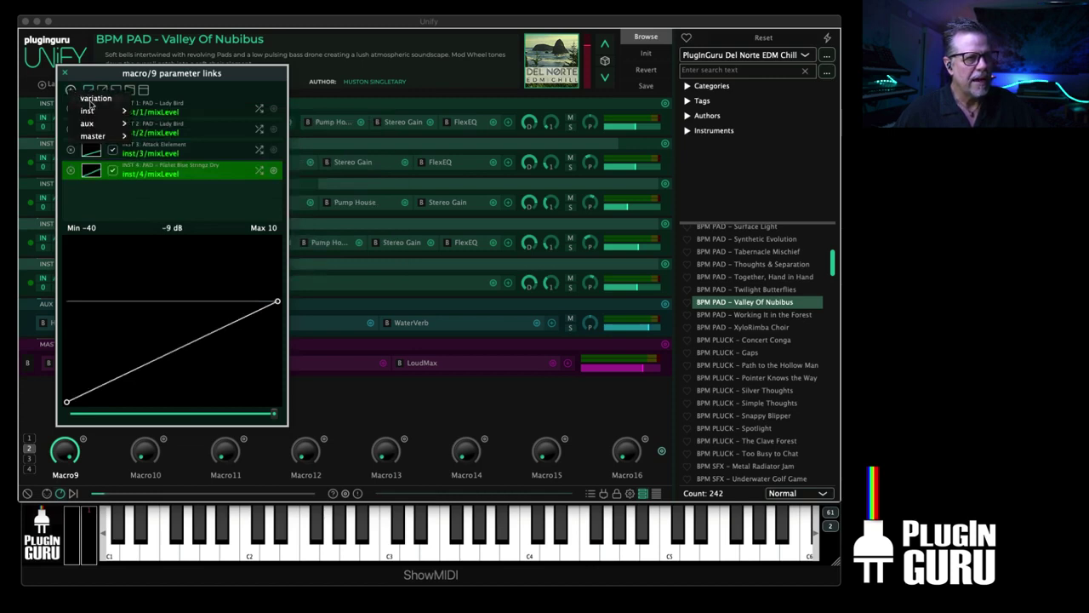
{"action": "mouse_move", "coordinate": [94, 110]}
{"action": "mouse_move", "coordinate": [226, 164]}
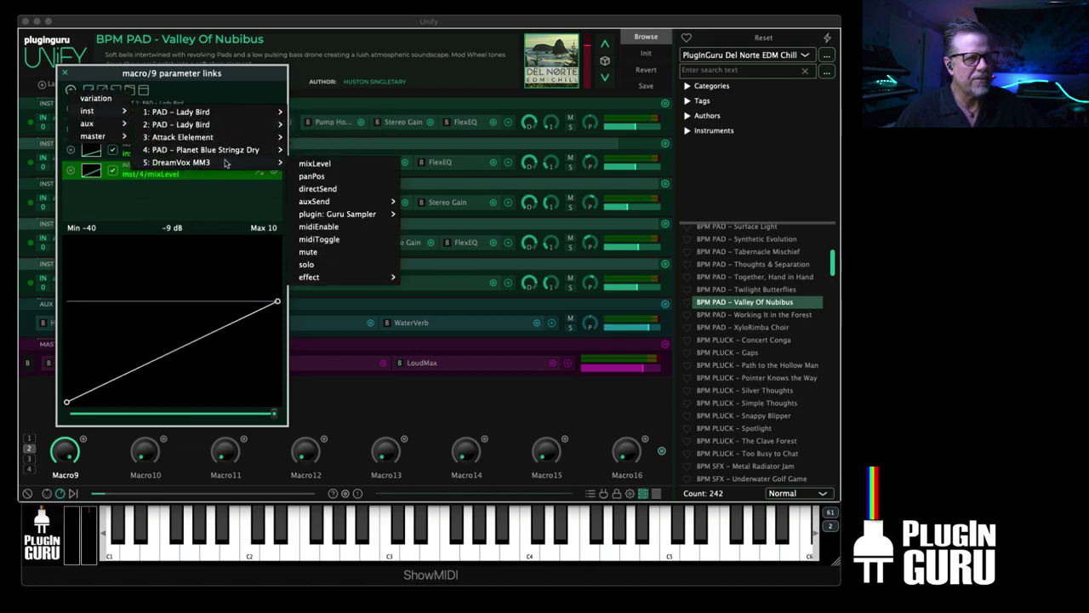
{"action": "left_click", "coordinate": [311, 163]}
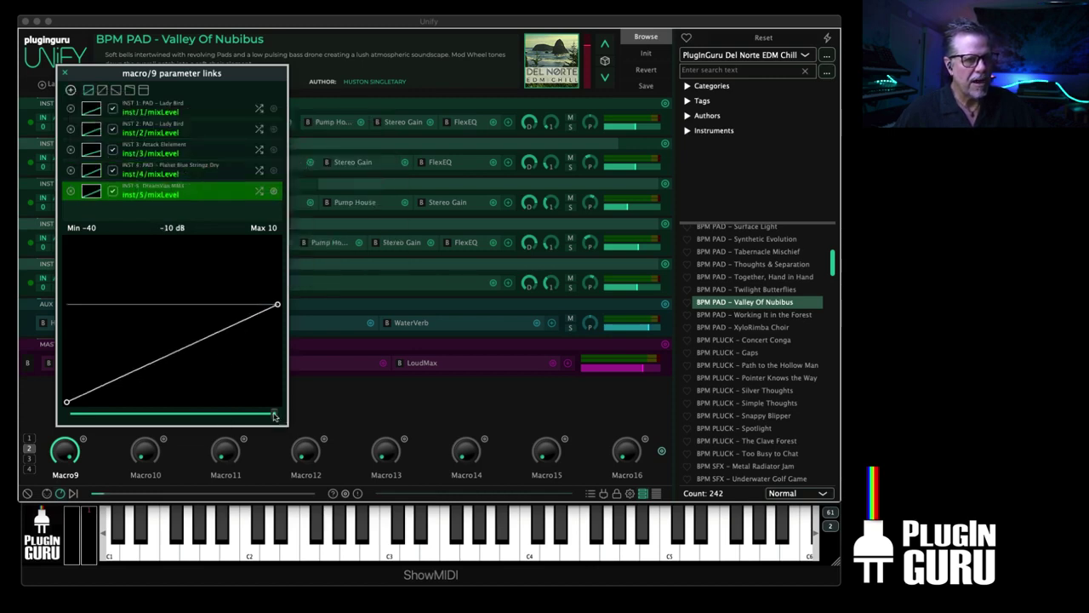
{"action": "left_click_drag", "start_coordinate": [274, 415], "coordinate": [63, 413]}
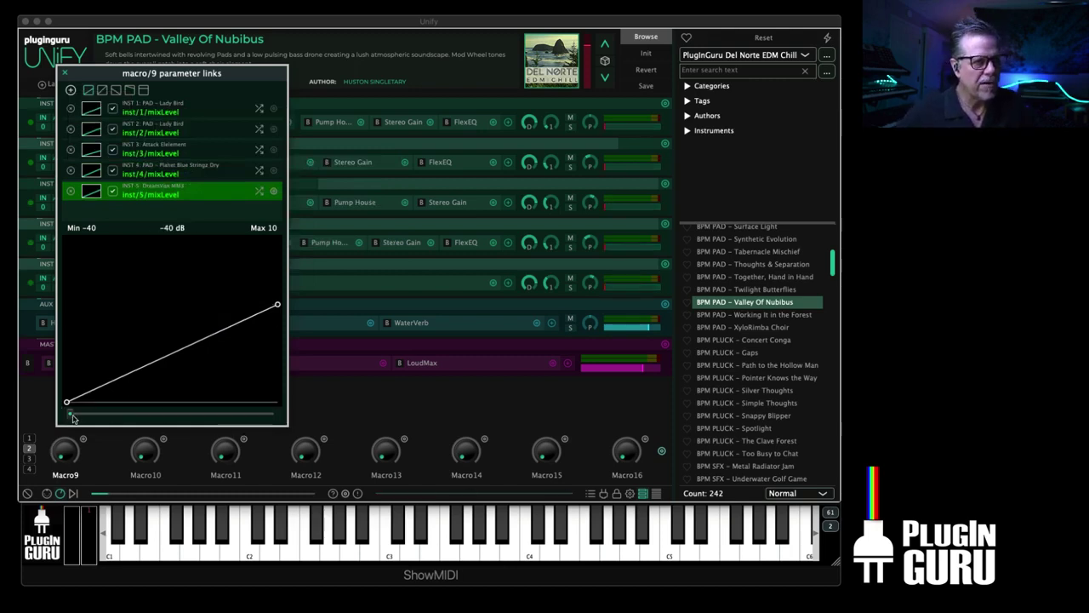
{"action": "left_click_drag", "start_coordinate": [72, 415], "coordinate": [276, 416]}
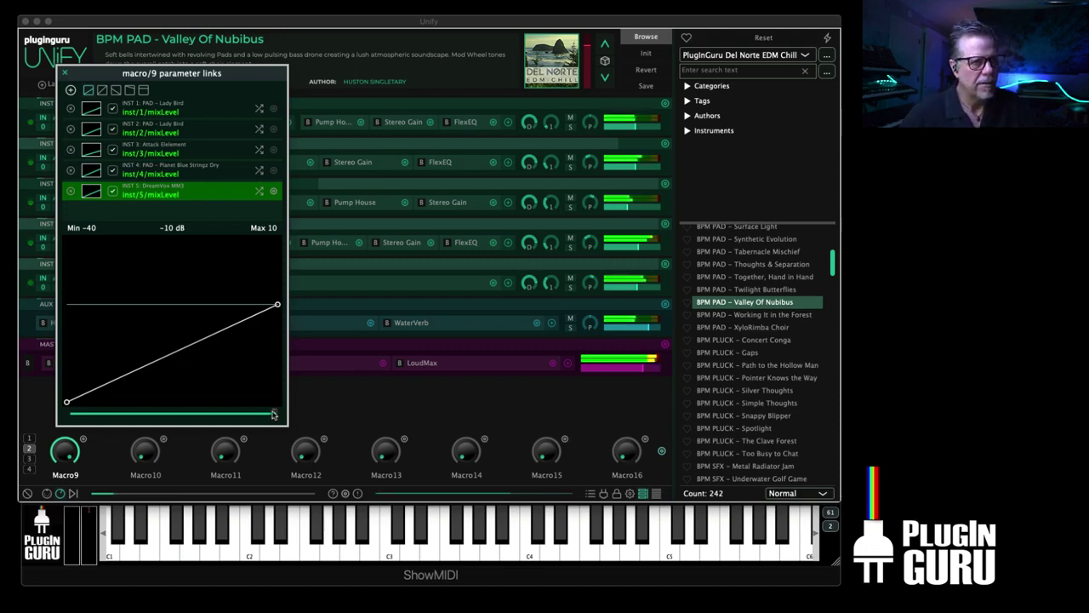
{"action": "mouse_move", "coordinate": [272, 413]}
{"action": "left_mouse_down"}
{"action": "mouse_move", "coordinate": [83, 417]}
{"action": "mouse_move", "coordinate": [279, 417]}
{"action": "left_mouse_up"}
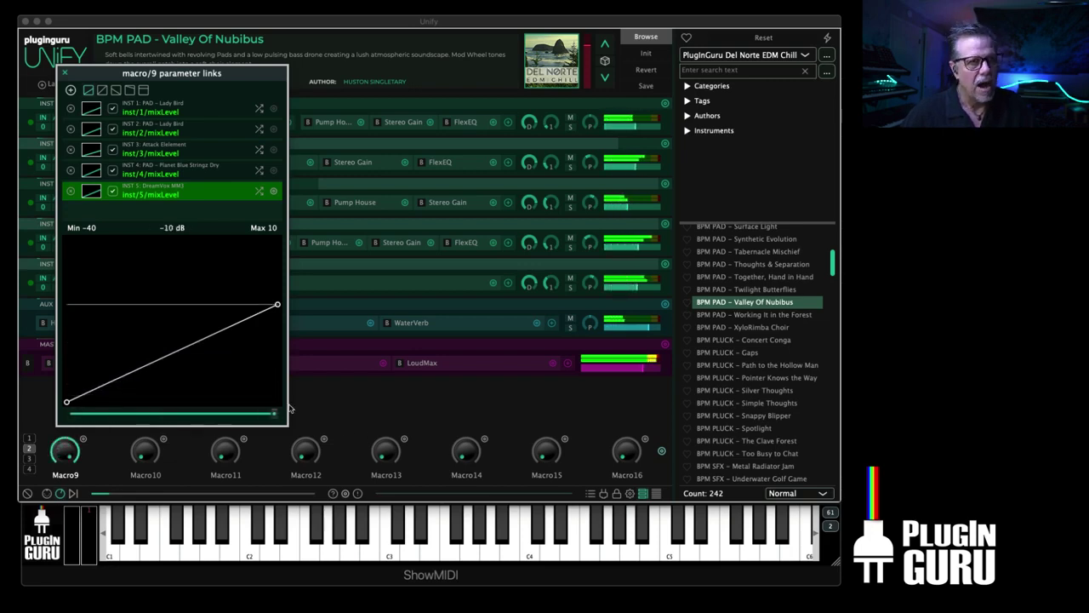
{"action": "left_click", "coordinate": [167, 134]}
Bend the inst/2 and inst/1 mixLevel curves concave so they rise quickly then level off
{"action": "left_click_drag", "start_coordinate": [174, 337], "coordinate": [158, 300]}
{"action": "left_click", "coordinate": [160, 109]}
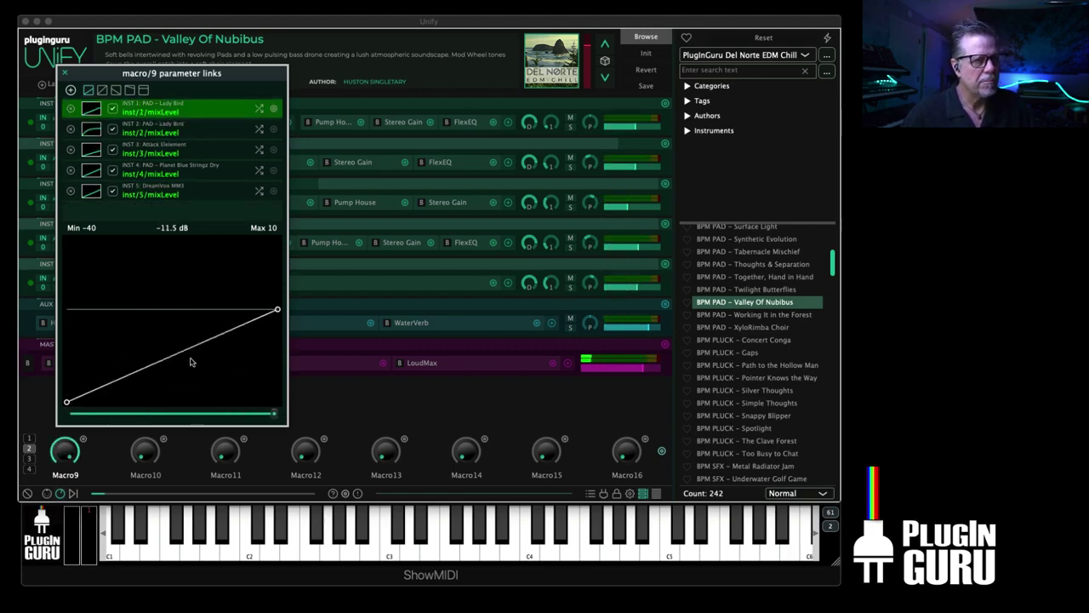
{"action": "left_click_drag", "start_coordinate": [191, 362], "coordinate": [177, 332]}
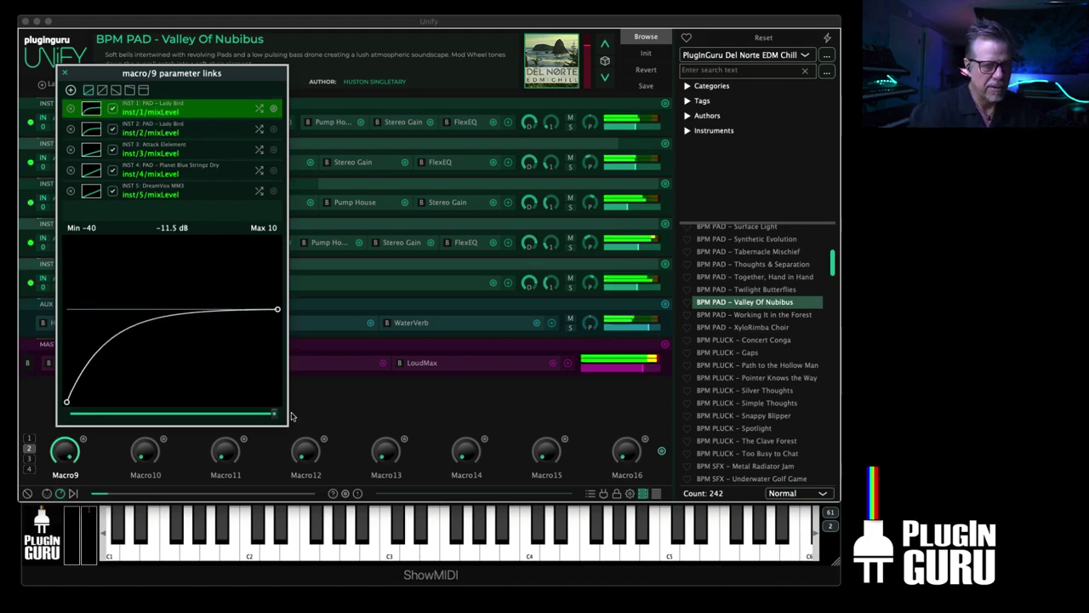
Audition the curved response by sweeping the test slider lower, around −28 dB, and back
{"action": "left_click_drag", "start_coordinate": [273, 416], "coordinate": [192, 418]}
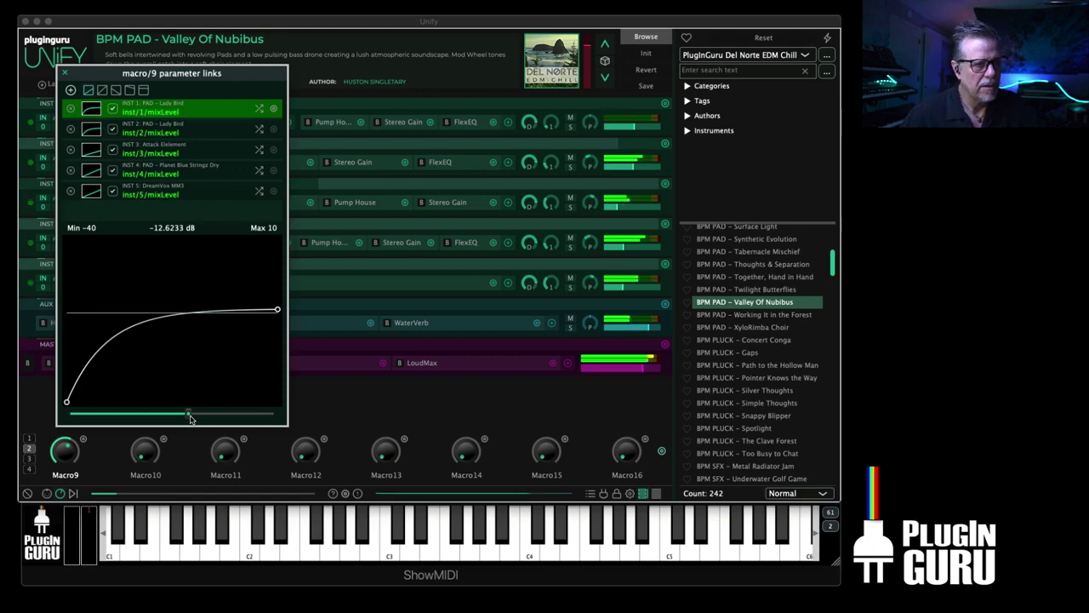
{"action": "left_click_drag", "start_coordinate": [191, 418], "coordinate": [122, 425]}
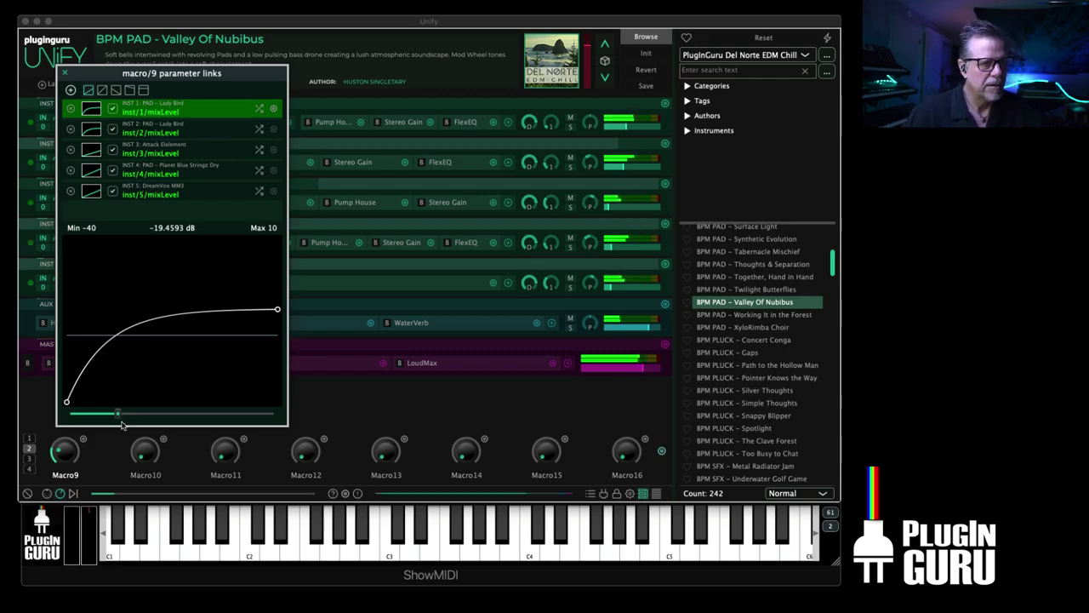
{"action": "left_click_drag", "start_coordinate": [119, 415], "coordinate": [287, 413]}
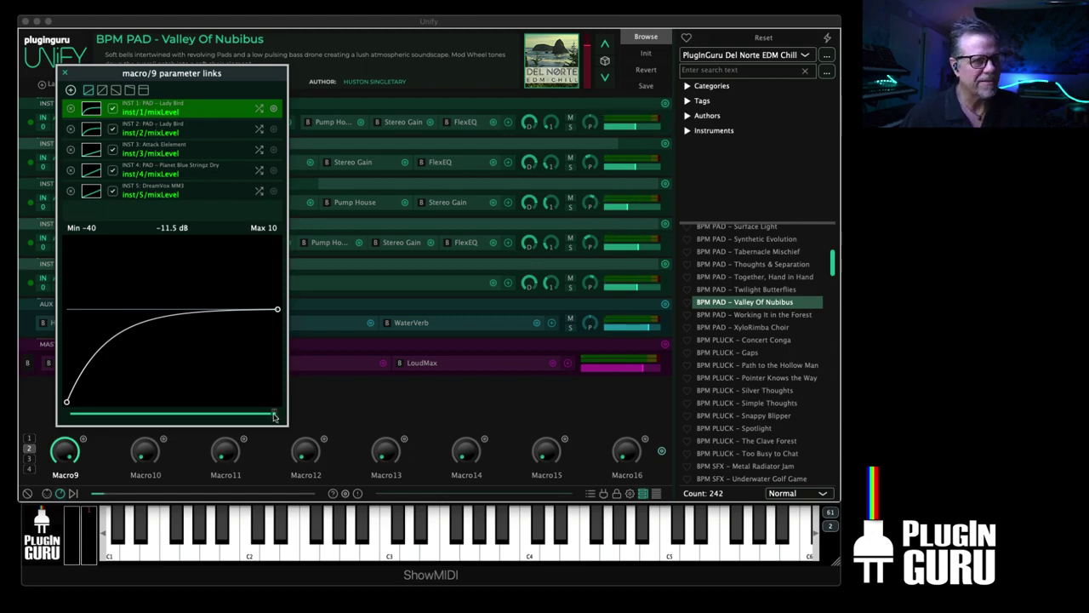
{"action": "left_click_drag", "start_coordinate": [275, 417], "coordinate": [71, 422]}
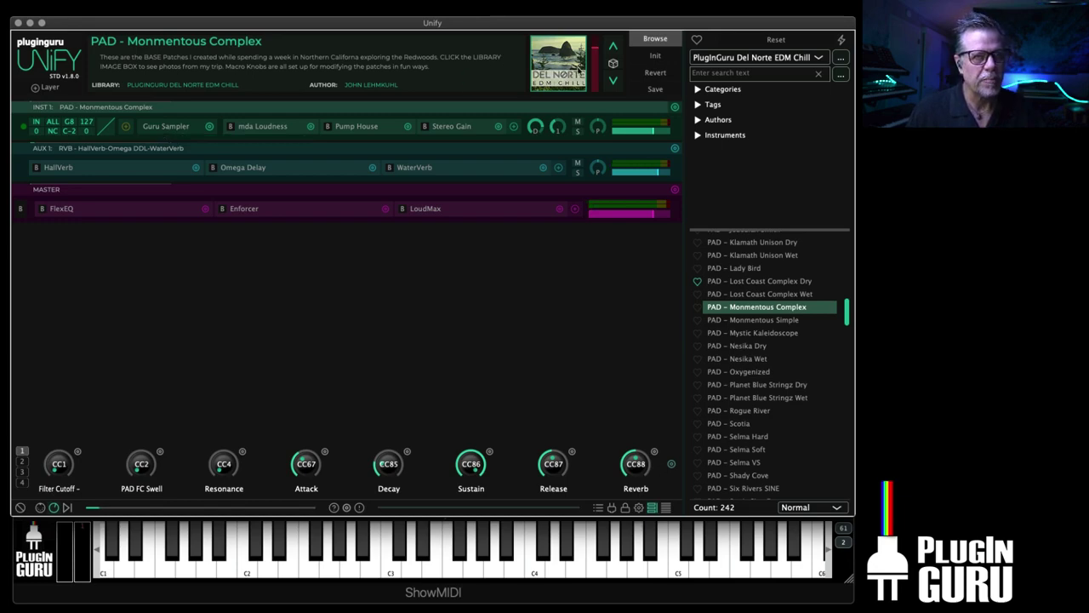
Show the full-size redwoods library photo for PAD – Monmentous Complex
{"action": "left_click", "coordinate": [583, 68]}
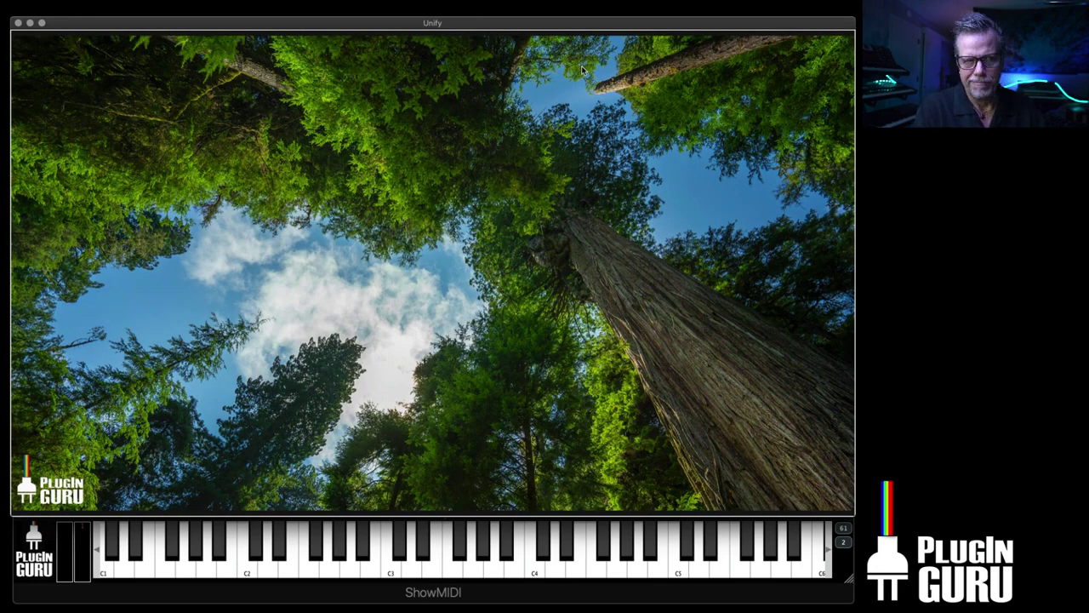
Close the redwoods photo to return to the patch's layers view
{"action": "left_click", "coordinate": [385, 259]}
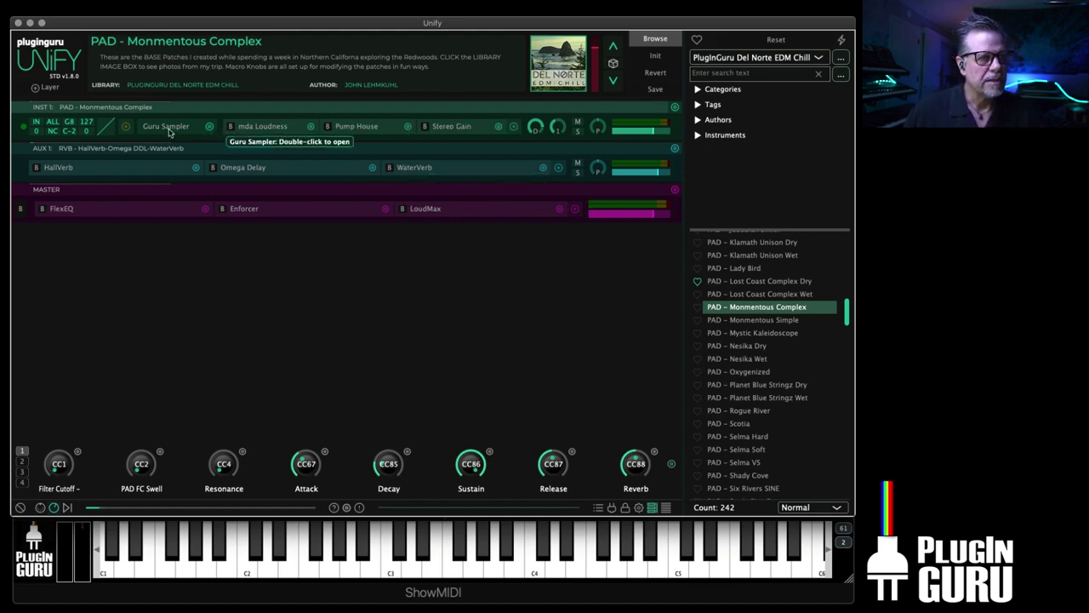
Set instrument 1's Guru Sampler cutoff to 20000 Hz with slightly lower envelope decay; show macro 1's links
{"action": "double_click", "coordinate": [175, 129]}
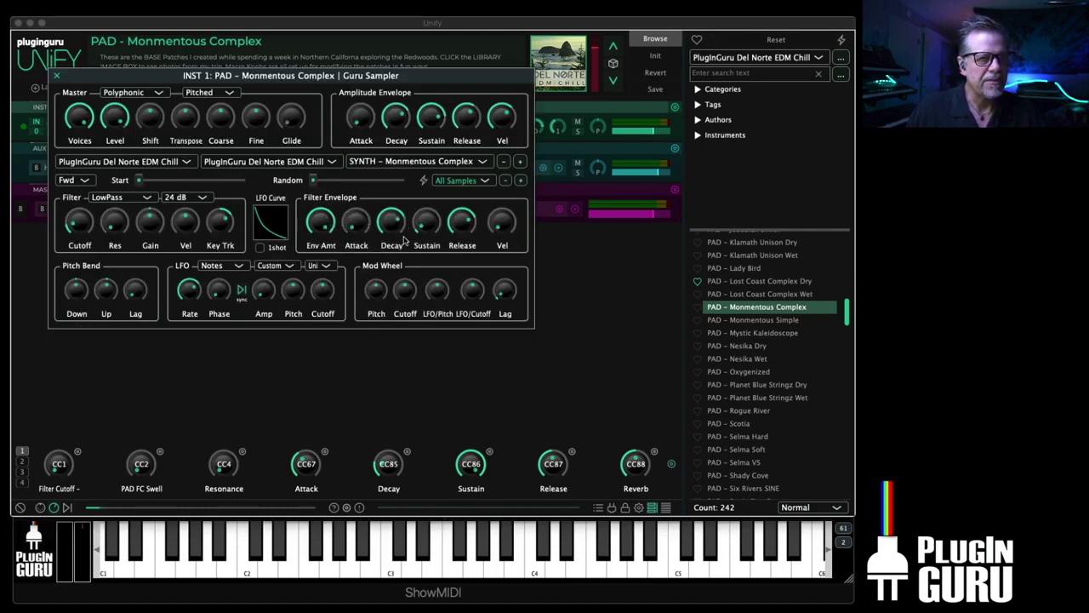
{"action": "left_click_drag", "start_coordinate": [400, 228], "coordinate": [393, 263]}
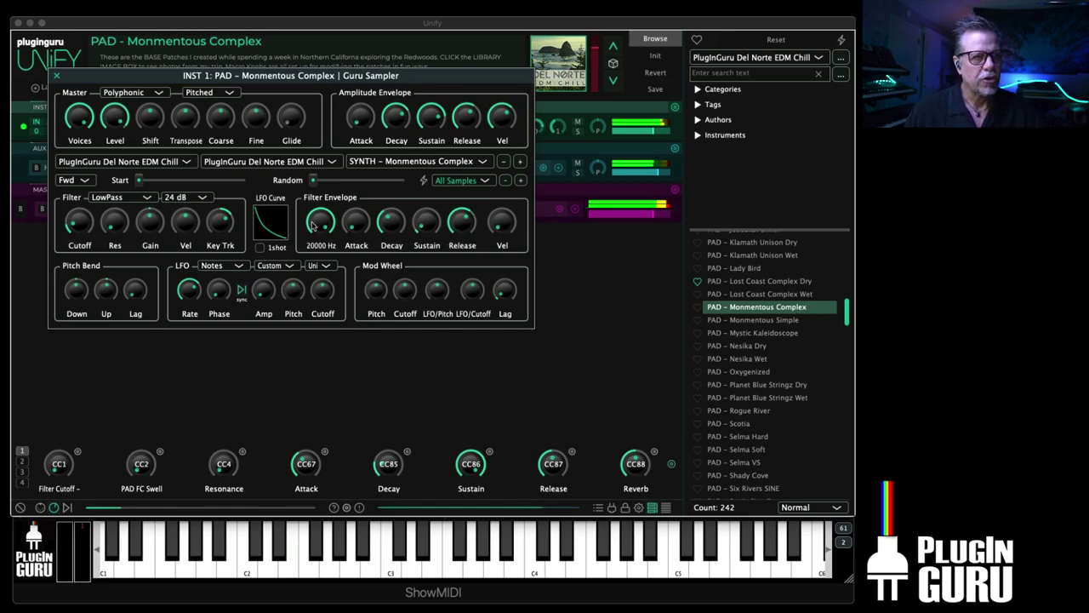
{"action": "mouse_move", "coordinate": [72, 222]}
{"action": "left_mouse_down"}
{"action": "mouse_move", "coordinate": [85, 204]}
{"action": "mouse_move", "coordinate": [87, 226]}
{"action": "left_mouse_up"}
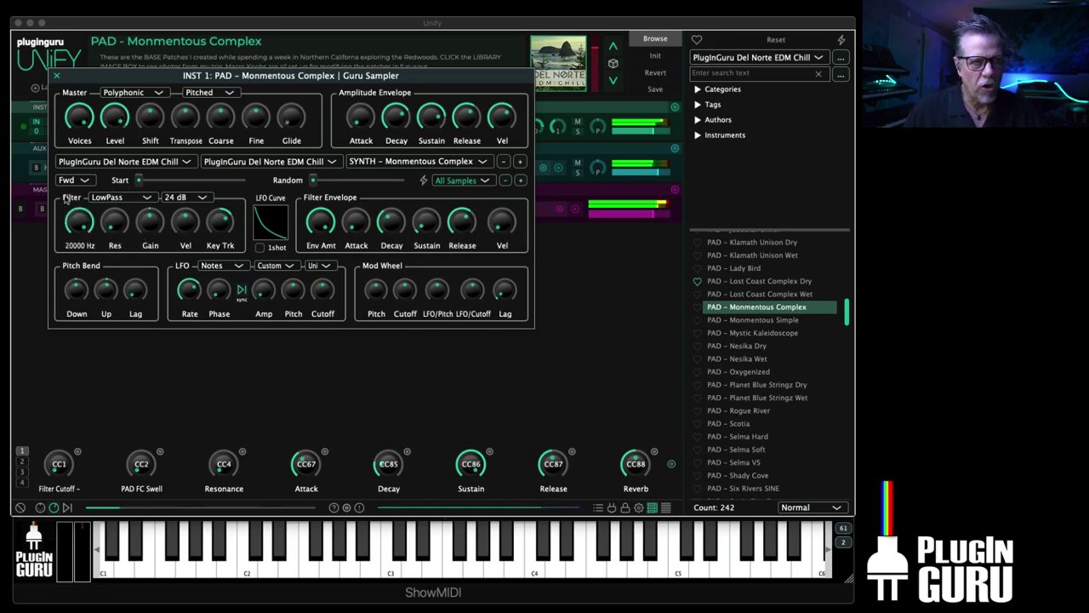
{"action": "left_click", "coordinate": [56, 75]}
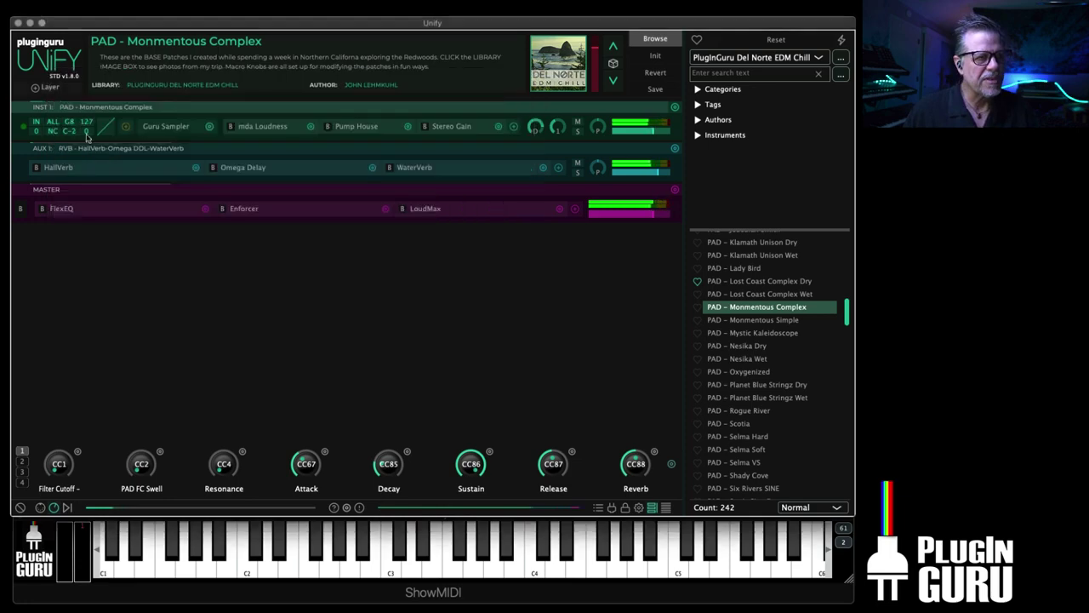
{"action": "left_click", "coordinate": [76, 452]}
Reopen the sampler, turn the filter cutoff down to 10 Hz, and bring macro 1's links window into view
{"action": "left_click", "coordinate": [165, 127]}
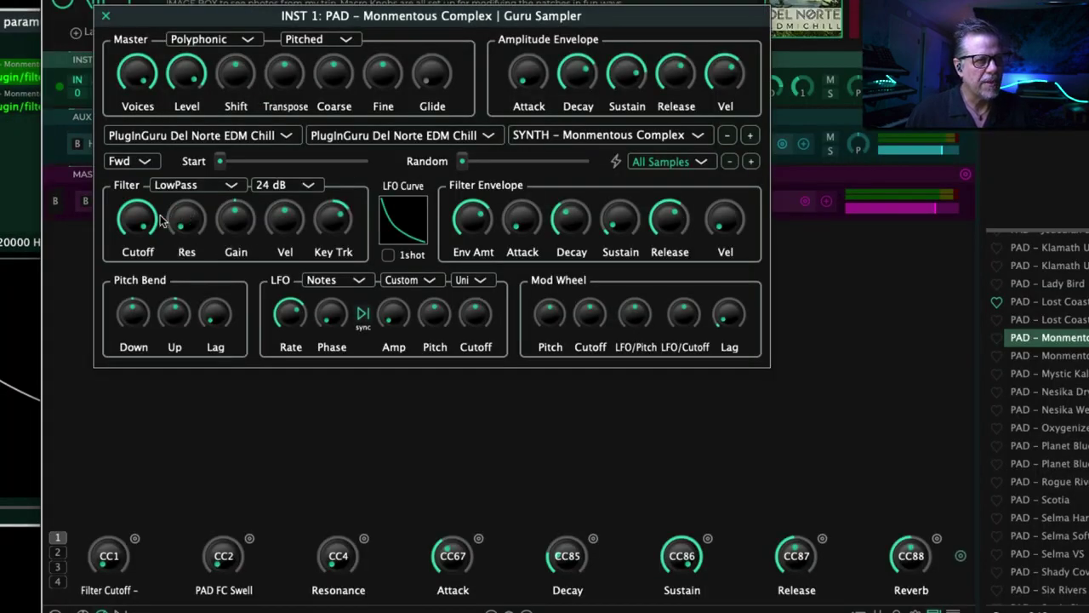
{"action": "mouse_move", "coordinate": [148, 223]}
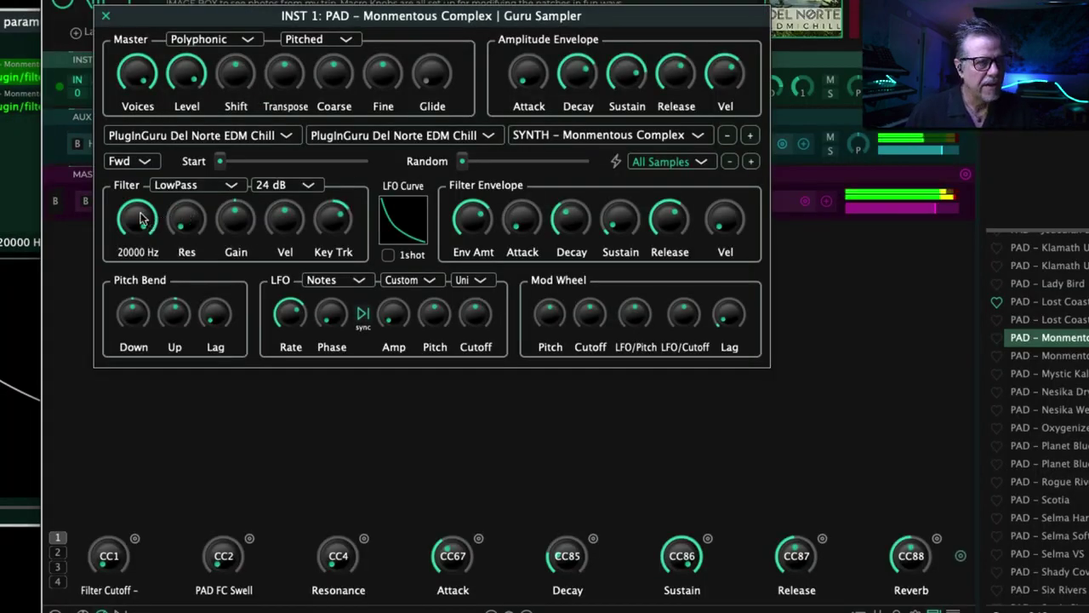
{"action": "mouse_move", "coordinate": [143, 219]}
{"action": "left_mouse_down"}
{"action": "mouse_move", "coordinate": [119, 389]}
{"action": "mouse_move", "coordinate": [128, 213]}
{"action": "left_mouse_up"}
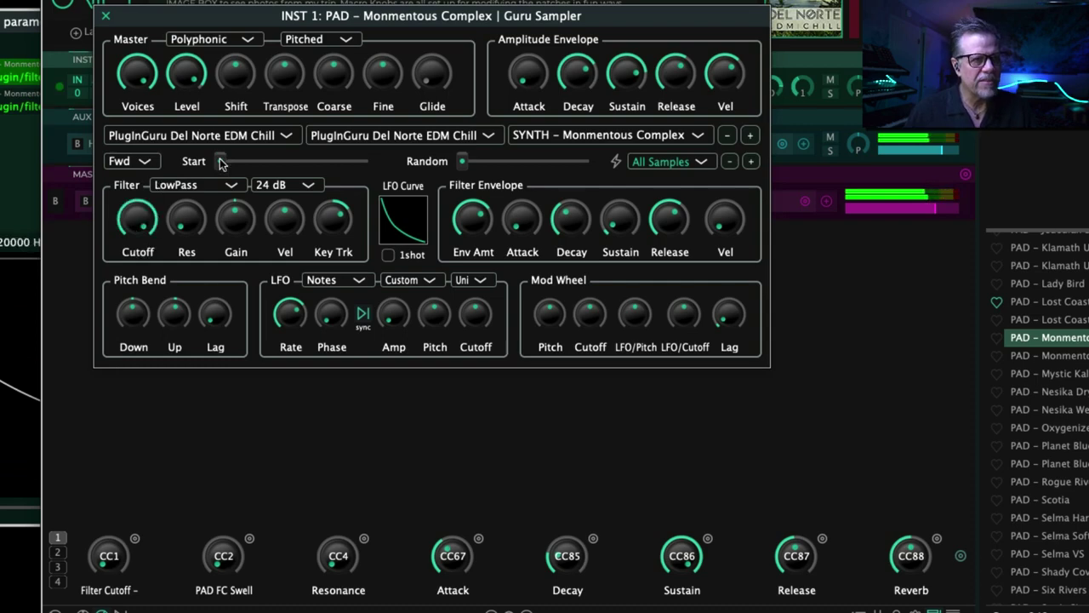
{"action": "left_click_drag", "start_coordinate": [219, 162], "coordinate": [276, 162]}
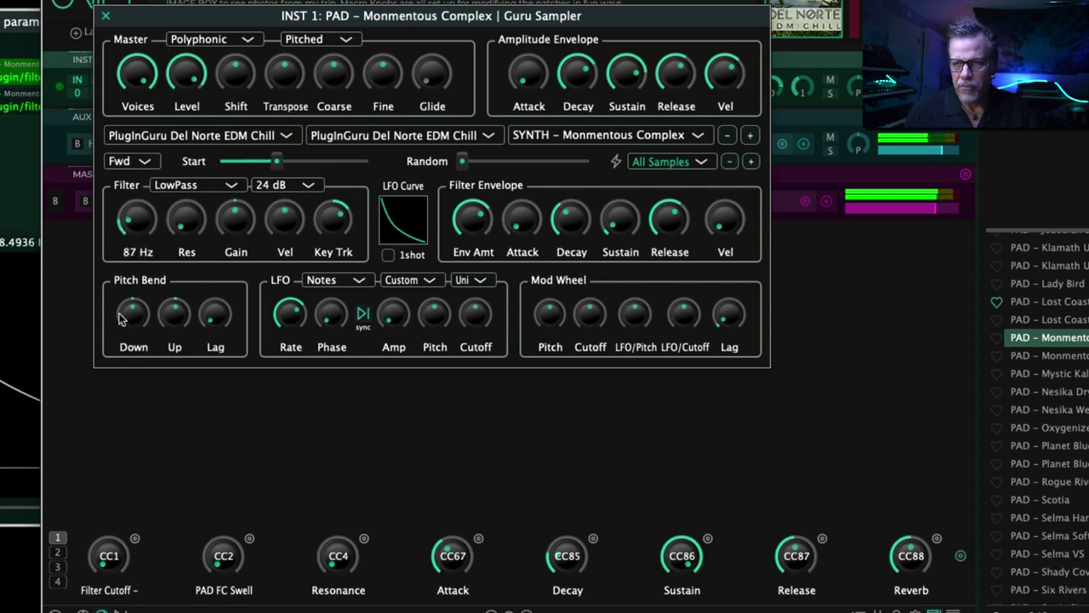
{"action": "left_click_drag", "start_coordinate": [276, 161], "coordinate": [220, 161]}
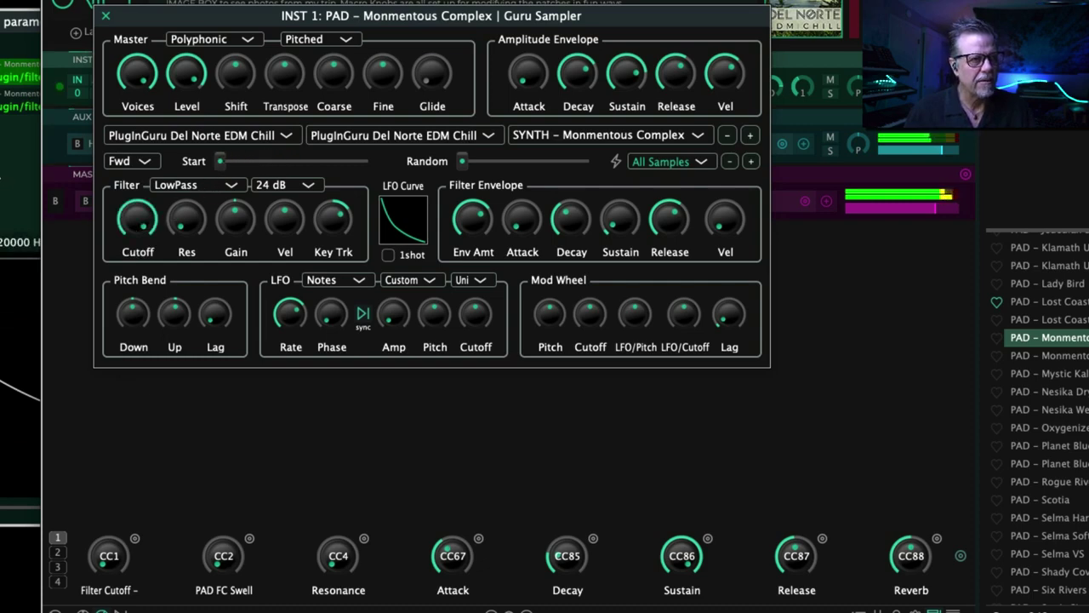
{"action": "left_click", "coordinate": [68, 31]}
{"action": "left_click_drag", "start_coordinate": [68, 32], "coordinate": [158, 25]}
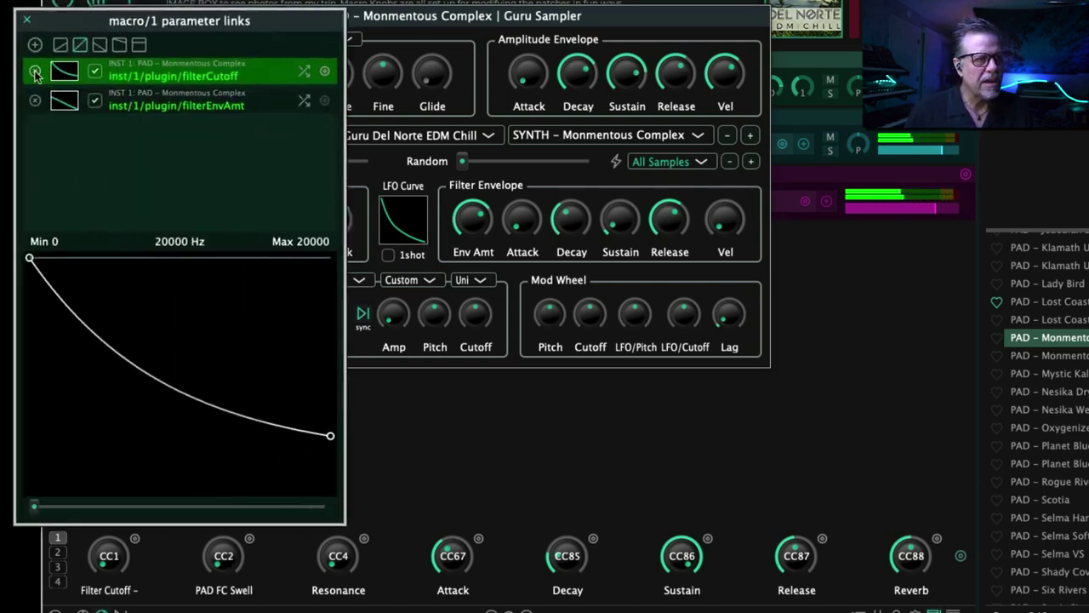
Remove the filterCutoff and filterEnvAmt links from macro 1 and move the sampler editor lower right
{"action": "left_click", "coordinate": [34, 75]}
{"action": "left_click", "coordinate": [35, 75]}
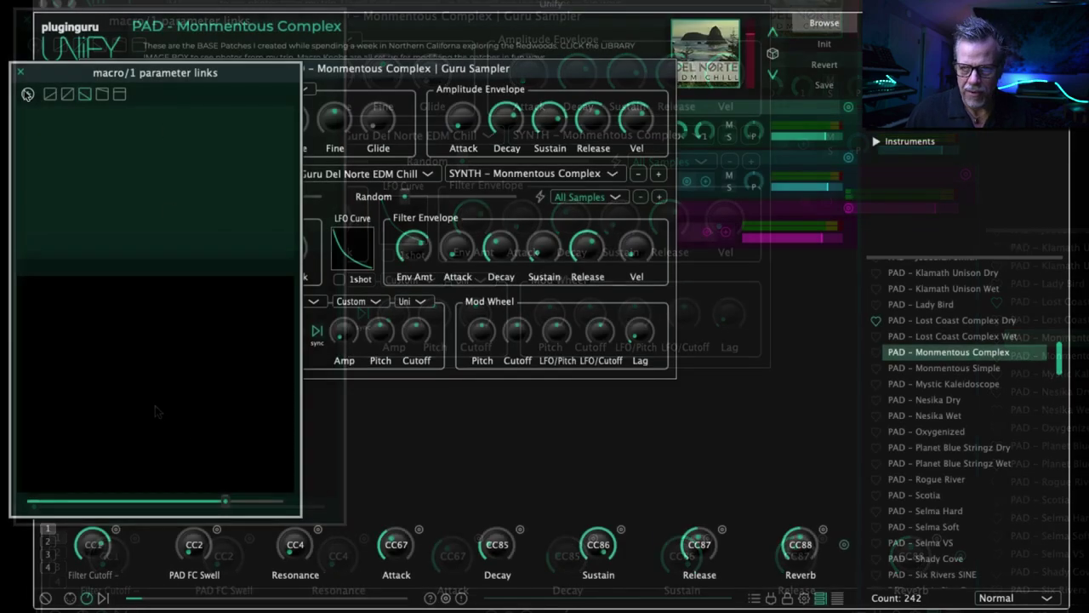
{"action": "left_click", "coordinate": [27, 94]}
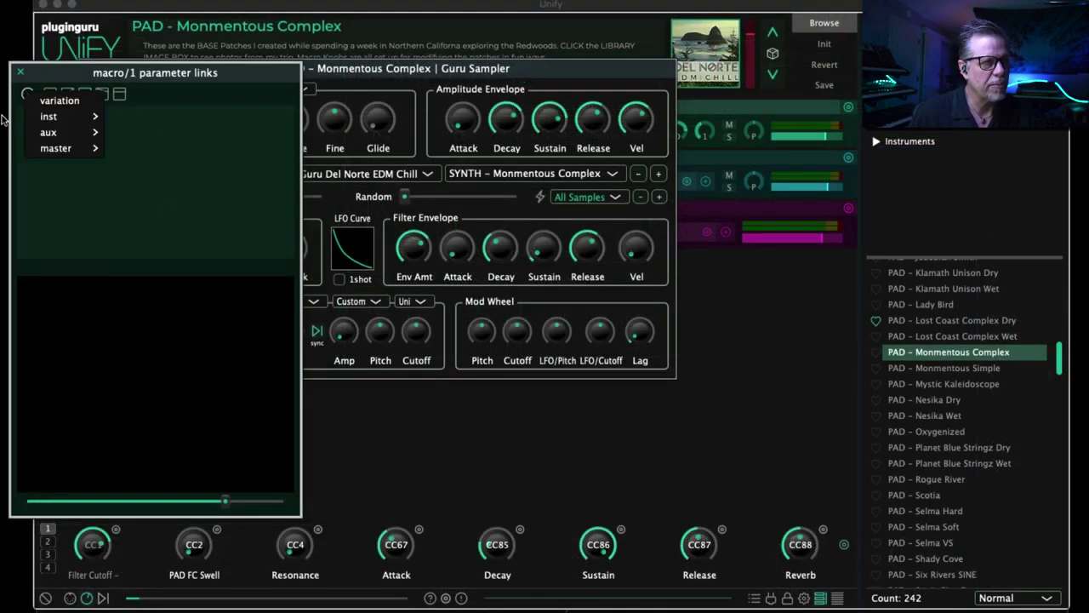
{"action": "mouse_move", "coordinate": [58, 122]}
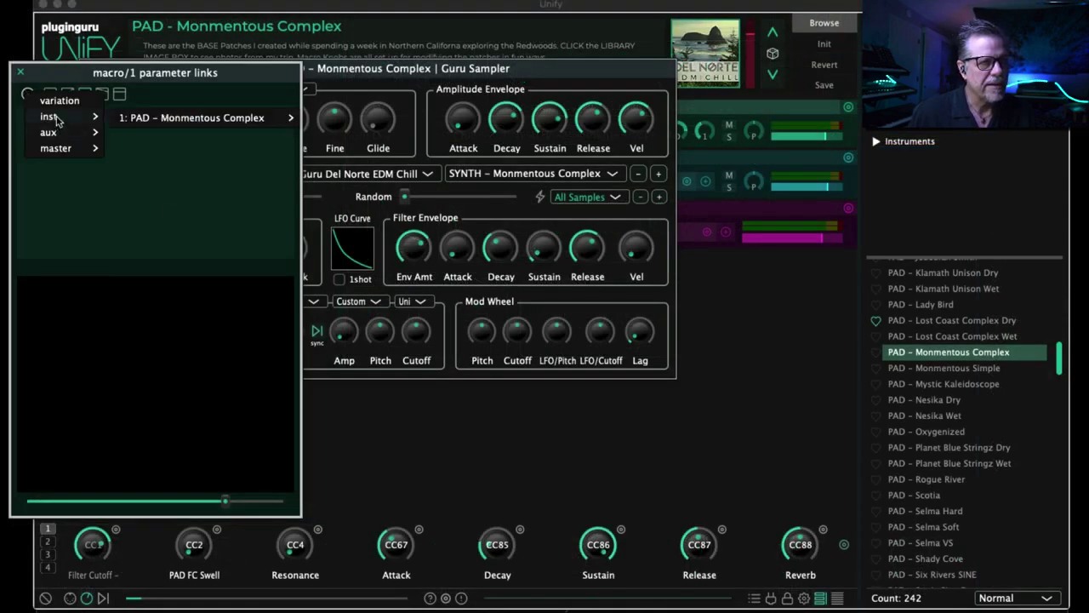
{"action": "mouse_move", "coordinate": [188, 123]}
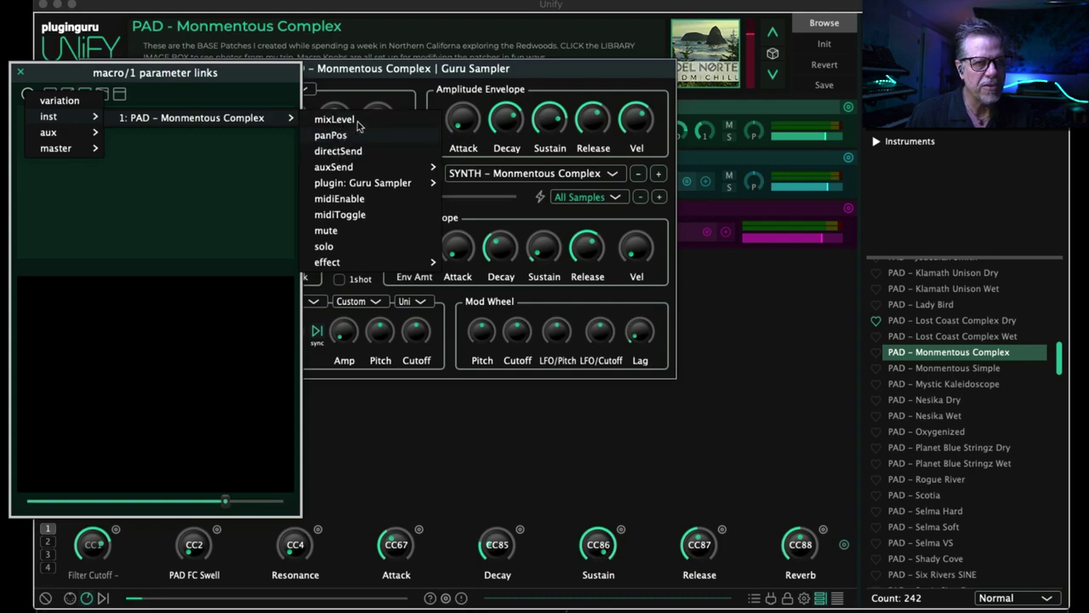
{"action": "left_click", "coordinate": [147, 75]}
{"action": "left_click_drag", "start_coordinate": [353, 73], "coordinate": [903, 406]}
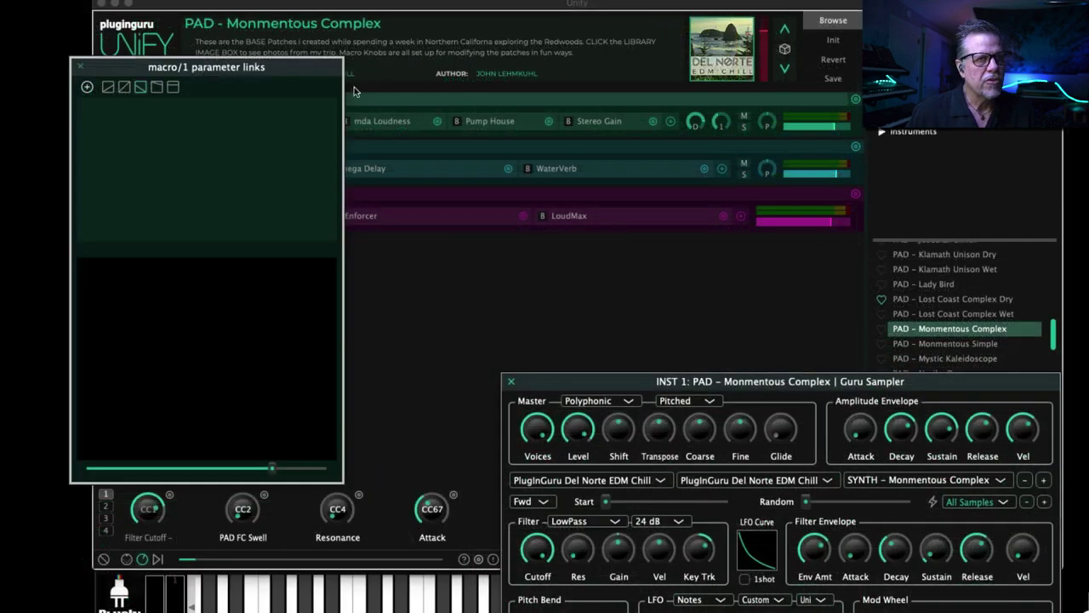
Move the macro/1 links window lower left and bring the PAD – Monmentous Complex patch window forward
{"action": "left_click_drag", "start_coordinate": [304, 71], "coordinate": [260, 194]}
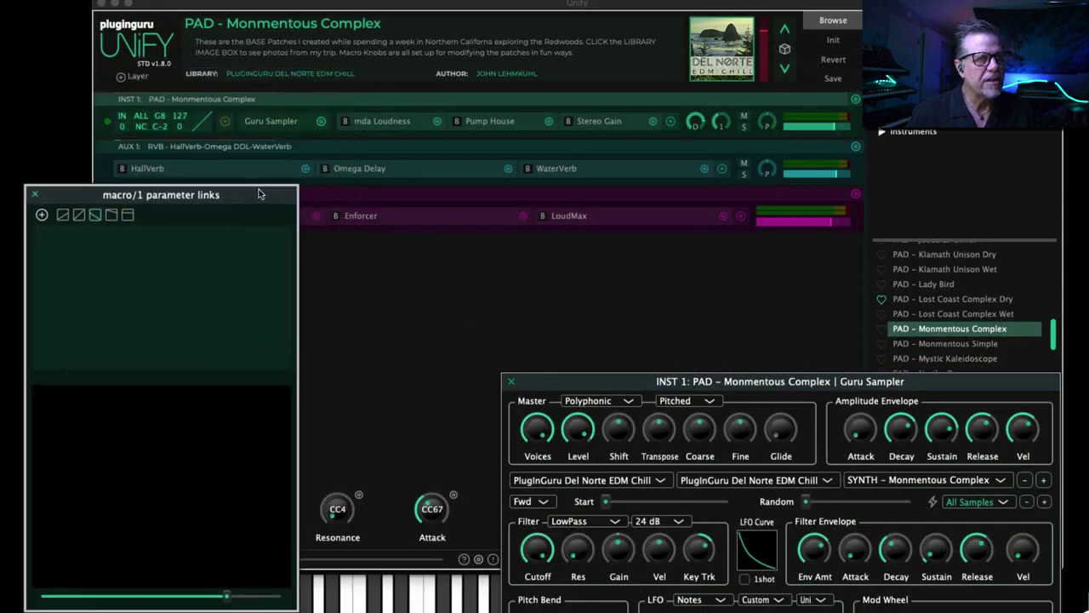
{"action": "left_click", "coordinate": [696, 124]}
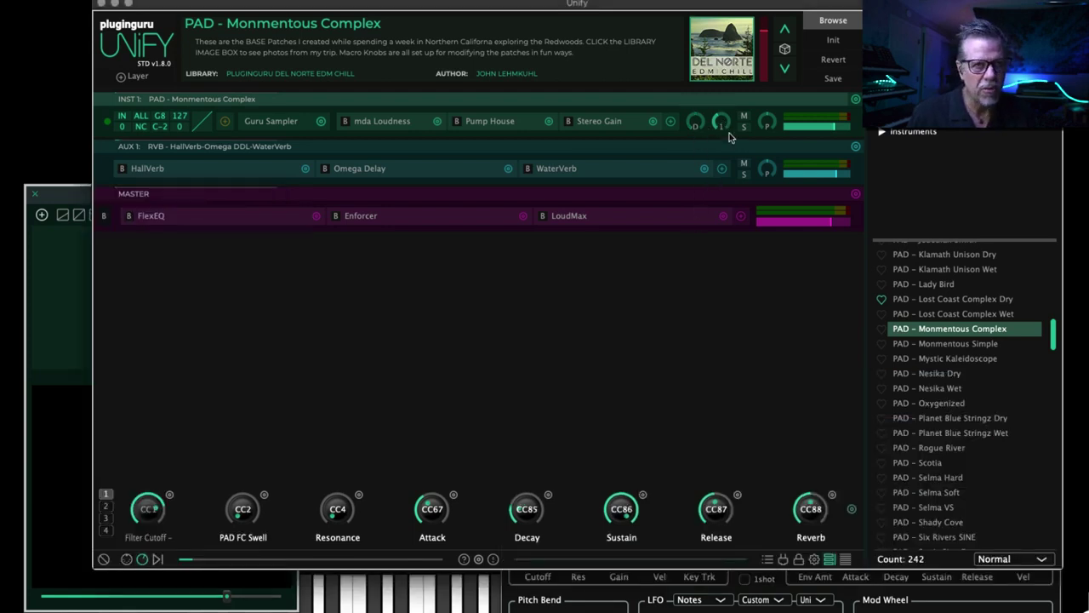
{"action": "mouse_move", "coordinate": [721, 124]}
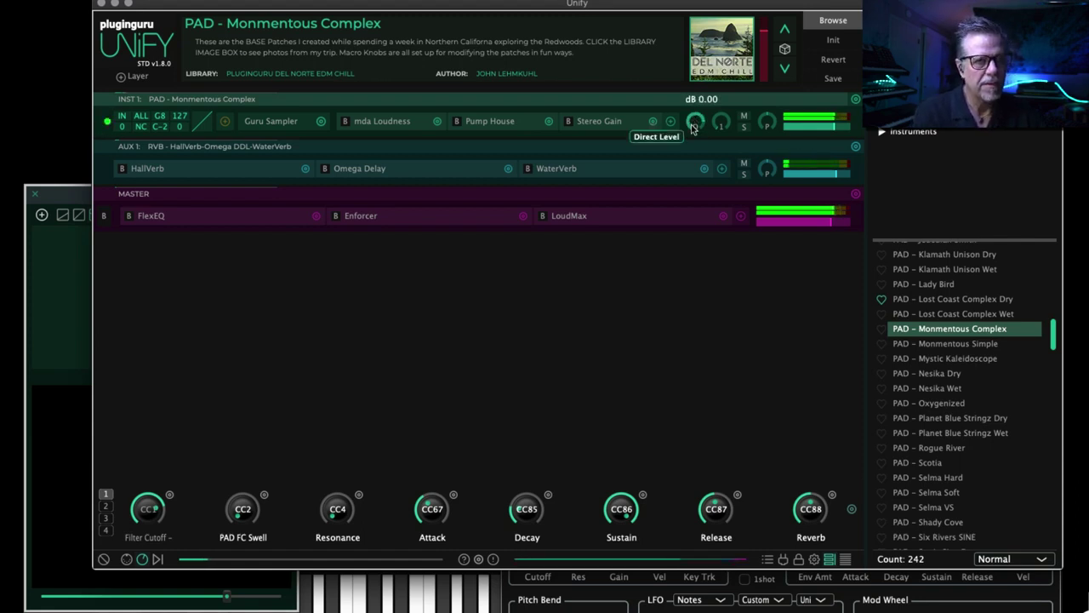
Link macro 1 to the PAD Guru Sampler's filterCutoff (0–20000 Hz) and test it with the macro slider
{"action": "left_click", "coordinate": [71, 280]}
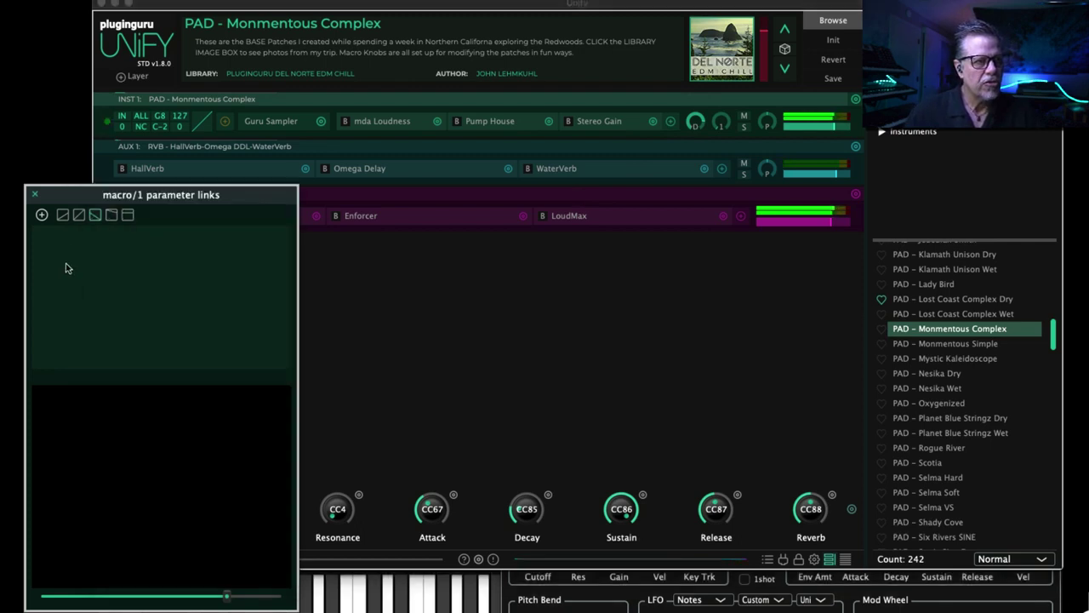
{"action": "left_click", "coordinate": [43, 216]}
{"action": "mouse_move", "coordinate": [70, 240]}
{"action": "mouse_move", "coordinate": [255, 240]}
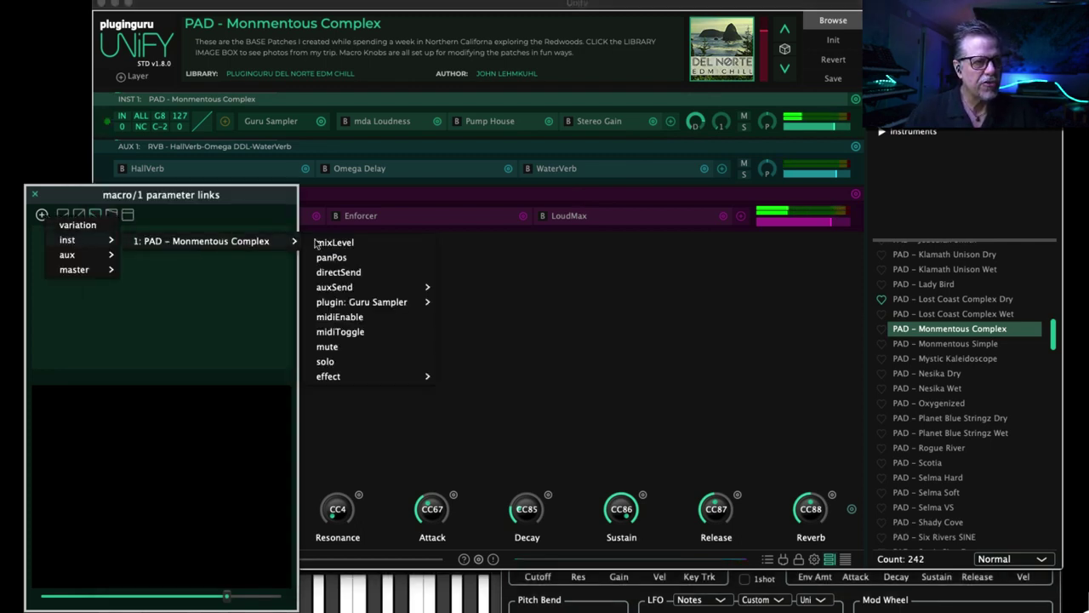
{"action": "mouse_move", "coordinate": [338, 305]}
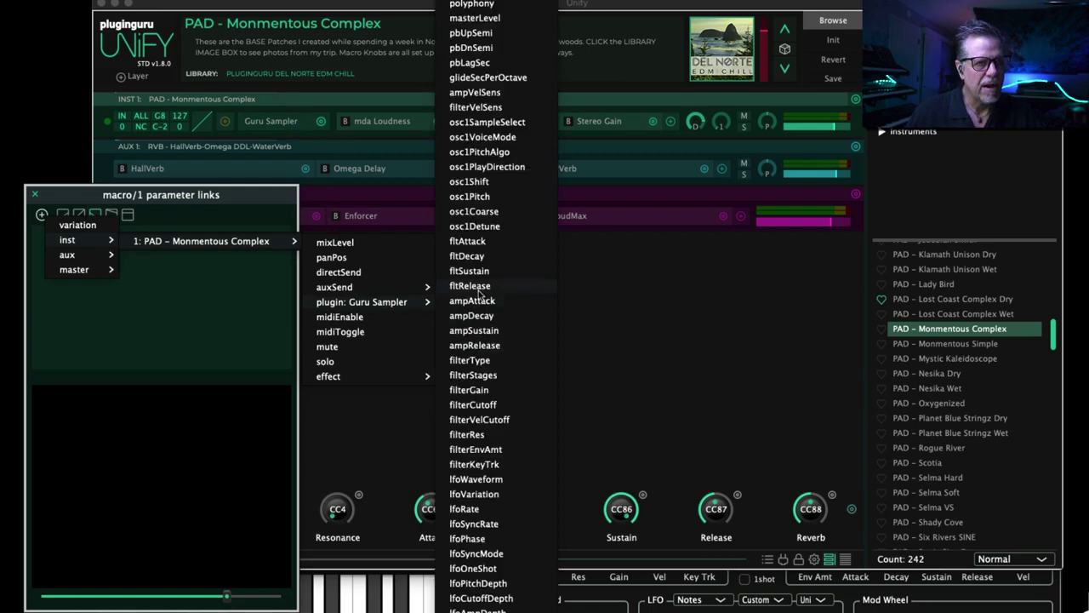
{"action": "mouse_move", "coordinate": [379, 308]}
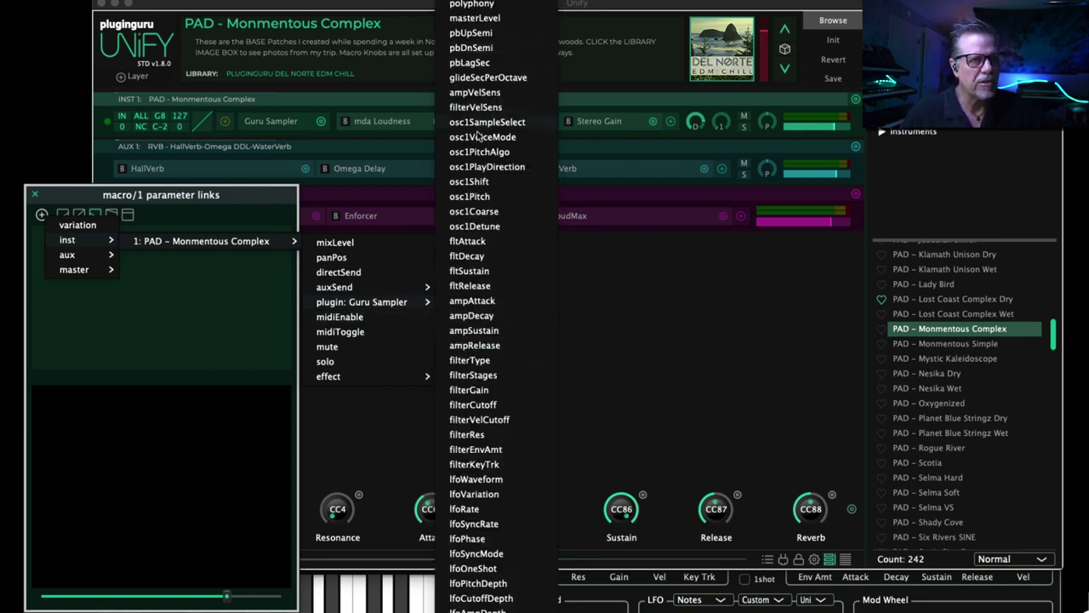
{"action": "left_click", "coordinate": [478, 408]}
{"action": "left_click_drag", "start_coordinate": [238, 200], "coordinate": [487, 145]}
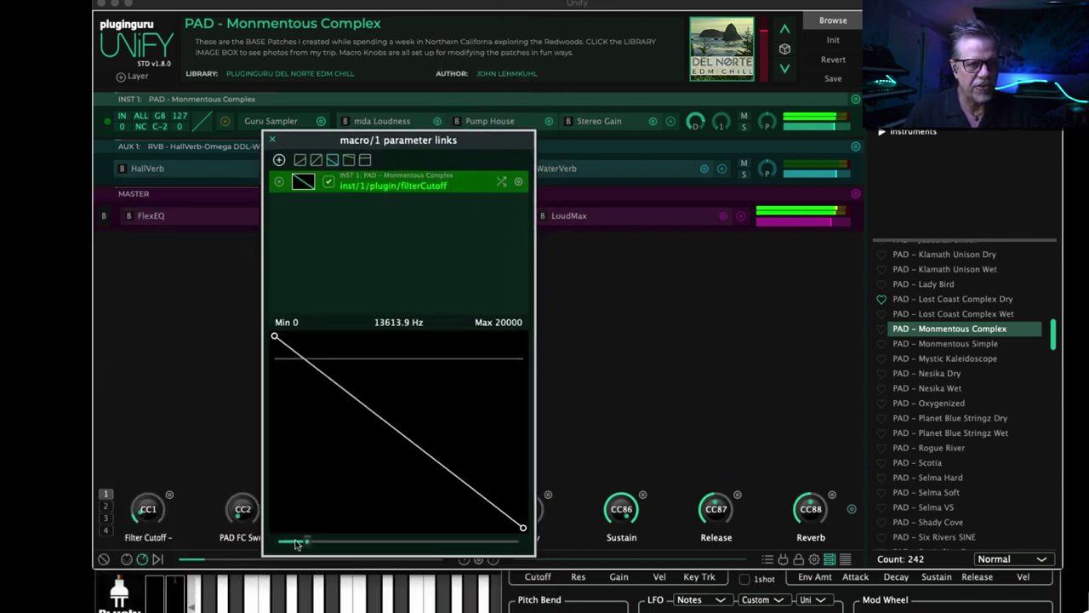
{"action": "left_click_drag", "start_coordinate": [305, 541], "coordinate": [529, 555]}
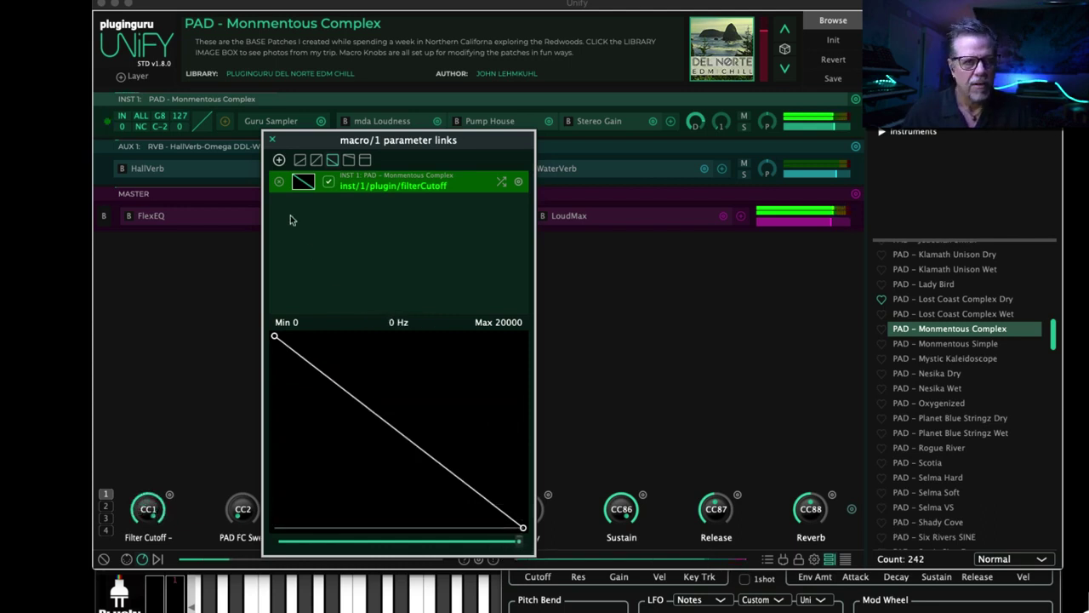
Set macro 1 to its minimum and close its parameter links window
{"action": "left_click", "coordinate": [279, 160]}
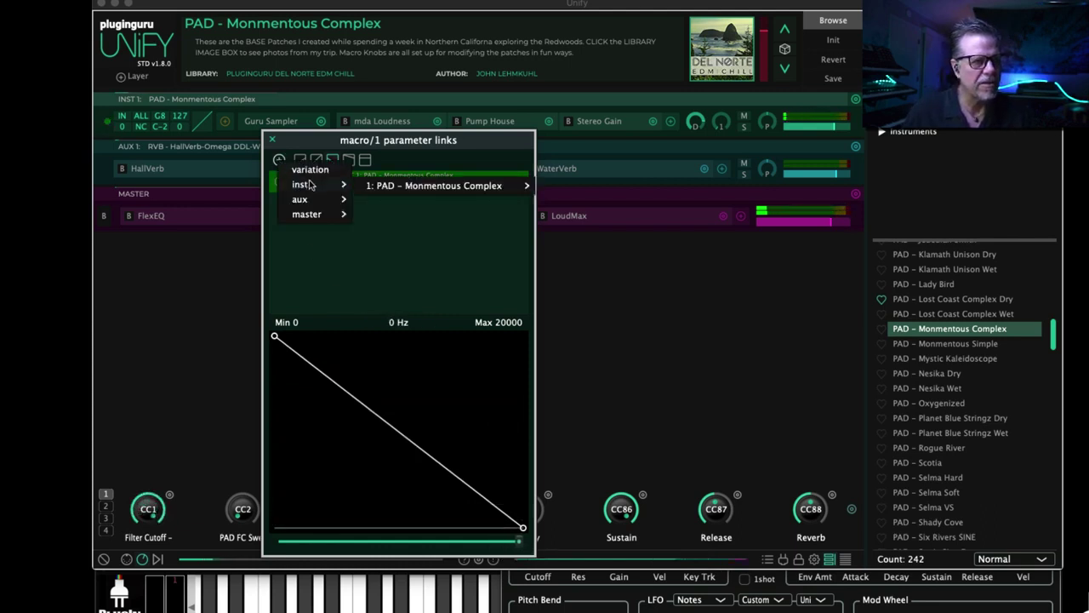
{"action": "left_click", "coordinate": [345, 266]}
{"action": "left_click_drag", "start_coordinate": [521, 542], "coordinate": [119, 539]}
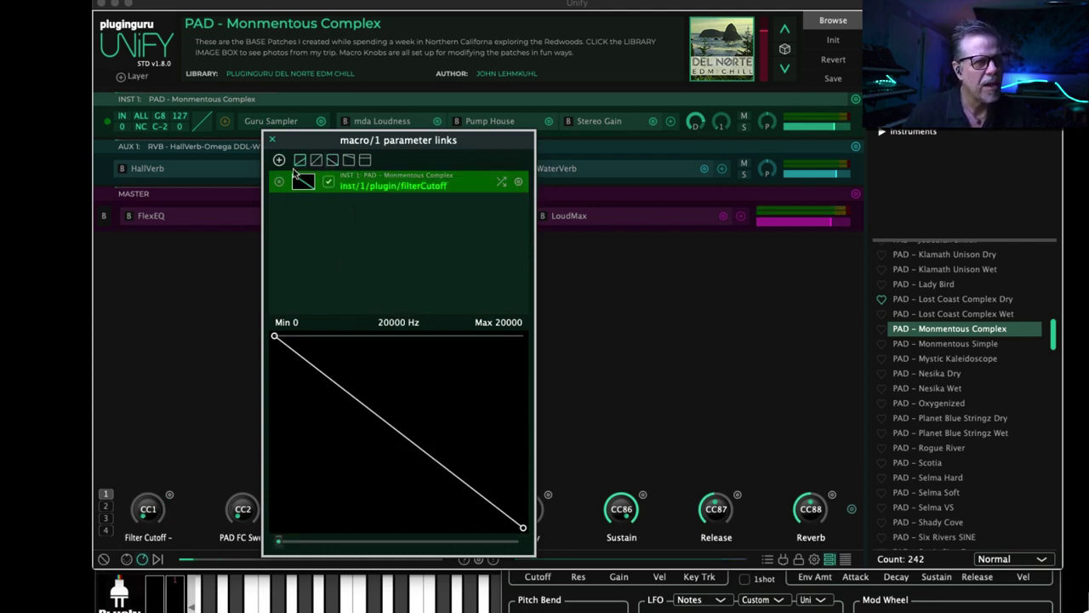
{"action": "left_click", "coordinate": [286, 125]}
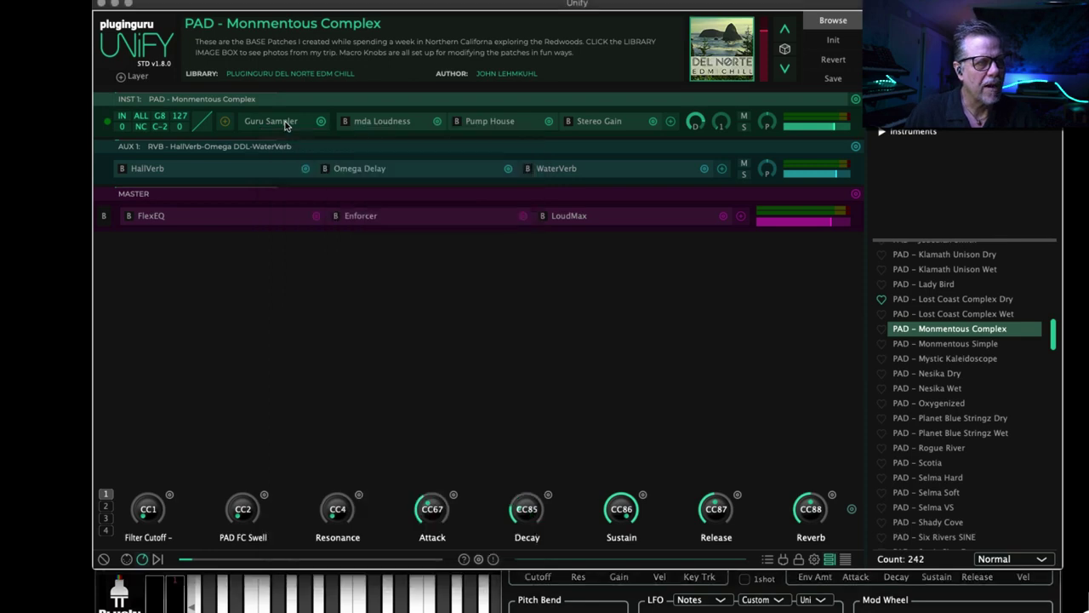
Open the PAD layer's Guru Sampler editor and move its sample Start point slightly later
{"action": "left_click", "coordinate": [286, 124]}
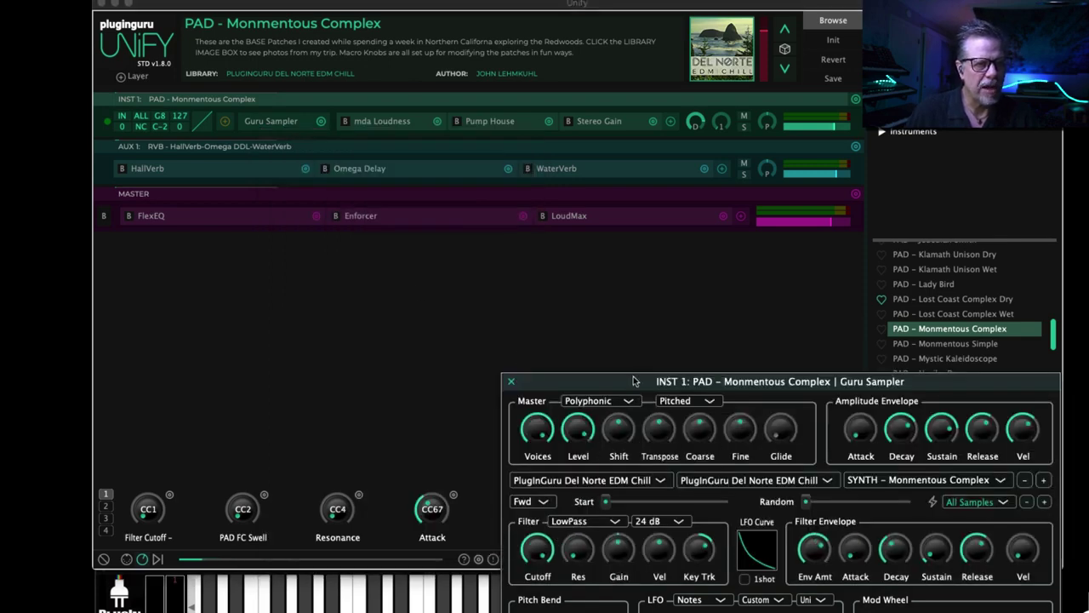
{"action": "left_click_drag", "start_coordinate": [634, 381], "coordinate": [445, 206]}
{"action": "left_click_drag", "start_coordinate": [415, 331], "coordinate": [443, 339]}
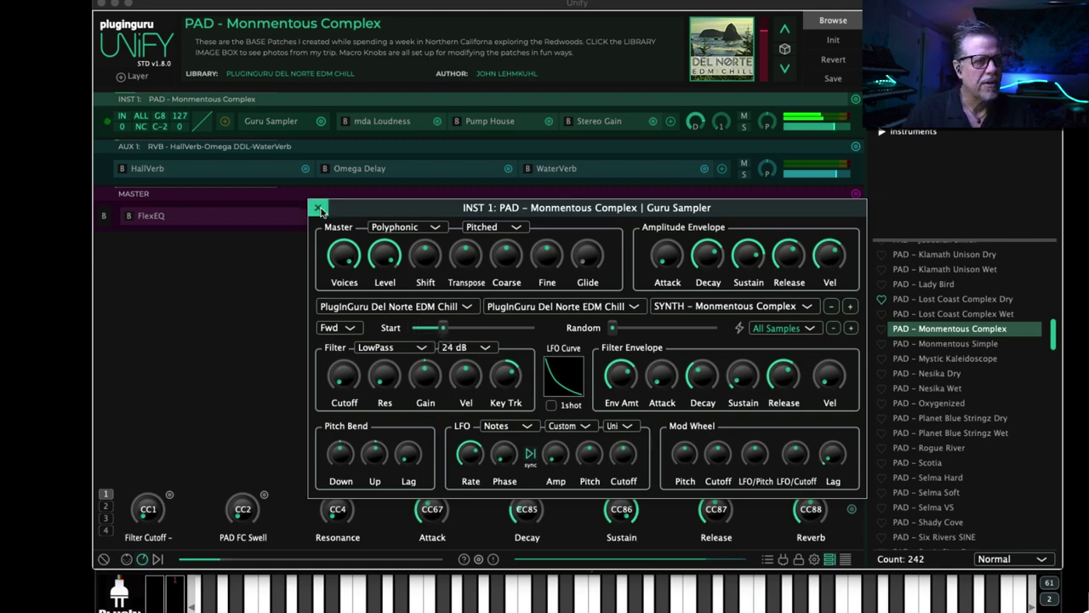
Show macro 1's Linked Parameters from the CC1 Filter Cutoff knob, browsing the add menu without choosing
{"action": "right_click", "coordinate": [179, 501]}
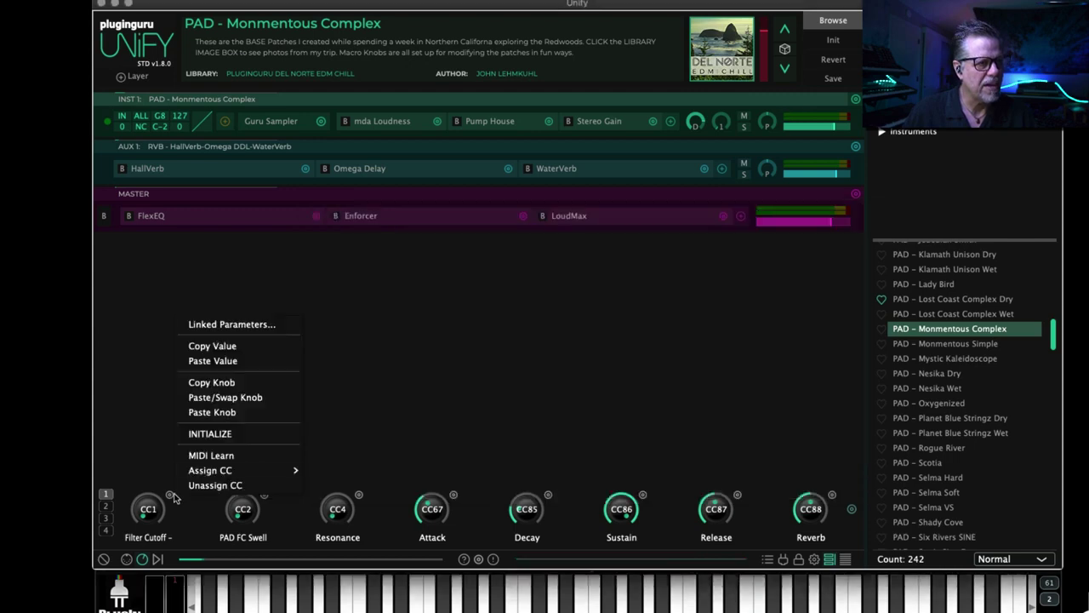
{"action": "left_click", "coordinate": [229, 325]}
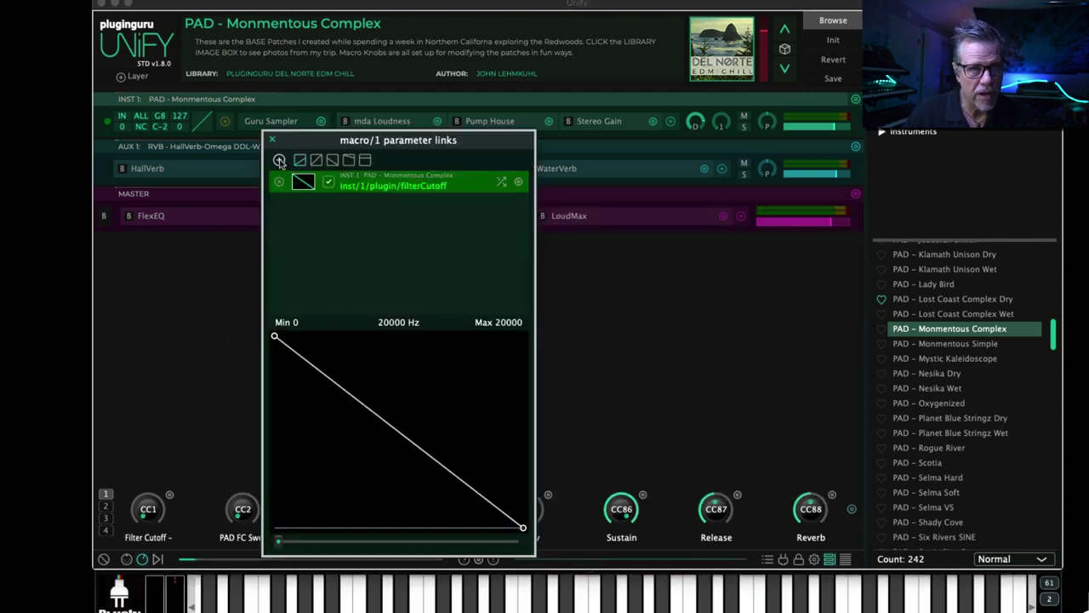
{"action": "left_click", "coordinate": [280, 161]}
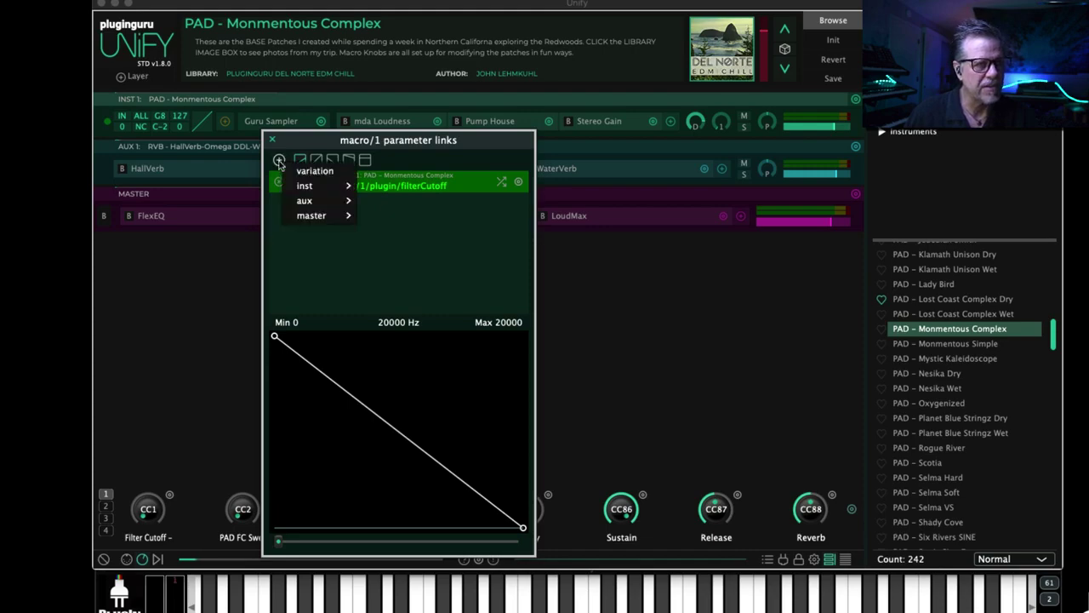
{"action": "mouse_move", "coordinate": [308, 193]}
{"action": "mouse_move", "coordinate": [459, 188]}
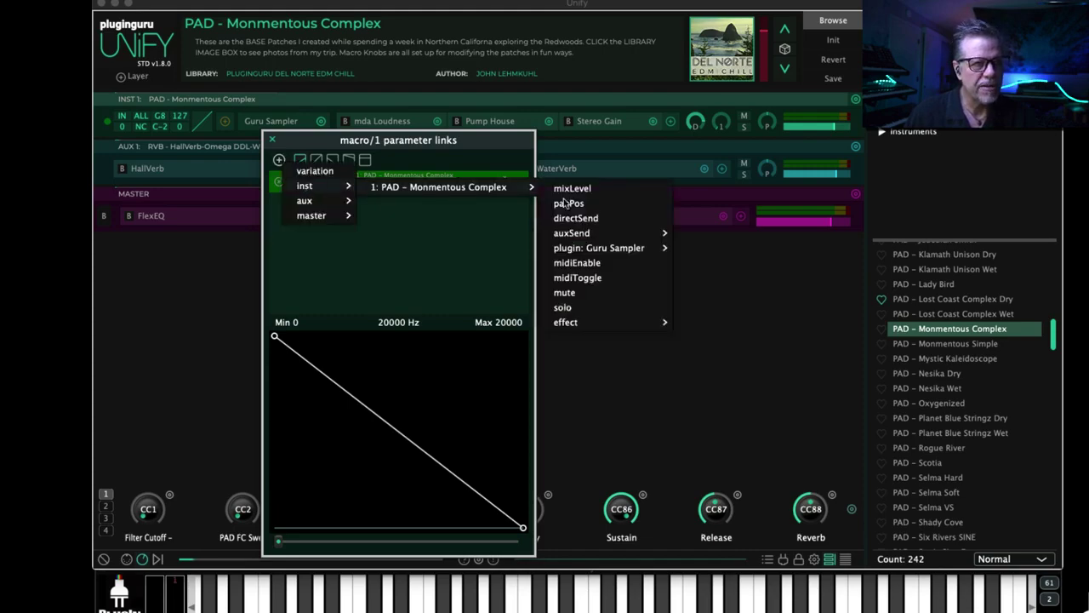
{"action": "mouse_move", "coordinate": [597, 246]}
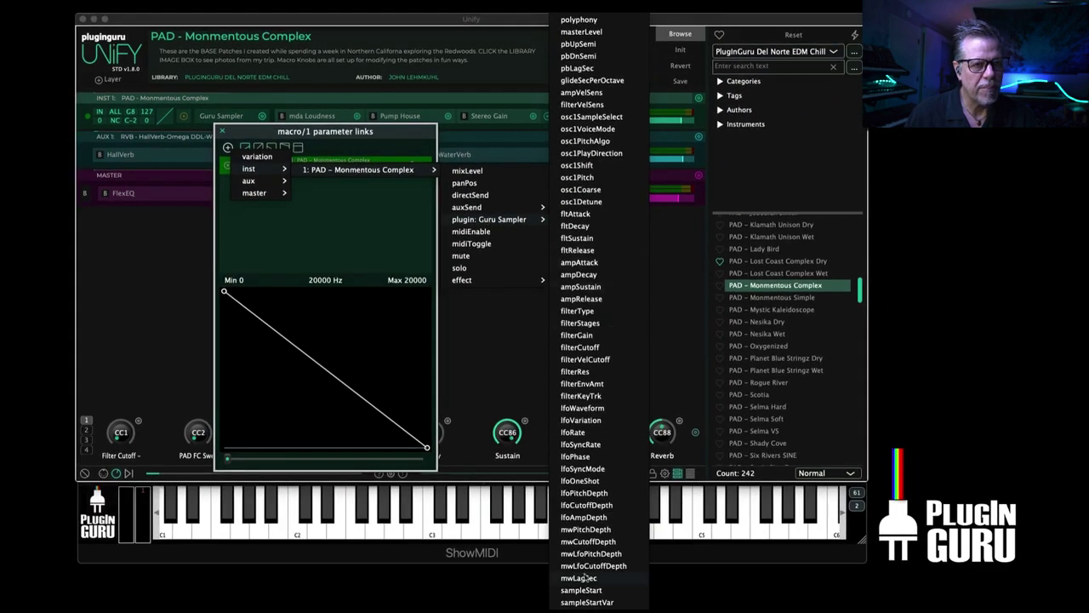
{"action": "left_click", "coordinate": [253, 196]}
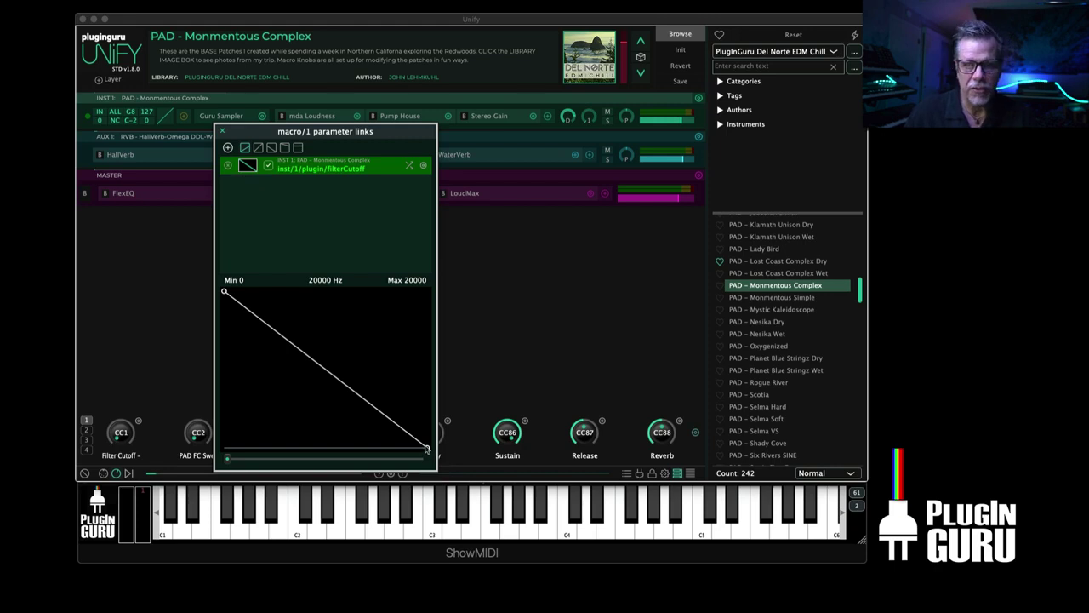
Link macro 1 to the PAD Guru Sampler's sampleStart (0 to 1) and set the macro to minimum
{"action": "left_click", "coordinate": [227, 148]}
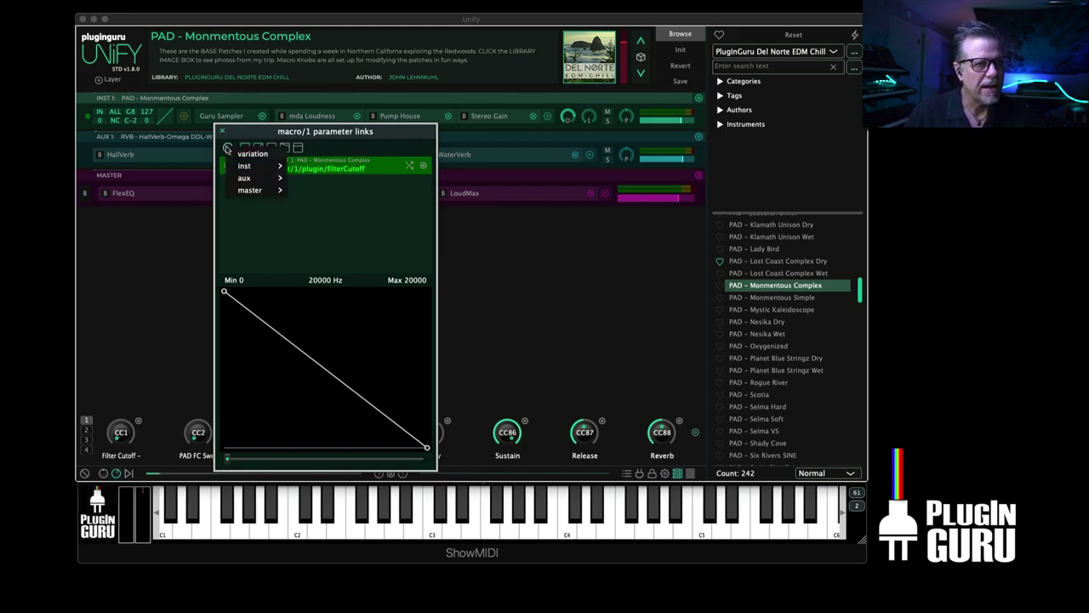
{"action": "mouse_move", "coordinate": [238, 165]}
{"action": "mouse_move", "coordinate": [345, 170]}
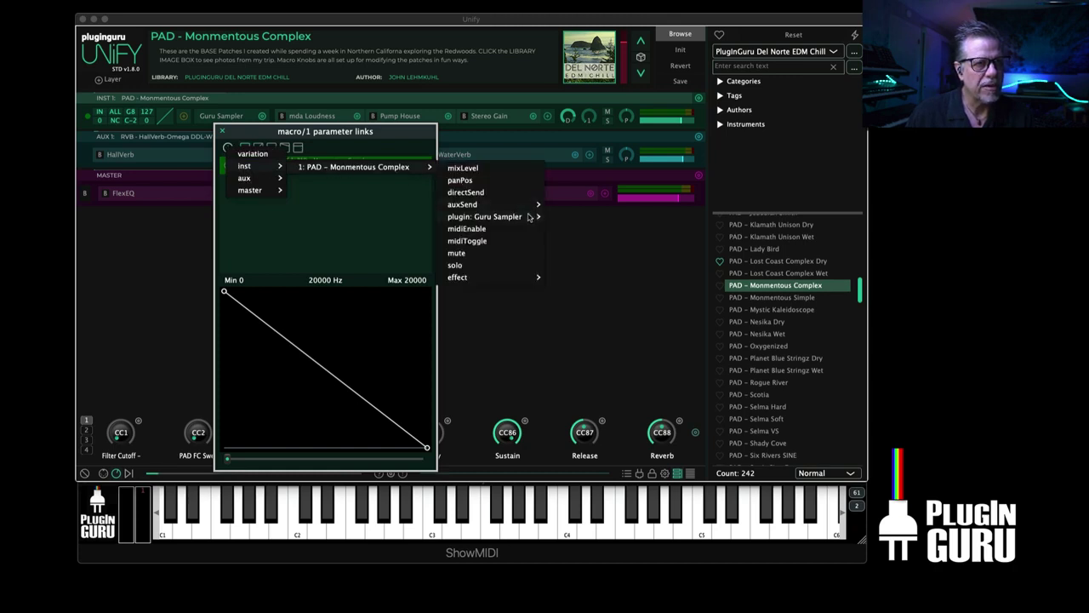
{"action": "mouse_move", "coordinate": [503, 219]}
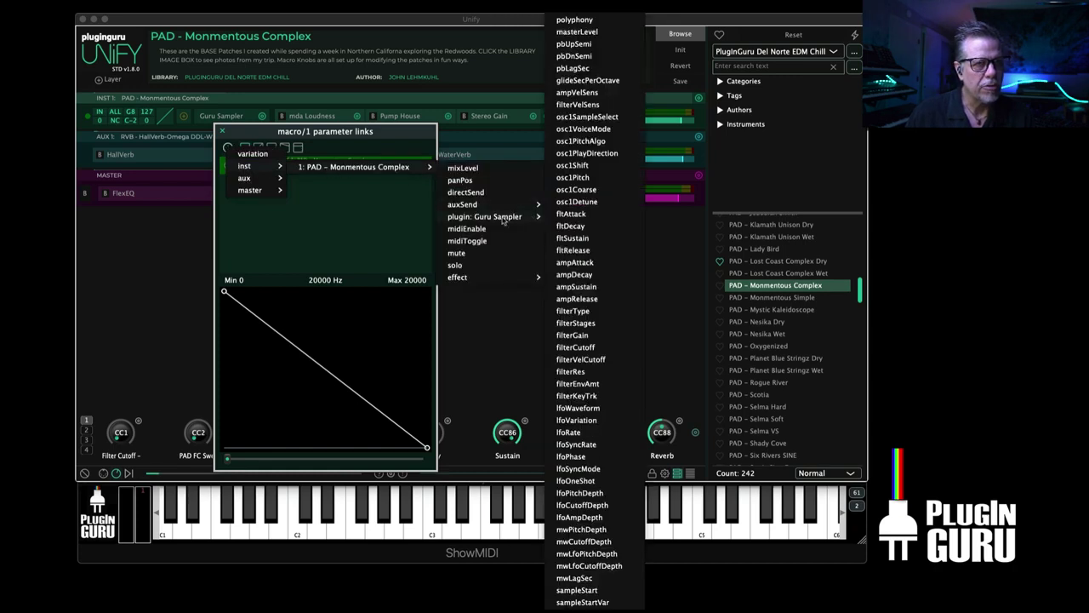
{"action": "left_click", "coordinate": [578, 591]}
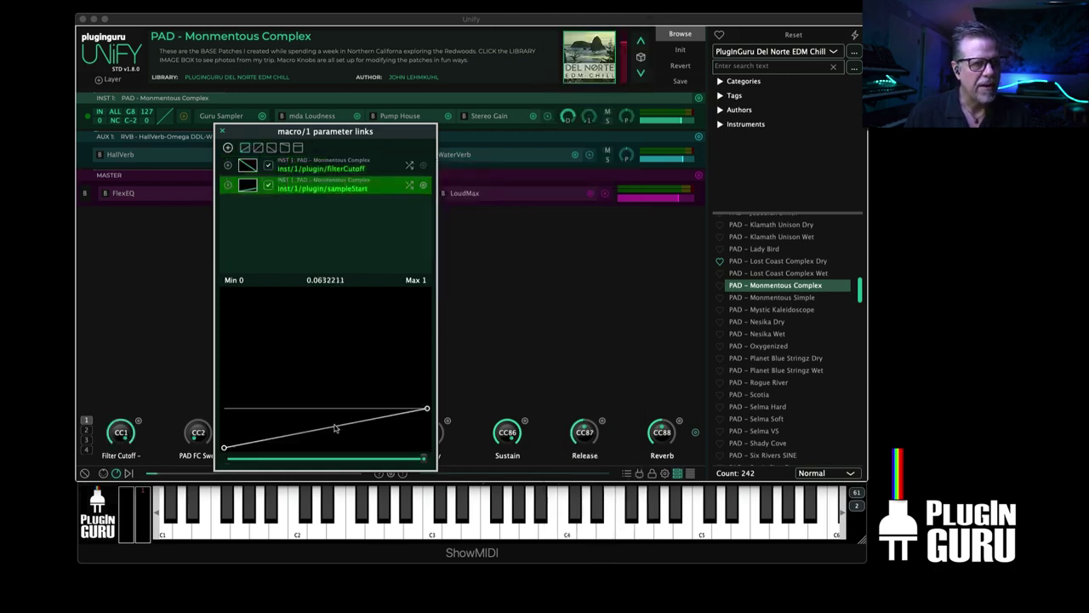
{"action": "left_click_drag", "start_coordinate": [426, 460], "coordinate": [203, 474]}
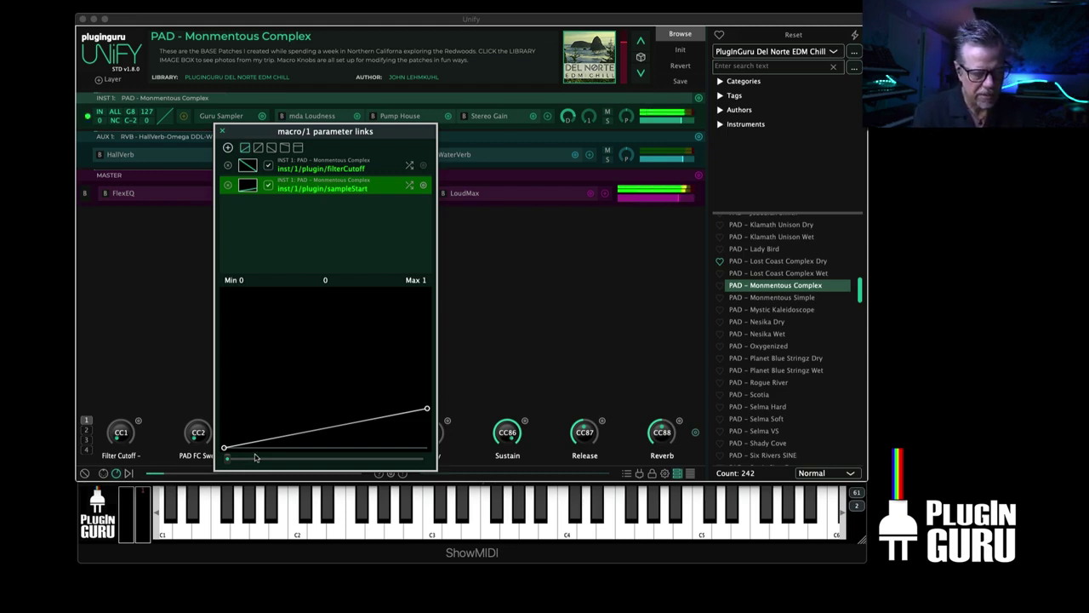
Place the Guru Sampler editor at lower right and shrink the Unify window so both show
{"action": "left_click_drag", "start_coordinate": [229, 459], "coordinate": [234, 461]}
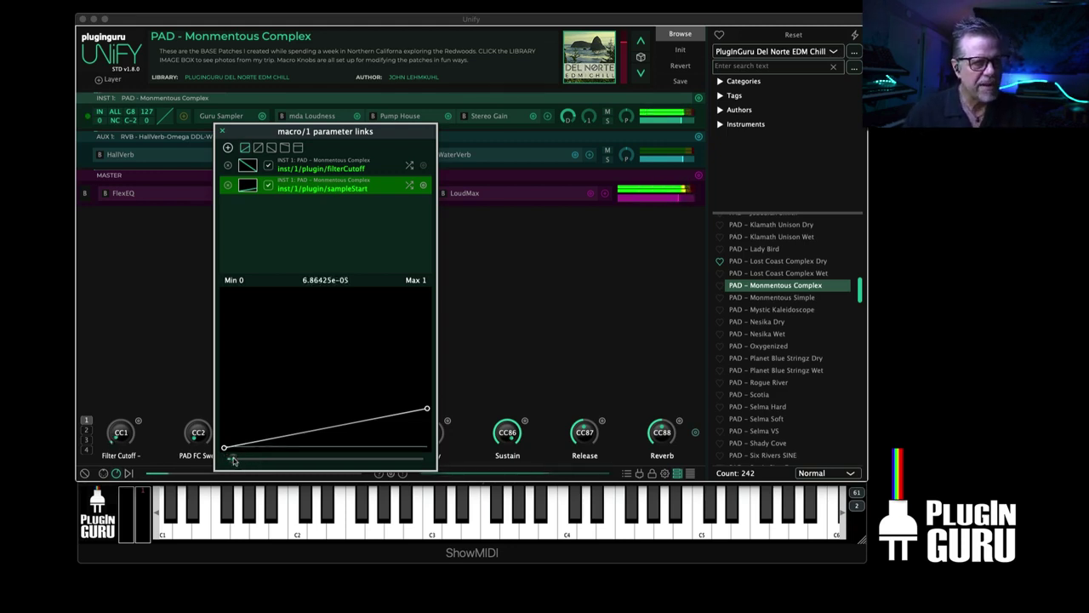
{"action": "left_click", "coordinate": [214, 119]}
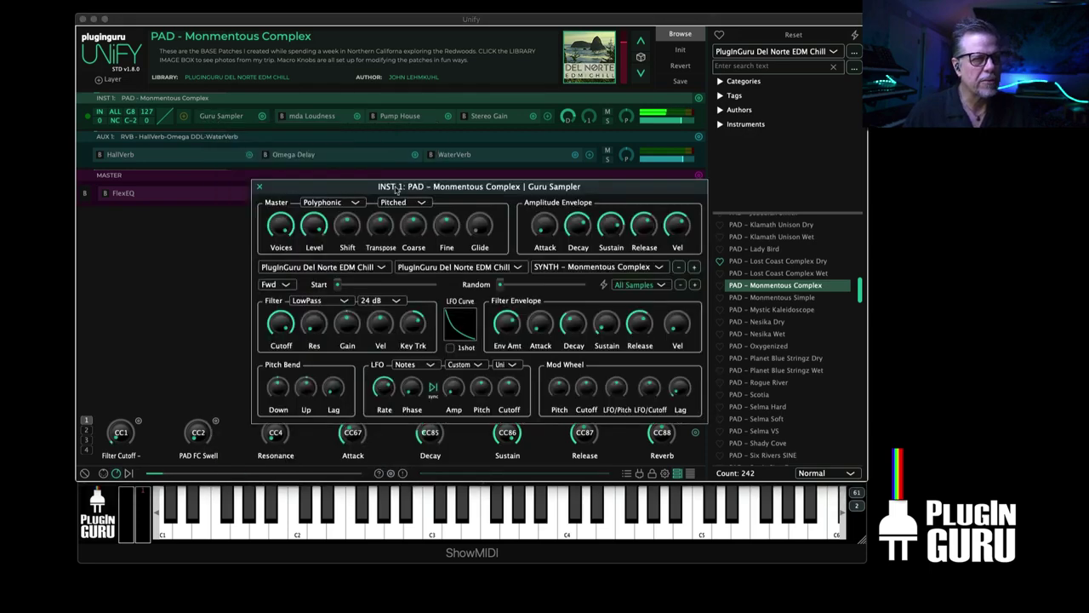
{"action": "left_click_drag", "start_coordinate": [395, 189], "coordinate": [631, 305]}
{"action": "left_click_drag", "start_coordinate": [870, 477], "coordinate": [800, 287]}
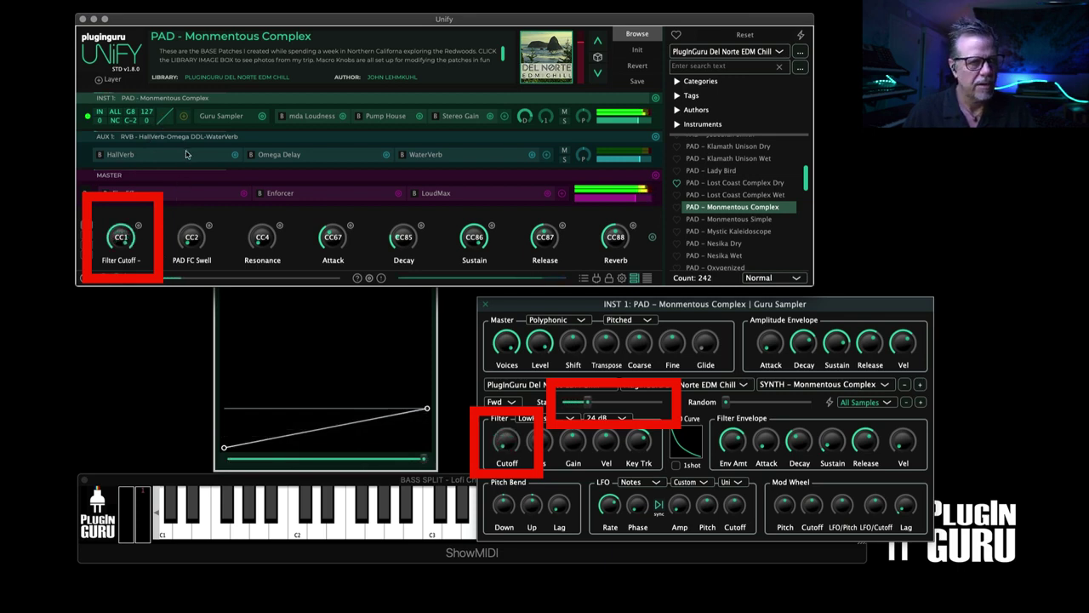
Open macro 1's filterCutoff response curve and bend it, testing with the macro slider
{"action": "left_click", "coordinate": [138, 225]}
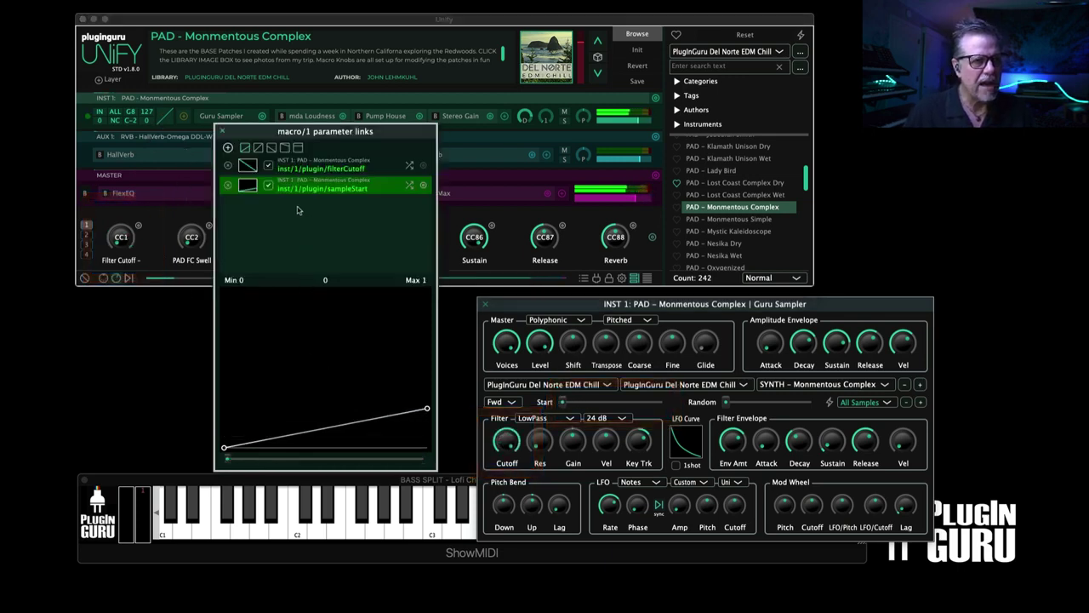
{"action": "left_click", "coordinate": [313, 170]}
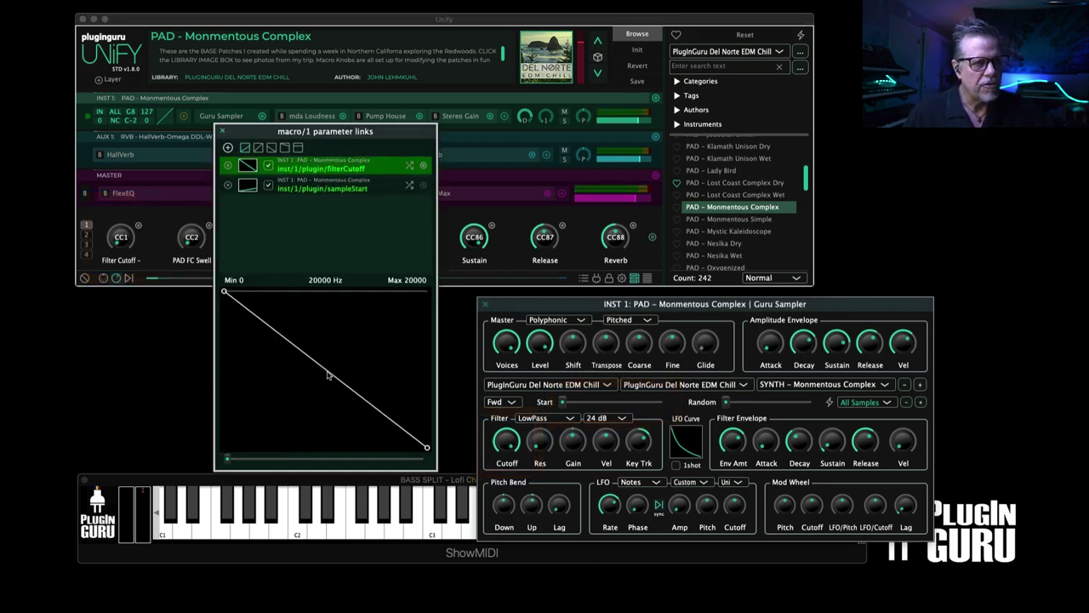
{"action": "mouse_move", "coordinate": [327, 374]}
{"action": "left_mouse_down"}
{"action": "mouse_move", "coordinate": [318, 384]}
{"action": "mouse_move", "coordinate": [336, 364]}
{"action": "mouse_move", "coordinate": [315, 392]}
{"action": "left_mouse_up"}
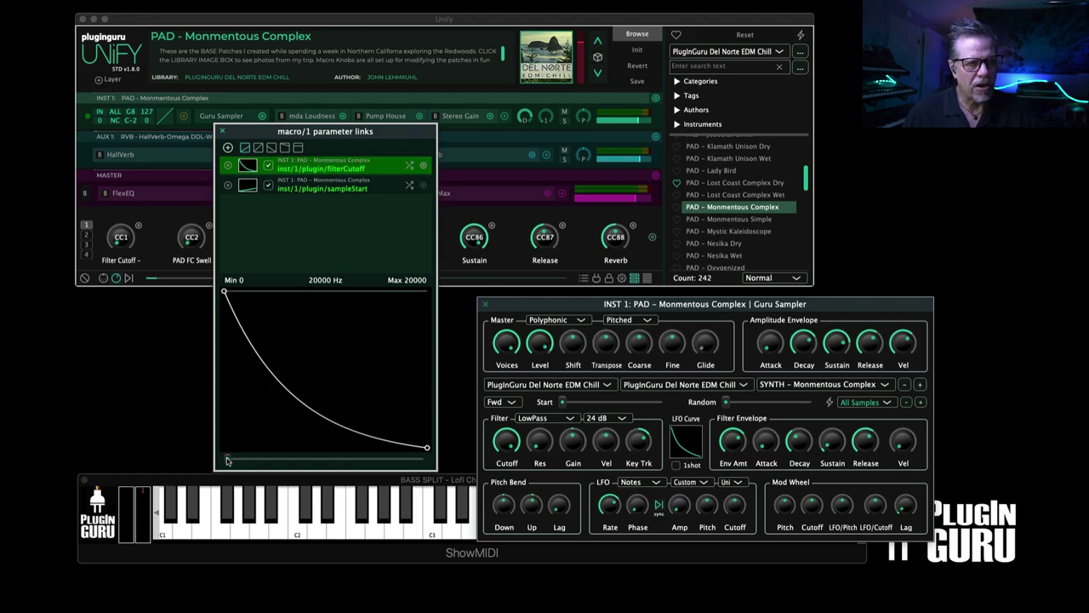
{"action": "left_click_drag", "start_coordinate": [227, 460], "coordinate": [287, 463]}
Reshape the filterCutoff curve into a bowed arc that holds near 20000 Hz before plunging
{"action": "left_click_drag", "start_coordinate": [303, 407], "coordinate": [296, 422]}
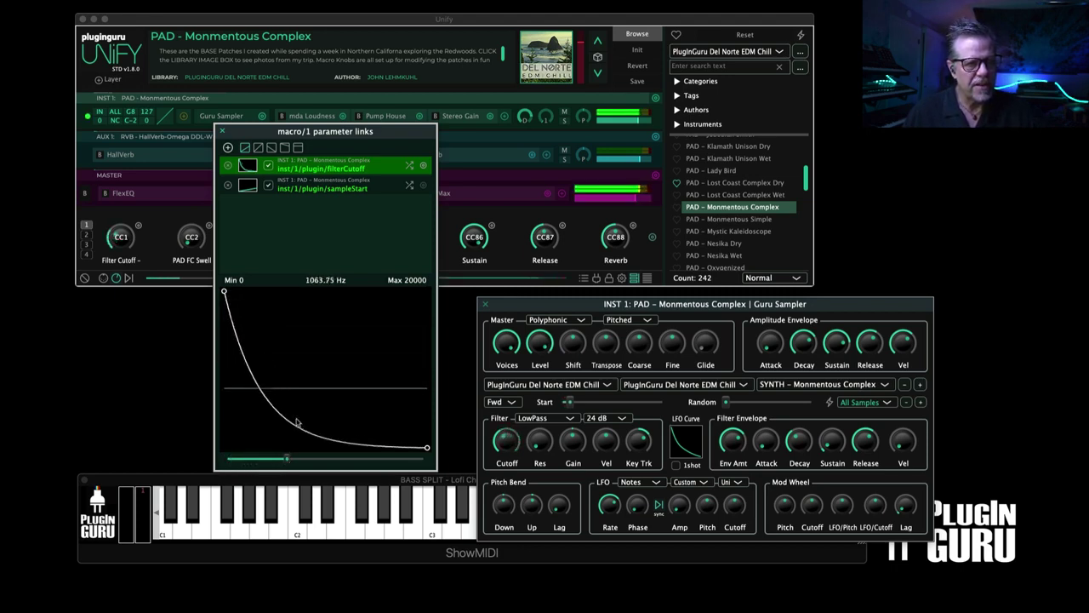
{"action": "left_click", "coordinate": [286, 462]}
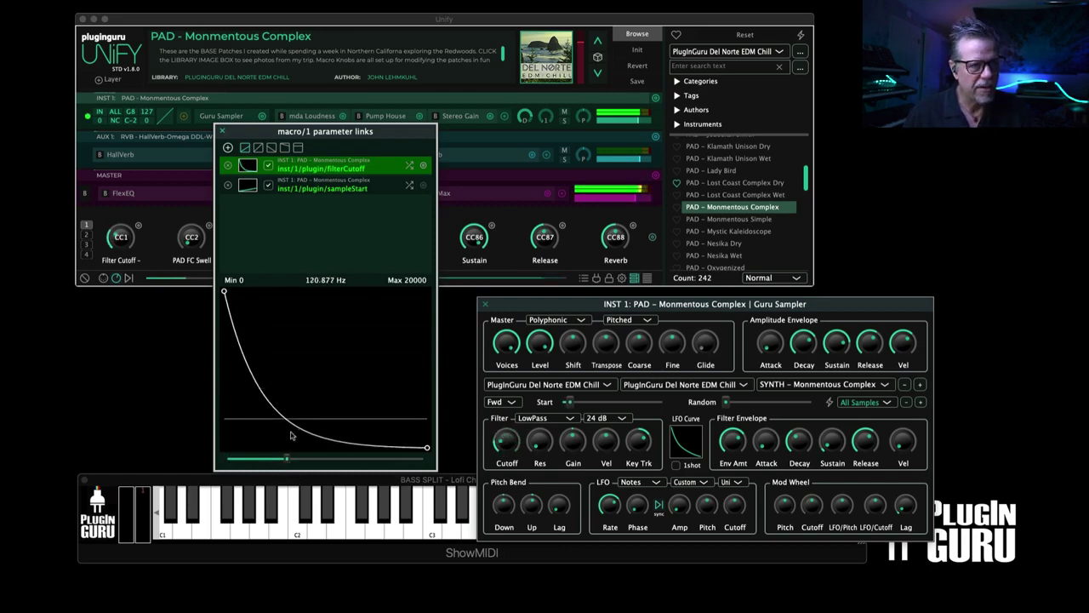
{"action": "left_click_drag", "start_coordinate": [288, 460], "coordinate": [223, 477]}
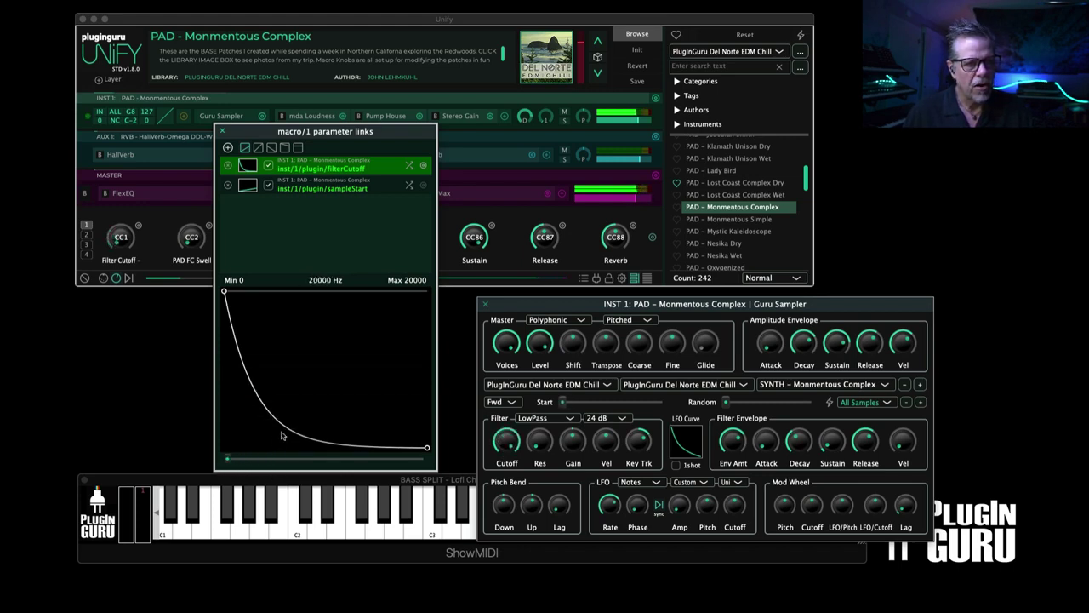
{"action": "left_click_drag", "start_coordinate": [284, 436], "coordinate": [342, 372]}
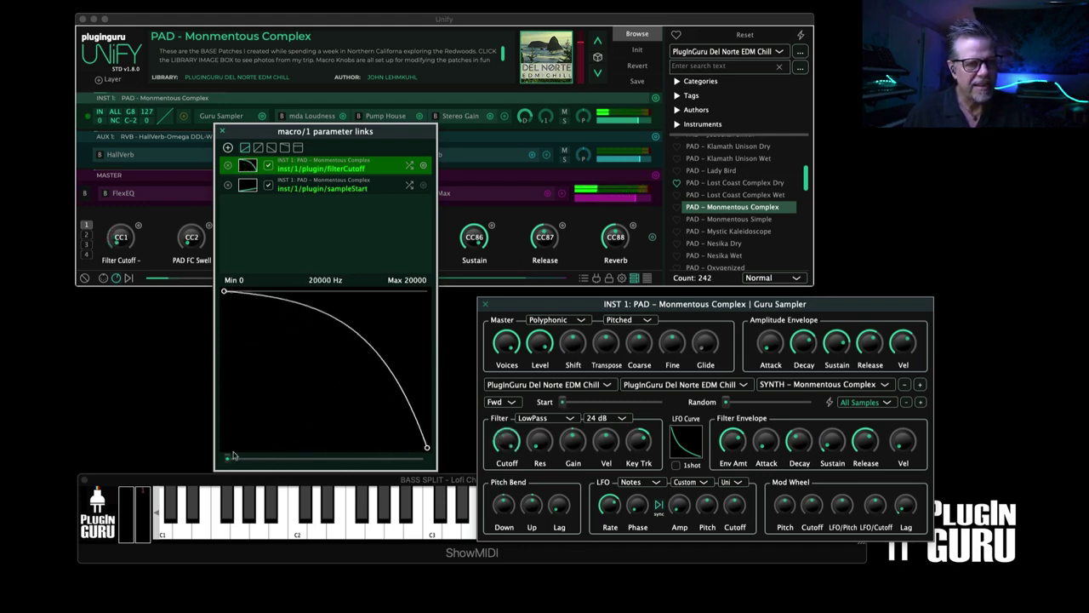
{"action": "left_click_drag", "start_coordinate": [234, 457], "coordinate": [199, 460]}
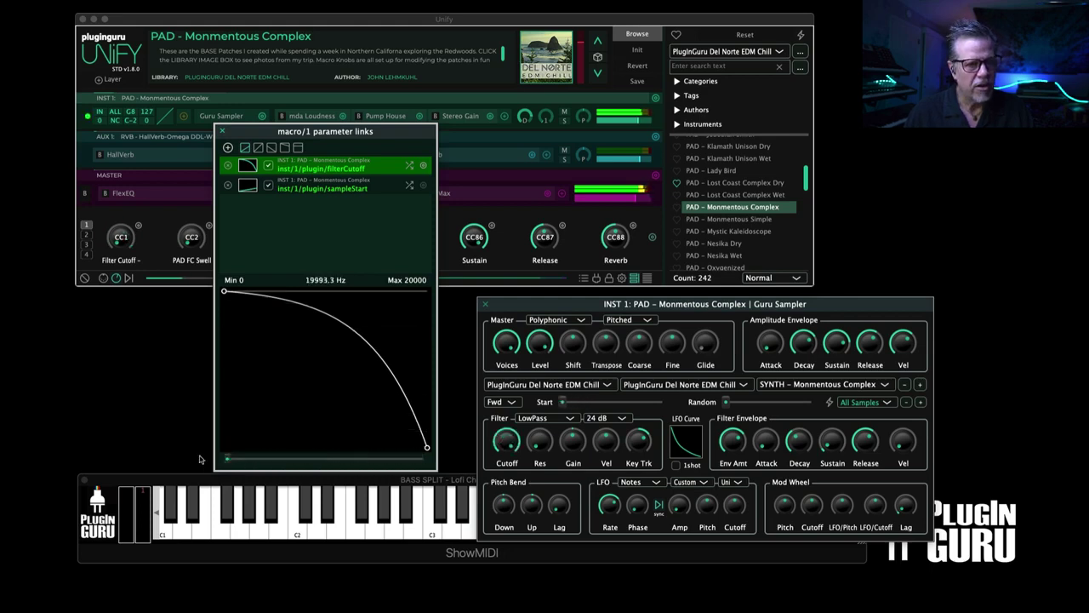
{"action": "left_click_drag", "start_coordinate": [338, 357], "coordinate": [292, 338]}
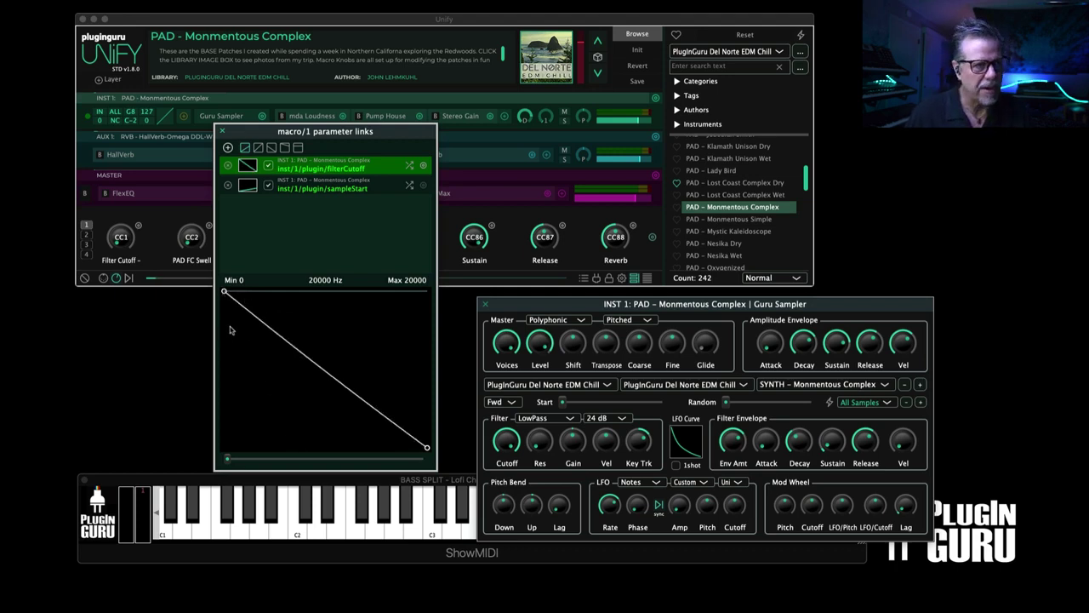
Select the sampleStart link and set its maximum to 0.25, testing with macro 1
{"action": "left_click", "coordinate": [317, 187]}
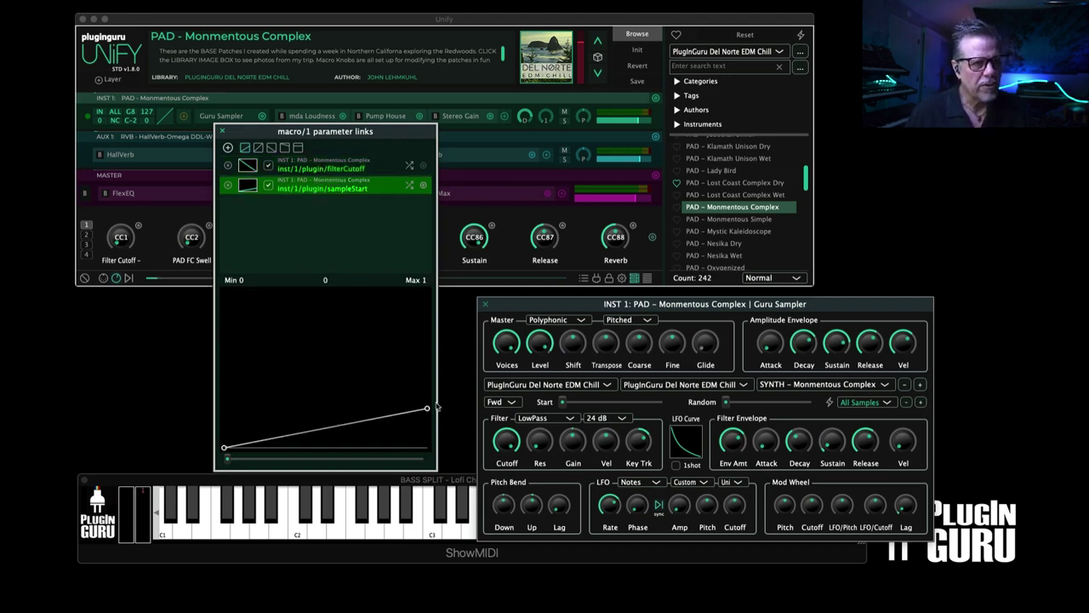
{"action": "left_click_drag", "start_coordinate": [429, 411], "coordinate": [423, 459]}
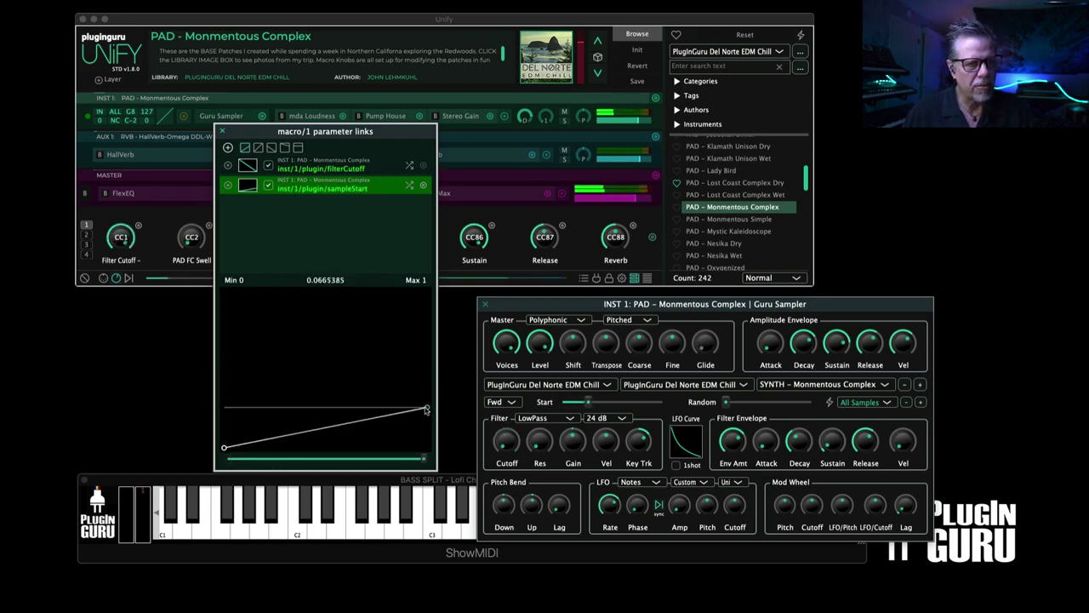
{"action": "mouse_move", "coordinate": [428, 412]}
{"action": "left_mouse_down"}
{"action": "mouse_move", "coordinate": [429, 399]}
{"action": "mouse_move", "coordinate": [431, 451]}
{"action": "mouse_move", "coordinate": [433, 405]}
{"action": "left_mouse_up"}
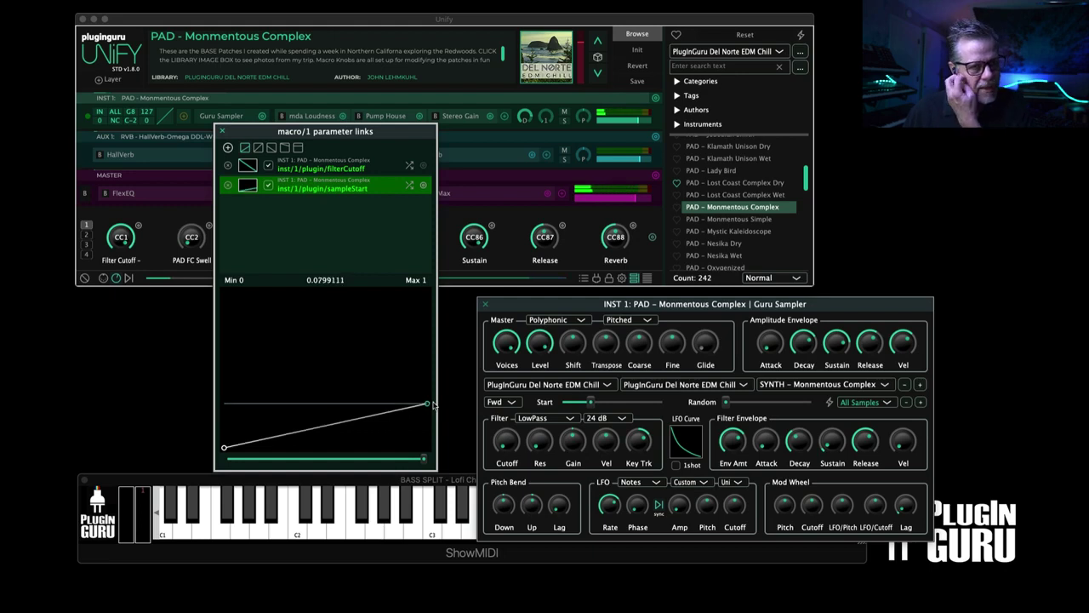
{"action": "left_click_drag", "start_coordinate": [433, 405], "coordinate": [435, 380]}
{"action": "mouse_move", "coordinate": [437, 364]}
{"action": "left_mouse_down"}
{"action": "mouse_move", "coordinate": [439, 377]}
{"action": "mouse_move", "coordinate": [426, 378]}
{"action": "left_mouse_up"}
{"action": "double_click", "coordinate": [319, 280]}
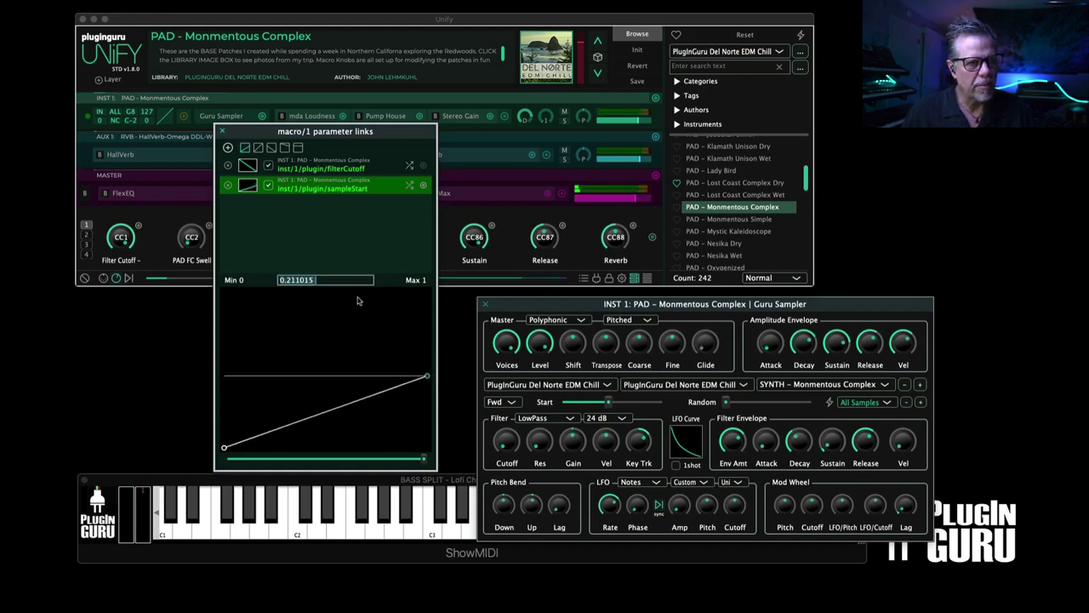
{"action": "type", "text": "0.2"}
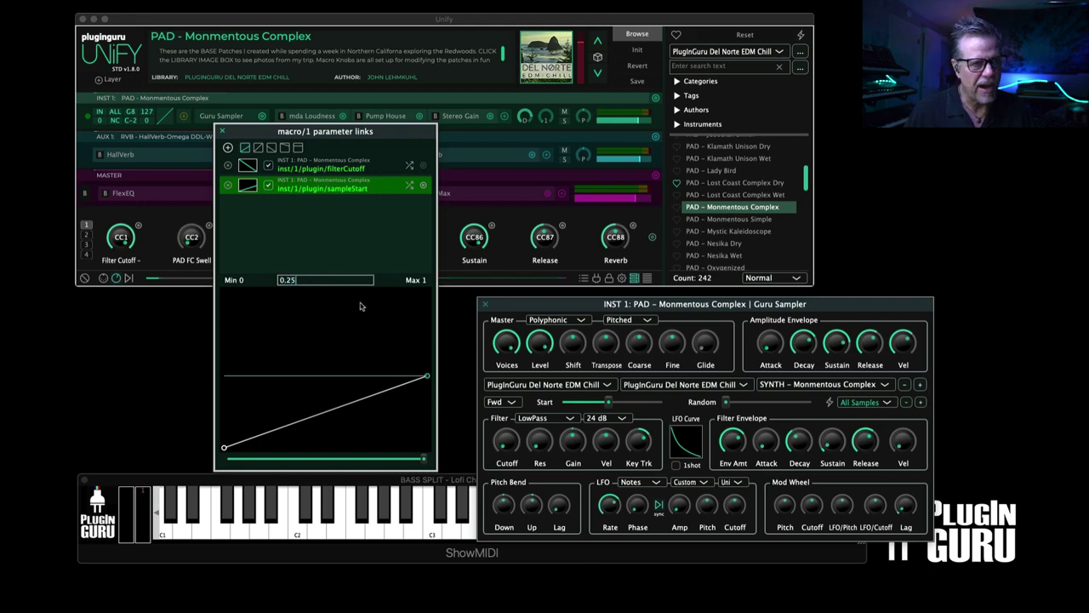
{"action": "key", "text": "Return"}
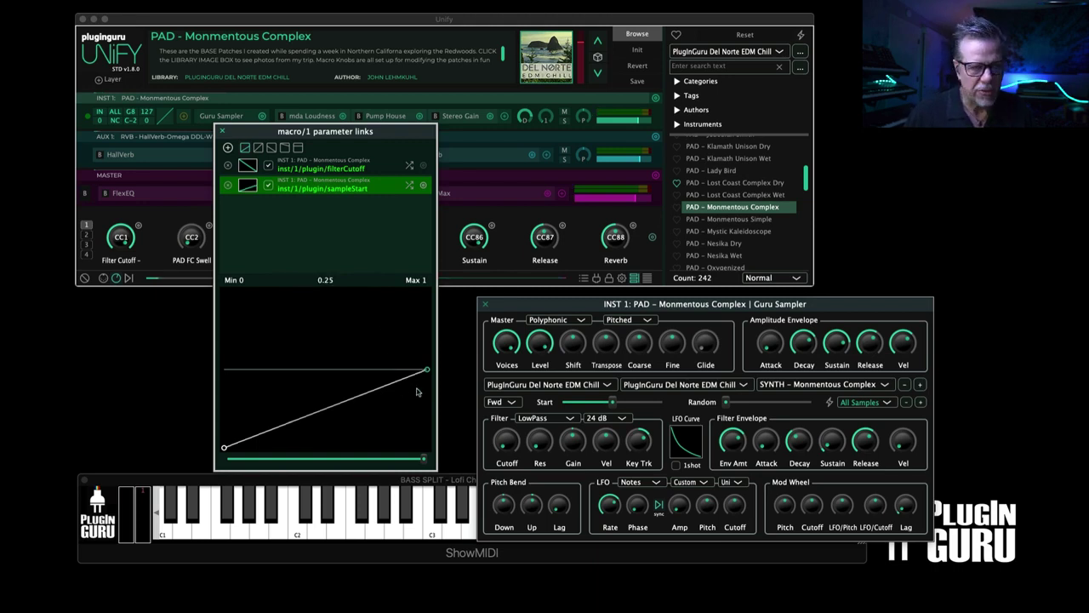
Set the sampleStart curve's start point to 0
{"action": "left_click", "coordinate": [222, 448]}
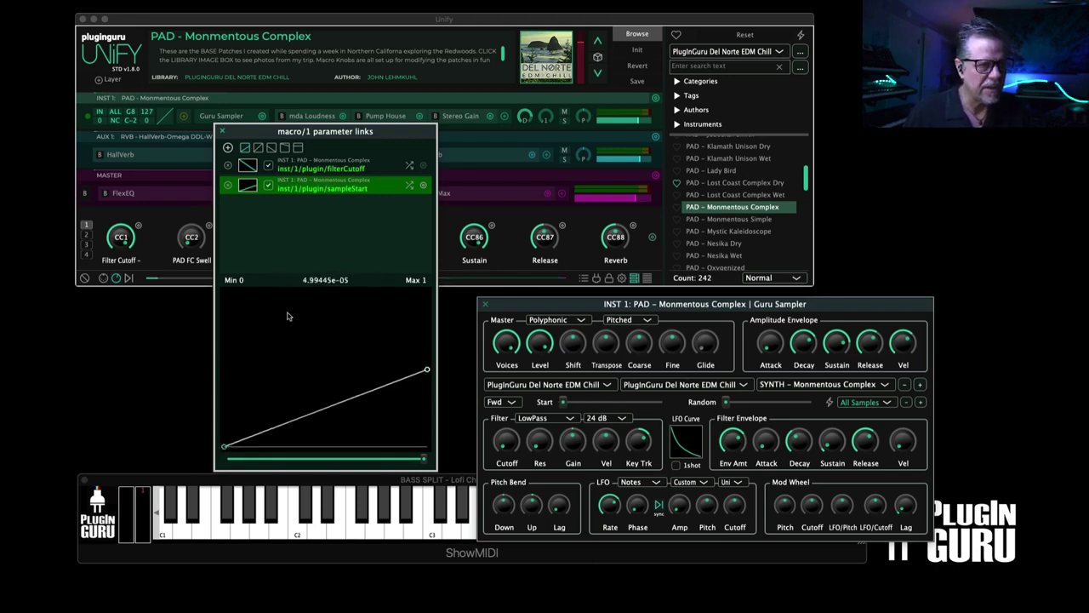
{"action": "left_click", "coordinate": [309, 281]}
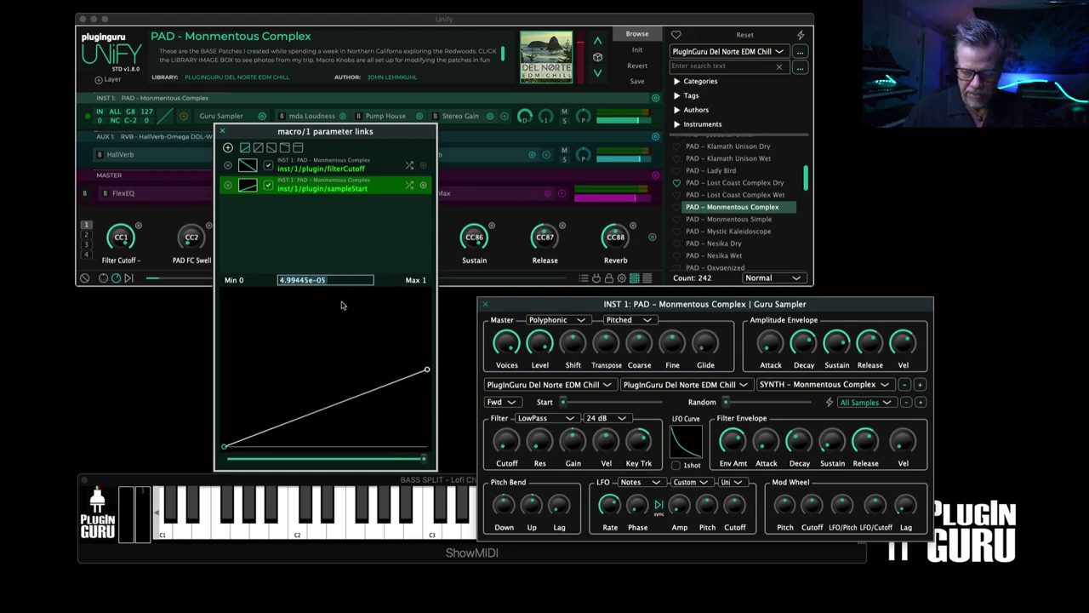
{"action": "type", "text": "0.1"}
{"action": "key", "text": "Return"}
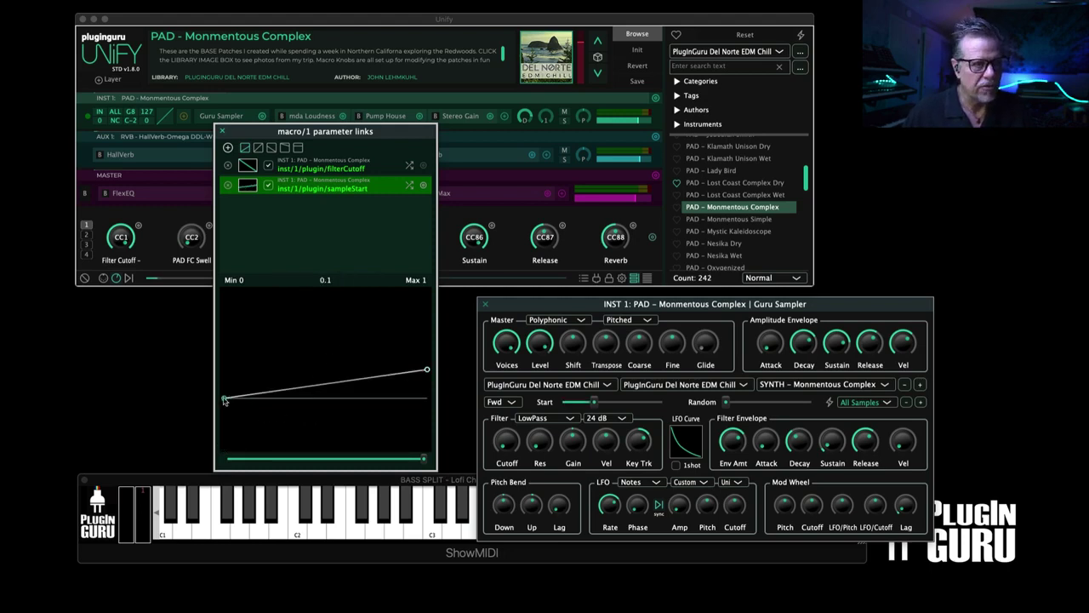
{"action": "left_click_drag", "start_coordinate": [224, 400], "coordinate": [218, 486]}
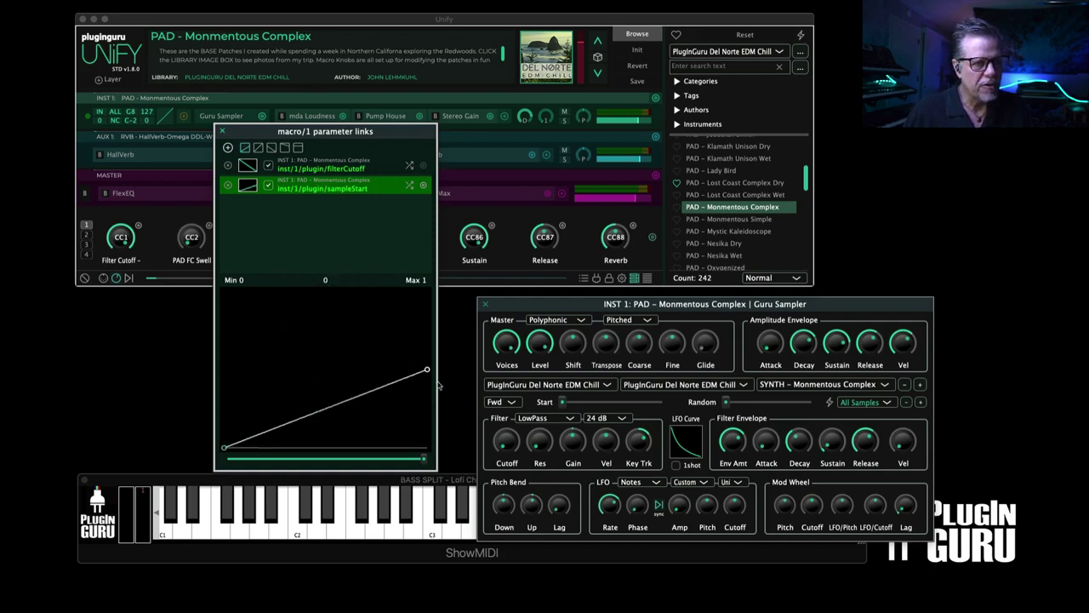
Set the sampleStart curve's end point to 0.5 and lower macro 1 to audition the sweep
{"action": "left_click", "coordinate": [427, 371]}
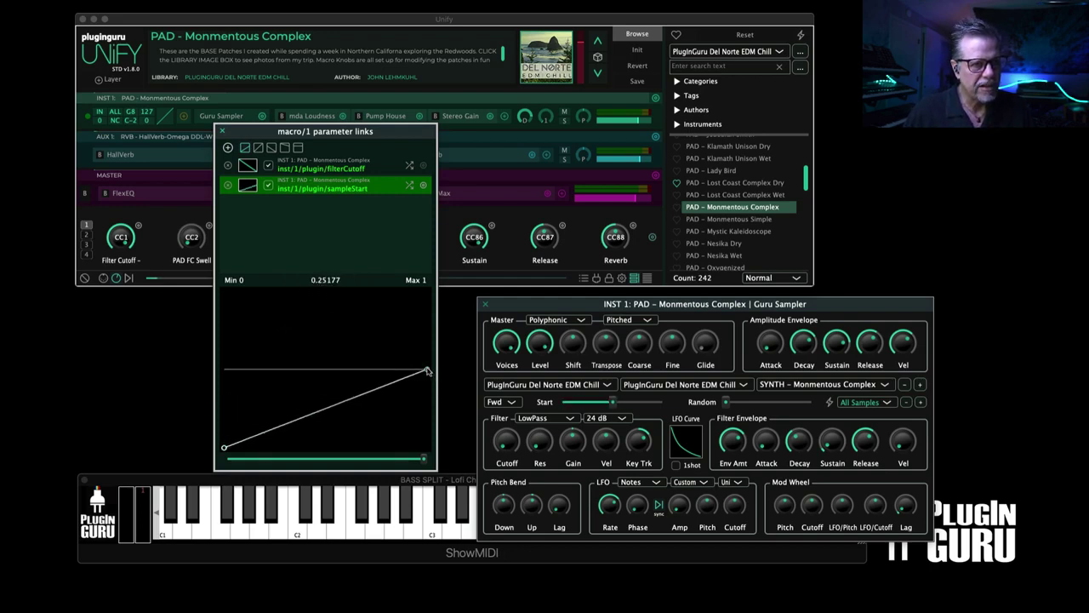
{"action": "double_click", "coordinate": [328, 282]}
{"action": "type", "text": ".5"}
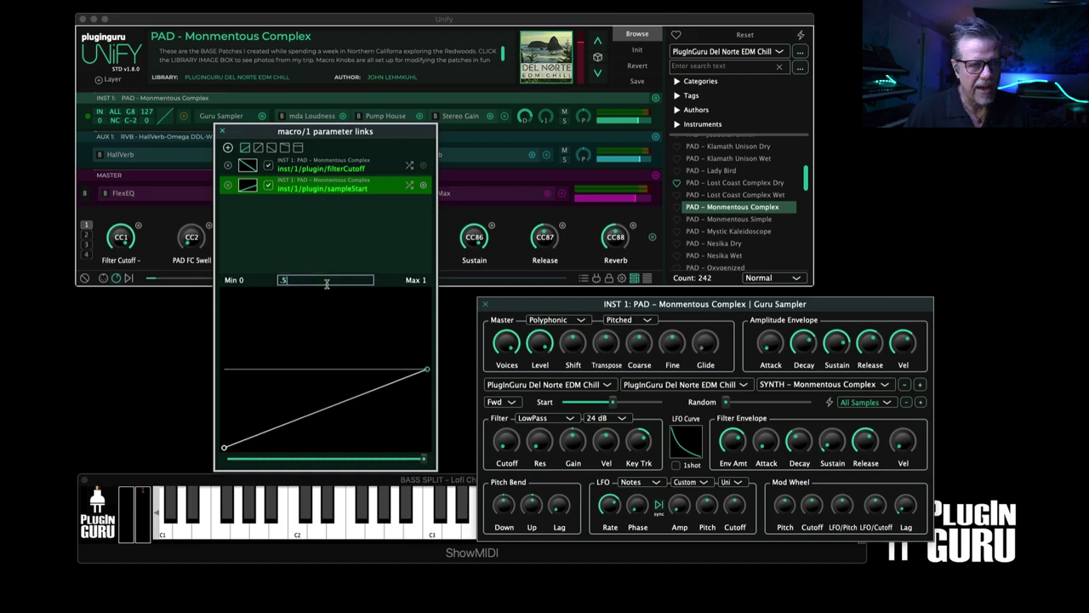
{"action": "key", "text": "Return"}
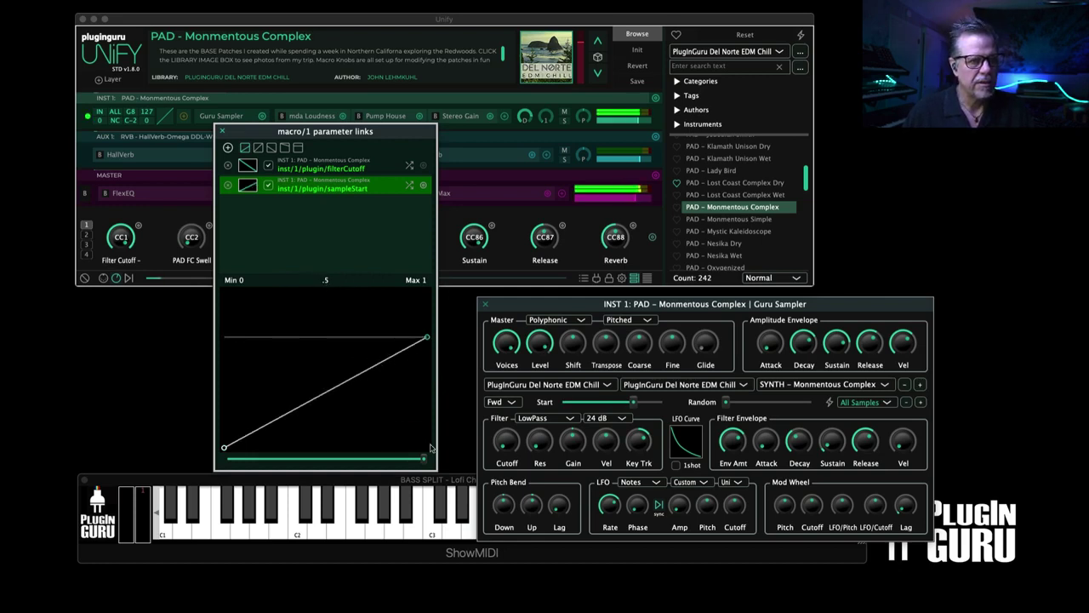
{"action": "mouse_move", "coordinate": [423, 458]}
{"action": "left_mouse_down"}
{"action": "mouse_move", "coordinate": [223, 467]}
{"action": "mouse_move", "coordinate": [484, 471]}
{"action": "mouse_move", "coordinate": [202, 451]}
{"action": "left_mouse_up"}
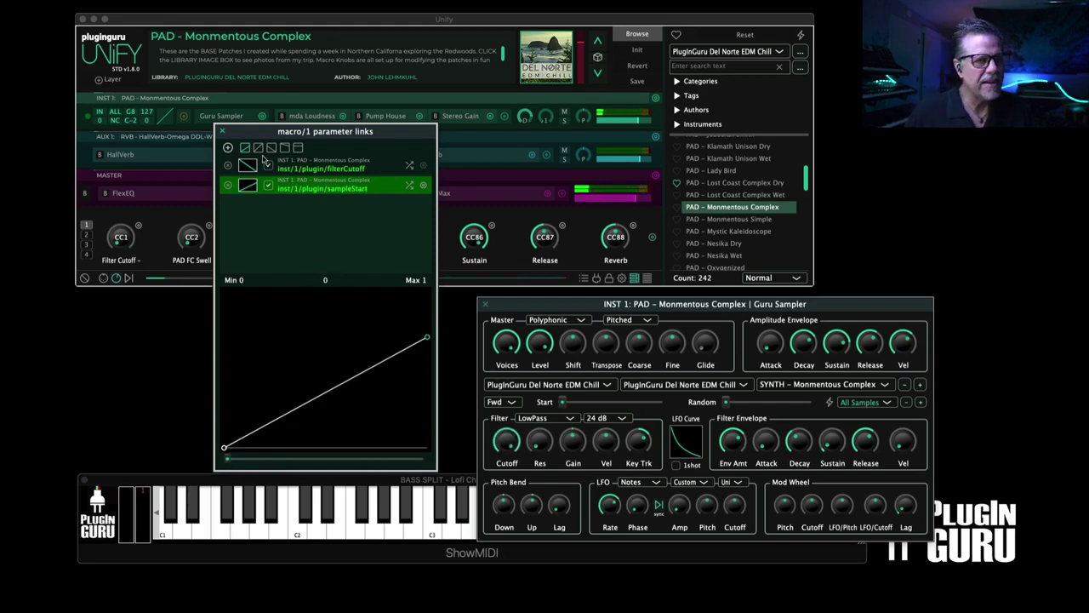
Link macro 1 to the PAD layer's auxSend 1 (−40 to 10 dB), with its curve's top near −16.5 dB
{"action": "left_click", "coordinate": [227, 147]}
{"action": "mouse_move", "coordinate": [243, 164]}
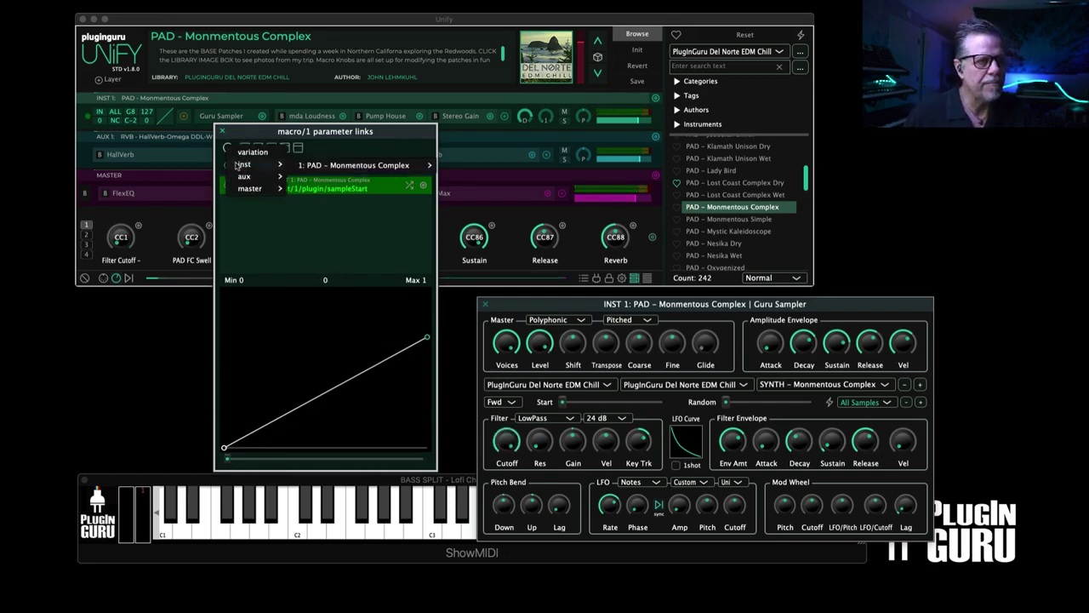
{"action": "mouse_move", "coordinate": [336, 166]}
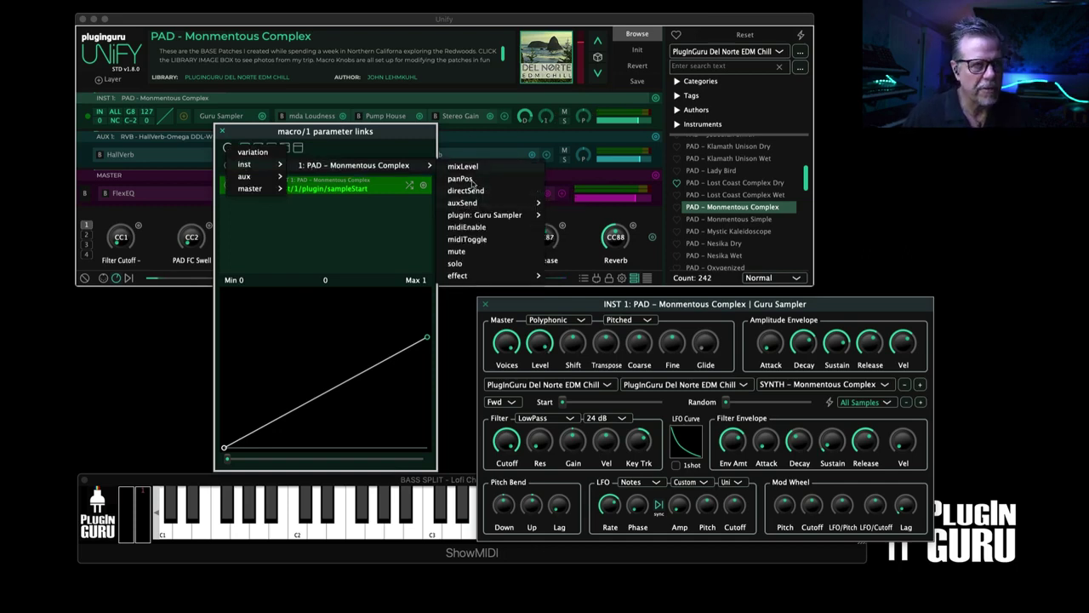
{"action": "mouse_move", "coordinate": [501, 206]}
{"action": "left_click", "coordinate": [559, 204]}
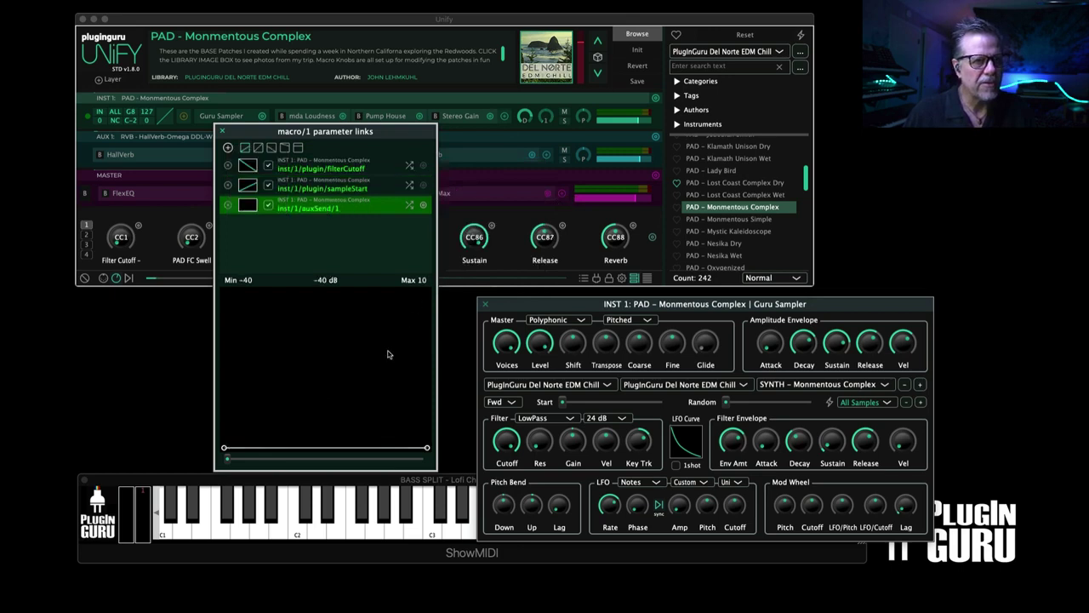
{"action": "left_click_drag", "start_coordinate": [428, 449], "coordinate": [419, 356]}
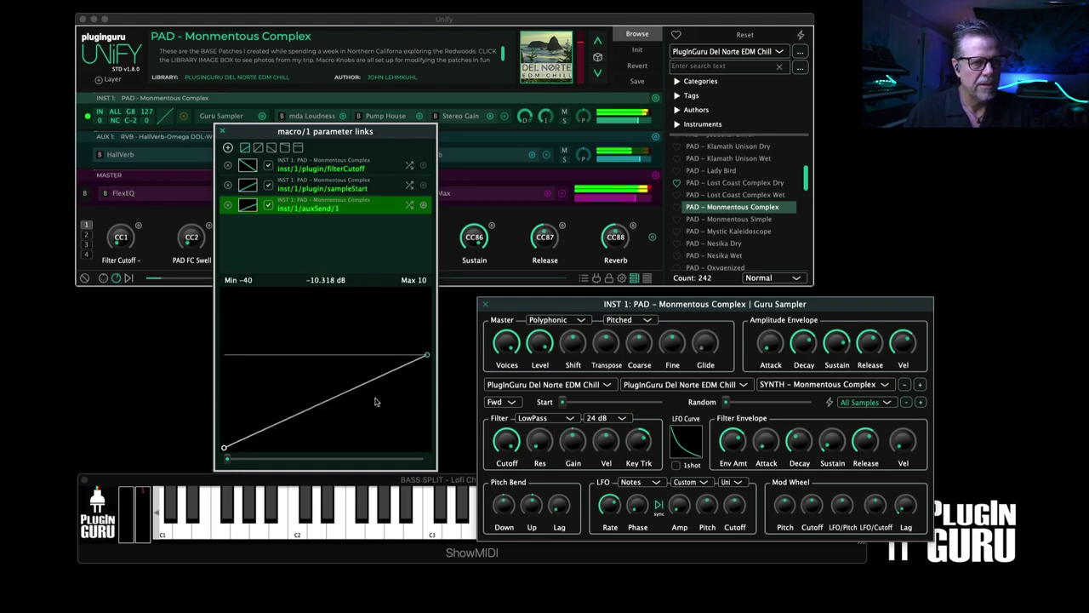
{"action": "left_click_drag", "start_coordinate": [228, 462], "coordinate": [493, 470]}
{"action": "left_click_drag", "start_coordinate": [426, 355], "coordinate": [437, 389]}
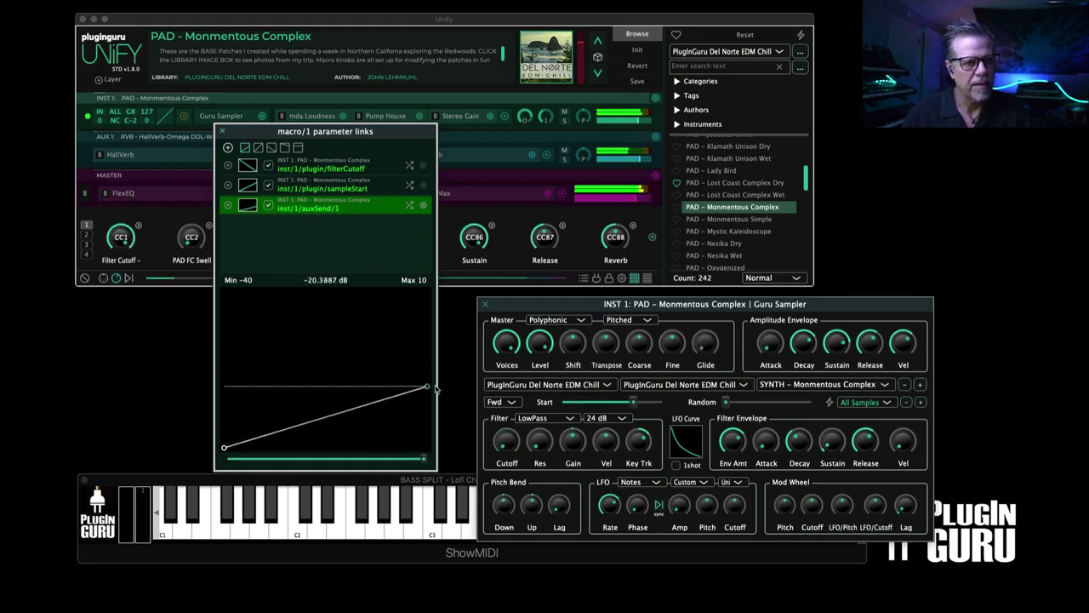
Turn down the WaterVerb reverb's Feedback and bring the macro link editor back to front
{"action": "left_click", "coordinate": [455, 158]}
{"action": "left_click", "coordinate": [423, 156]}
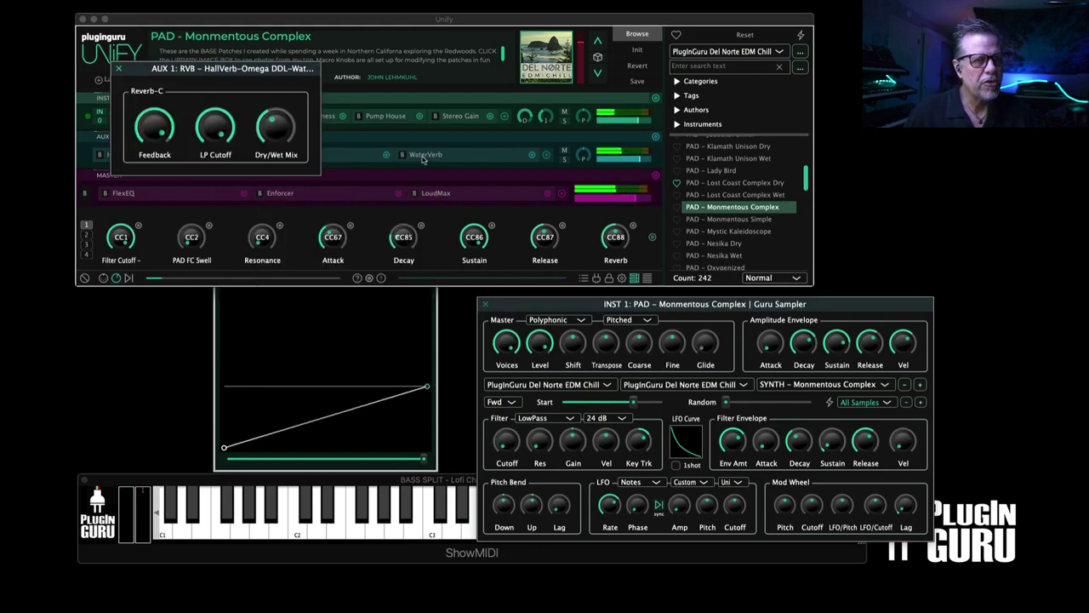
{"action": "left_click_drag", "start_coordinate": [154, 128], "coordinate": [133, 201]}
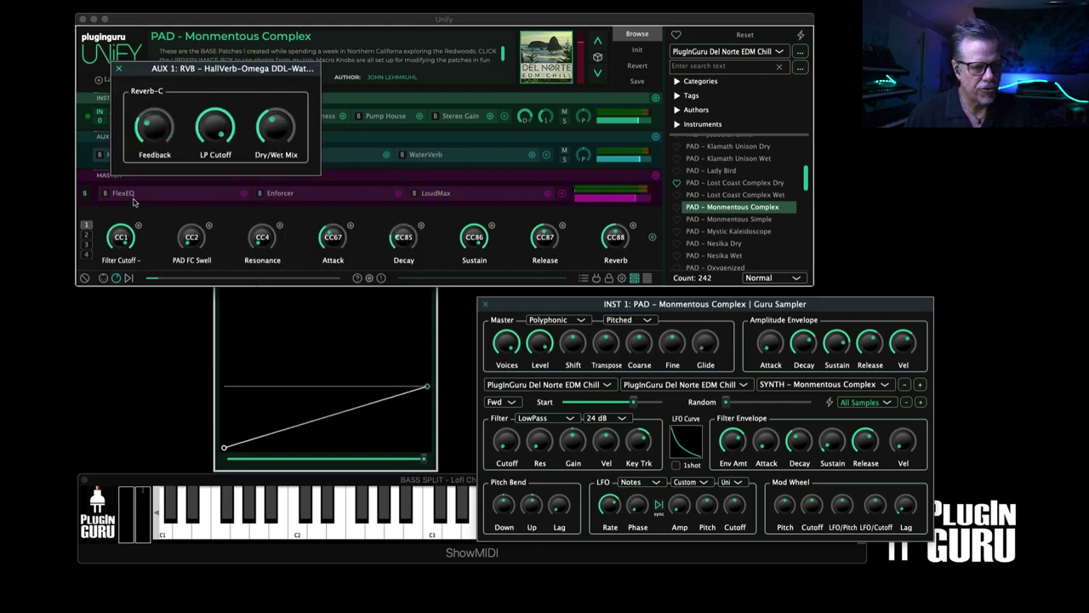
{"action": "left_click", "coordinate": [121, 68]}
{"action": "left_click", "coordinate": [316, 355]}
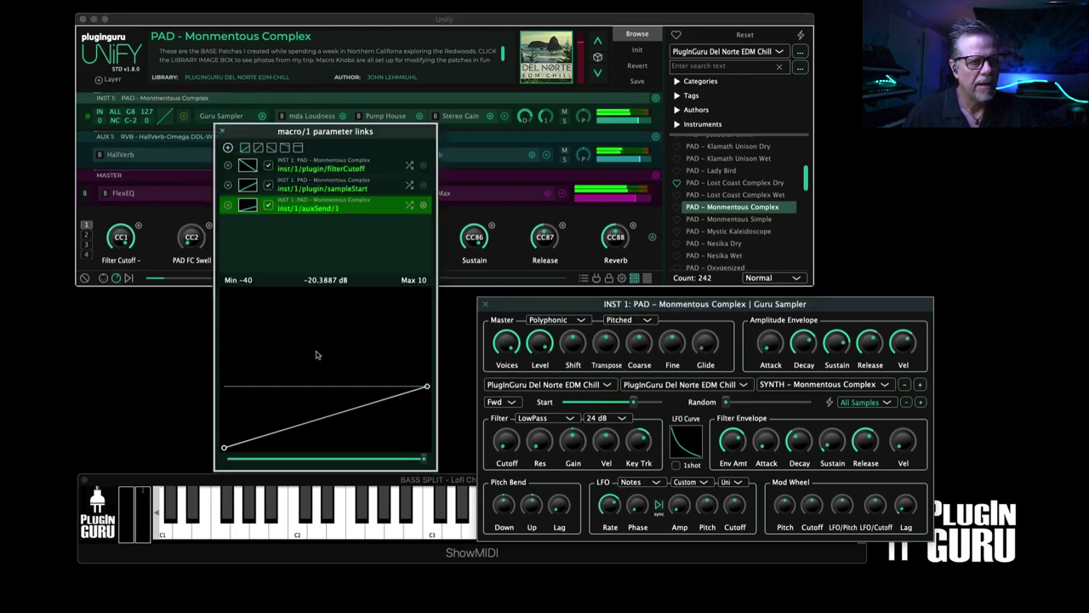
Link macro 1 to the reverb Feedback, inverted so it rises to 76% at full macro
{"action": "left_click", "coordinate": [227, 147]}
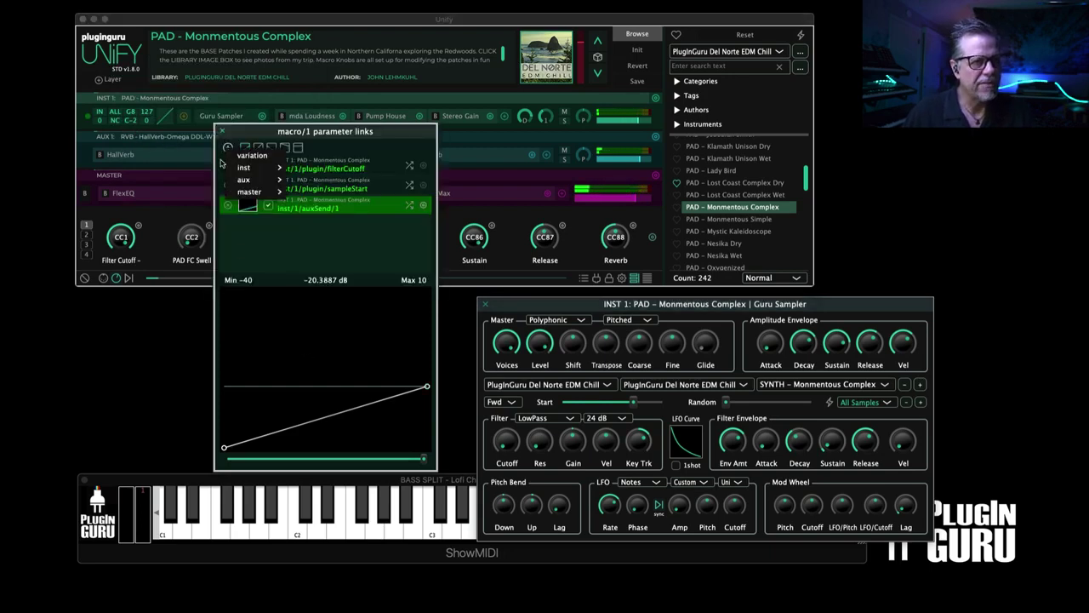
{"action": "mouse_move", "coordinate": [244, 181]}
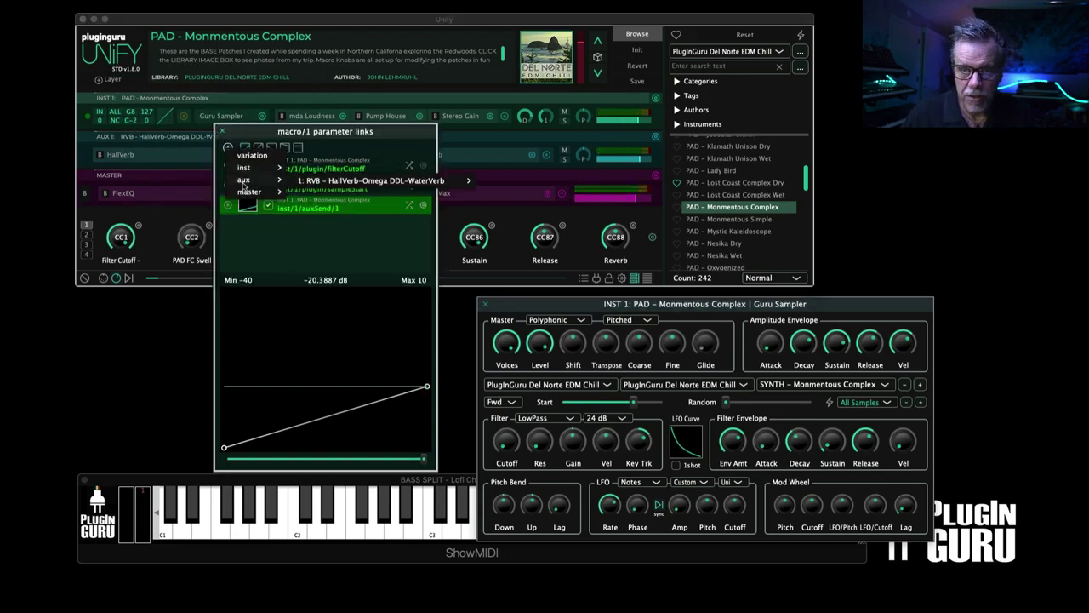
{"action": "mouse_move", "coordinate": [347, 185]}
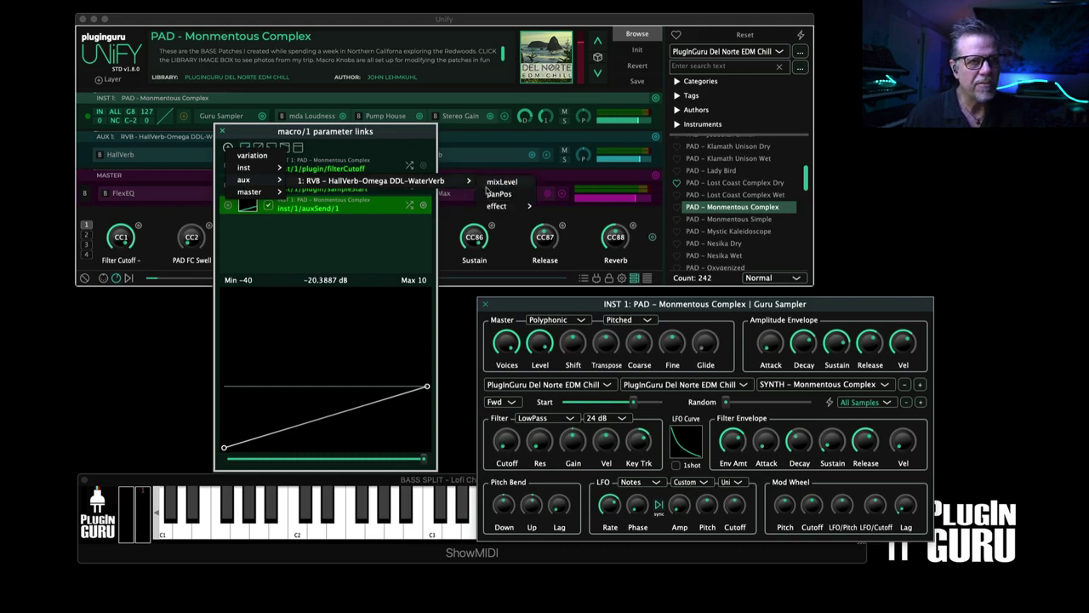
{"action": "mouse_move", "coordinate": [492, 207]}
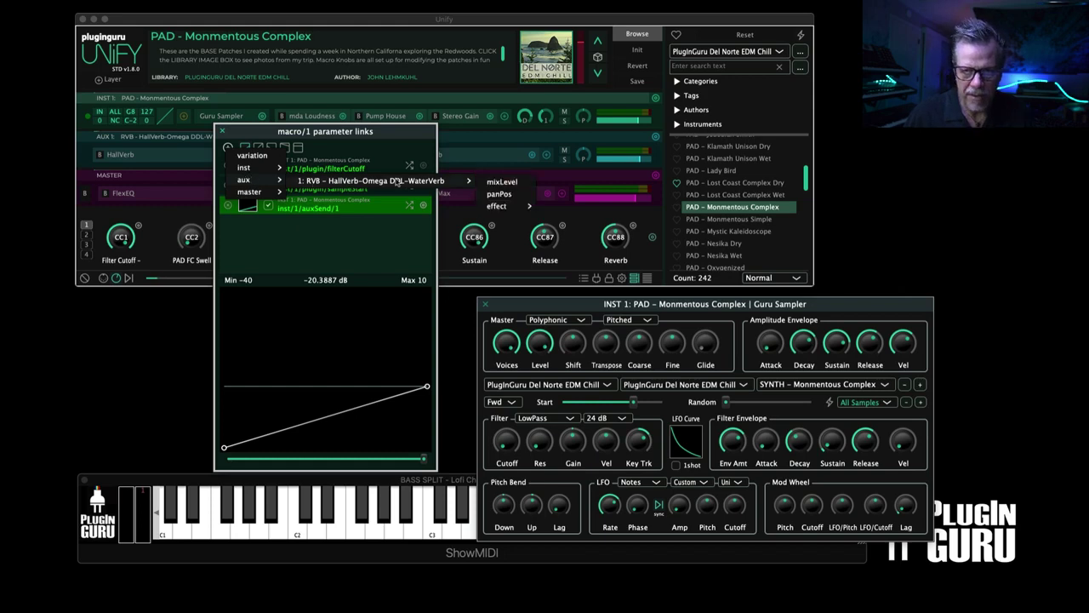
{"action": "mouse_move", "coordinate": [527, 204]}
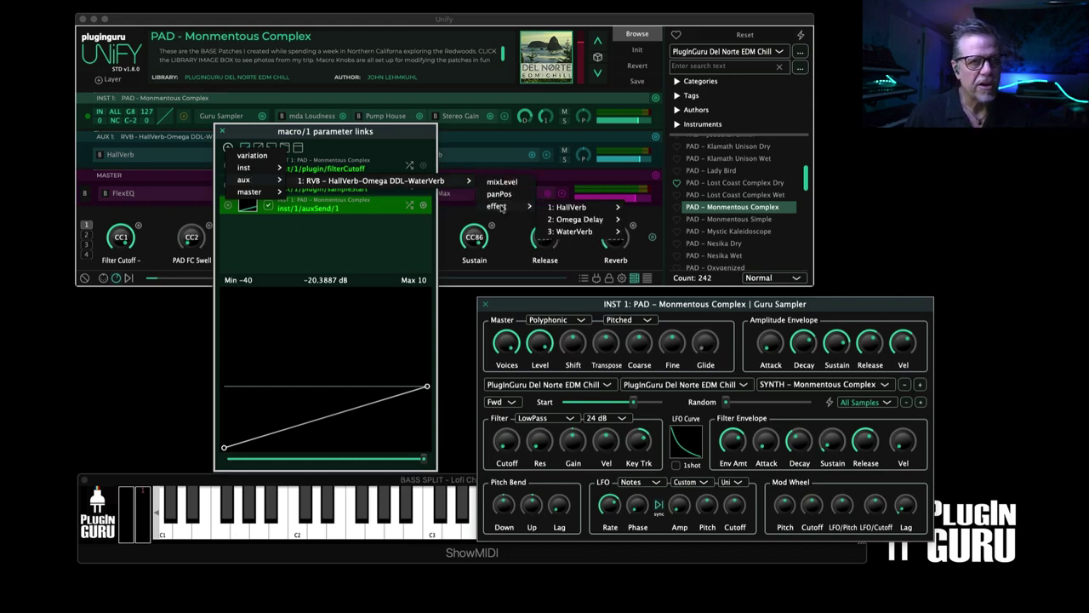
{"action": "mouse_move", "coordinate": [559, 233]}
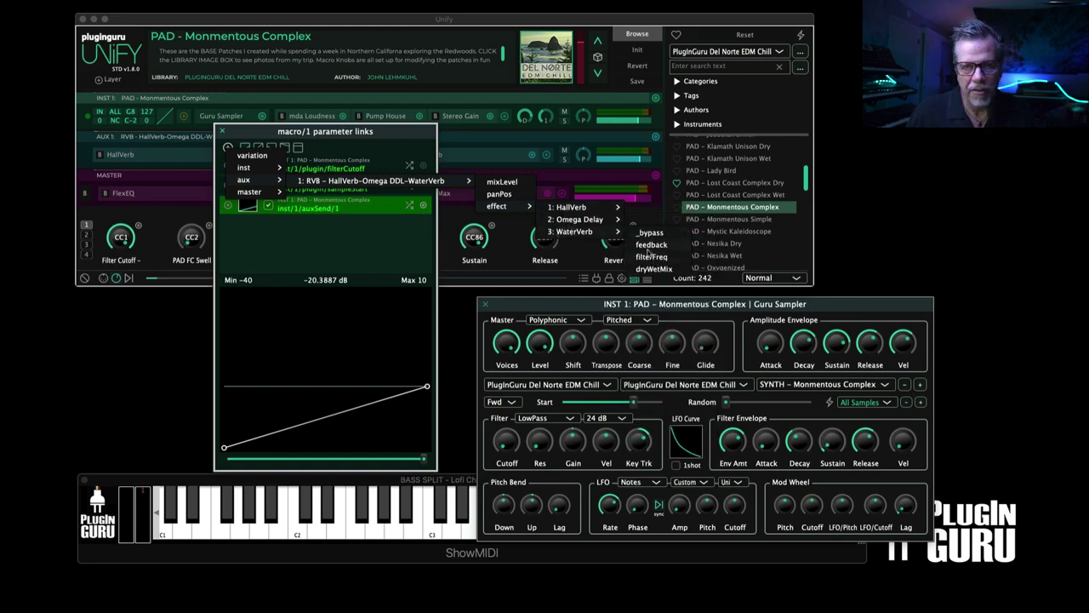
{"action": "left_click", "coordinate": [651, 245]}
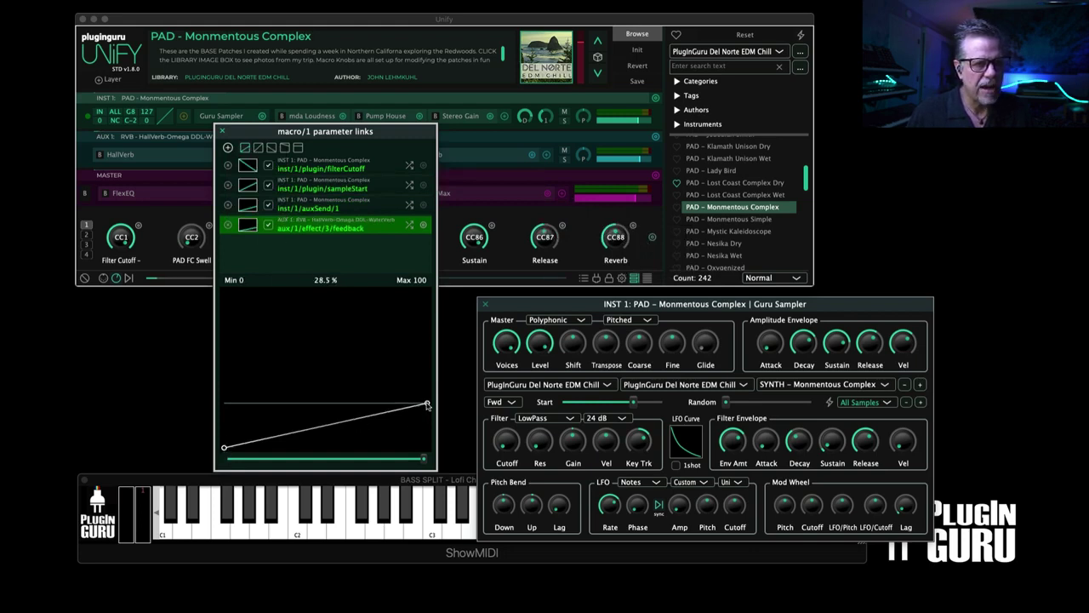
{"action": "left_click", "coordinate": [410, 226]}
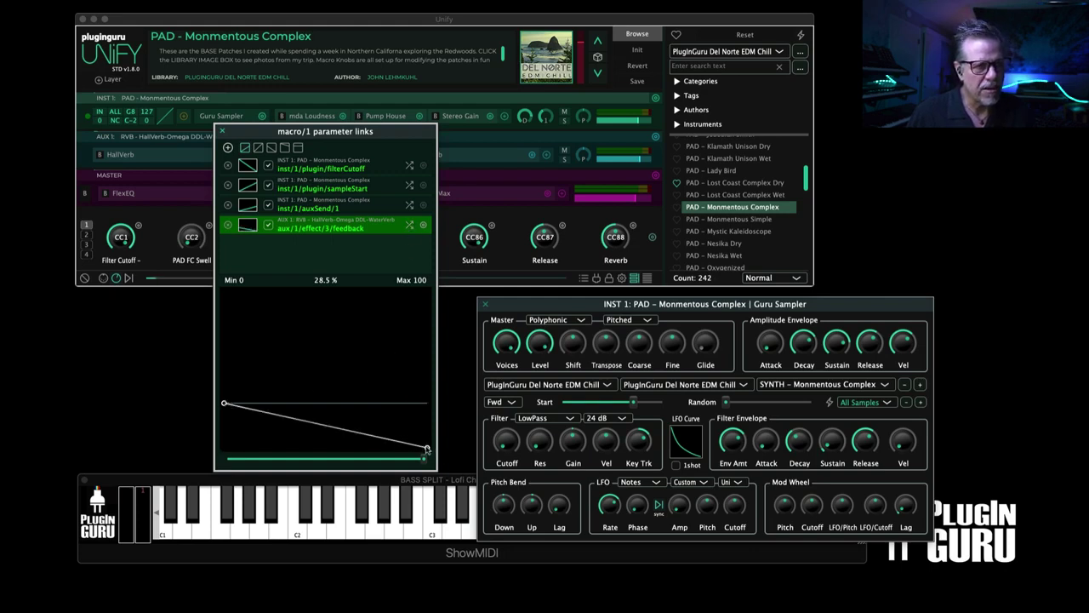
{"action": "left_click_drag", "start_coordinate": [426, 447], "coordinate": [433, 298]}
{"action": "mouse_move", "coordinate": [424, 460]}
{"action": "left_mouse_down"}
{"action": "mouse_move", "coordinate": [204, 459]}
{"action": "mouse_move", "coordinate": [417, 460]}
{"action": "left_mouse_up"}
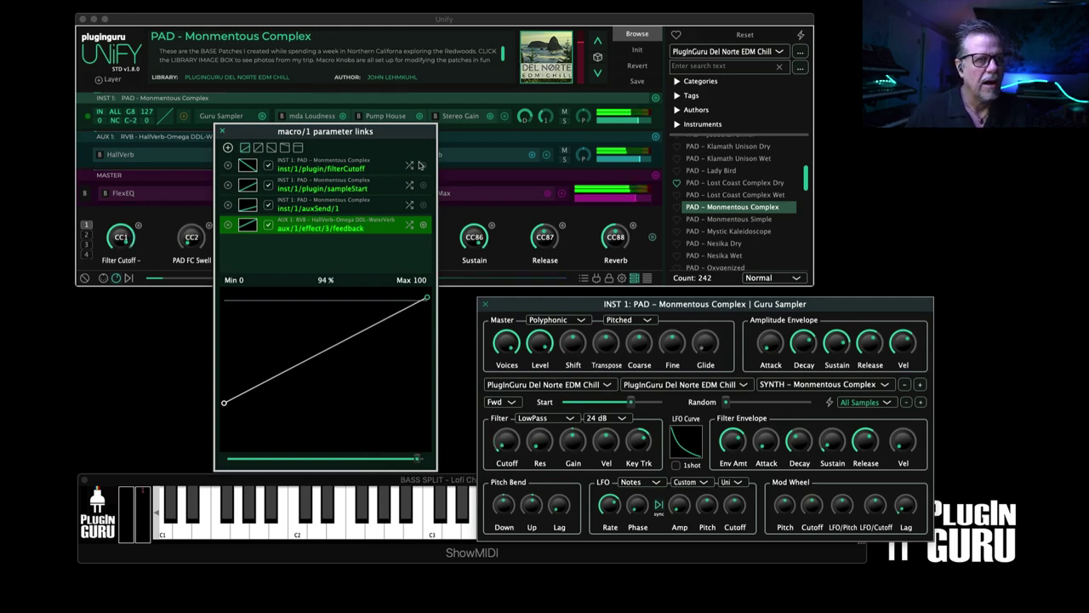
Open the AUX 1 reverb editor and move it aside to the right
{"action": "left_click", "coordinate": [446, 158]}
{"action": "left_click_drag", "start_coordinate": [281, 81], "coordinate": [1008, 185]}
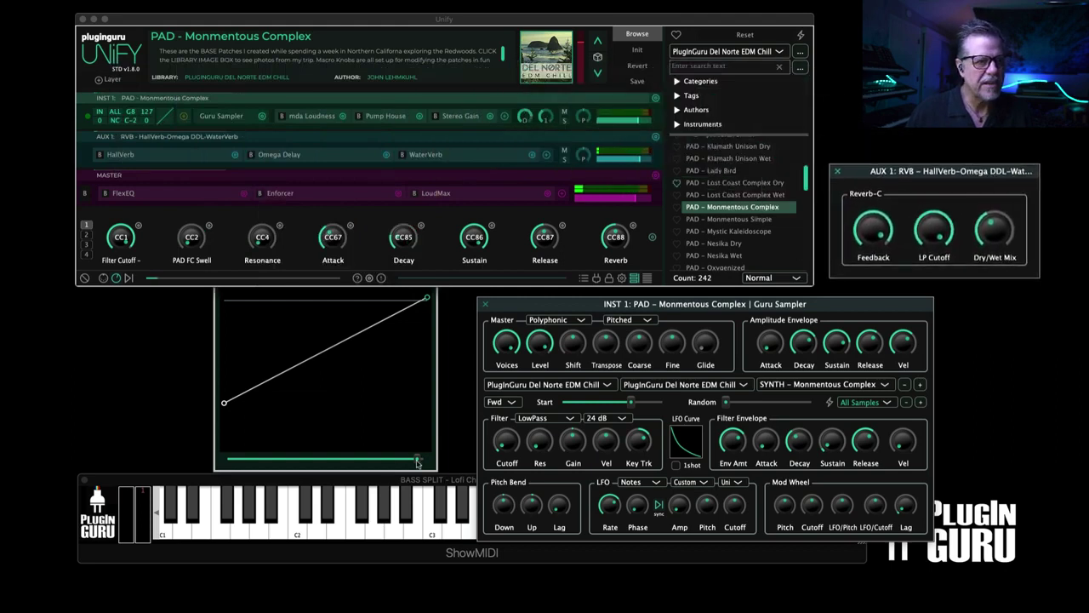
{"action": "mouse_move", "coordinate": [417, 459]}
{"action": "left_mouse_down"}
{"action": "mouse_move", "coordinate": [228, 459]}
{"action": "mouse_move", "coordinate": [426, 460]}
{"action": "left_mouse_up"}
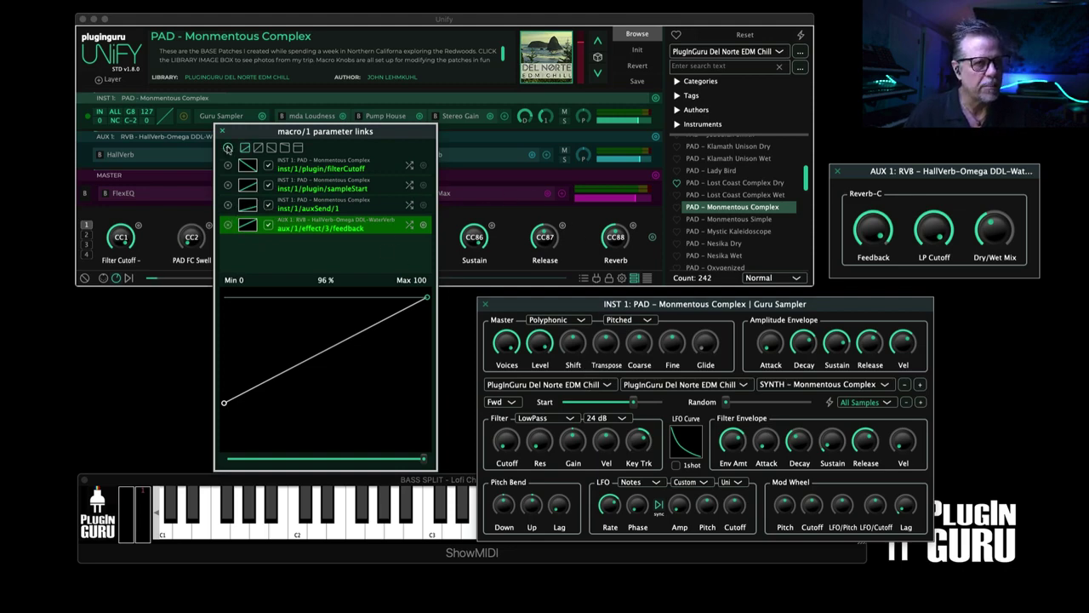
Link master FlexEQ highPeakGain to macro 1, inverted to reach +12 dB at full macro
{"action": "left_click", "coordinate": [227, 148]}
{"action": "mouse_move", "coordinate": [245, 166]}
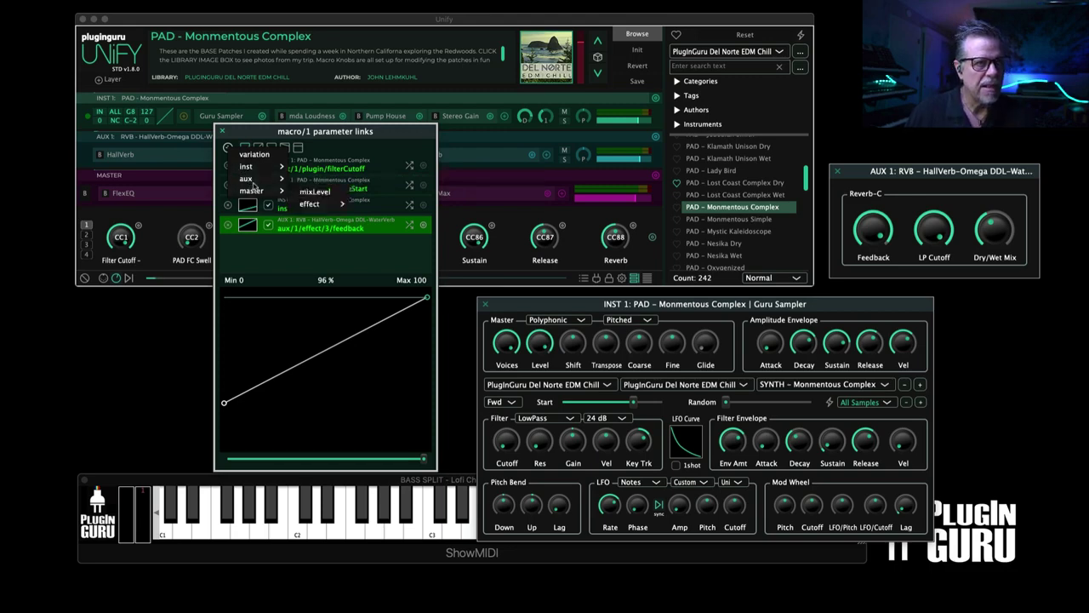
{"action": "mouse_move", "coordinate": [313, 205]}
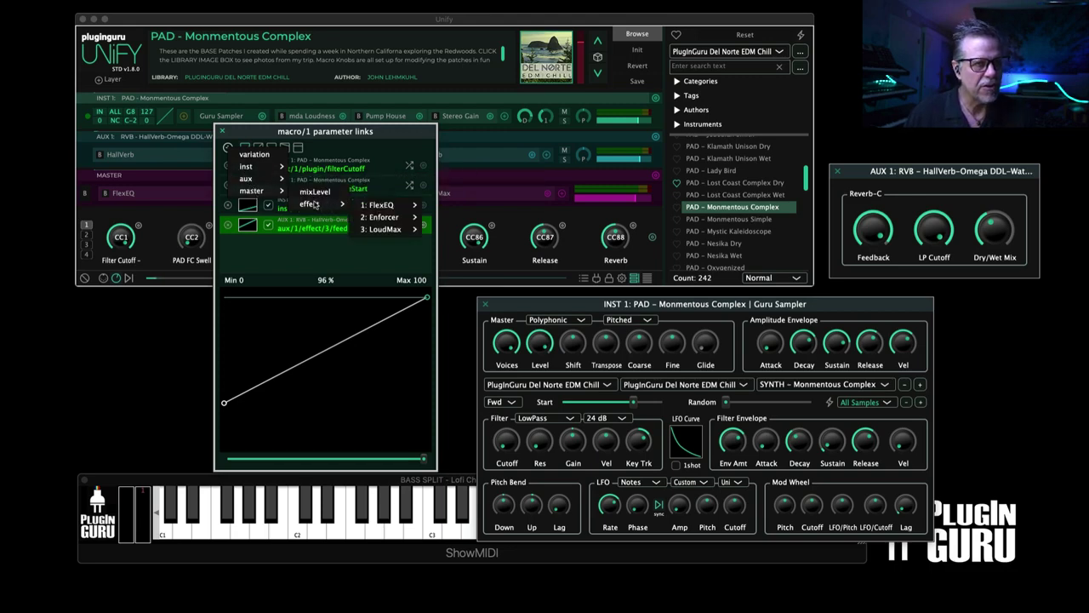
{"action": "mouse_move", "coordinate": [380, 208]}
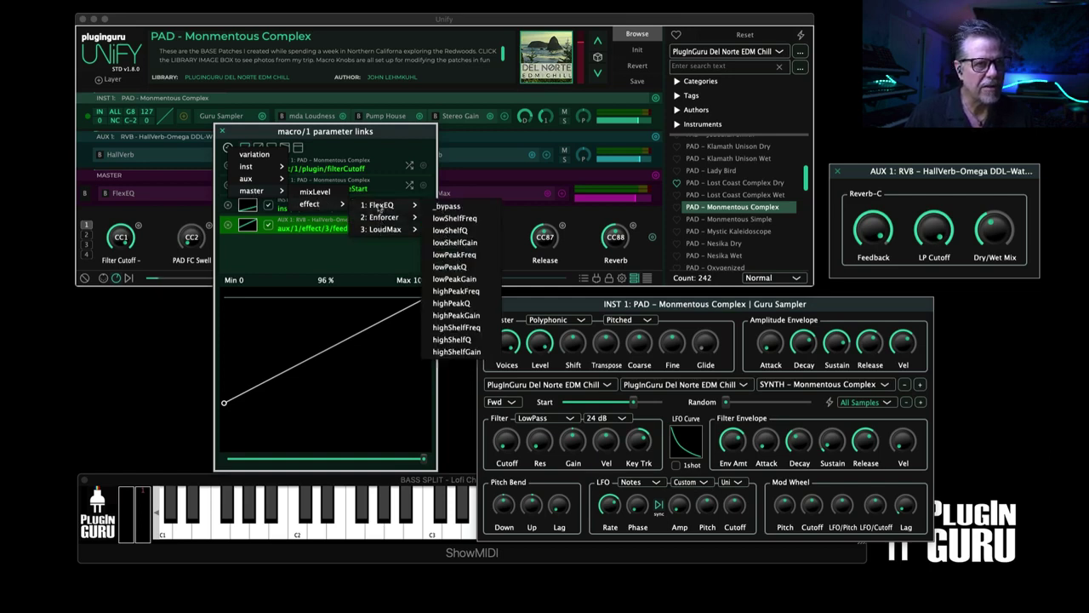
{"action": "left_click", "coordinate": [456, 316]}
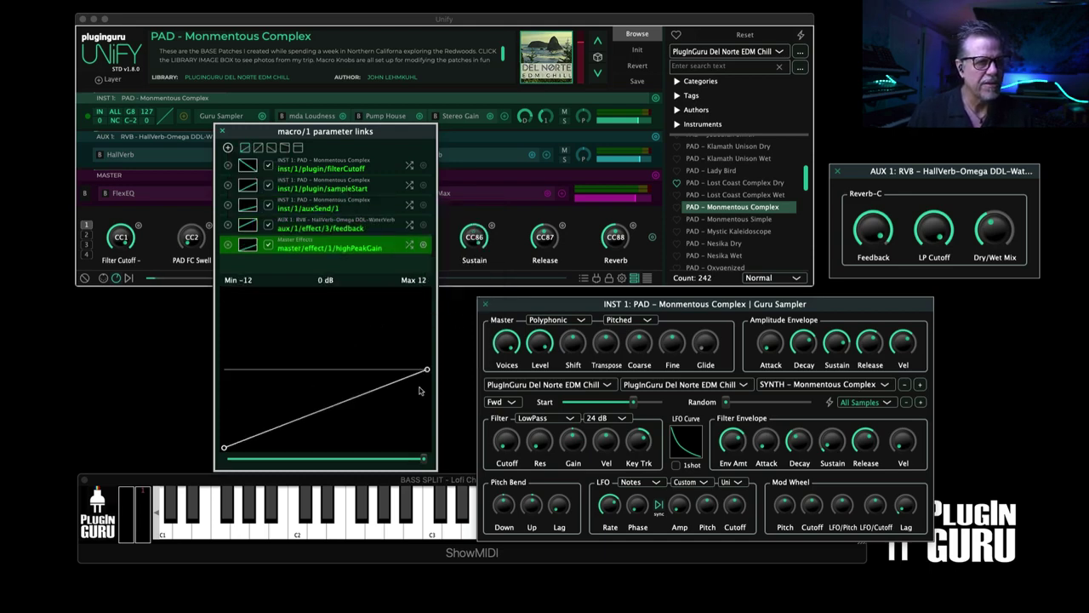
{"action": "left_click", "coordinate": [409, 246]}
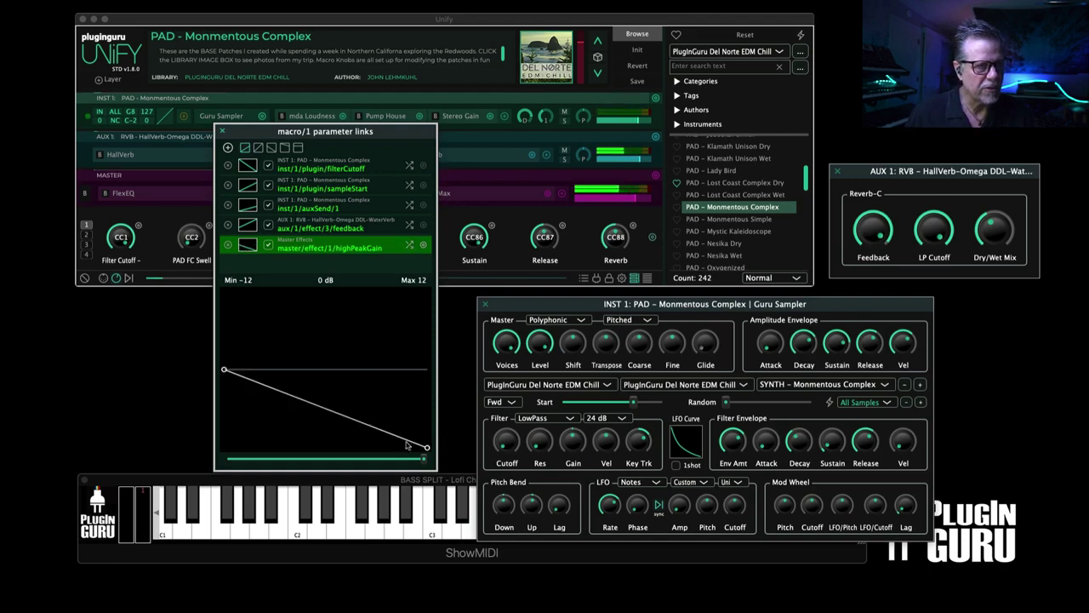
{"action": "left_click_drag", "start_coordinate": [427, 448], "coordinate": [452, 286]}
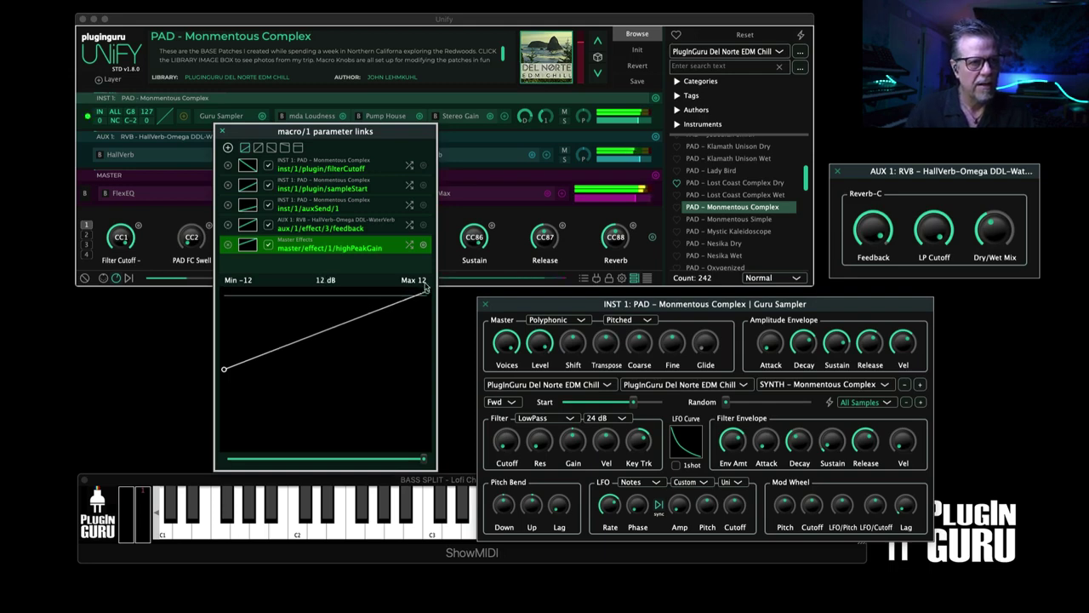
{"action": "left_click_drag", "start_coordinate": [421, 460], "coordinate": [451, 467]}
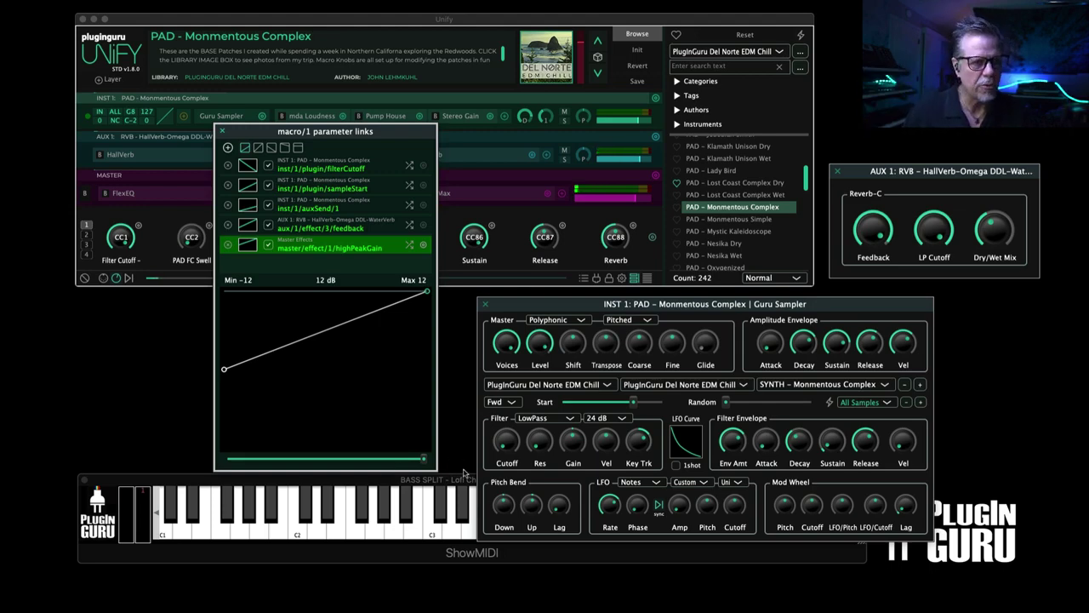
Rename the first macro to 'X-Form'
{"action": "left_click", "coordinate": [223, 130]}
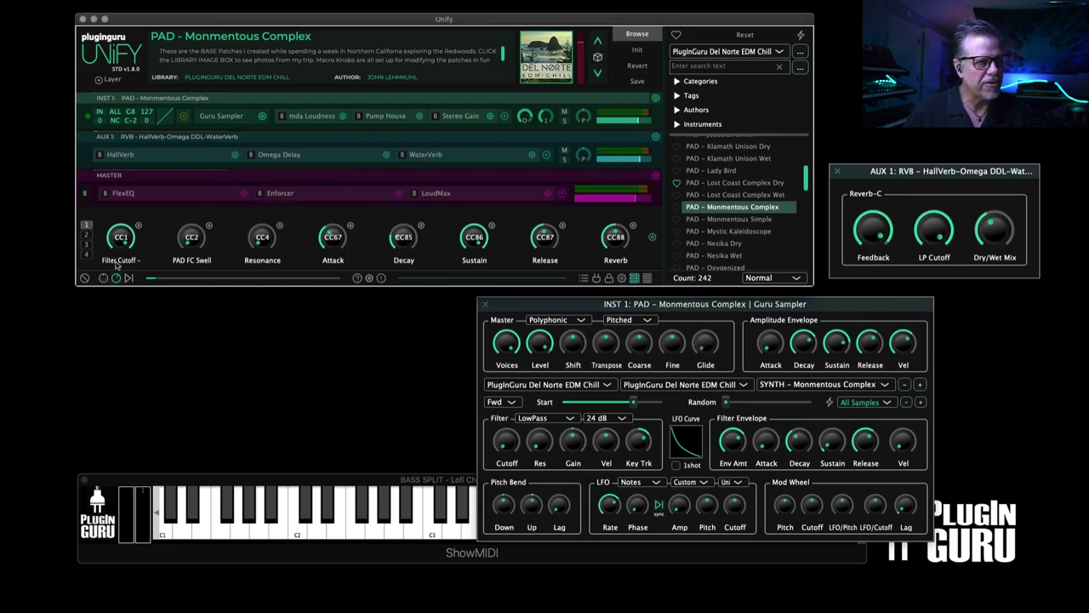
{"action": "double_click", "coordinate": [118, 259]}
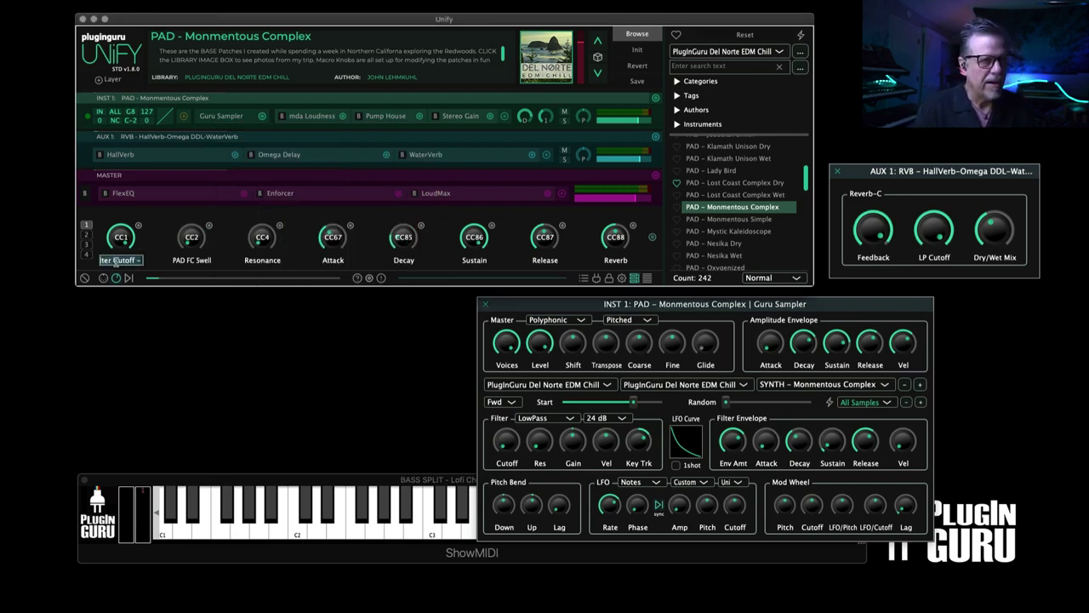
{"action": "type", "text": "P"}
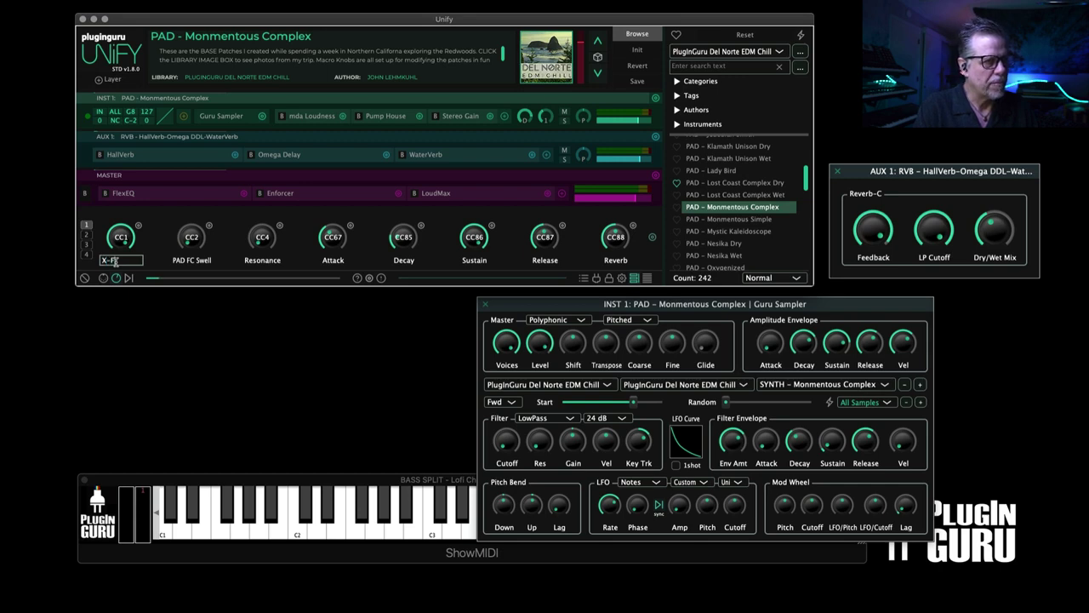
{"action": "key", "text": "Return"}
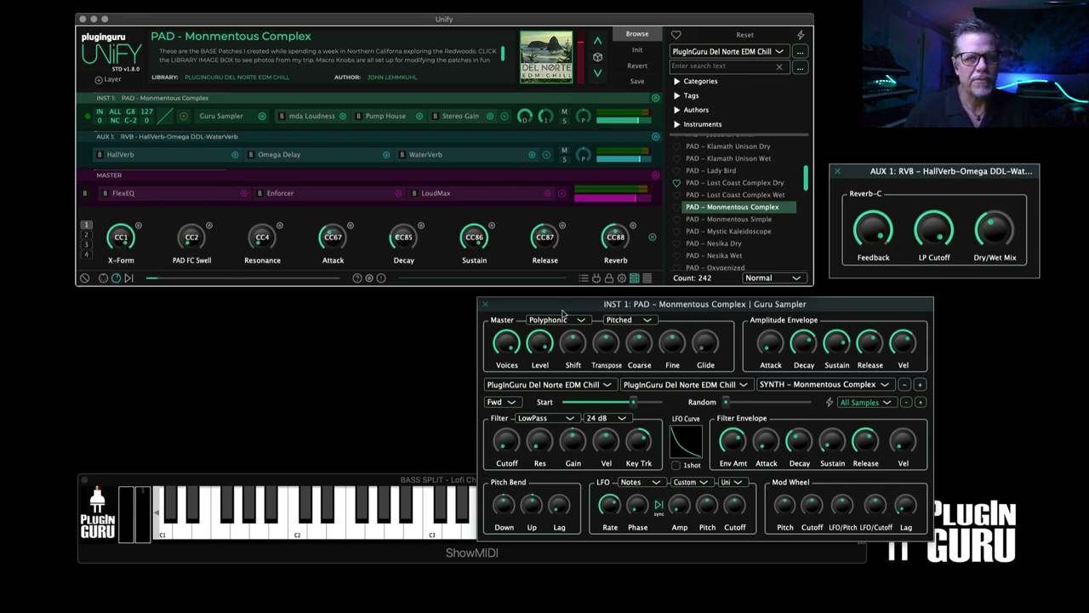
Close the Guru Sampler and reverb editors and enlarge the Unify window
{"action": "left_click", "coordinate": [486, 304]}
{"action": "left_click", "coordinate": [839, 173]}
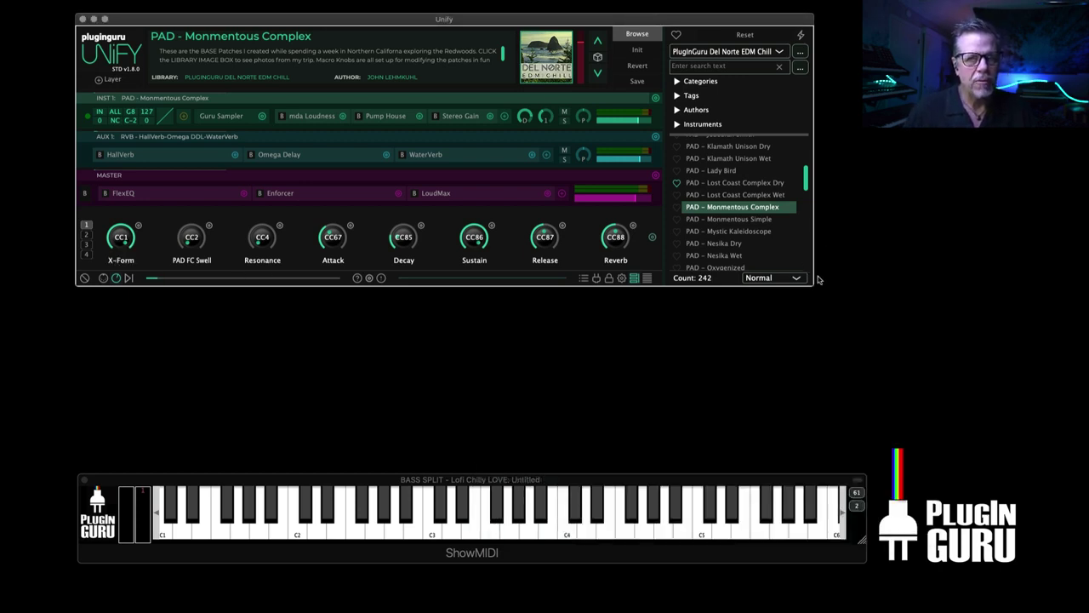
{"action": "left_click_drag", "start_coordinate": [811, 285], "coordinate": [862, 481]}
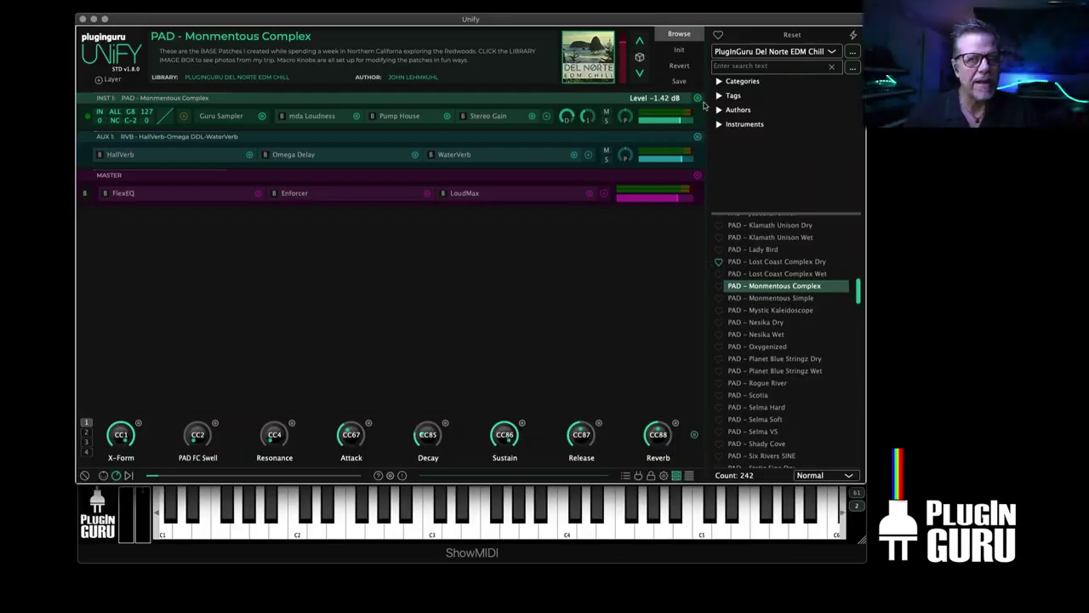
Show favourite patches from All Libraries and load BPM KEY - Piano in the Stars
{"action": "left_click", "coordinate": [719, 35]}
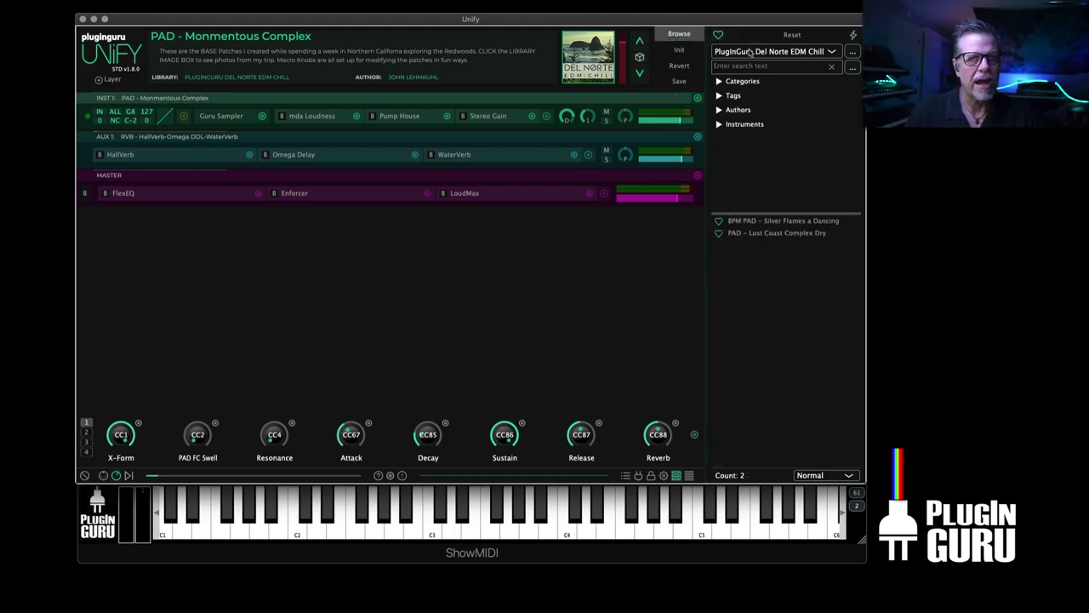
{"action": "left_click", "coordinate": [749, 51]}
{"action": "left_click", "coordinate": [749, 66]}
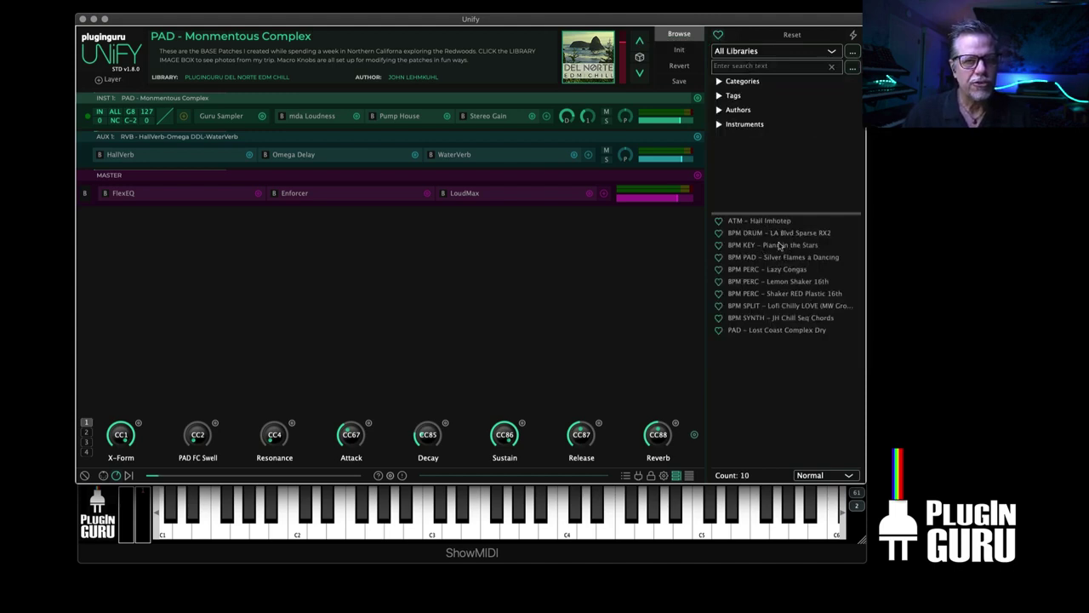
{"action": "left_click", "coordinate": [767, 245]}
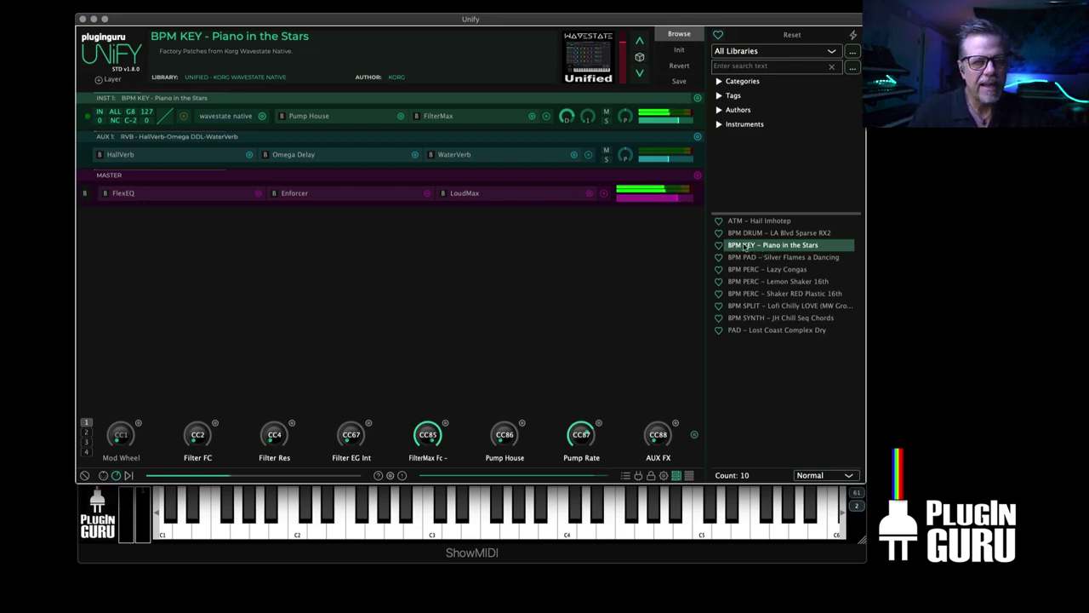
{"action": "left_click", "coordinate": [824, 476]}
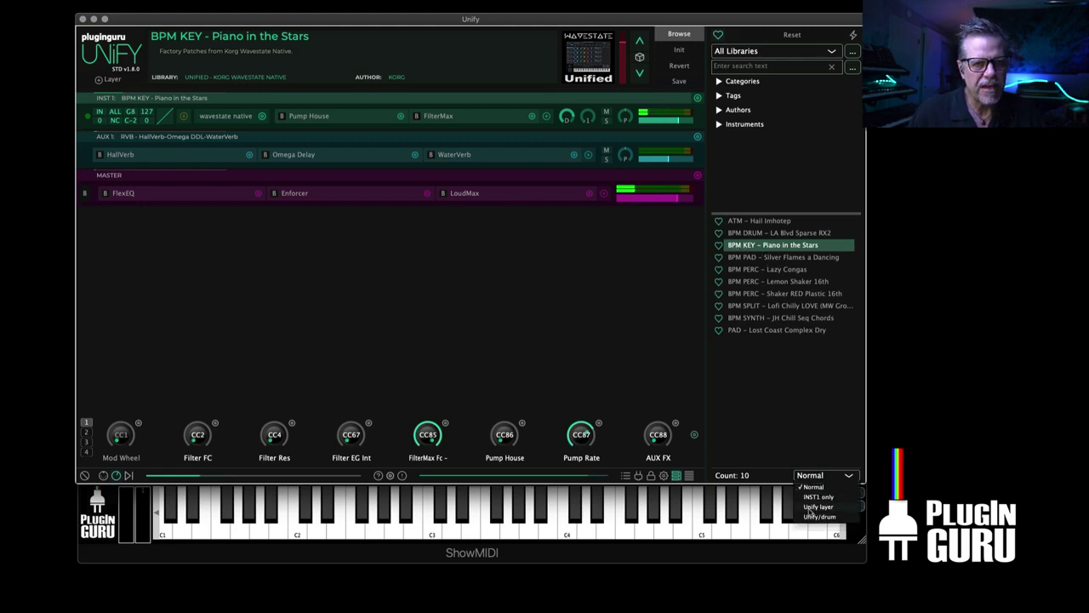
Add Piano in the Stars as a Unify layer and delete the old pad and AUX 1 reverb layers
{"action": "left_click", "coordinate": [808, 507]}
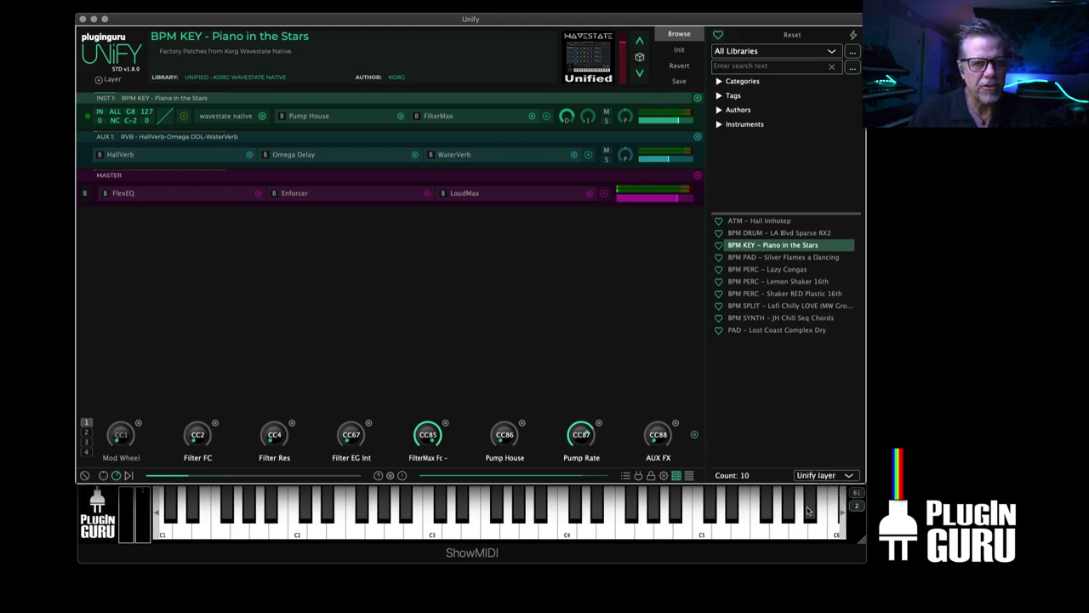
{"action": "double_click", "coordinate": [742, 248]}
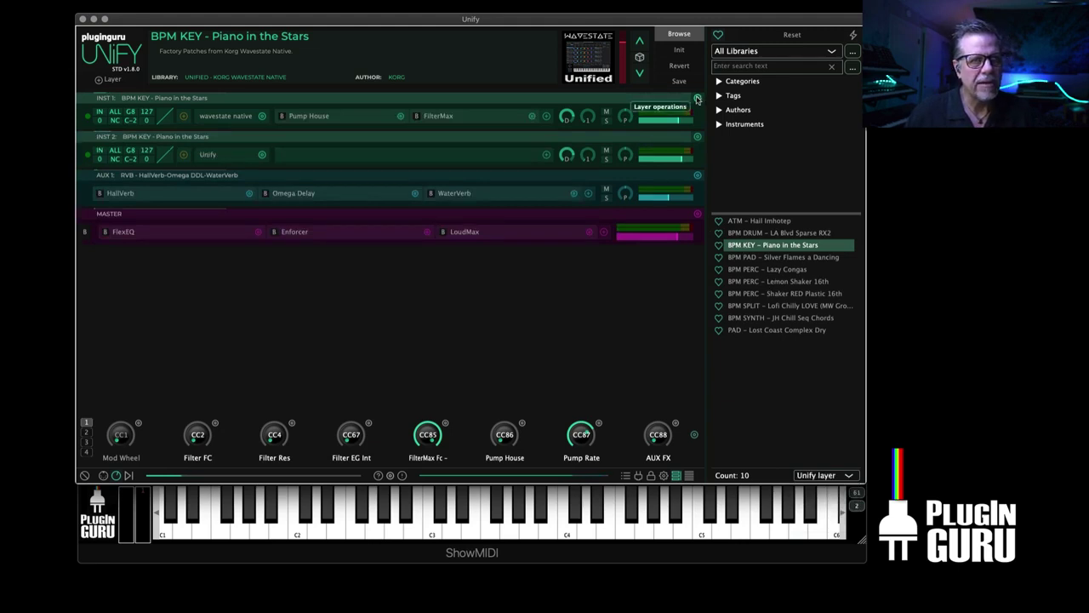
{"action": "left_click", "coordinate": [697, 100]}
{"action": "left_click", "coordinate": [613, 202]}
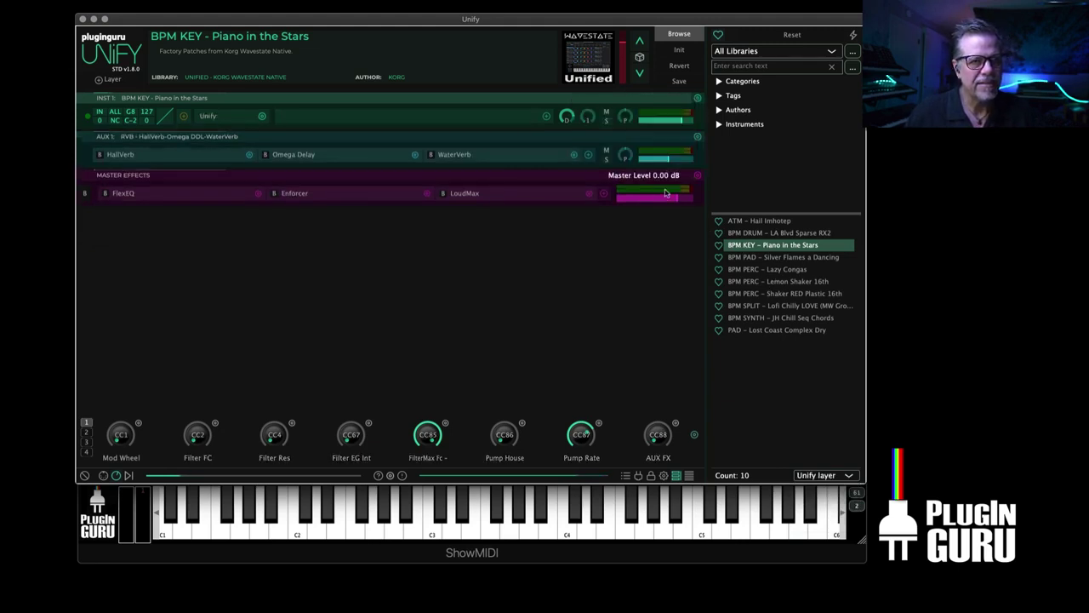
{"action": "left_click", "coordinate": [699, 137]}
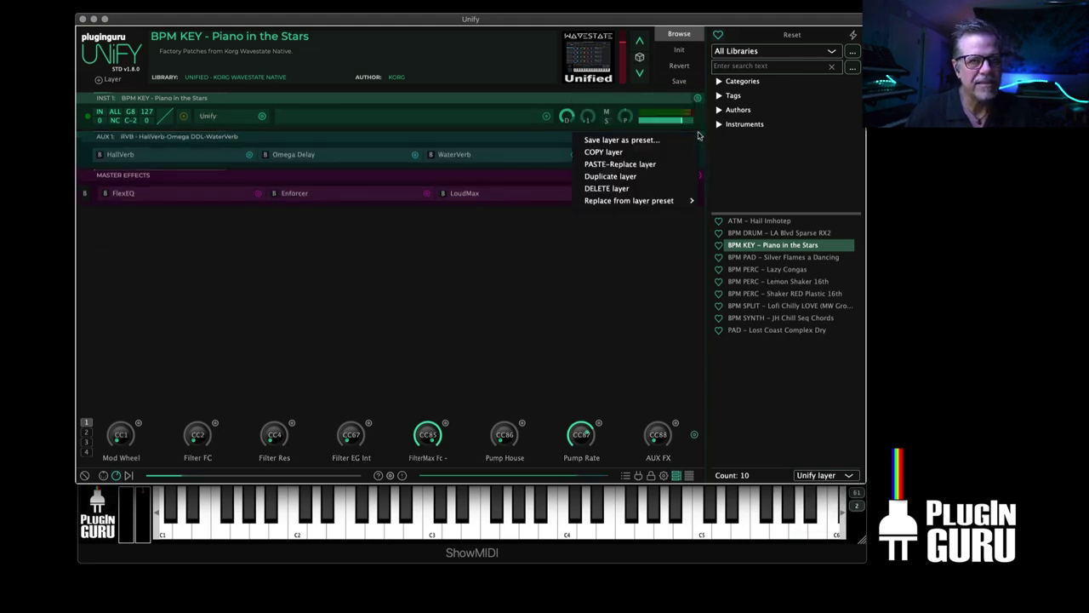
{"action": "left_click", "coordinate": [620, 189]}
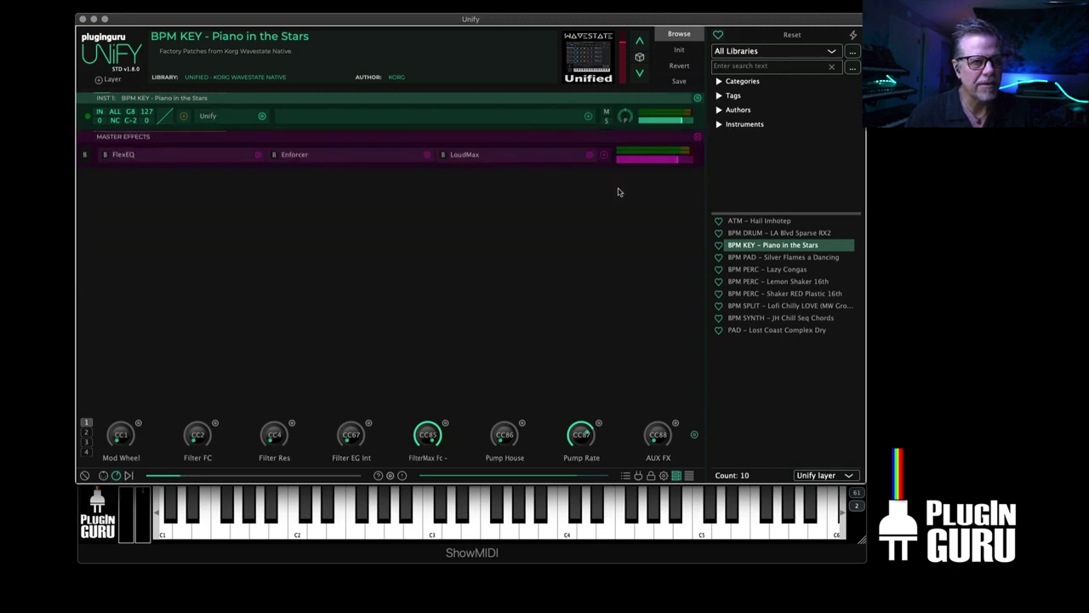
{"action": "left_click", "coordinate": [208, 116]}
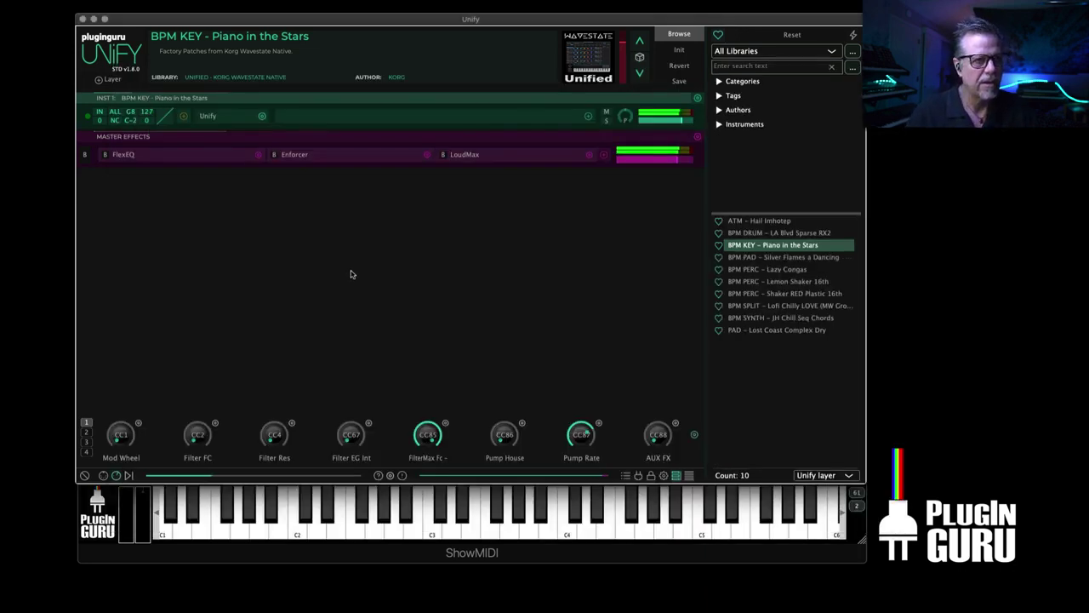
Initialize the Mod Wheel, Filter FC, Filter Res and Filter EG Int macros to Macro1–Macro4
{"action": "left_click", "coordinate": [140, 424]}
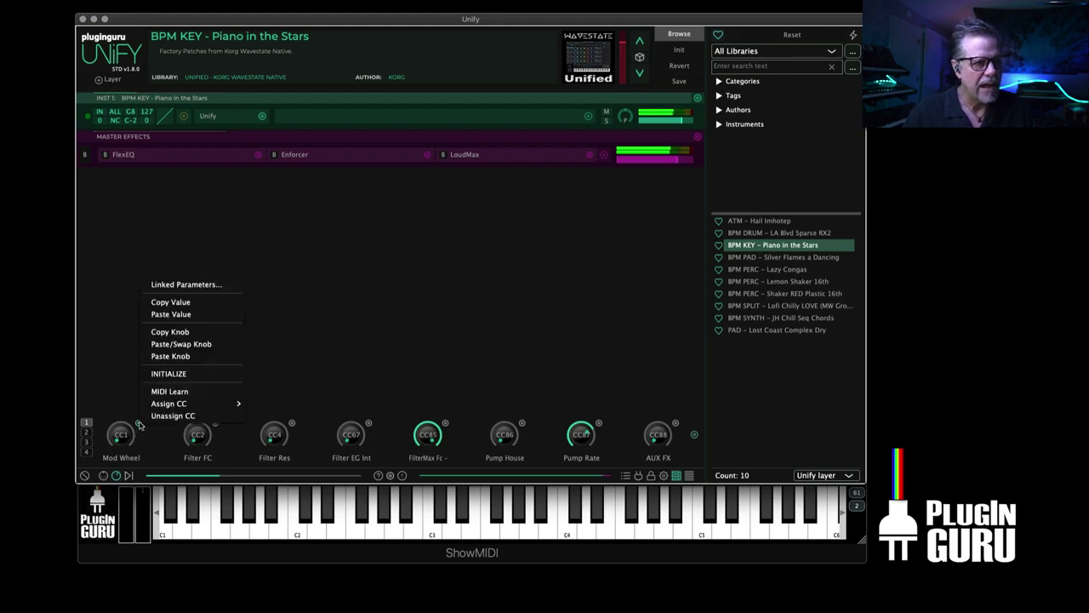
{"action": "left_click", "coordinate": [176, 375]}
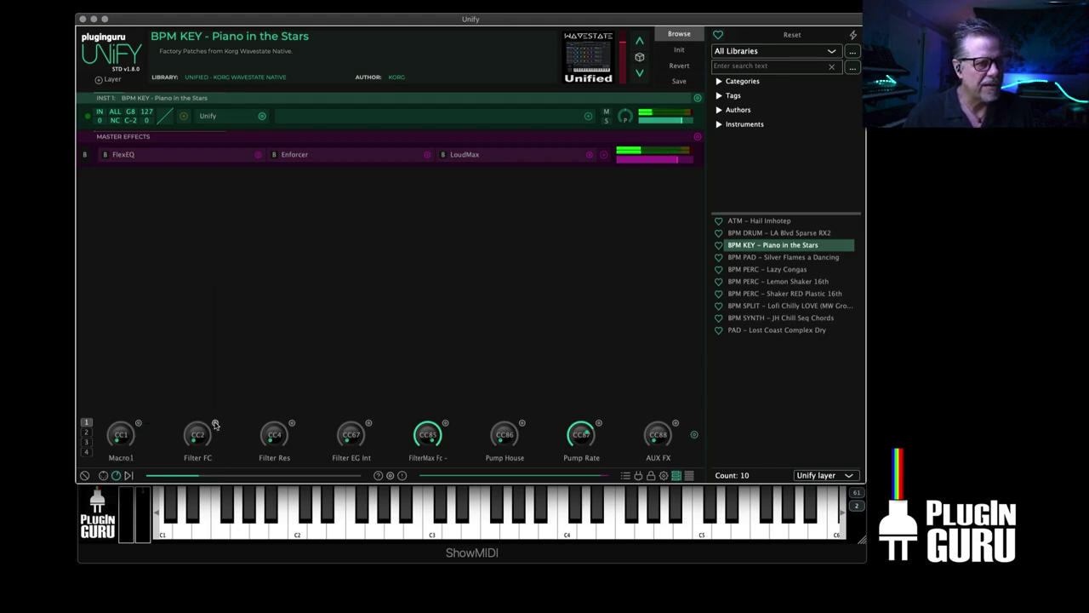
{"action": "left_click", "coordinate": [215, 424]}
{"action": "left_click", "coordinate": [245, 374]}
{"action": "left_click", "coordinate": [292, 423]}
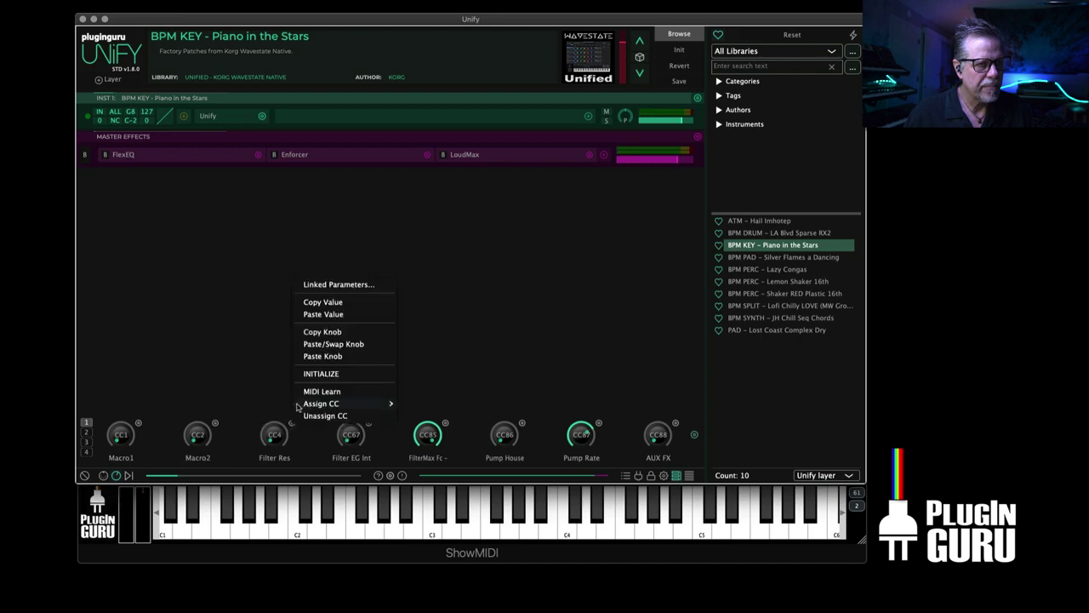
{"action": "left_click", "coordinate": [336, 375]}
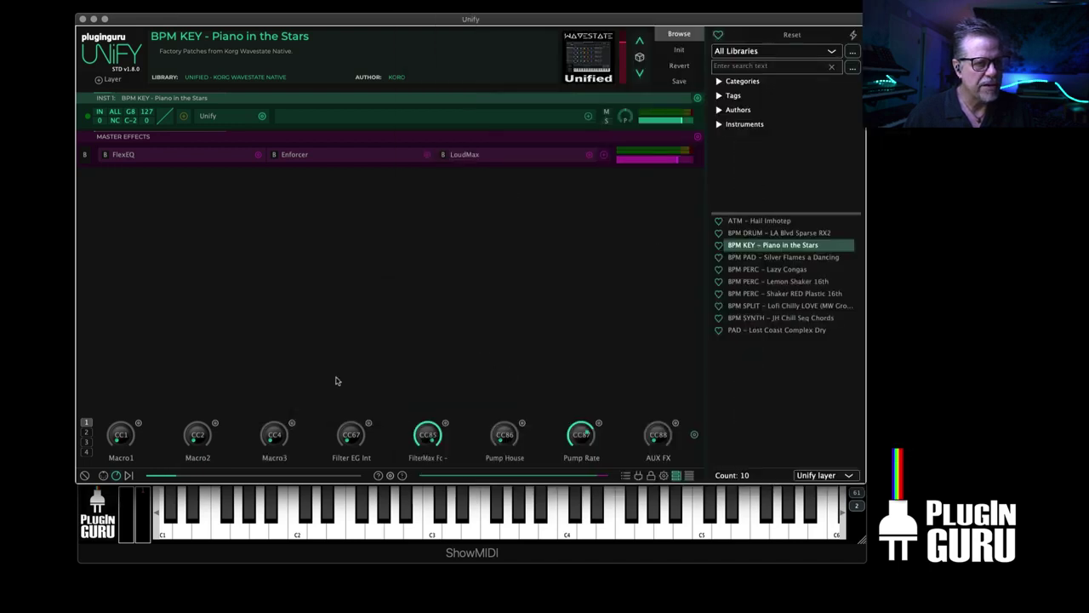
{"action": "left_click", "coordinate": [369, 423]}
{"action": "left_click", "coordinate": [400, 378]}
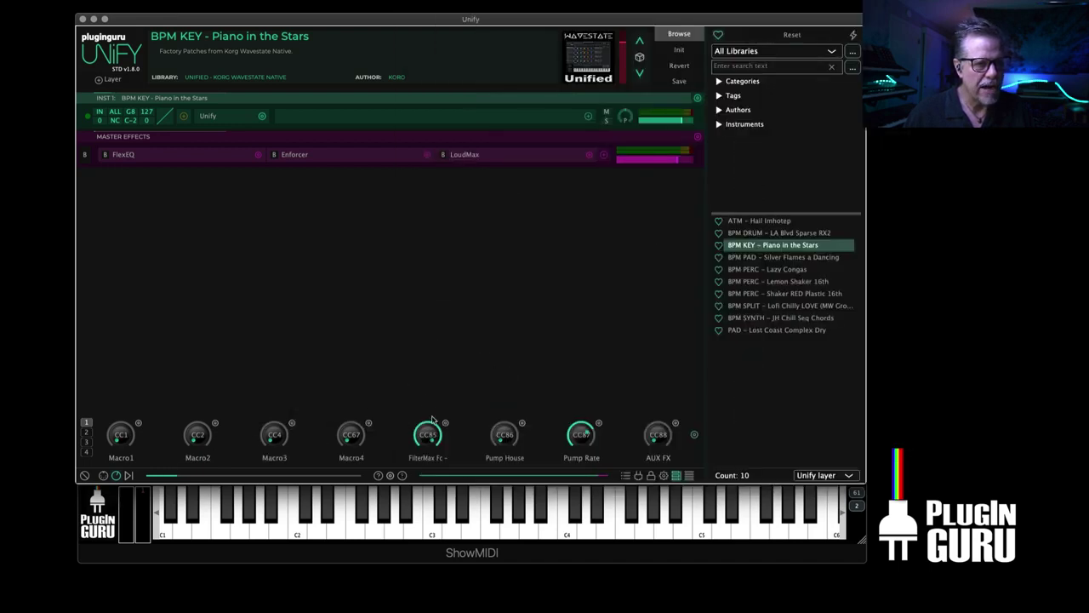
Initialize the FilterMax Fc, Pump House, Pump Rate and AUX FX macros to Macro5–Macro8
{"action": "left_click", "coordinate": [446, 423]}
{"action": "left_click", "coordinate": [473, 375]}
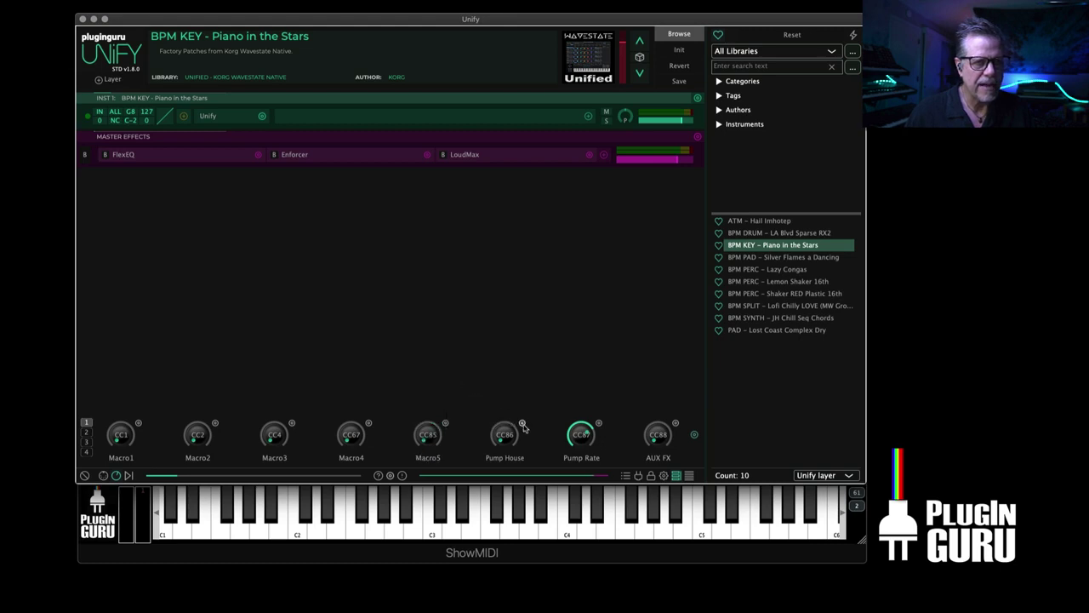
{"action": "left_click", "coordinate": [521, 423]}
{"action": "left_click", "coordinate": [551, 375]}
{"action": "left_click", "coordinate": [599, 423]}
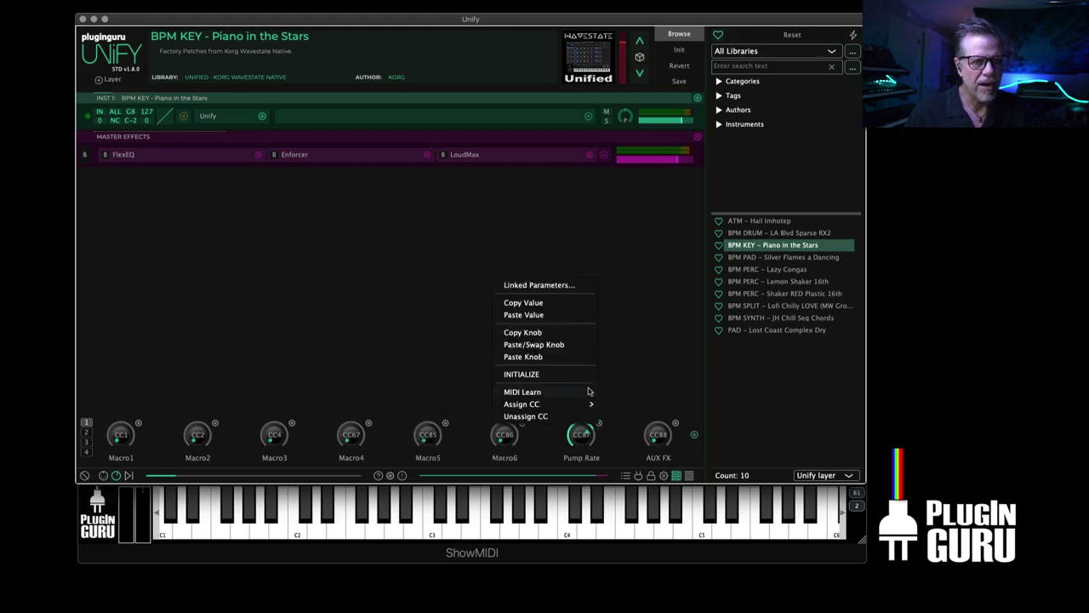
{"action": "left_click", "coordinate": [569, 377]}
{"action": "left_click", "coordinate": [675, 423]}
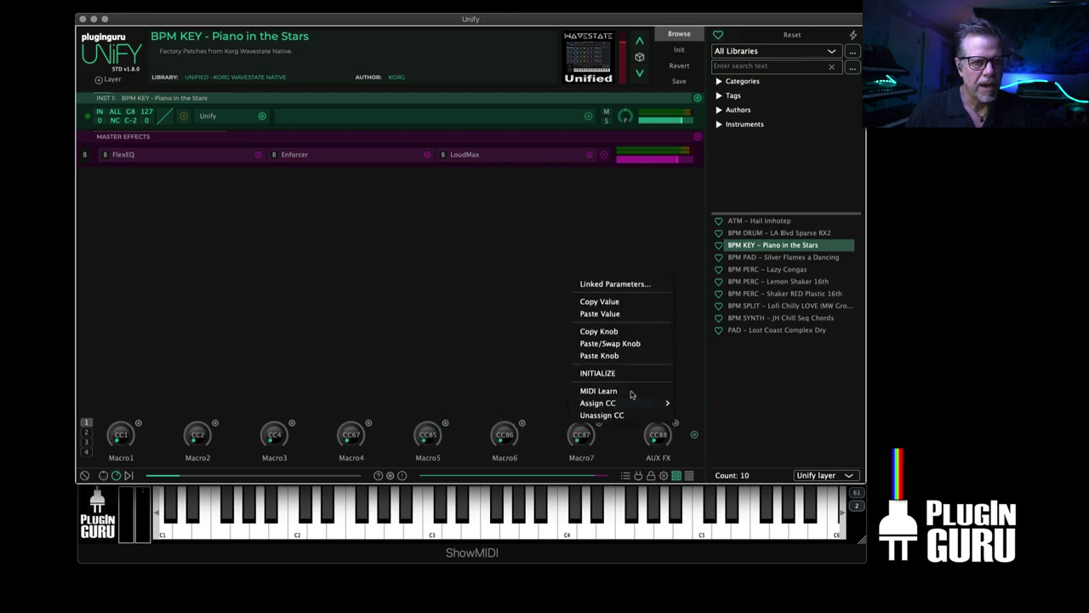
{"action": "left_click", "coordinate": [593, 373]}
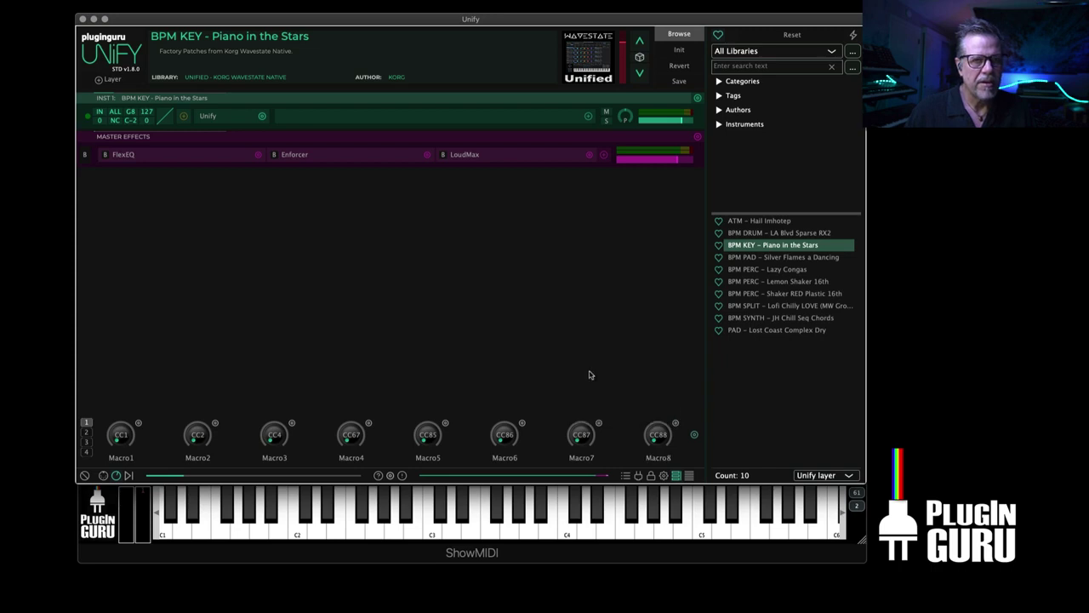
Add BPM SYNTH - JH Chill Seq Chords as a second layer at -8.50 dB
{"action": "double_click", "coordinate": [758, 318]}
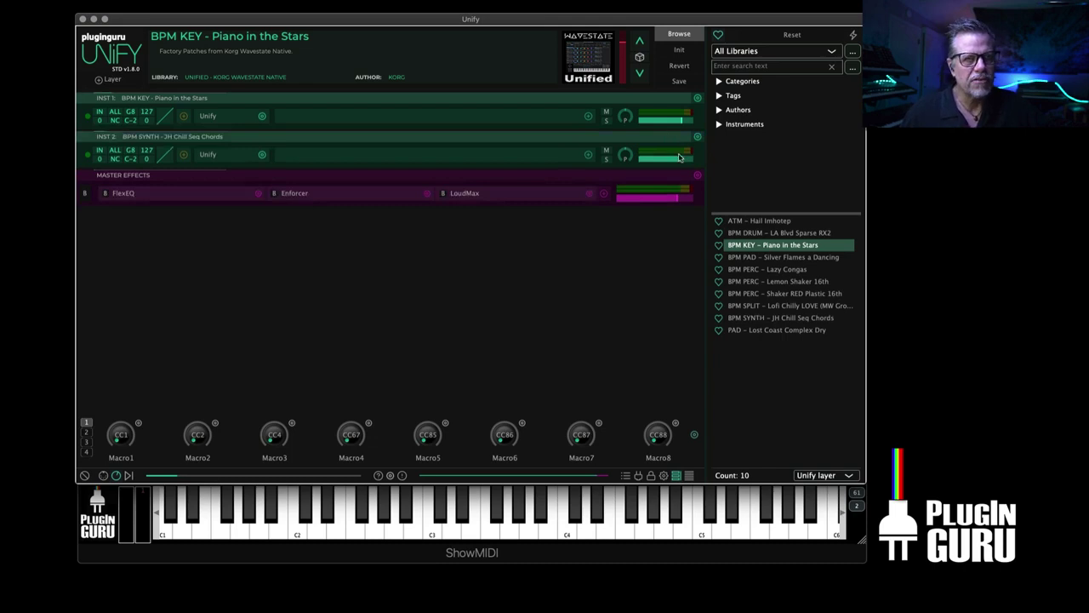
{"action": "left_click_drag", "start_coordinate": [681, 161], "coordinate": [668, 162]}
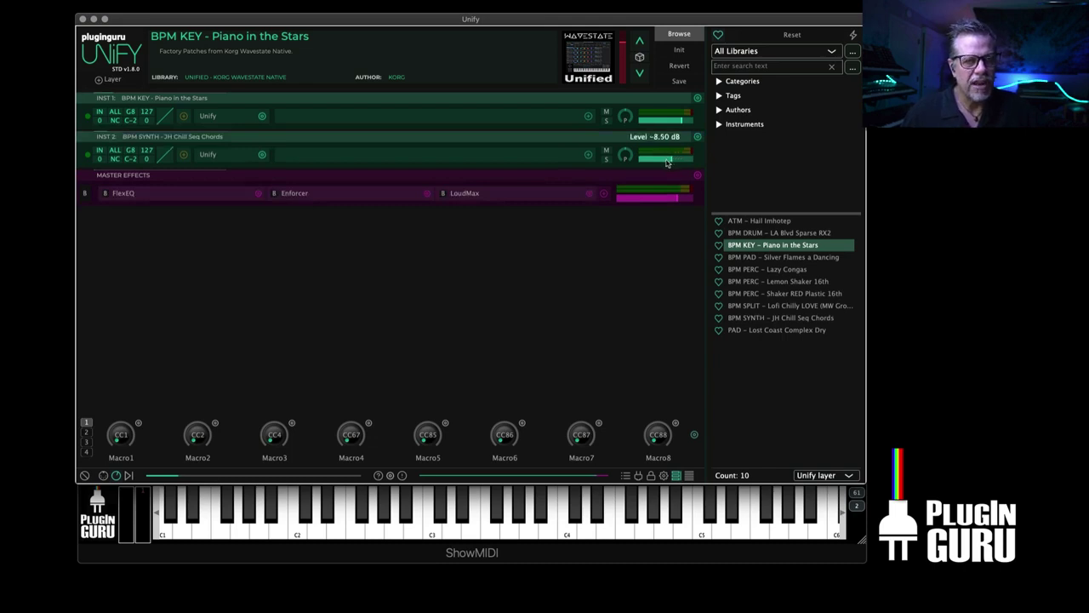
{"action": "left_click", "coordinate": [210, 155]}
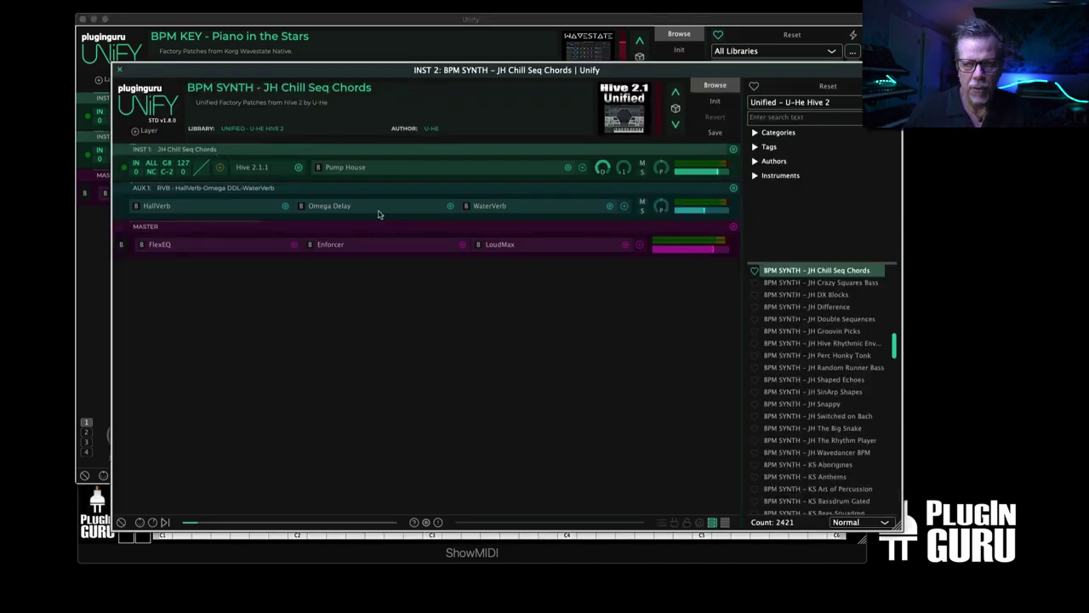
{"action": "key", "text": "super+w"}
{"action": "left_click", "coordinate": [754, 51]}
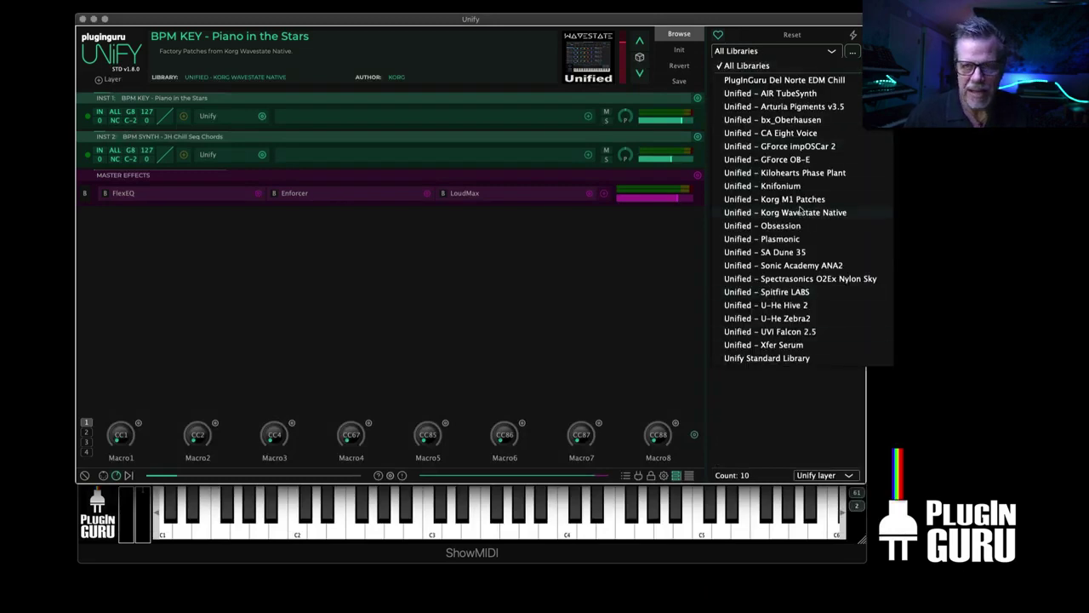
{"action": "left_click", "coordinate": [626, 260]}
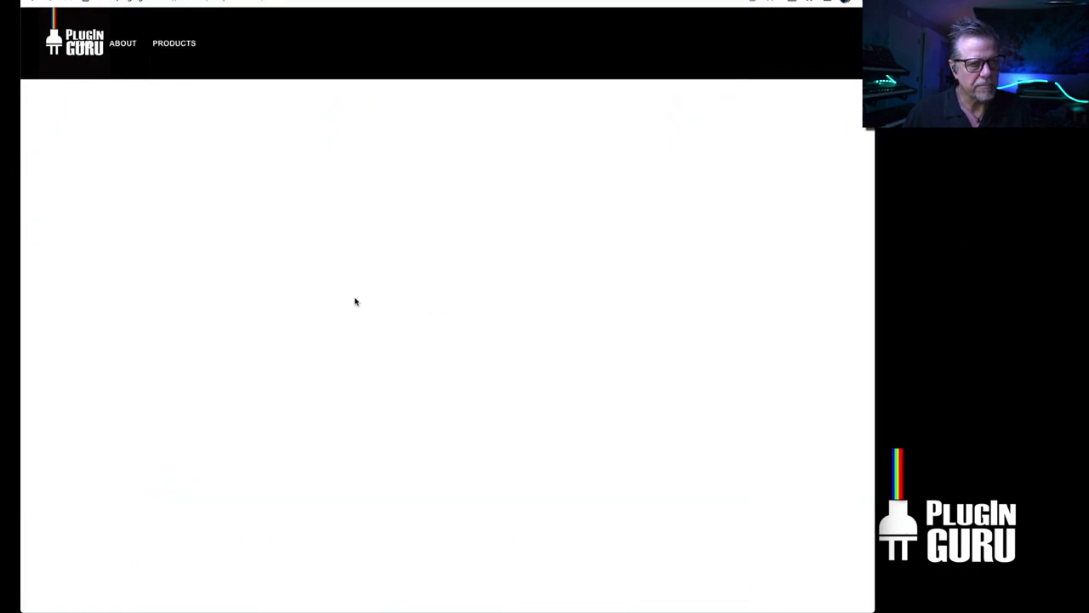
Scroll the PluginGuru Unify page down to the Master List of Unified Libraries
{"action": "scroll", "coordinate": [398, 363], "scroll_direction": "down", "scroll_amount": 15}
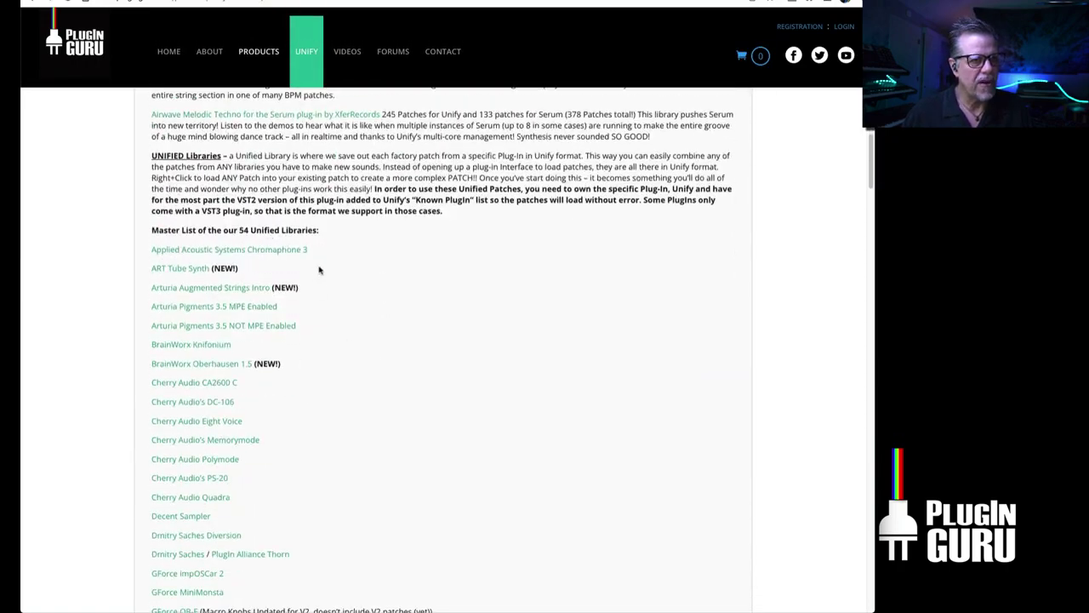
{"action": "scroll", "coordinate": [355, 287], "scroll_direction": "down", "scroll_amount": 5}
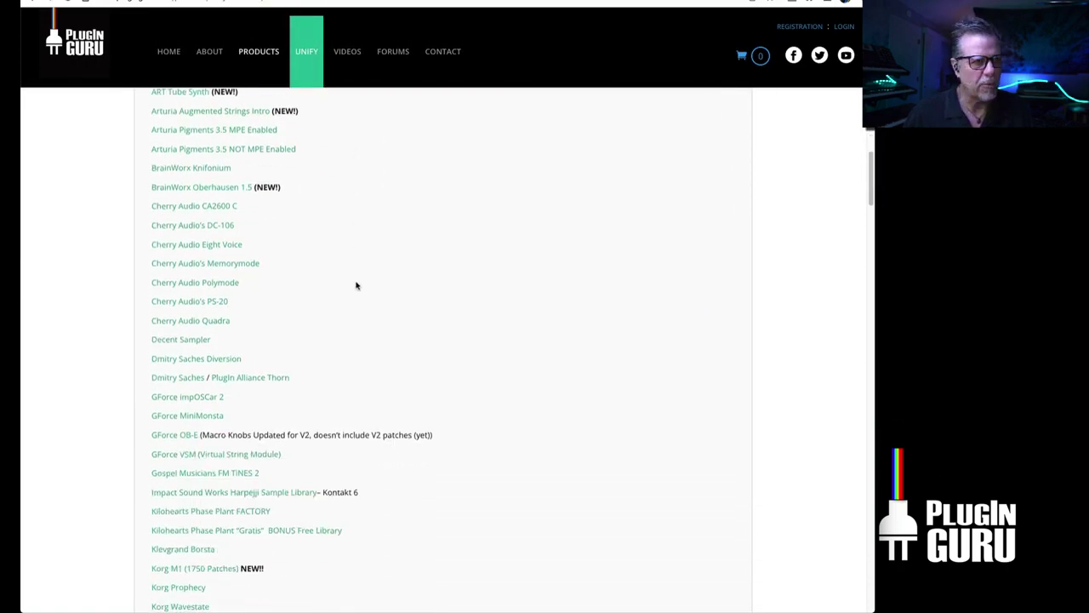
{"action": "scroll", "coordinate": [355, 287], "scroll_direction": "down", "scroll_amount": 4}
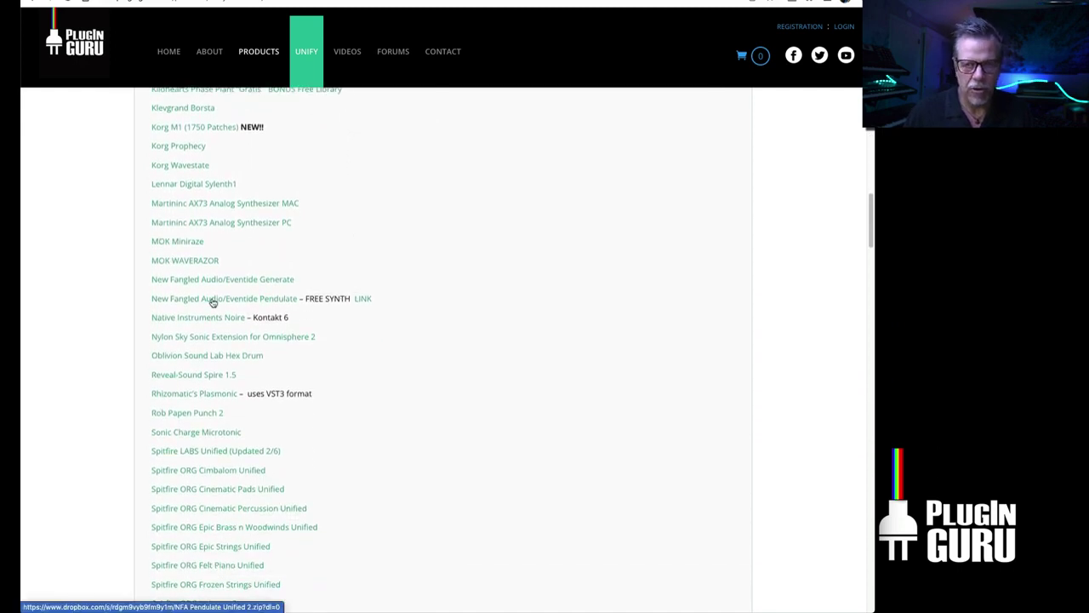
{"action": "scroll", "coordinate": [217, 310], "scroll_direction": "down", "scroll_amount": 3}
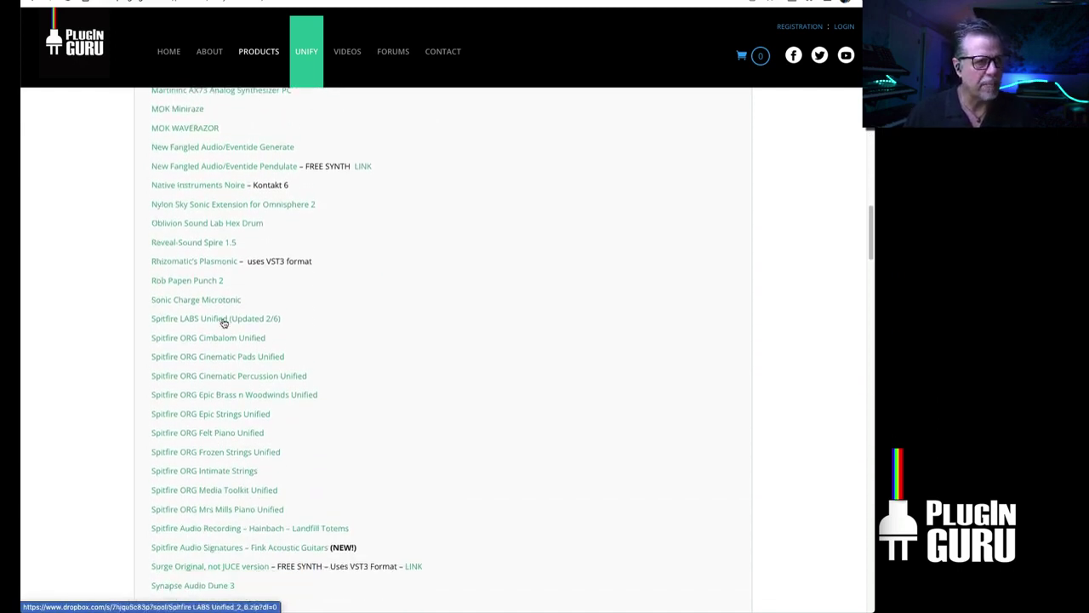
{"action": "scroll", "coordinate": [223, 321], "scroll_direction": "down", "scroll_amount": 3}
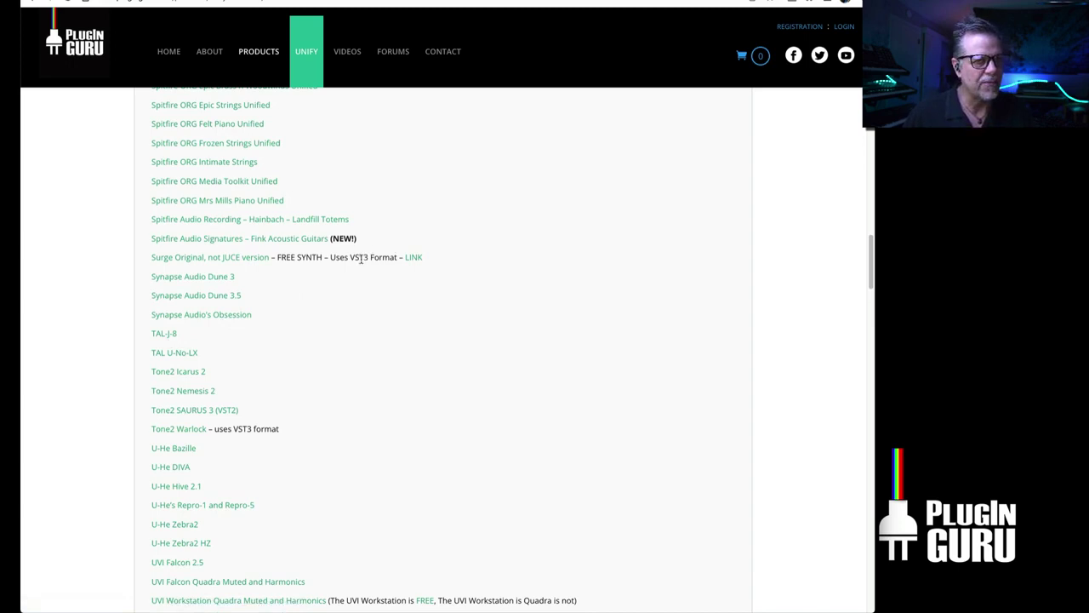
{"action": "scroll", "coordinate": [217, 406], "scroll_direction": "down", "scroll_amount": 2}
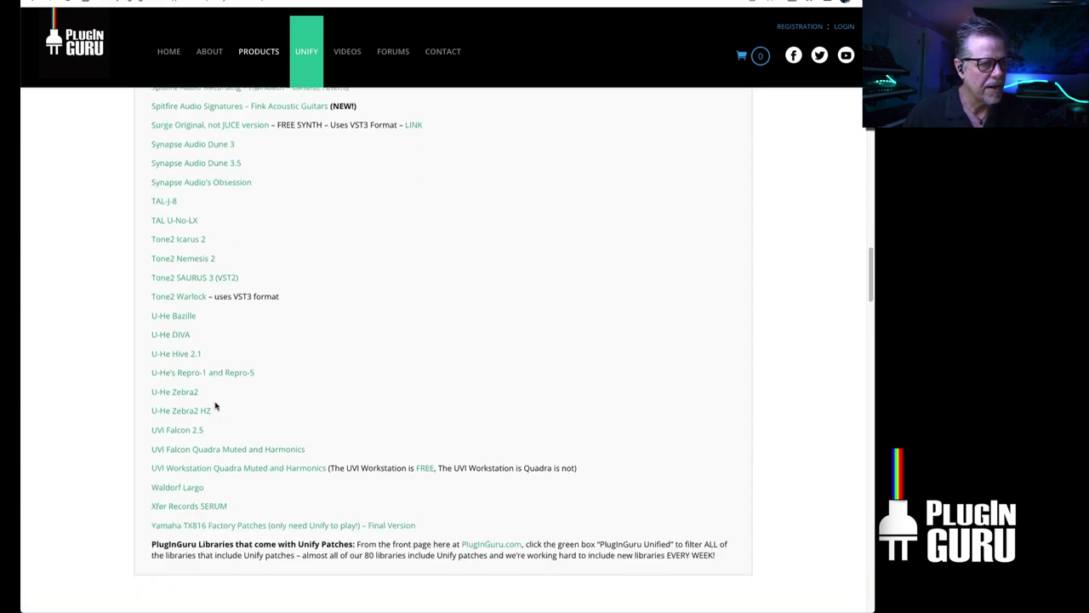
{"action": "scroll", "coordinate": [213, 397], "scroll_direction": "up", "scroll_amount": 2}
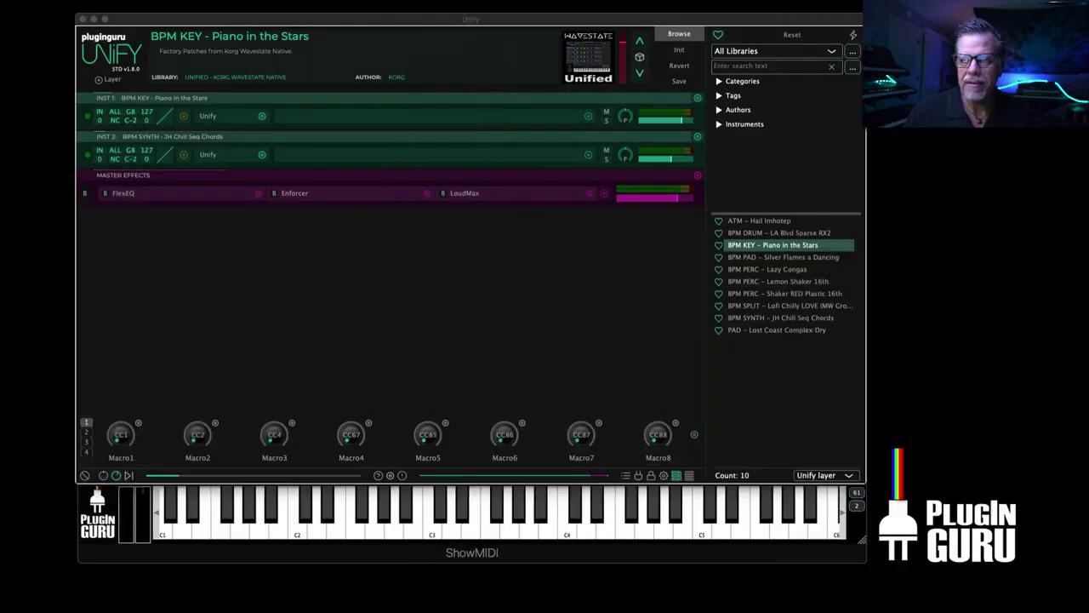
Confirm Zebra2 2.9.3.0 appears in Unify's Known Plug-ins list
{"action": "left_click", "coordinate": [639, 475]}
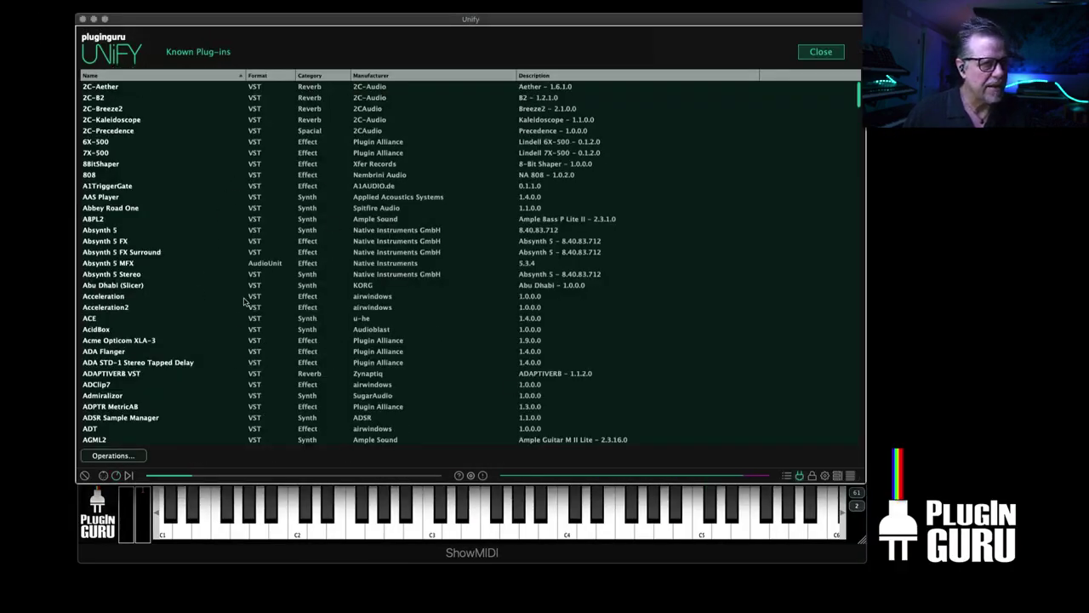
{"action": "left_click_drag", "start_coordinate": [858, 96], "coordinate": [863, 441]}
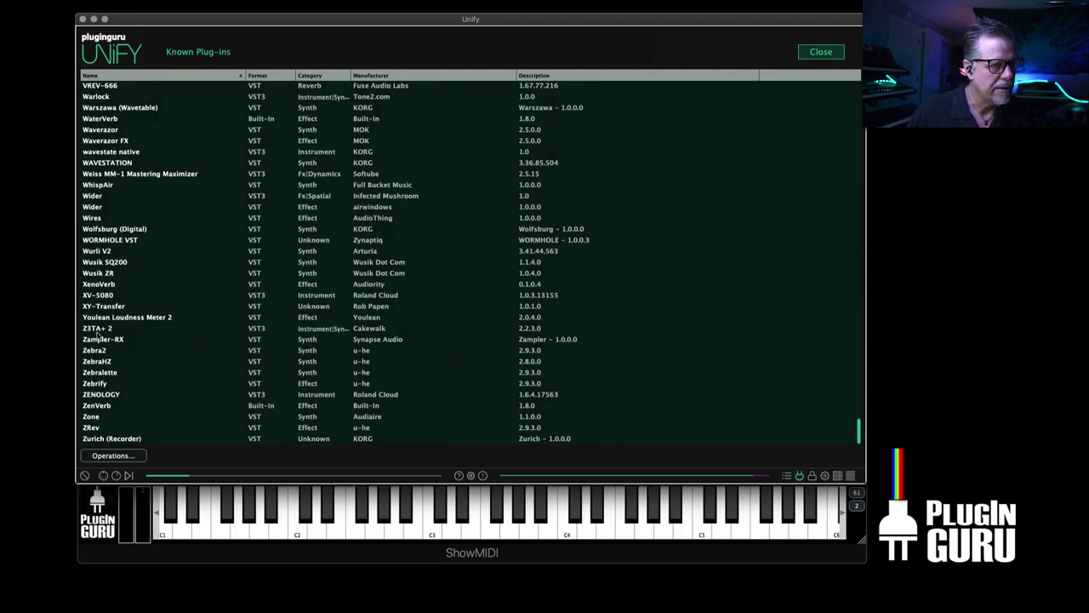
{"action": "left_click", "coordinate": [99, 353]}
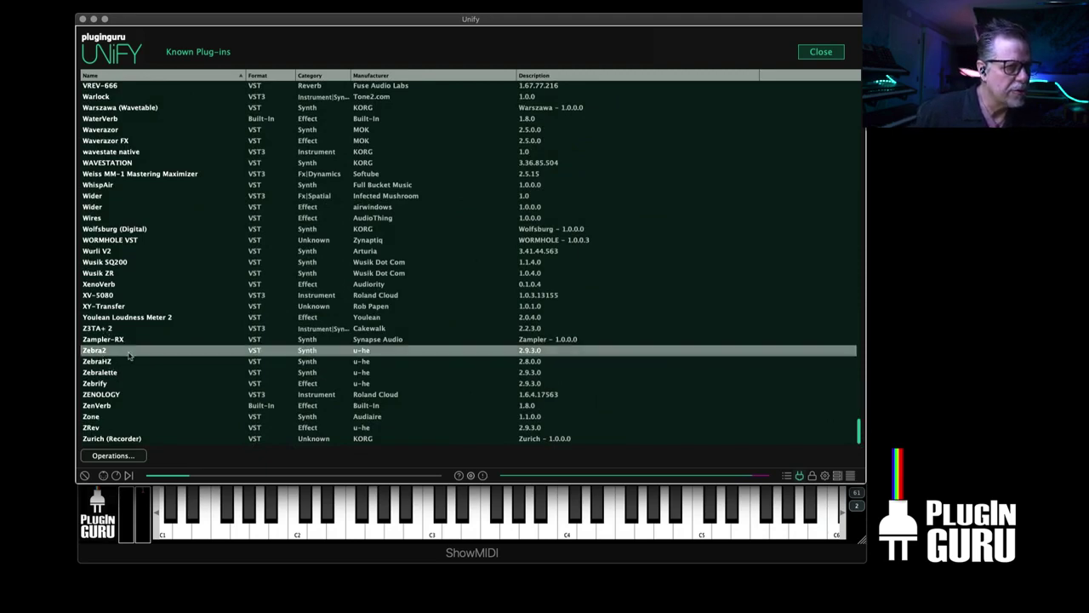
{"action": "left_click", "coordinate": [820, 52]}
{"action": "left_click", "coordinate": [756, 53]}
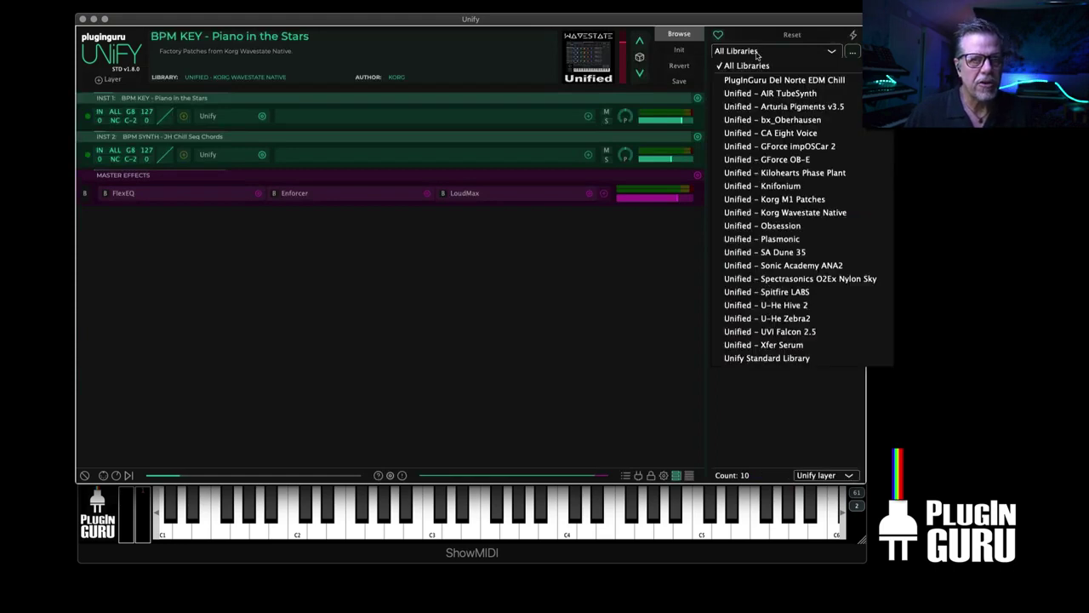
Add BPM SYNTH - HS Journey from the U-He Zebra2 library as a third layer at -15.00 dB
{"action": "left_click", "coordinate": [781, 318]}
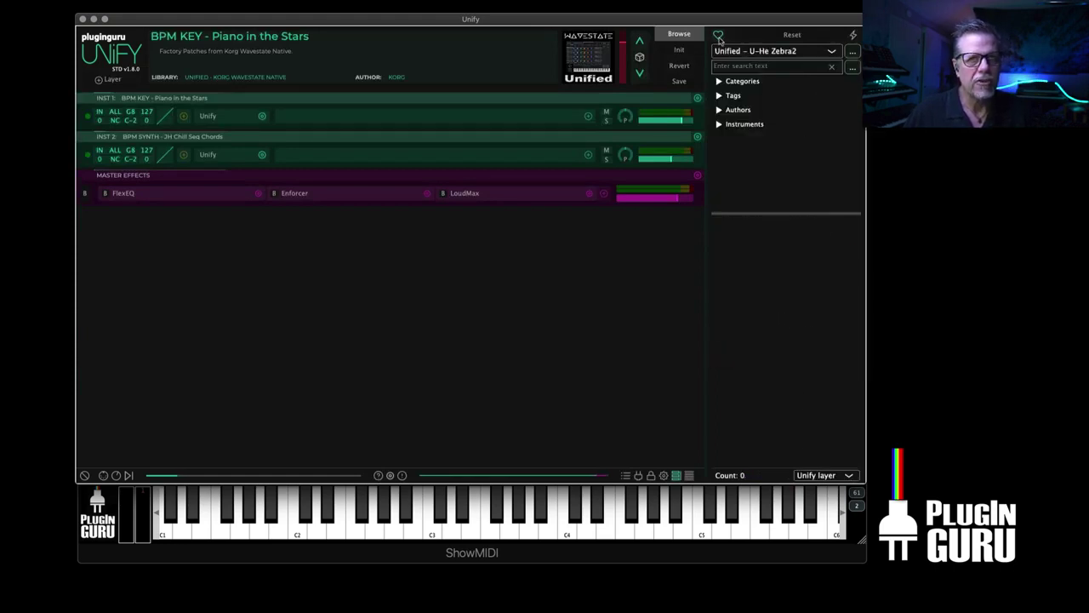
{"action": "left_click_drag", "start_coordinate": [858, 224], "coordinate": [857, 267]}
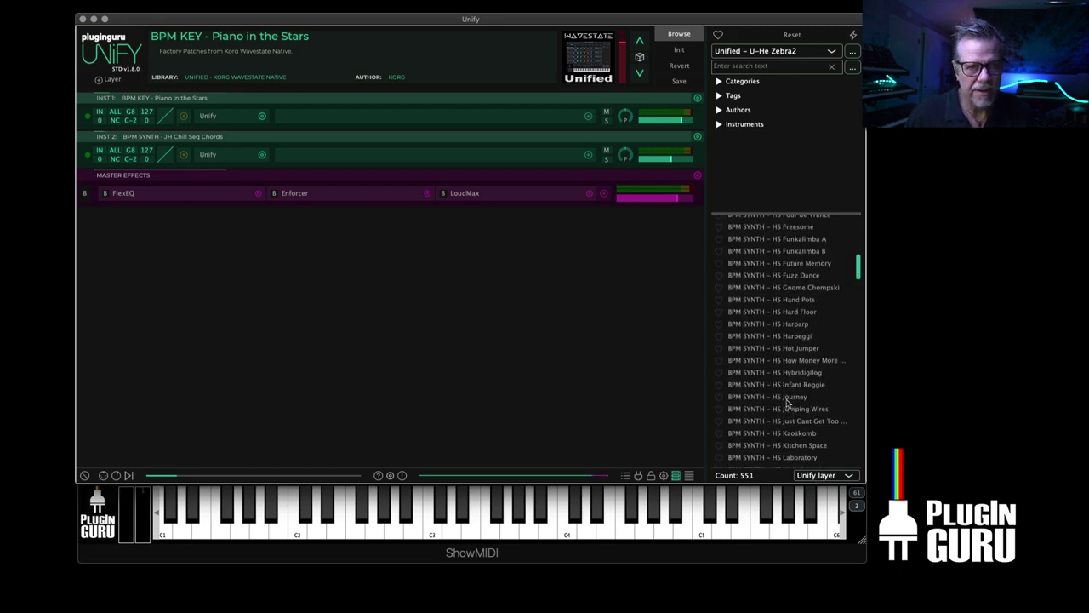
{"action": "left_click_drag", "start_coordinate": [783, 400], "coordinate": [596, 443]}
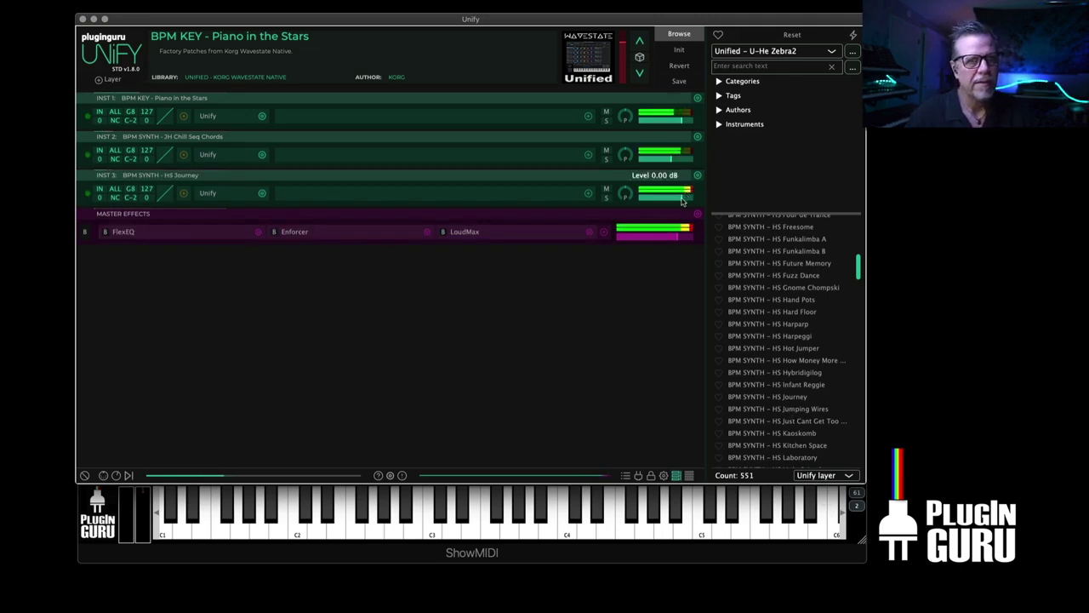
{"action": "left_click_drag", "start_coordinate": [682, 201], "coordinate": [677, 201]}
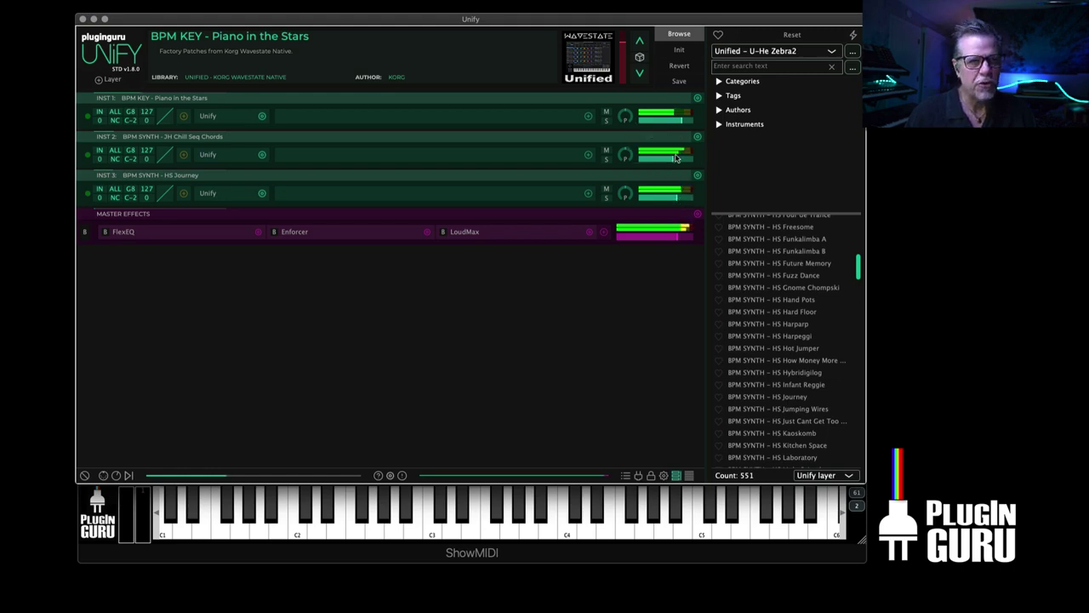
{"action": "left_click_drag", "start_coordinate": [669, 199], "coordinate": [660, 203]}
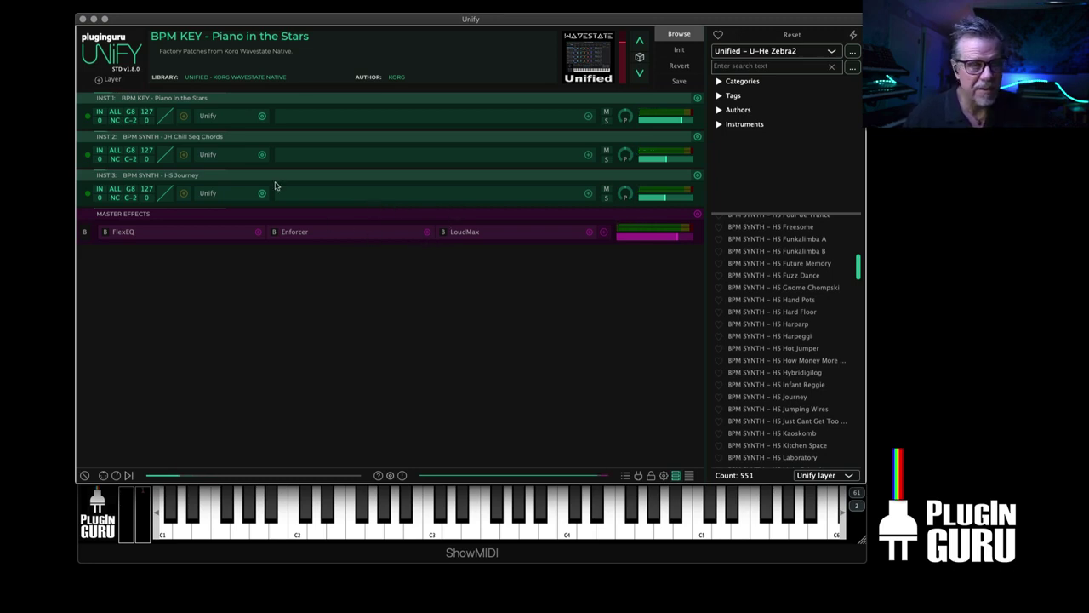
Name the second macro 'Hive Filter' and the third macro 'Zebra 2 Filter'
{"action": "left_click", "coordinate": [116, 475]}
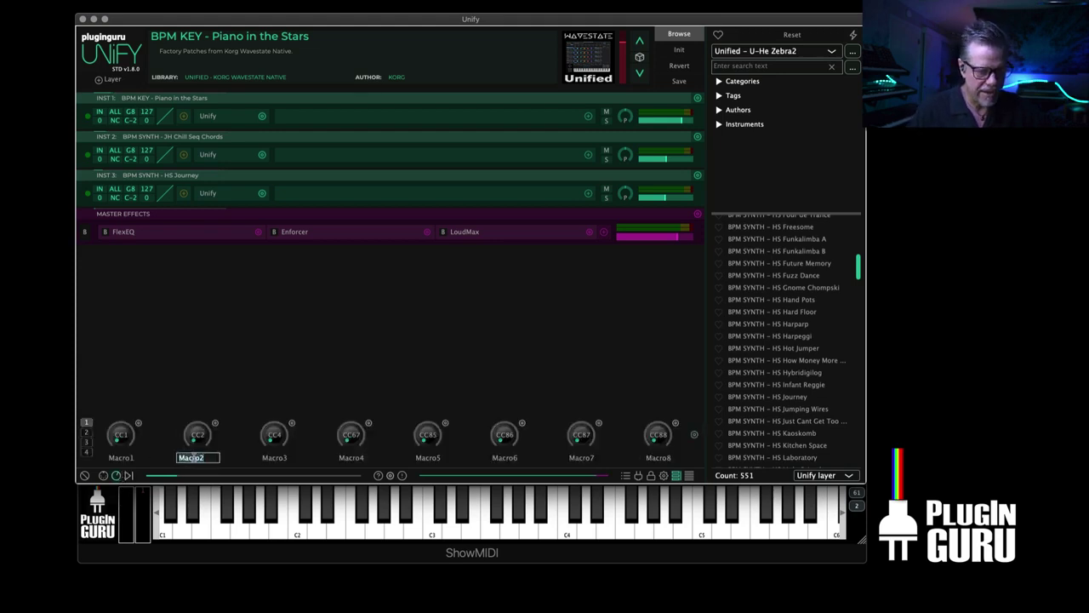
{"action": "type", "text": "Hive Filter"}
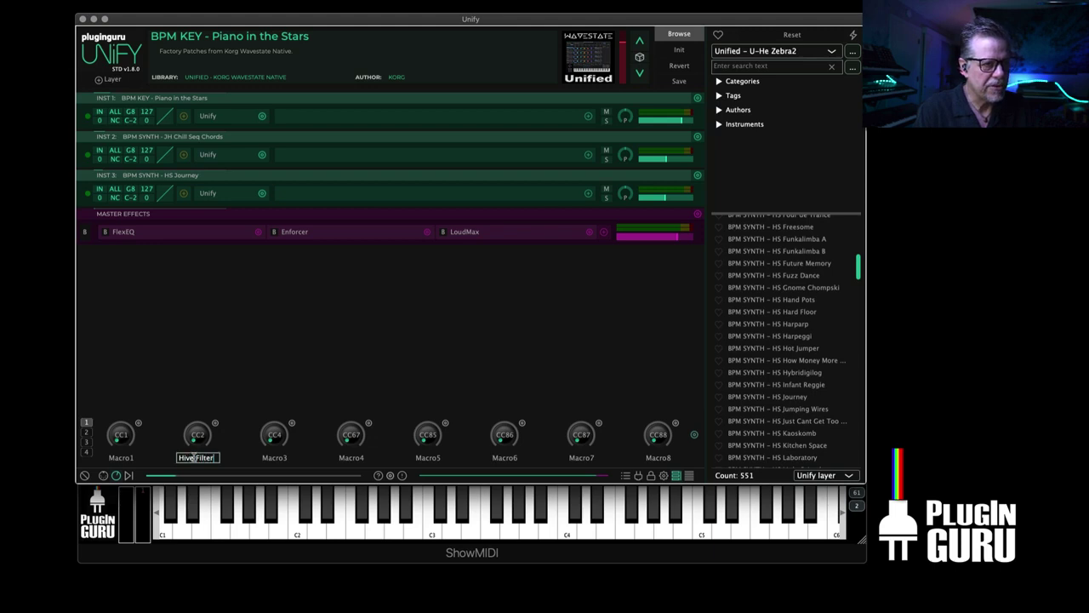
{"action": "key", "text": "Return"}
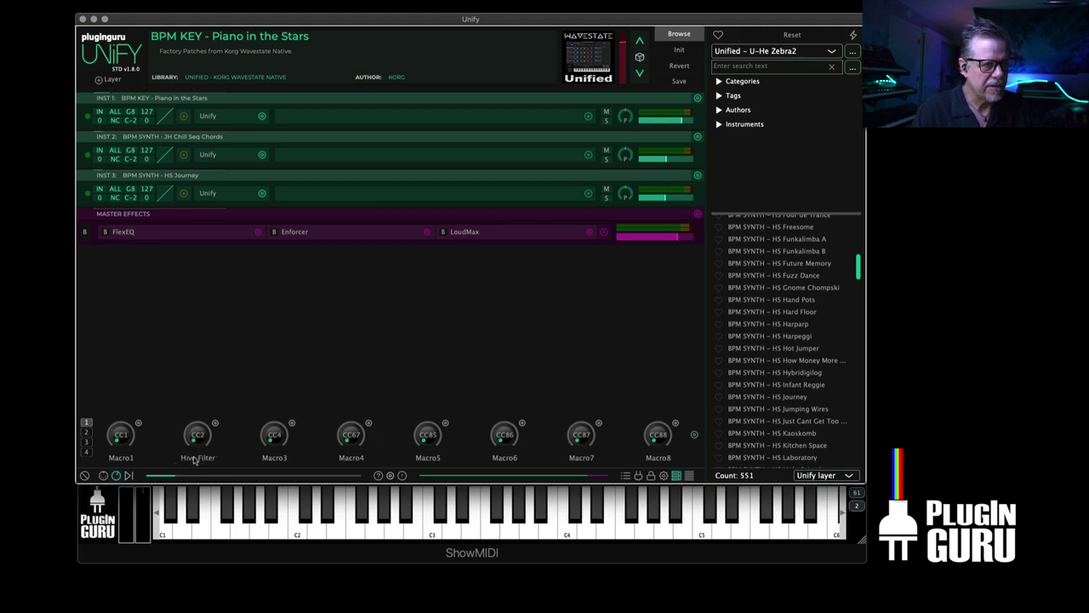
{"action": "double_click", "coordinate": [272, 459]}
{"action": "type", "text": "Ze"}
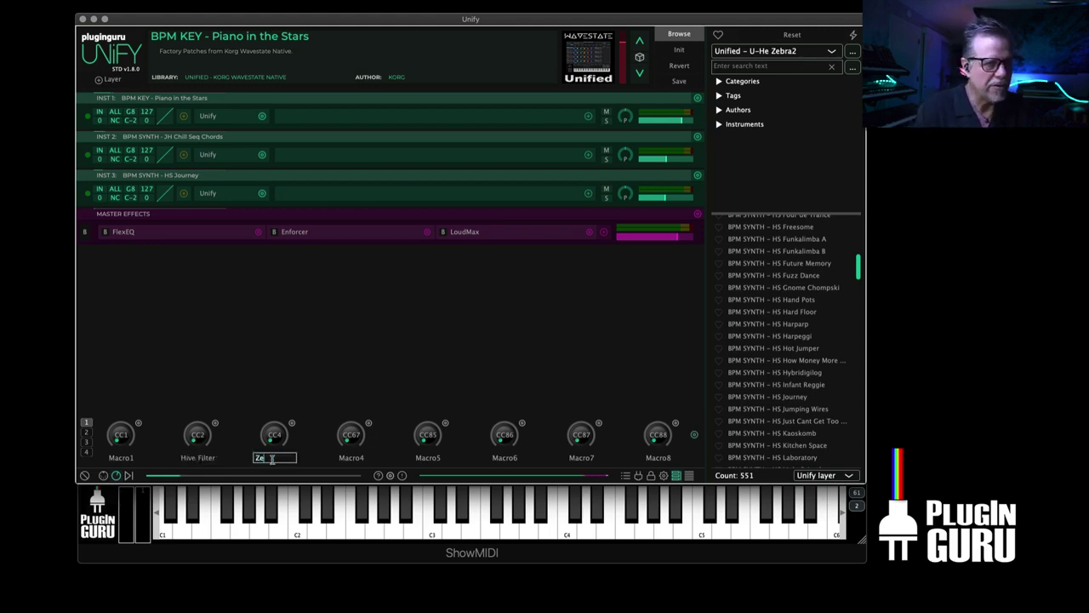
{"action": "type", "text": "bra 2 Filter"}
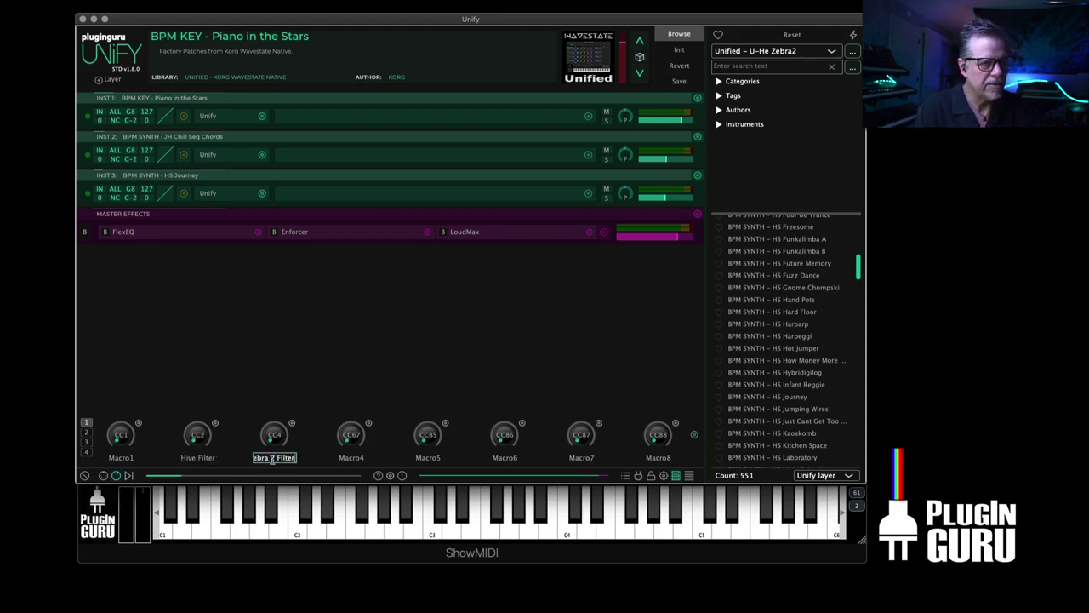
{"action": "key", "text": "Return"}
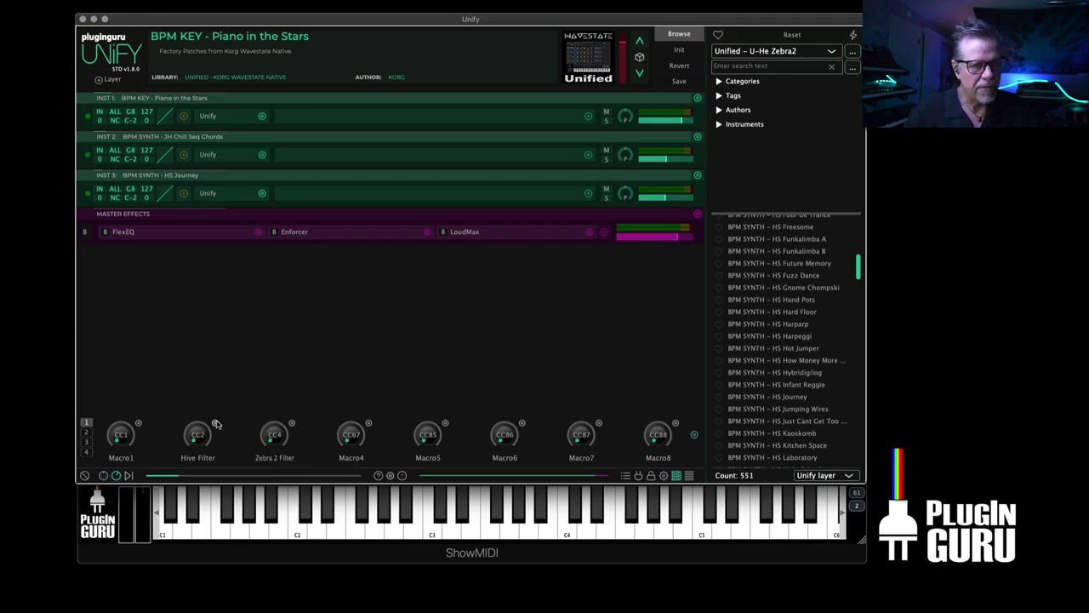
Bring up the Hive Filter macro's empty parameter links window
{"action": "right_click", "coordinate": [216, 424]}
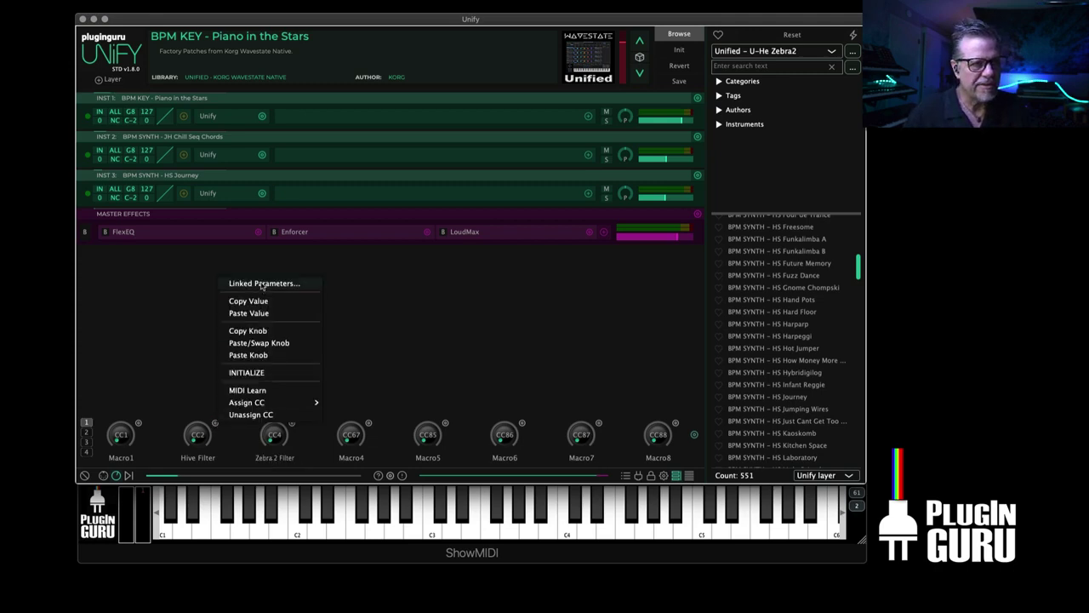
{"action": "left_click", "coordinate": [383, 329]}
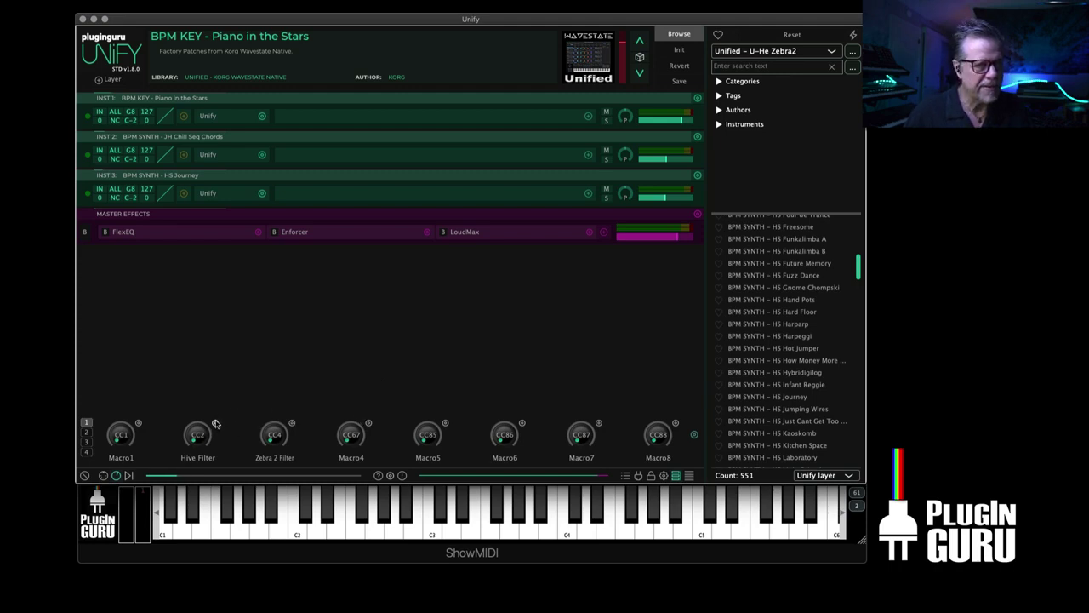
{"action": "left_click", "coordinate": [216, 423]}
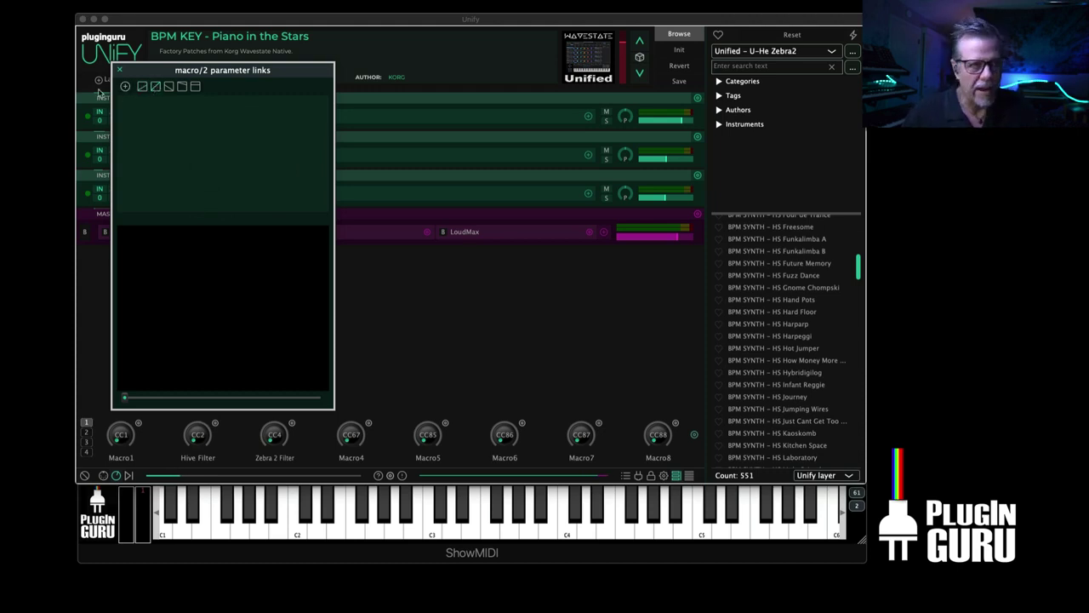
Link the Hive Filter macro to the JH Chill Seq Chords layer's Filter Cutoff
{"action": "left_click", "coordinate": [126, 88]}
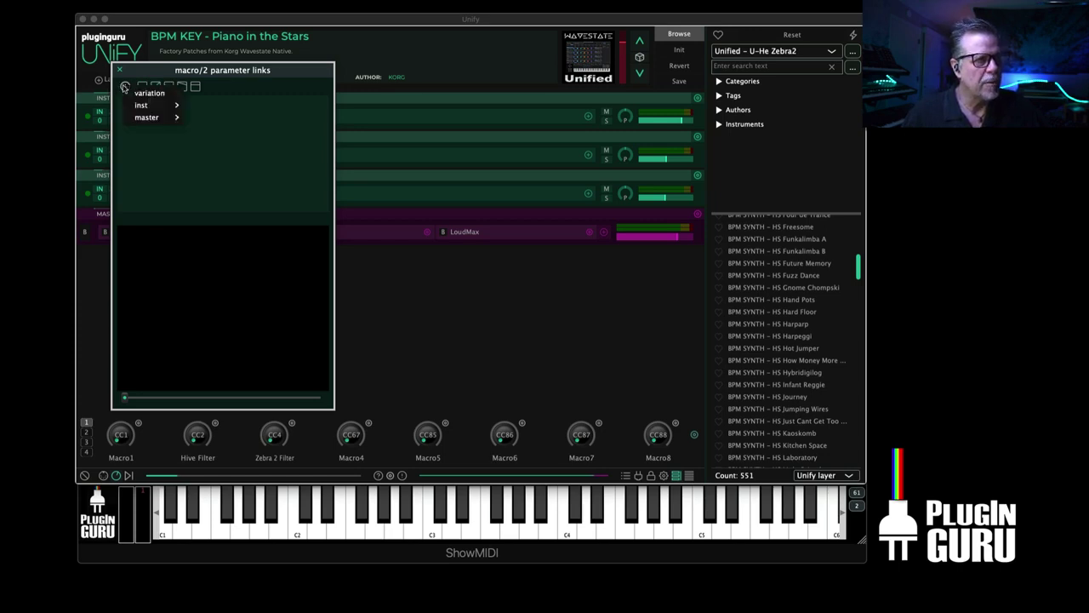
{"action": "mouse_move", "coordinate": [141, 105]}
{"action": "mouse_move", "coordinate": [217, 107]}
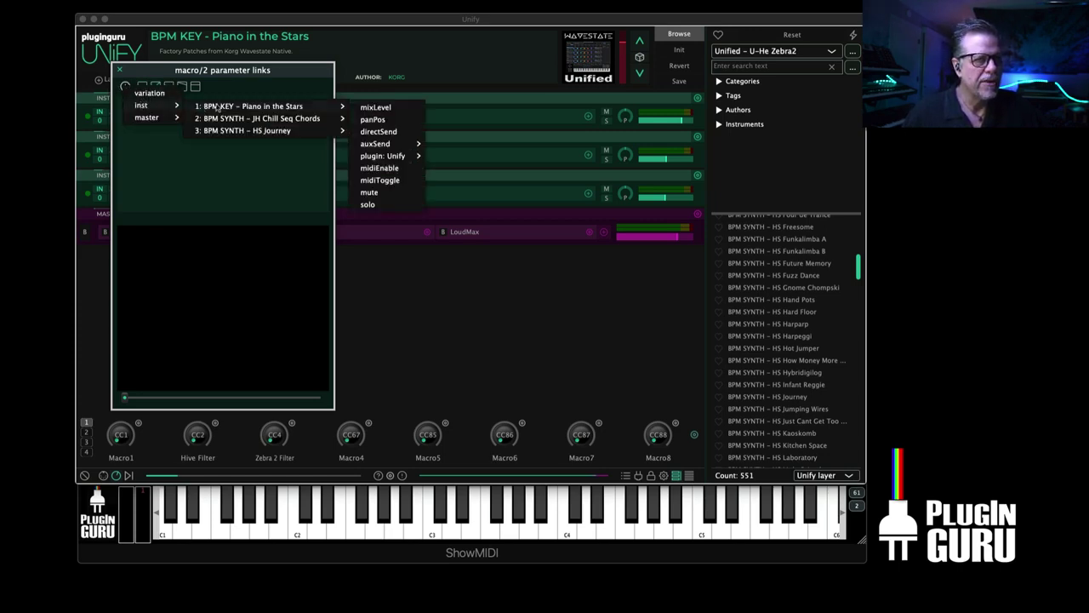
{"action": "mouse_move", "coordinate": [275, 122]}
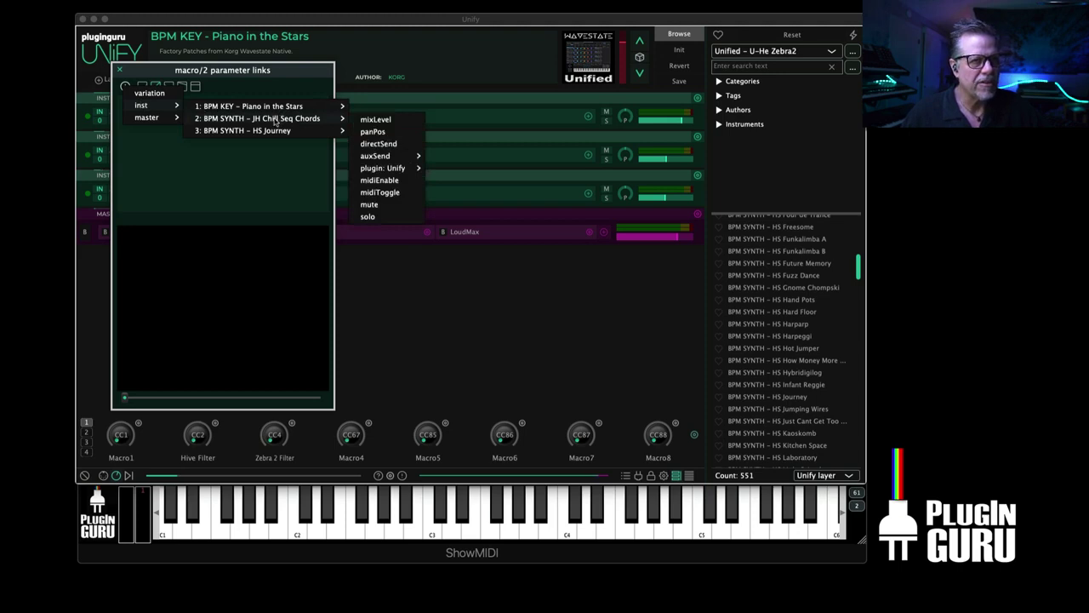
{"action": "mouse_move", "coordinate": [383, 170]}
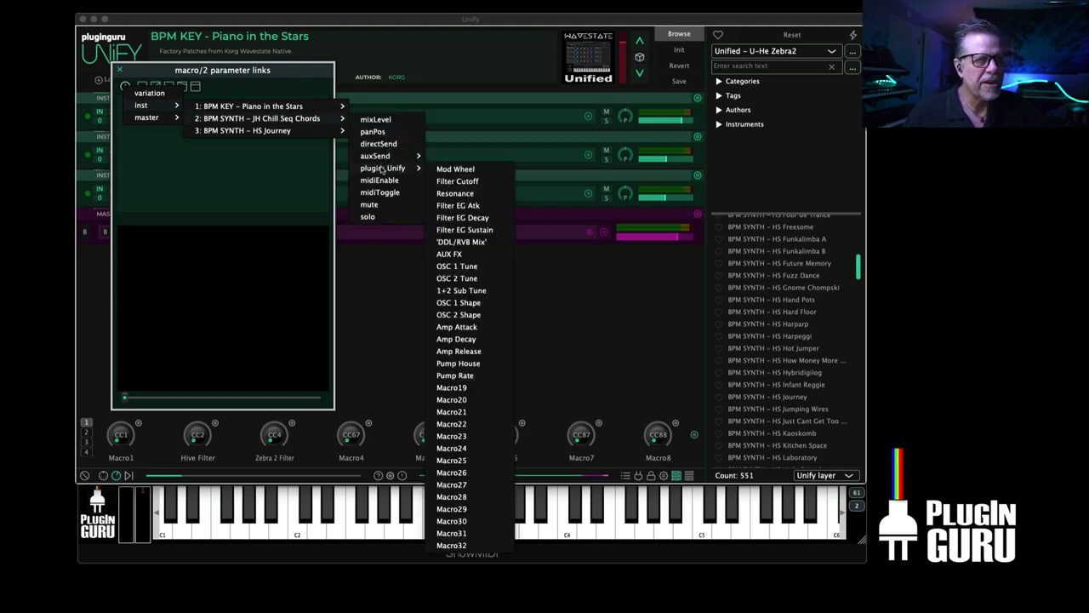
{"action": "left_click", "coordinate": [455, 181]}
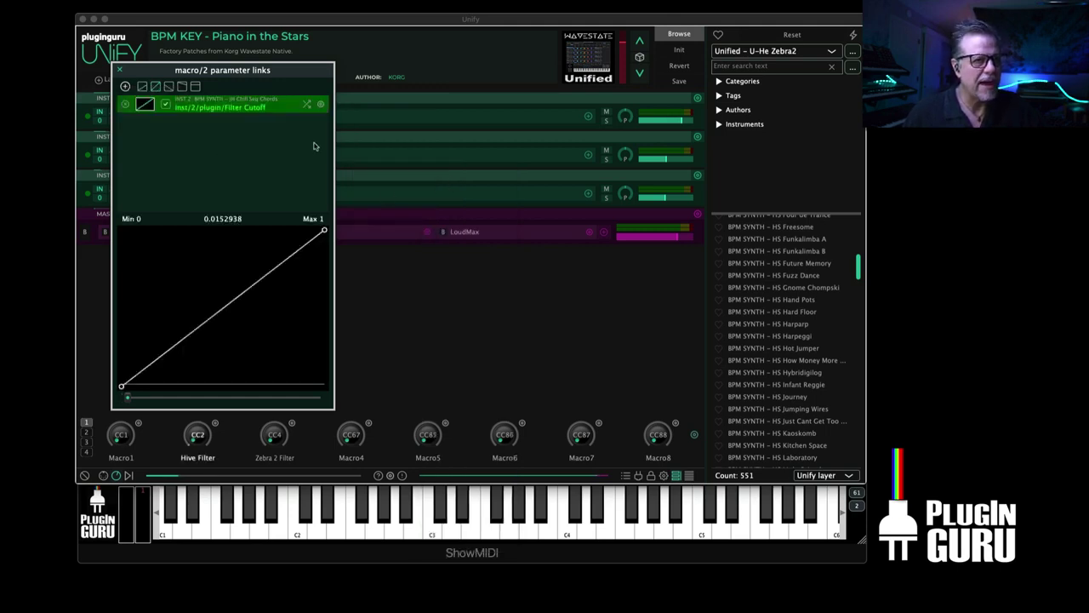
Check the link inside the JH Chill Seq Chords layer, then turn the Hive Filter knob to test
{"action": "left_click", "coordinate": [392, 61]}
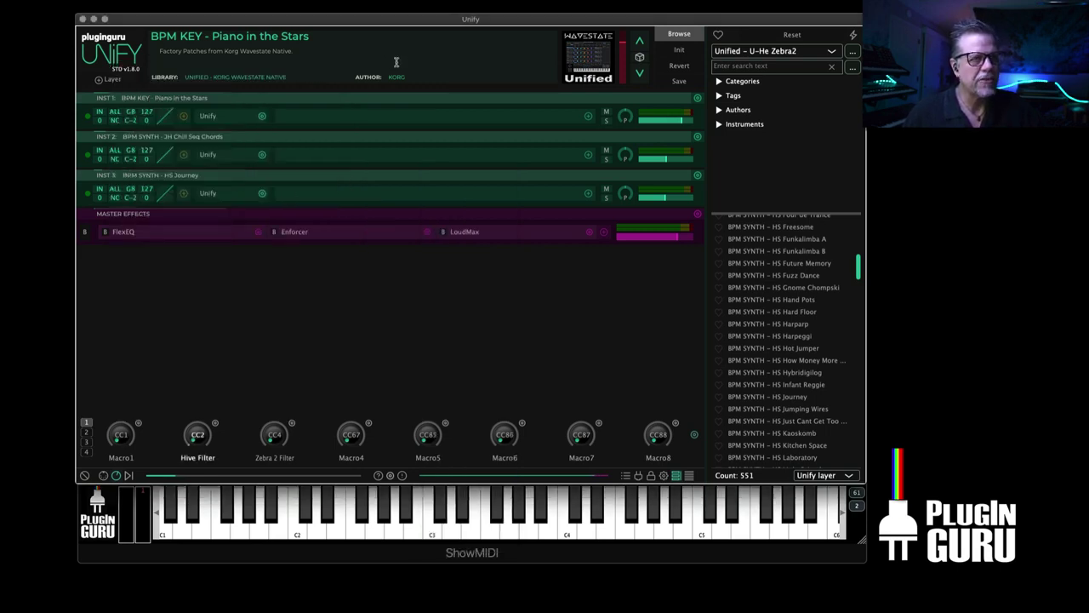
{"action": "left_click", "coordinate": [210, 155]}
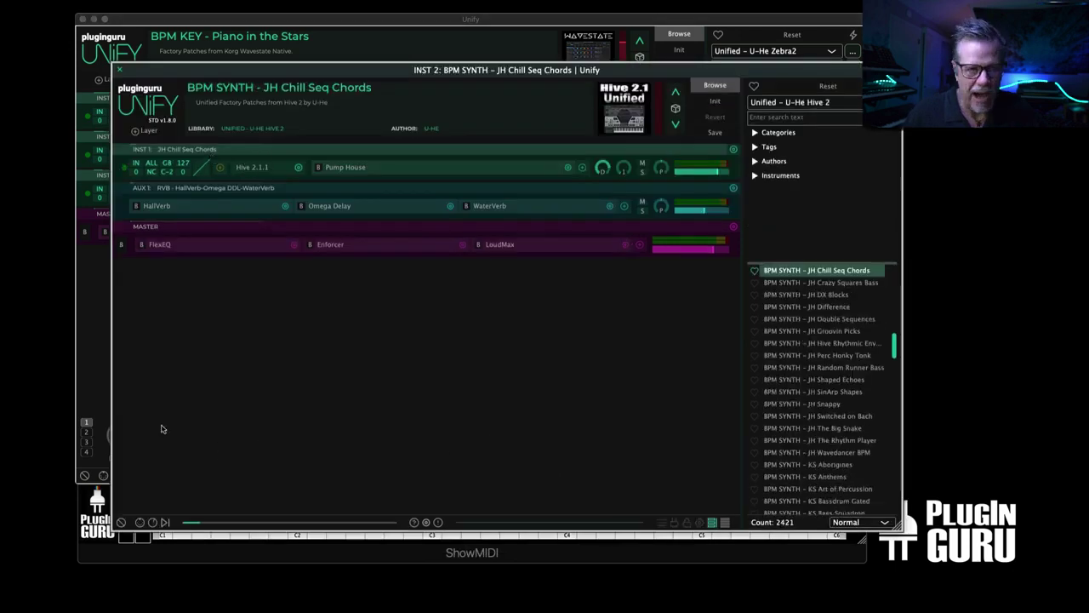
{"action": "left_click", "coordinate": [153, 521]}
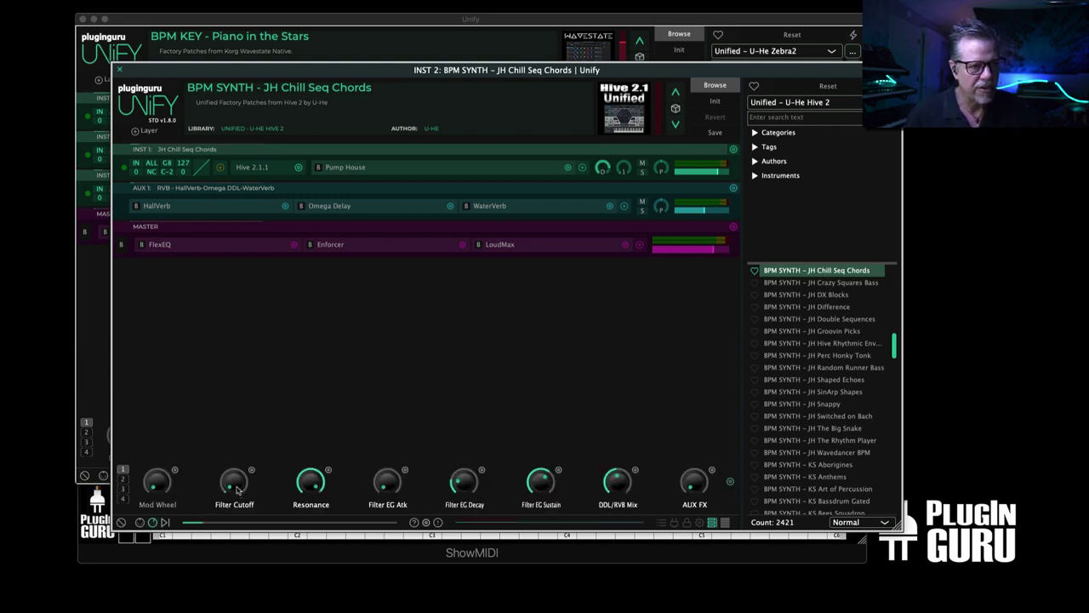
{"action": "key", "text": "super+w"}
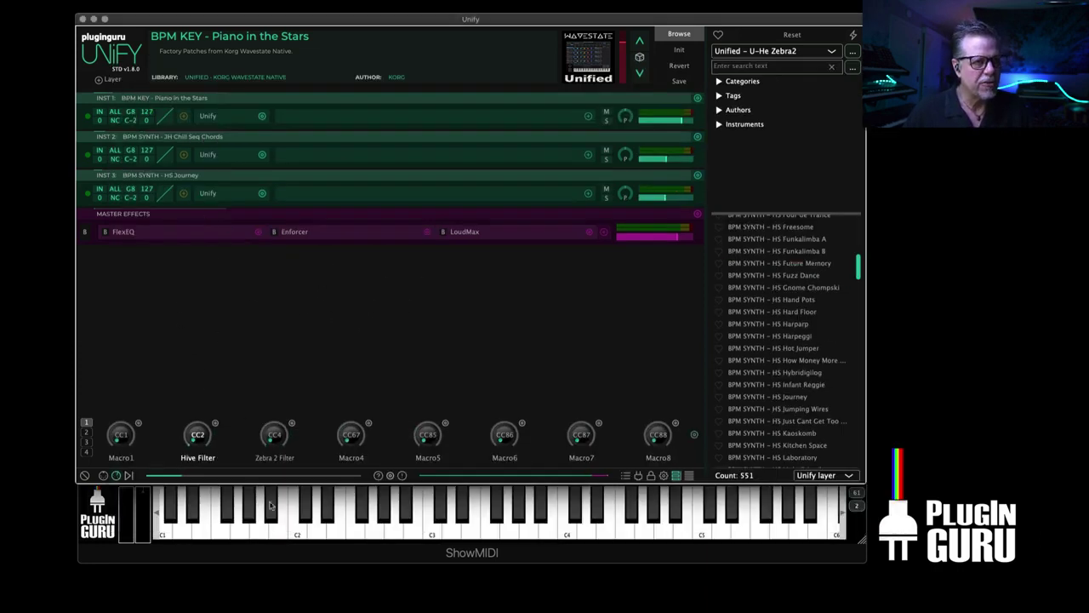
{"action": "mouse_move", "coordinate": [213, 451]}
{"action": "left_mouse_down"}
{"action": "mouse_move", "coordinate": [228, 338]}
{"action": "mouse_move", "coordinate": [209, 441]}
{"action": "left_mouse_up"}
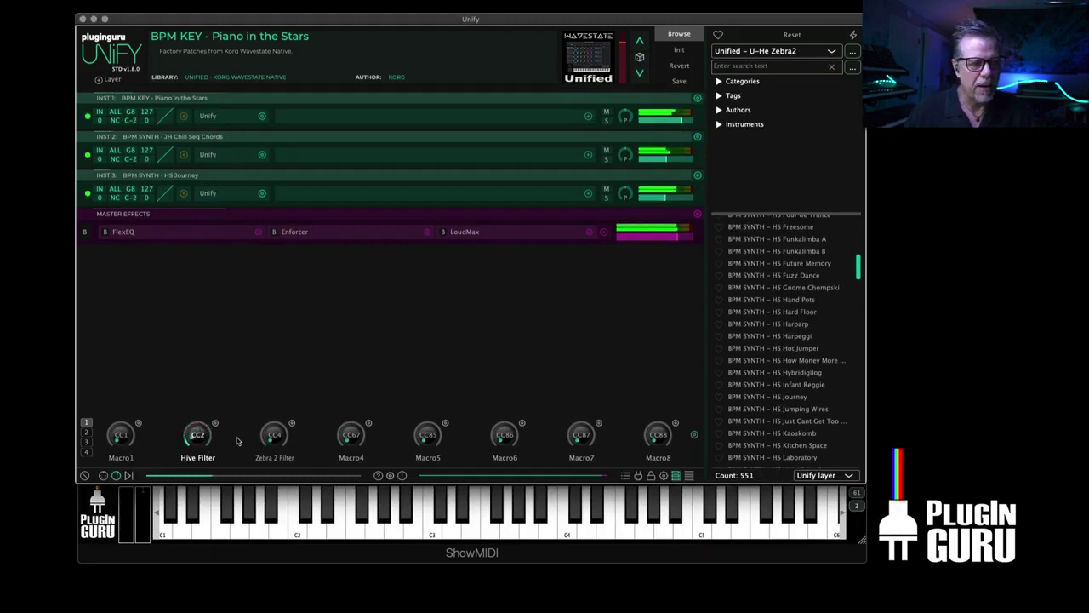
Link the Zebra 2 Filter macro to the HS Journey layer's Filter Cutoff
{"action": "right_click", "coordinate": [294, 425]}
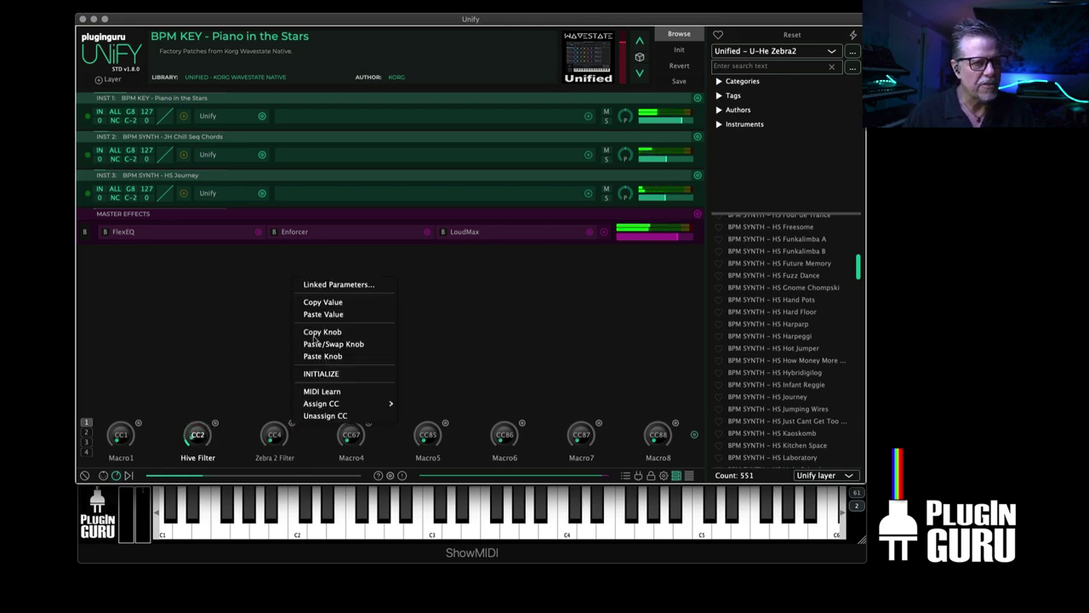
{"action": "left_click", "coordinate": [328, 284]}
{"action": "left_click", "coordinate": [125, 86]}
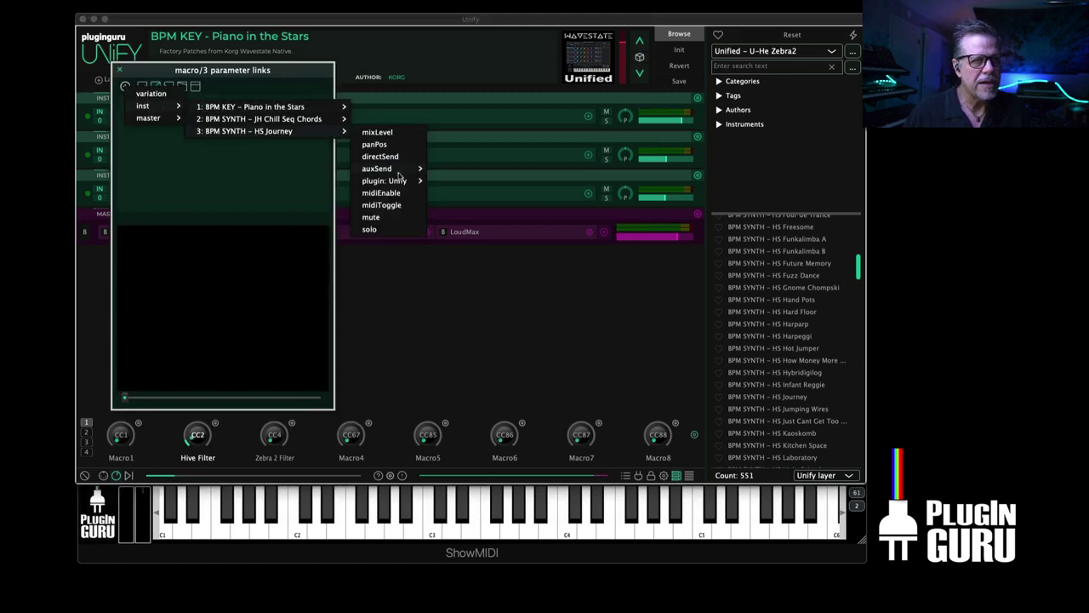
{"action": "mouse_move", "coordinate": [396, 182]}
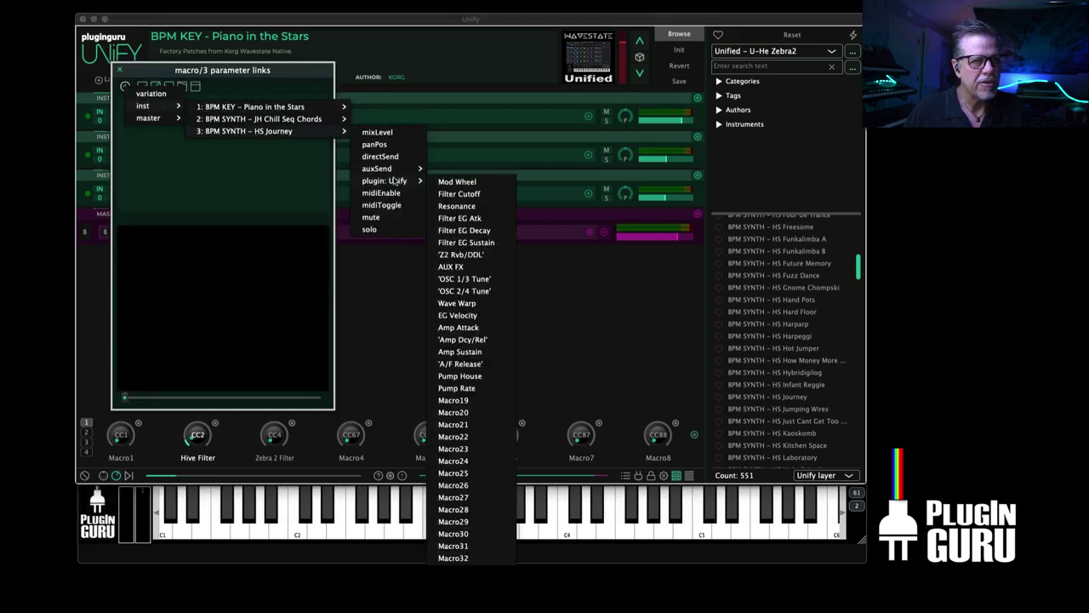
{"action": "left_click", "coordinate": [461, 194]}
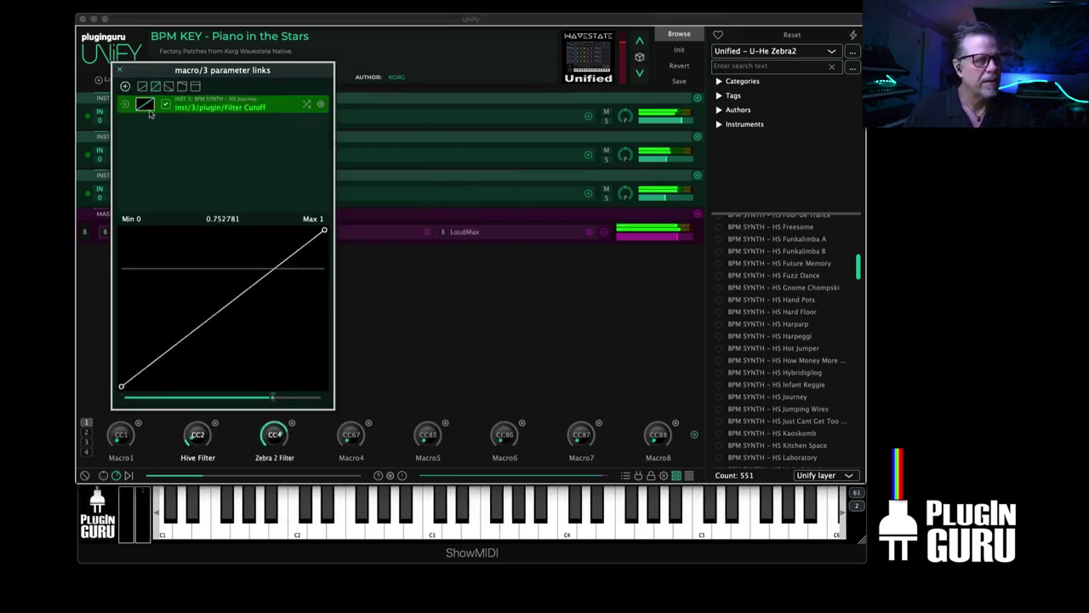
Test the Zebra 2 Filter link at full value 1, then copy the Filter Cutoff link
{"action": "left_click_drag", "start_coordinate": [271, 398], "coordinate": [327, 408]}
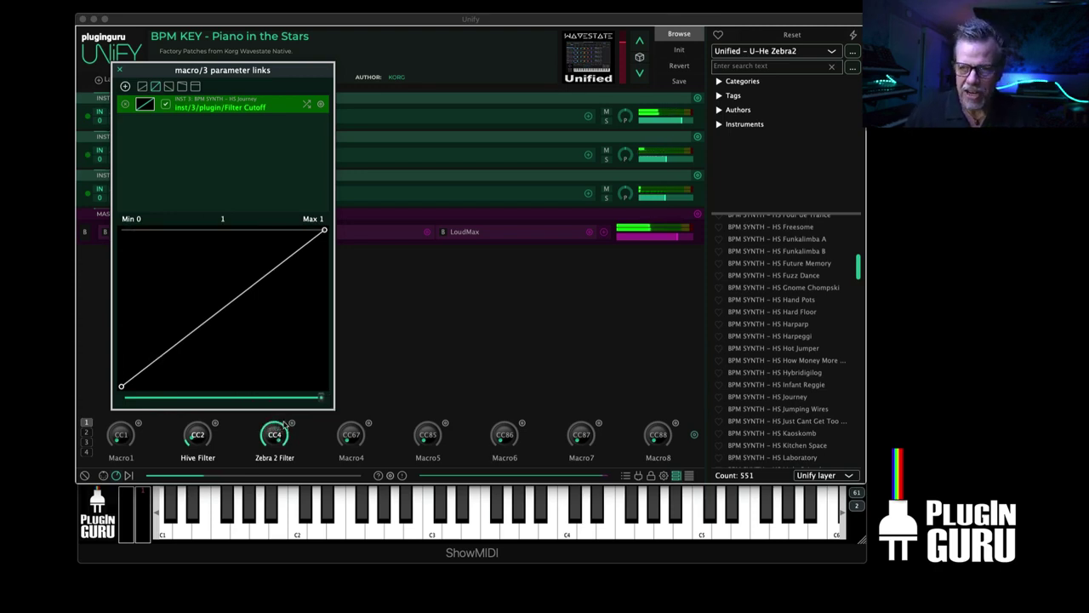
{"action": "left_click", "coordinate": [321, 104]}
{"action": "left_click", "coordinate": [341, 128]}
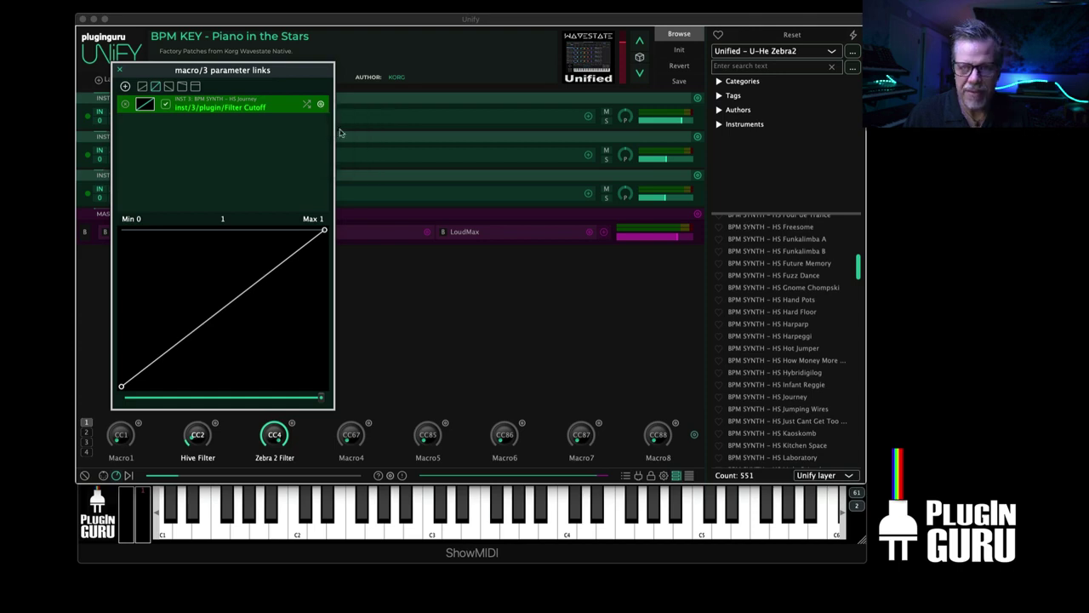
Paste the copied HS Journey Filter Cutoff link into the Hive Filter macro's links
{"action": "left_click", "coordinate": [117, 69]}
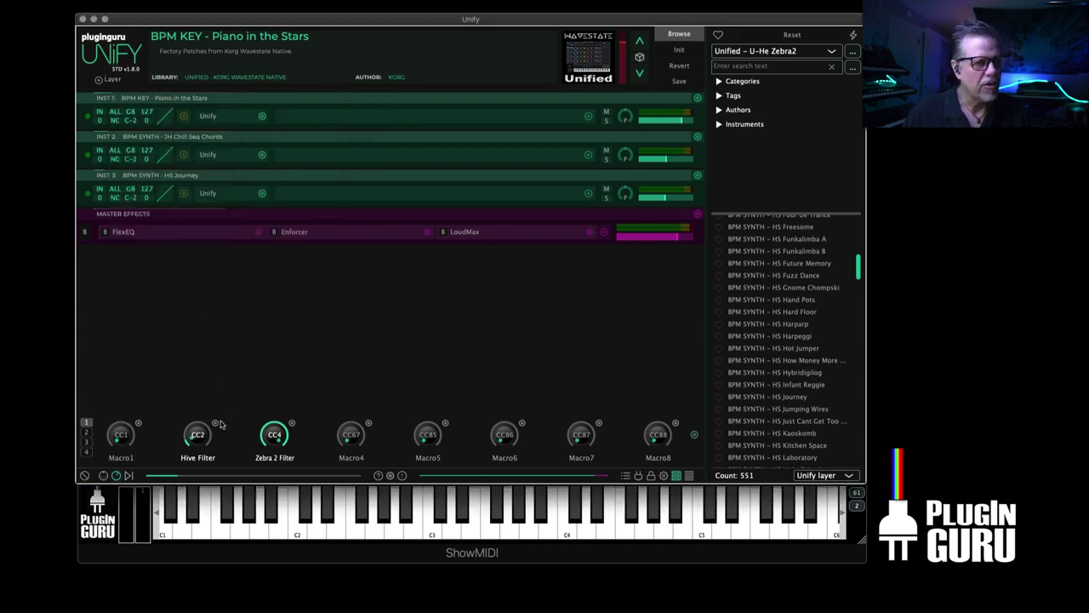
{"action": "left_click", "coordinate": [217, 423]}
{"action": "left_click", "coordinate": [246, 284]}
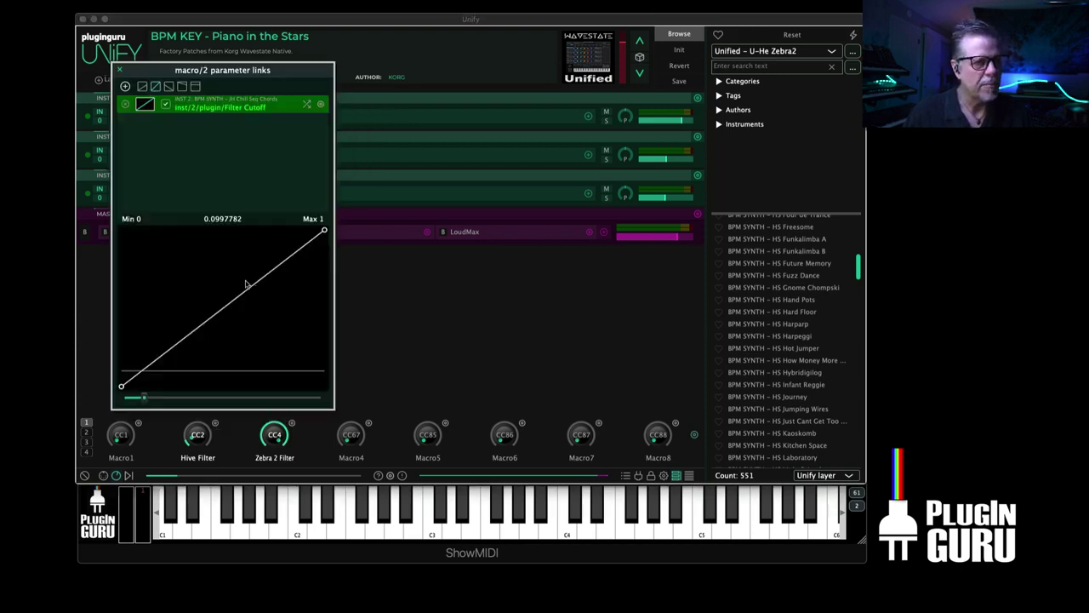
{"action": "left_click", "coordinate": [125, 87]}
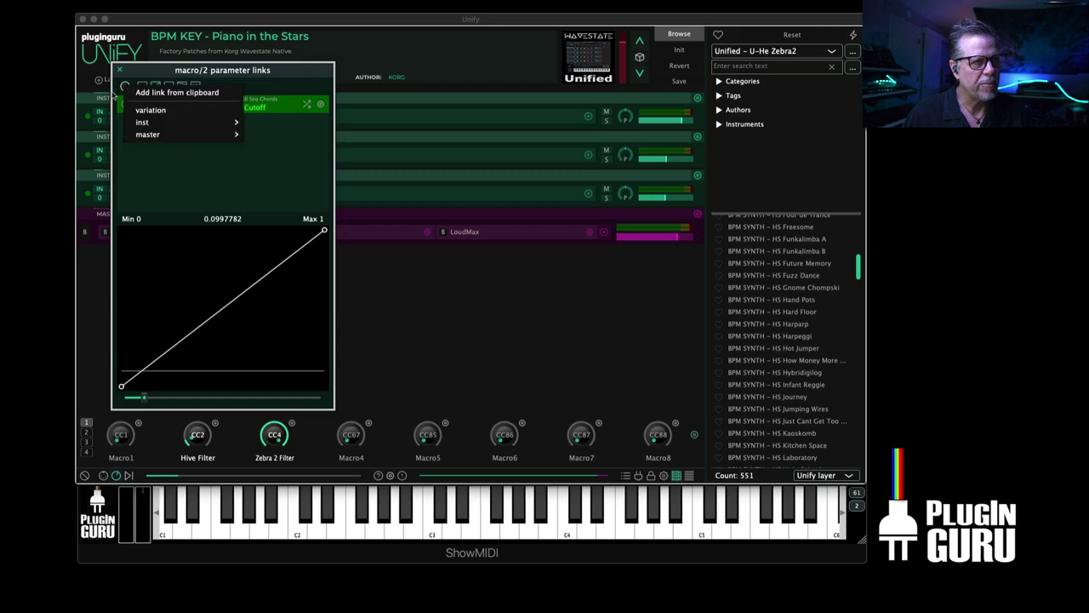
{"action": "left_click", "coordinate": [181, 93]}
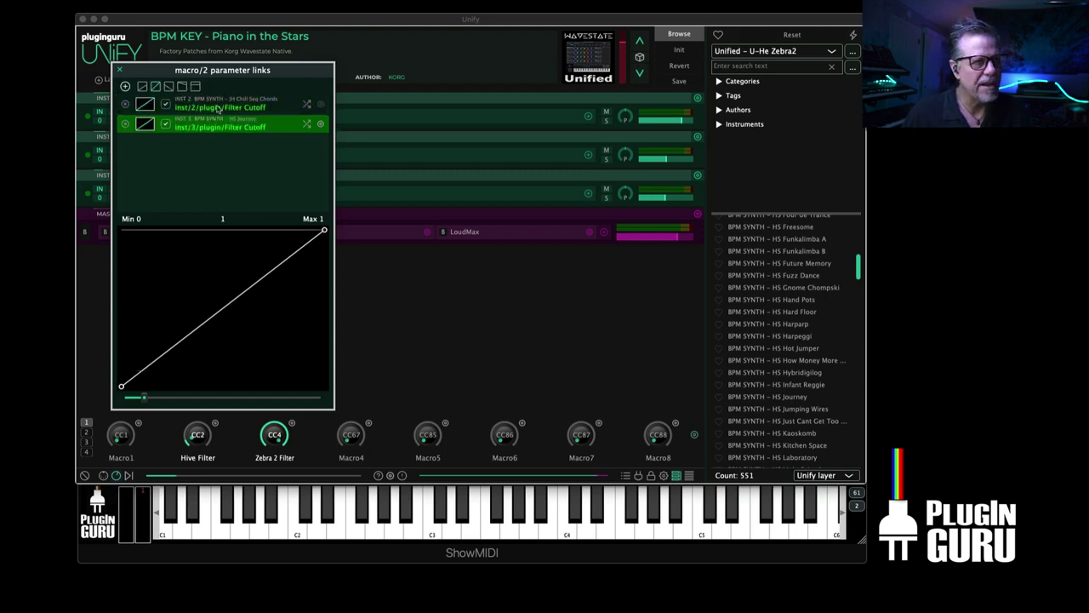
Sweep the Hive Filter macro to test both cutoffs, then close its links without adding more
{"action": "mouse_move", "coordinate": [146, 399]}
{"action": "left_mouse_down"}
{"action": "mouse_move", "coordinate": [297, 401]}
{"action": "mouse_move", "coordinate": [143, 409]}
{"action": "left_mouse_up"}
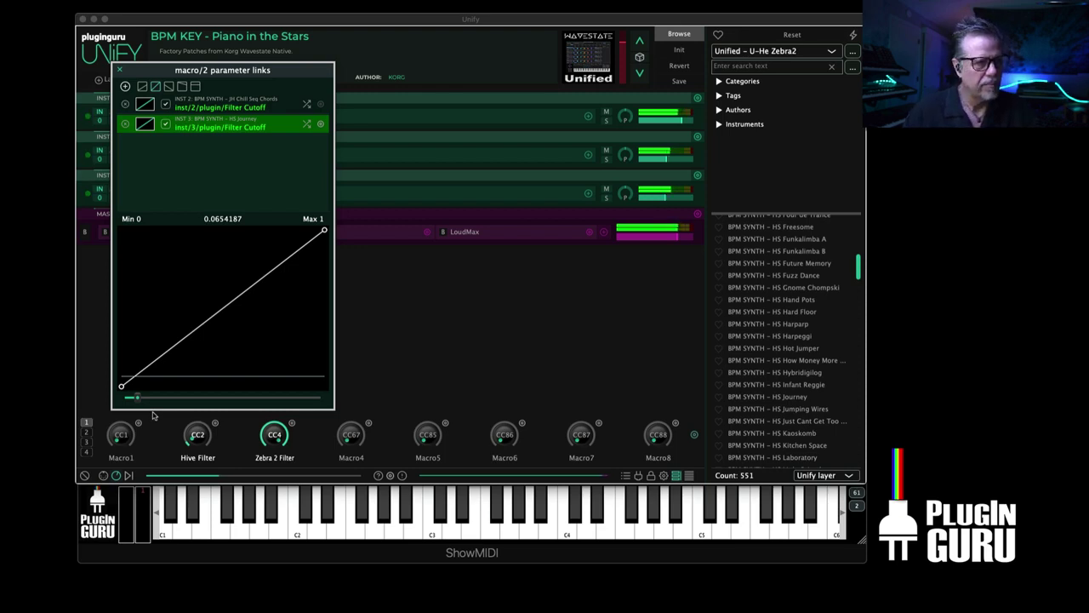
{"action": "left_click_drag", "start_coordinate": [139, 398], "coordinate": [231, 402]}
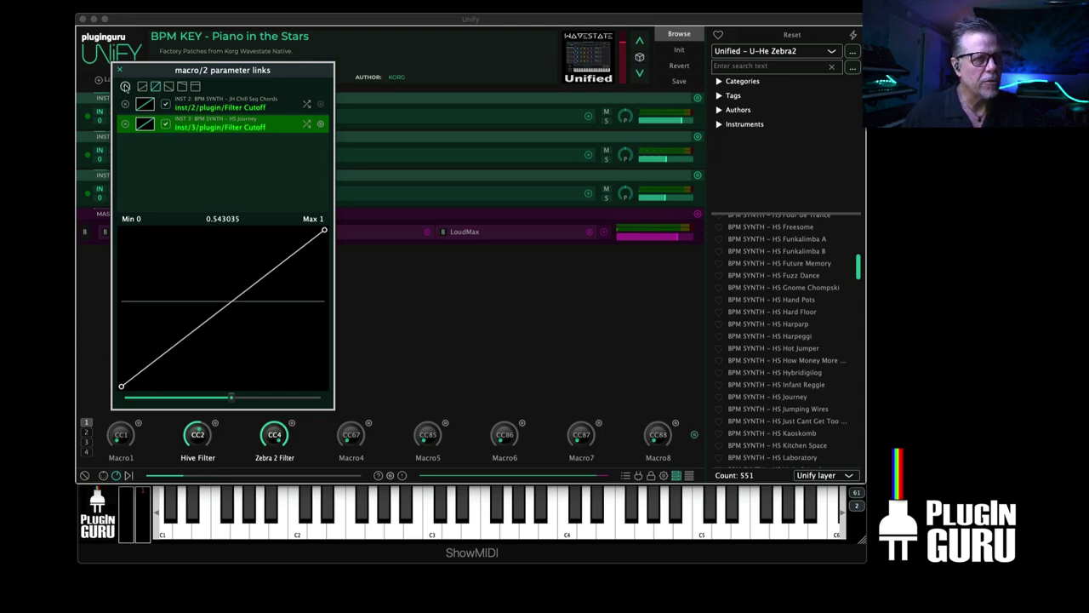
{"action": "left_click", "coordinate": [125, 86]}
{"action": "mouse_move", "coordinate": [144, 123]}
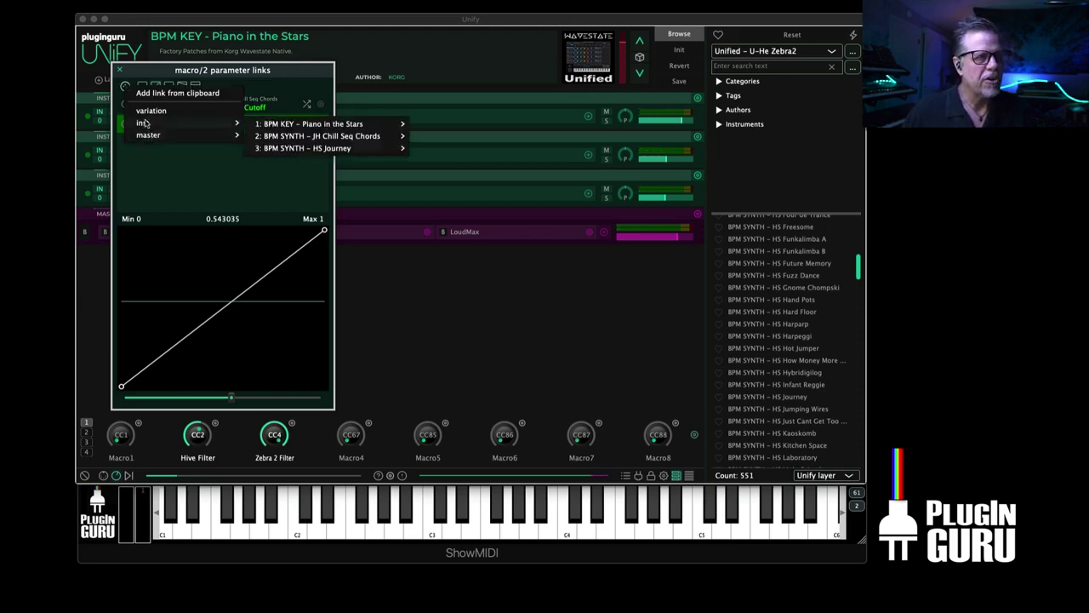
{"action": "mouse_move", "coordinate": [338, 124]}
{"action": "mouse_move", "coordinate": [459, 173]}
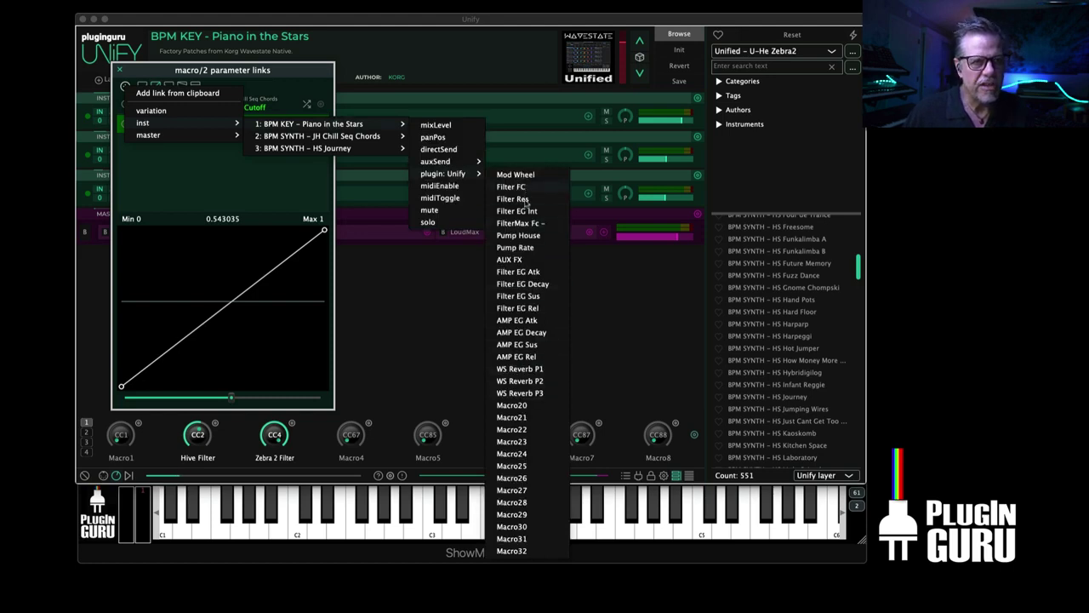
{"action": "mouse_move", "coordinate": [358, 141]}
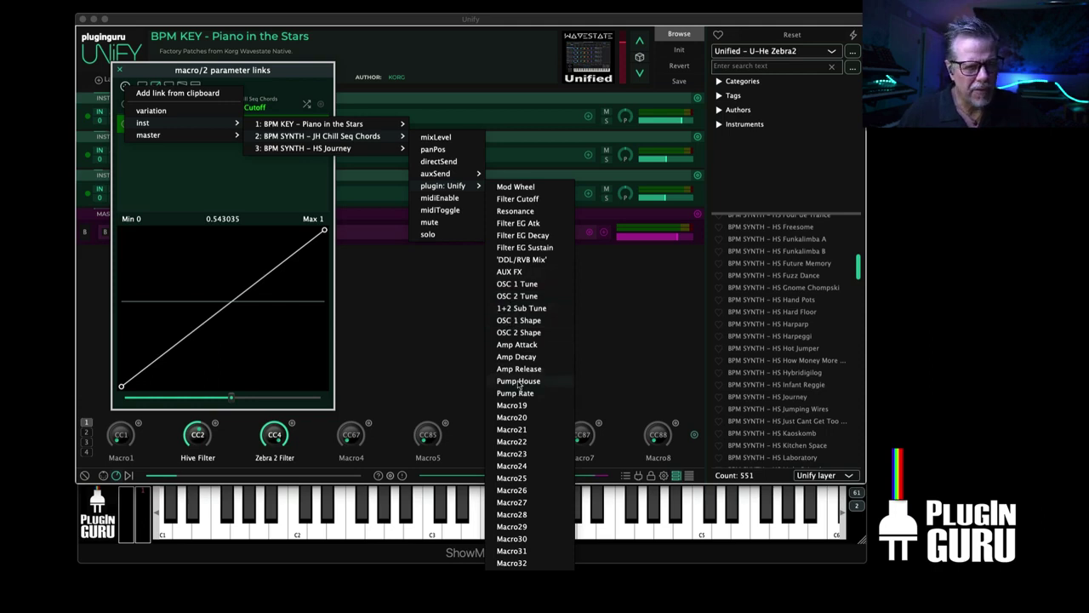
{"action": "left_click", "coordinate": [110, 144]}
{"action": "left_click", "coordinate": [120, 71]}
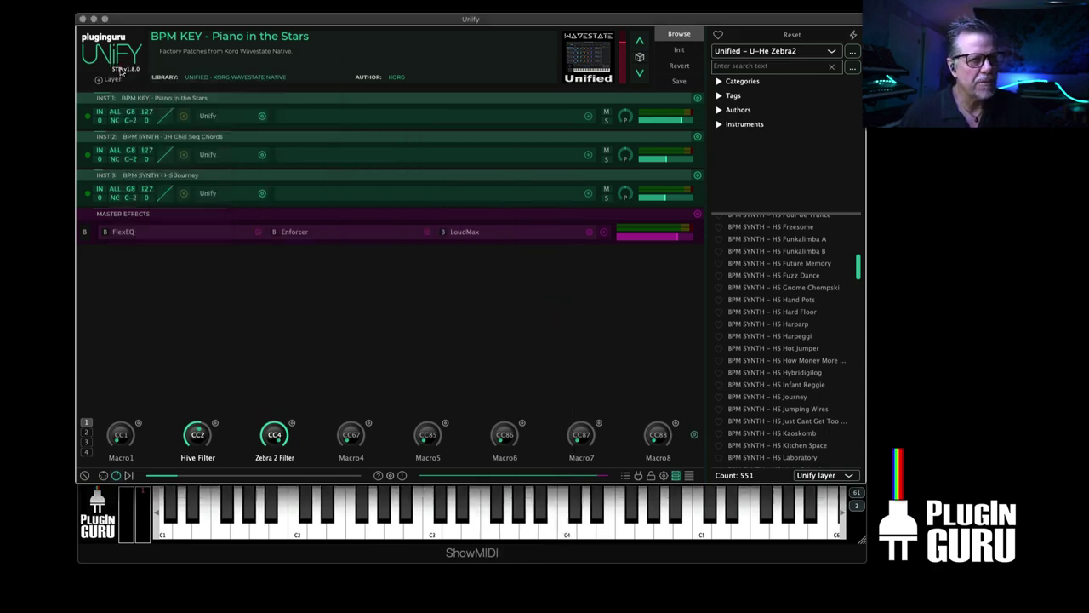
Reset the Zebra 2 Filter macro and rename the Hive Filter macro to 'Hive+Z Filter'
{"action": "right_click", "coordinate": [294, 426]}
{"action": "left_click", "coordinate": [325, 378]}
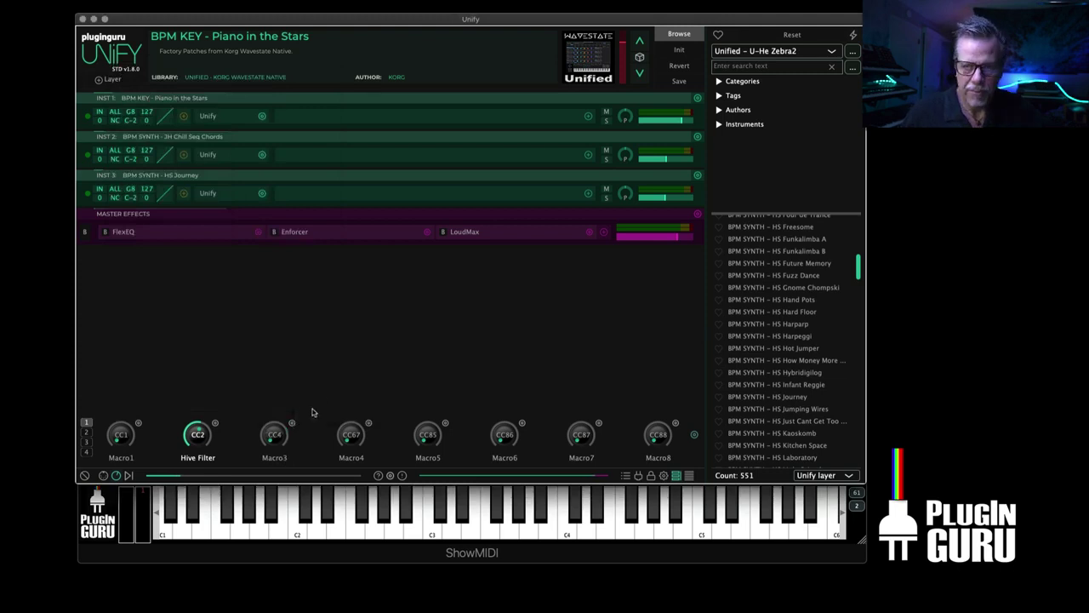
{"action": "double_click", "coordinate": [198, 457]}
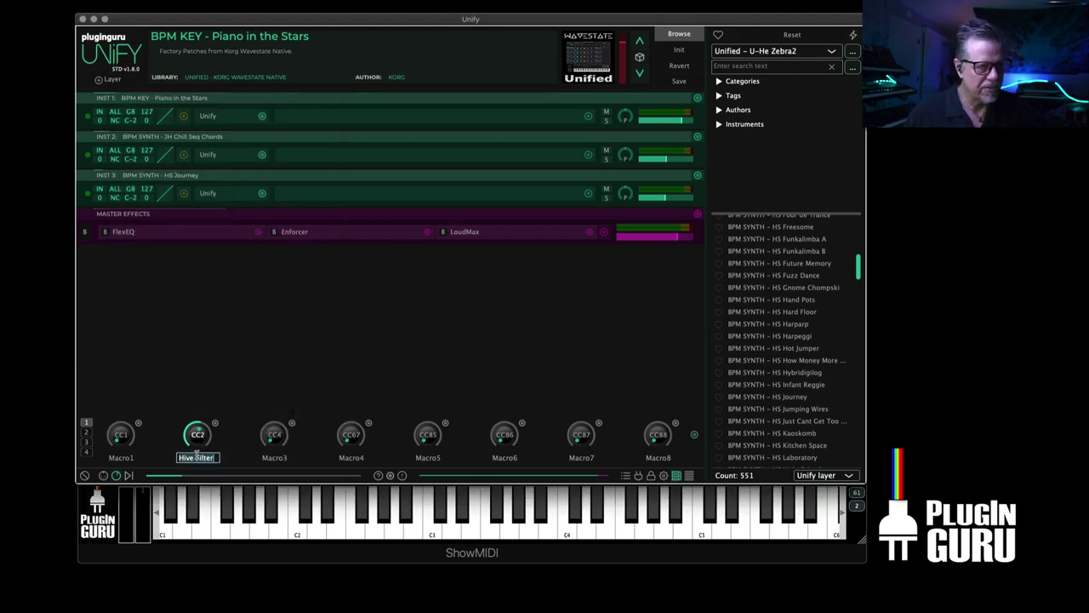
{"action": "type", "text": "Hive Z"}
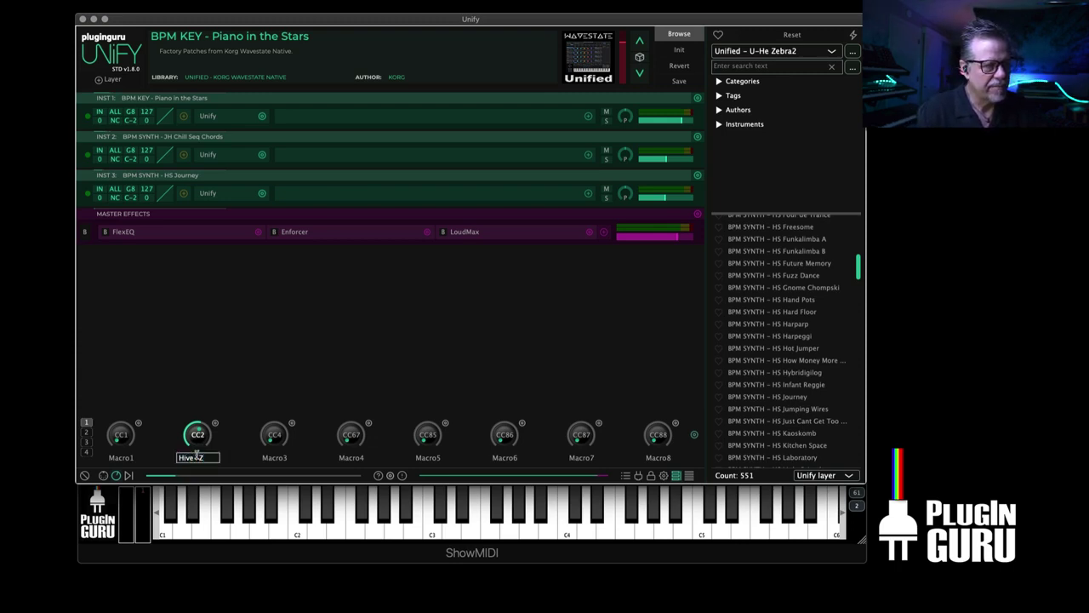
{"action": "type", "text": "ve+Z Fi"}
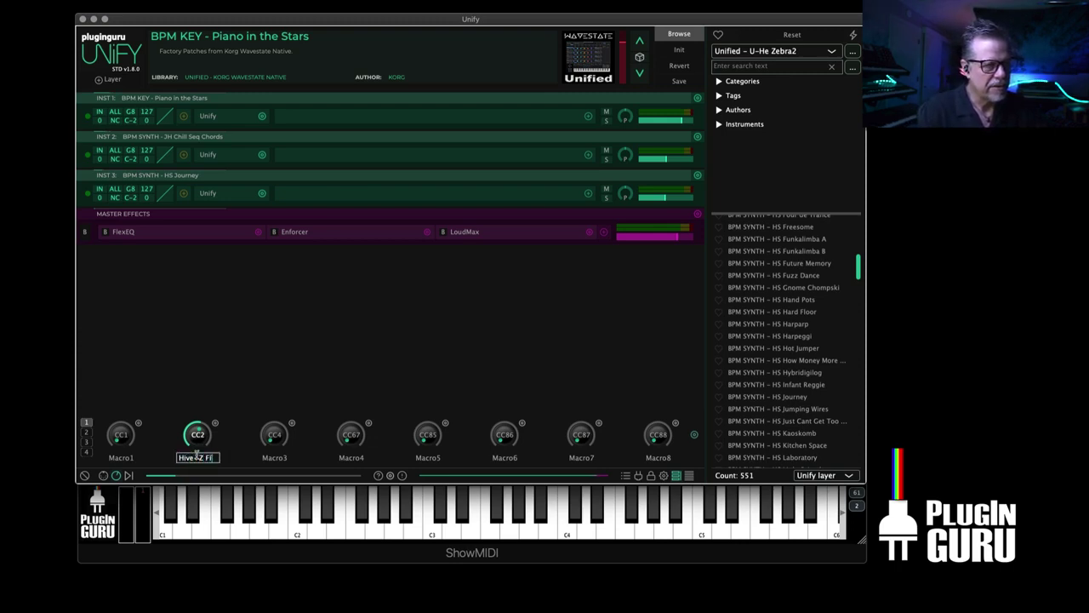
{"action": "type", "text": "lter"}
{"action": "key", "text": "Return"}
Rename the third macro to 'Pump House'
{"action": "double_click", "coordinate": [274, 457]}
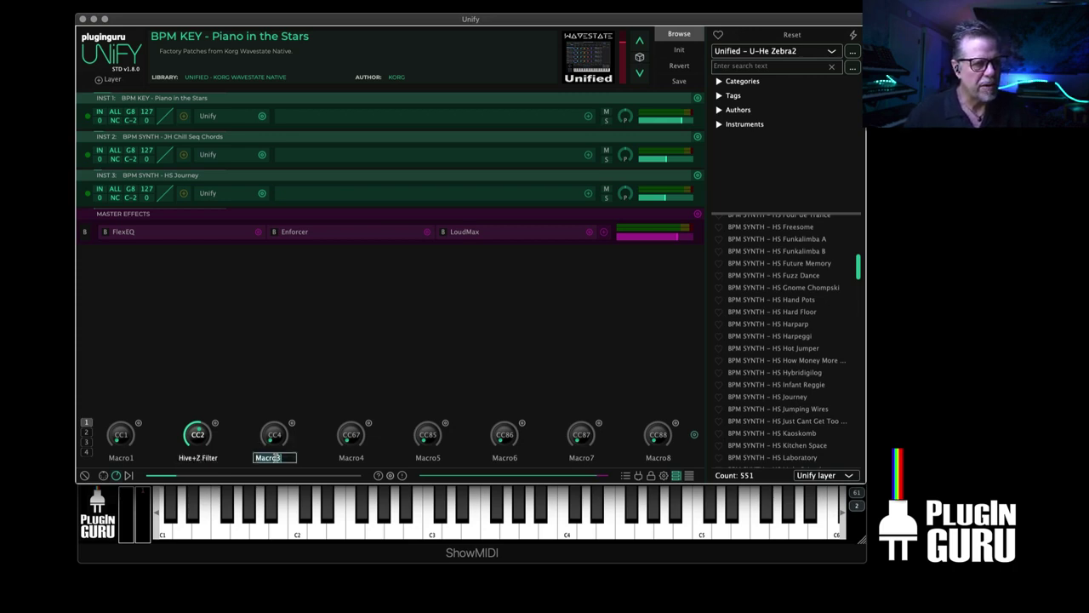
{"action": "type", "text": "Pum"}
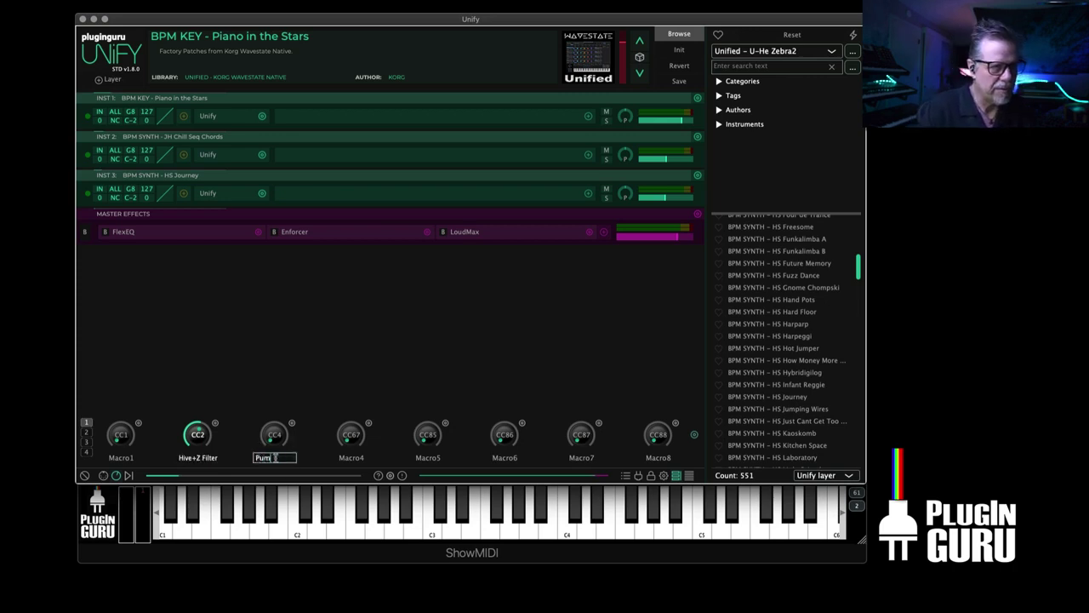
{"action": "type", "text": "p House ..."}
{"action": "key", "text": "Return"}
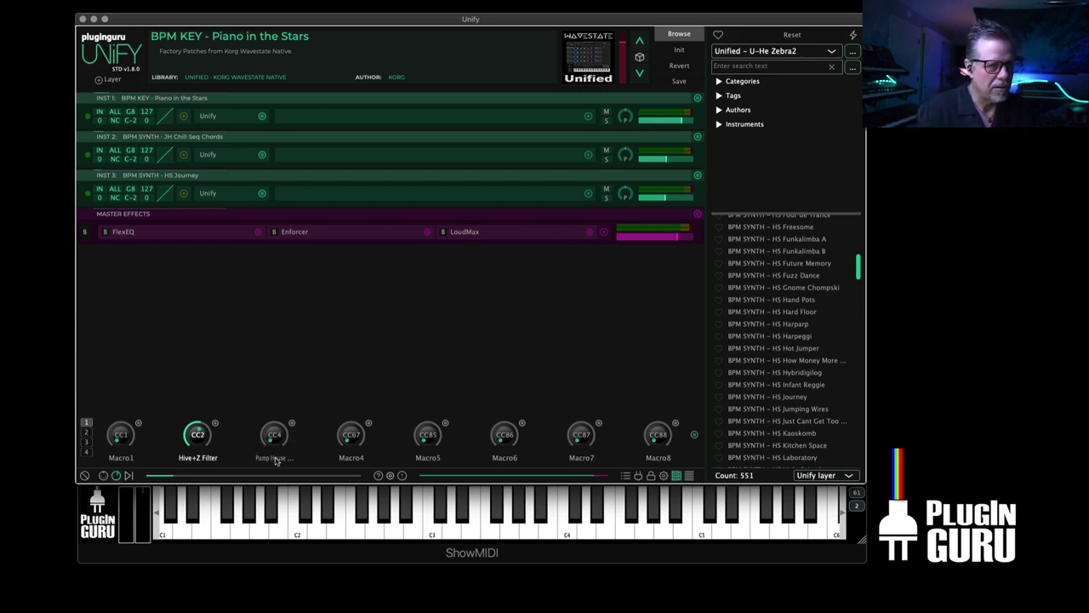
{"action": "double_click", "coordinate": [286, 459]}
{"action": "type", "text": "ALL("}
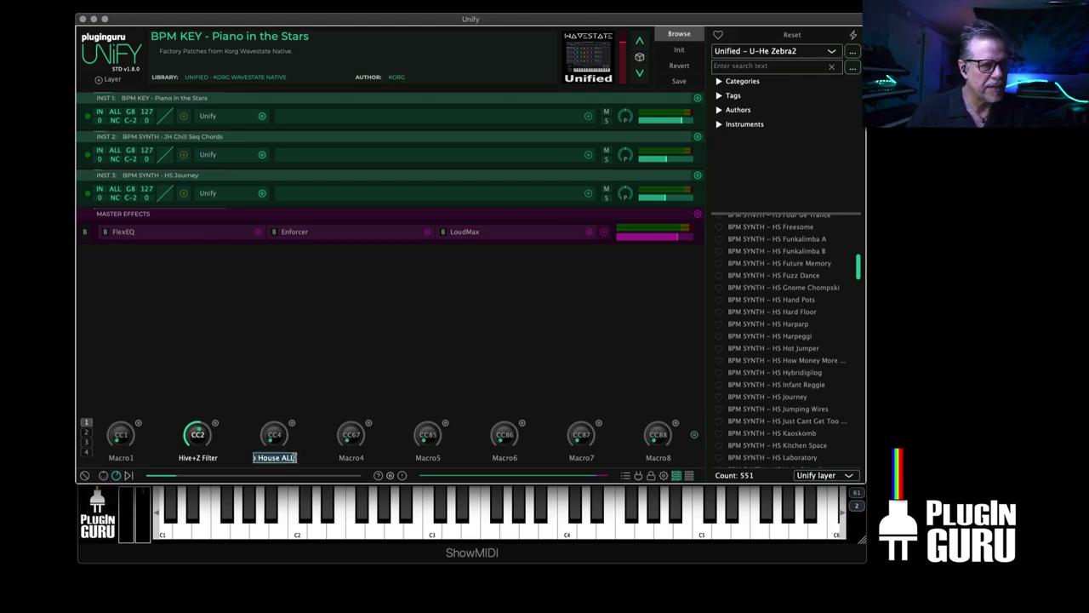
{"action": "key", "text": "BackSpace"}
{"action": "key", "text": "BackSpace"}
{"action": "key", "text": "BackSpace"}
{"action": "key", "text": "BackSpace"}
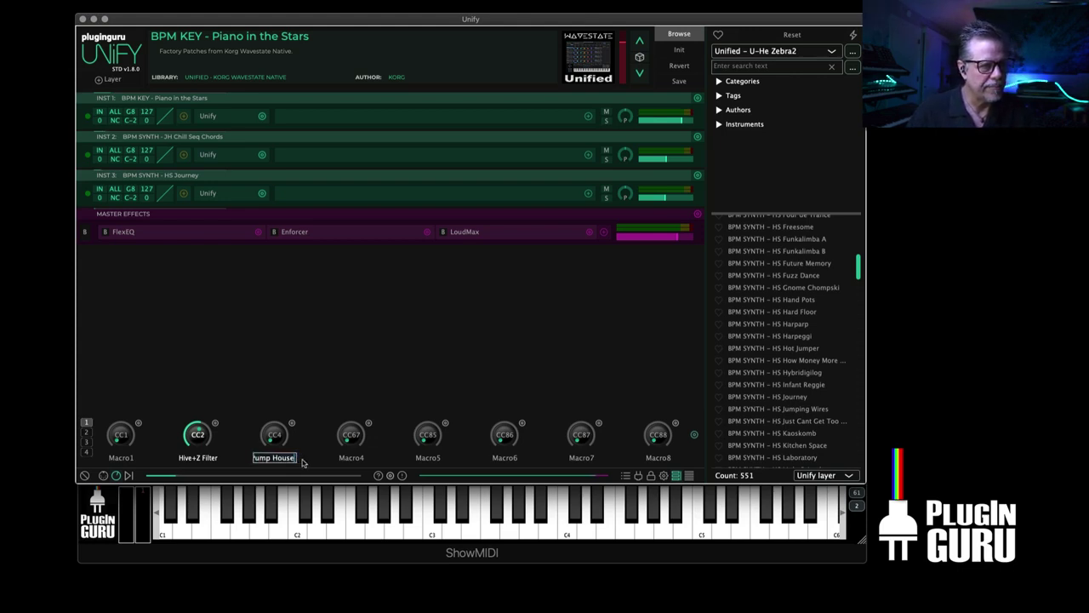
{"action": "key", "text": "Return"}
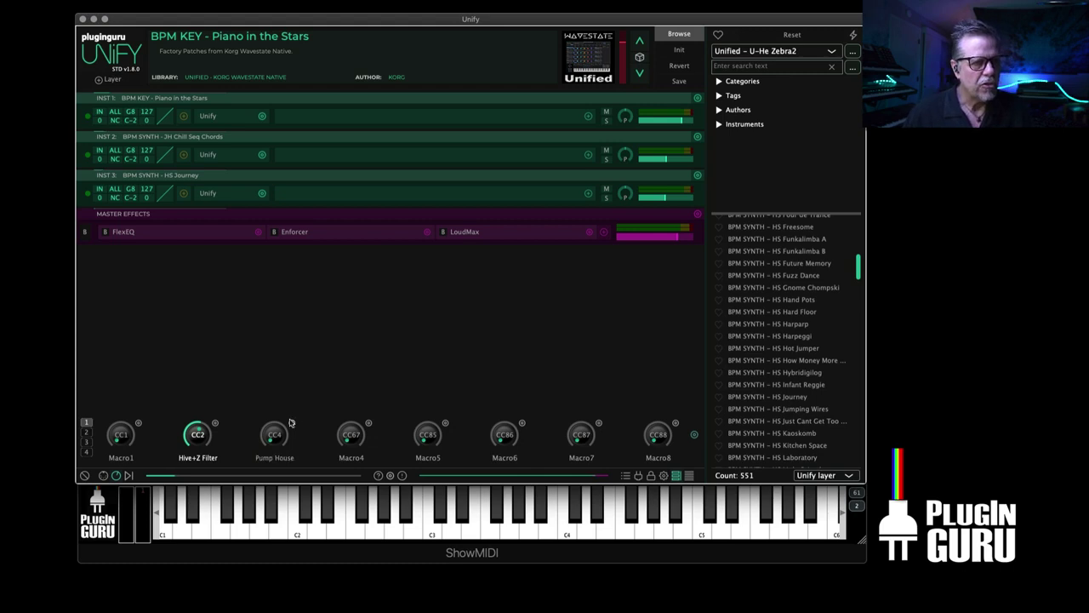
Link the Pump House macro to the Pump House parameter of the piano and second layers
{"action": "left_click", "coordinate": [290, 423]}
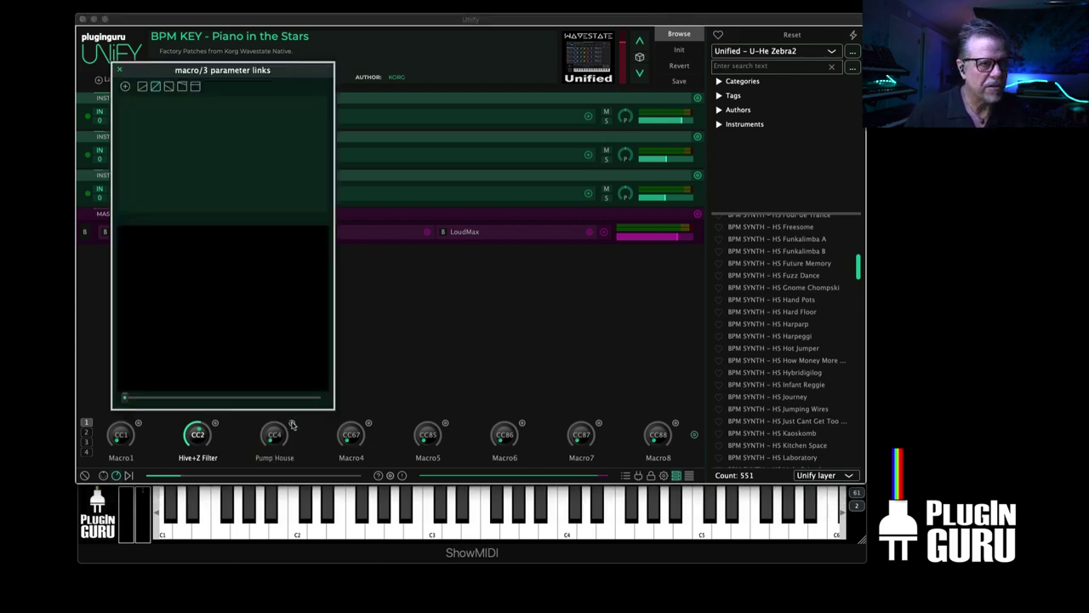
{"action": "left_click", "coordinate": [125, 86]}
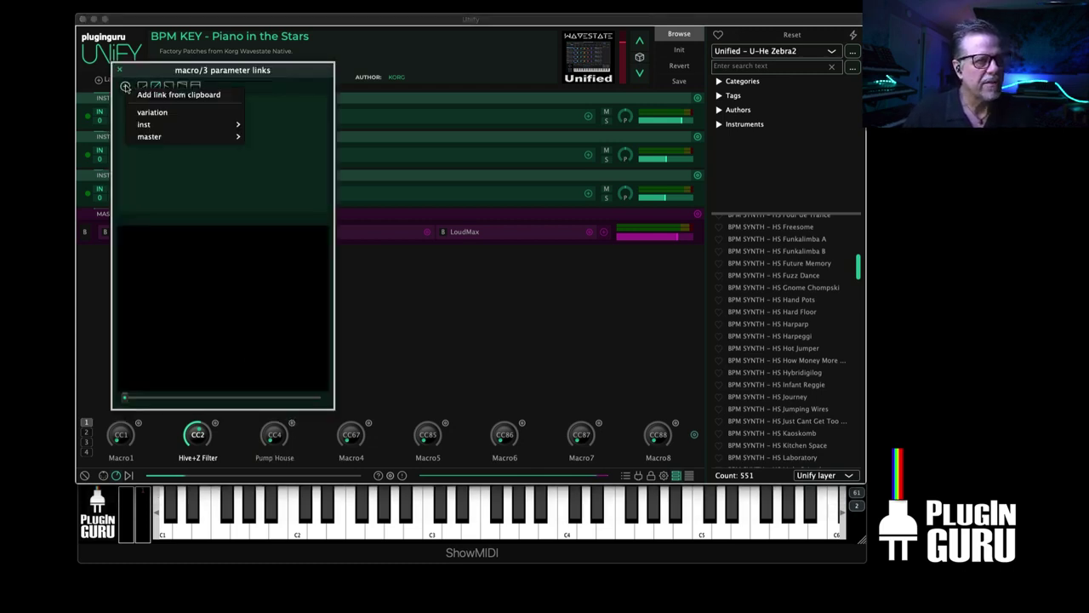
{"action": "mouse_move", "coordinate": [262, 125]}
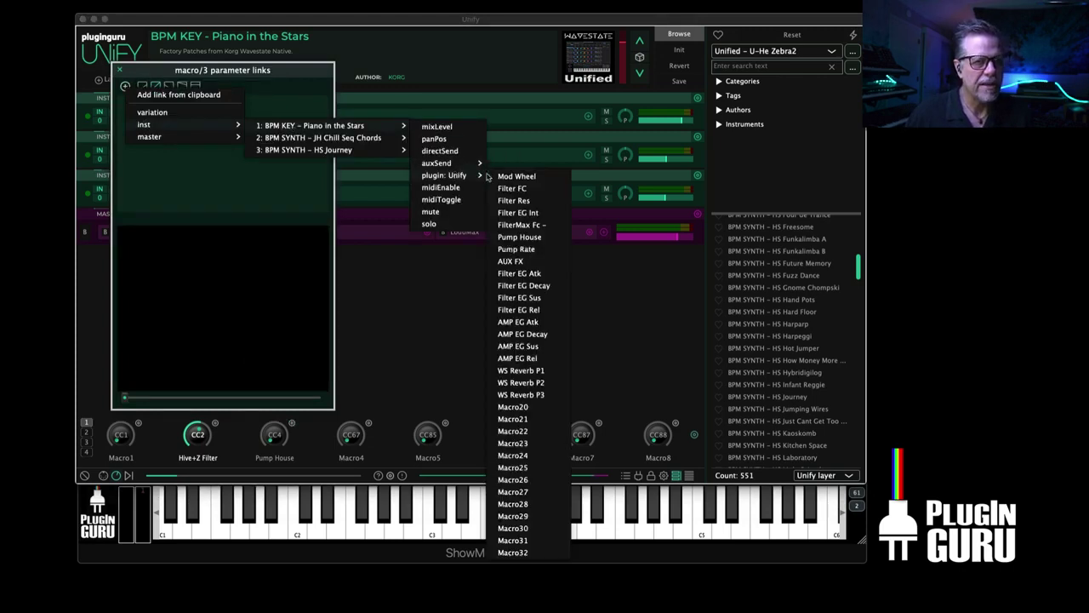
{"action": "left_click", "coordinate": [522, 237]}
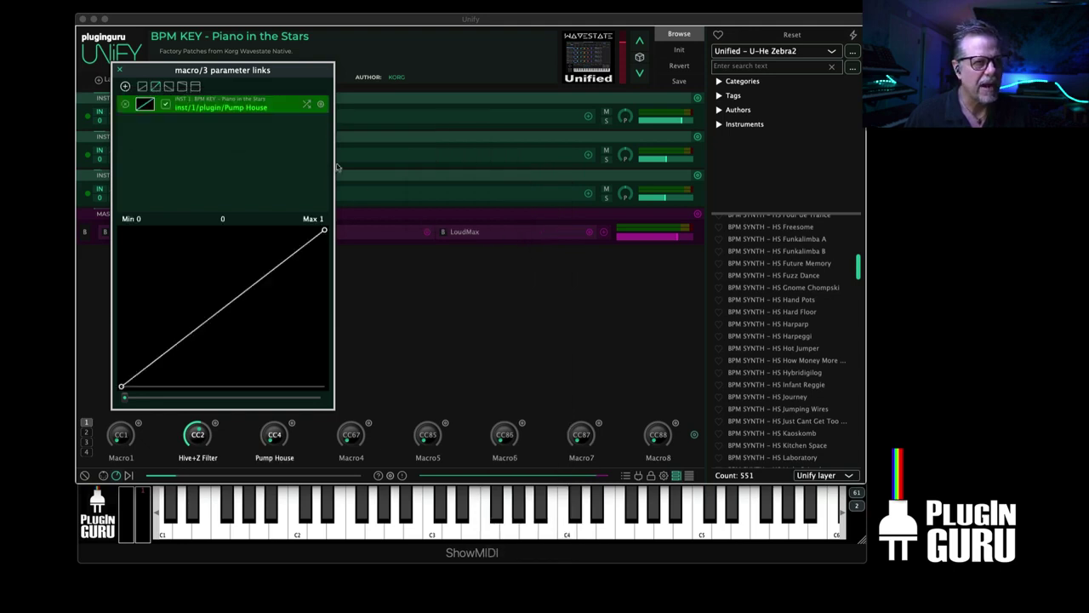
{"action": "left_click", "coordinate": [125, 86]}
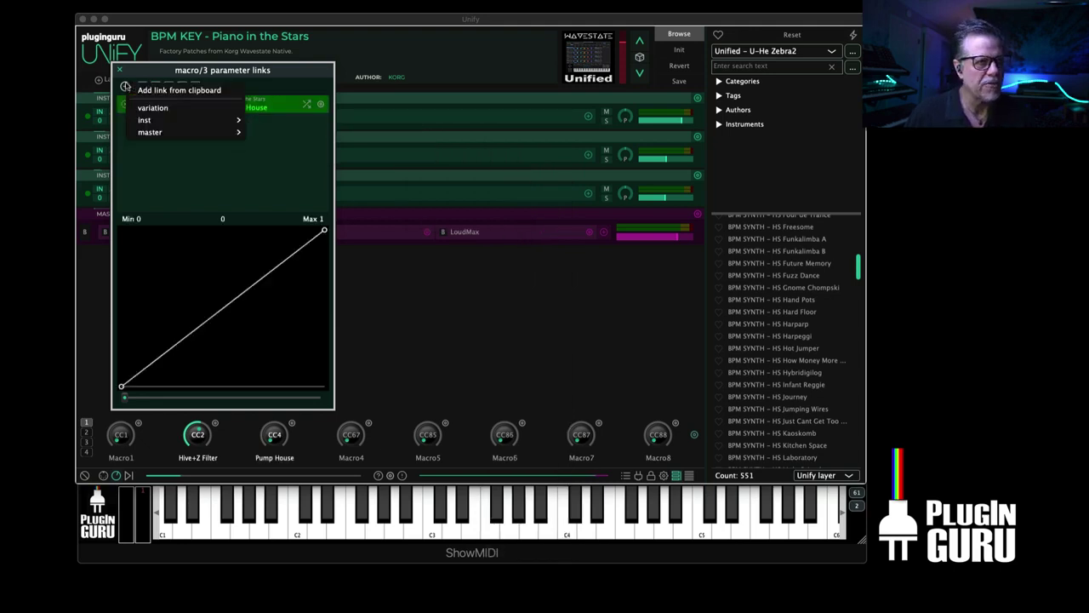
{"action": "mouse_move", "coordinate": [135, 121]}
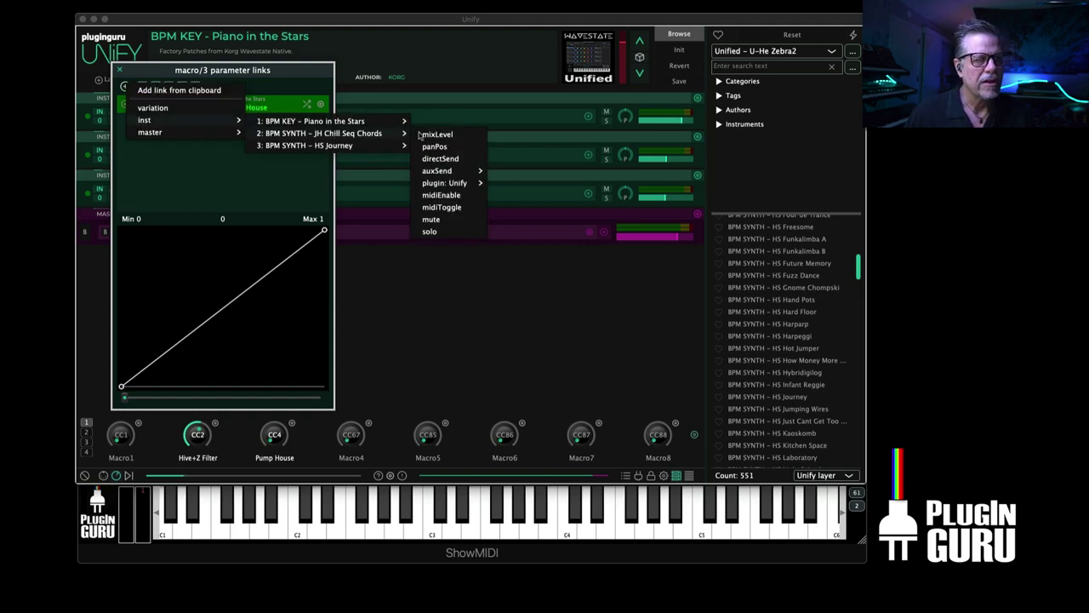
{"action": "mouse_move", "coordinate": [459, 184]}
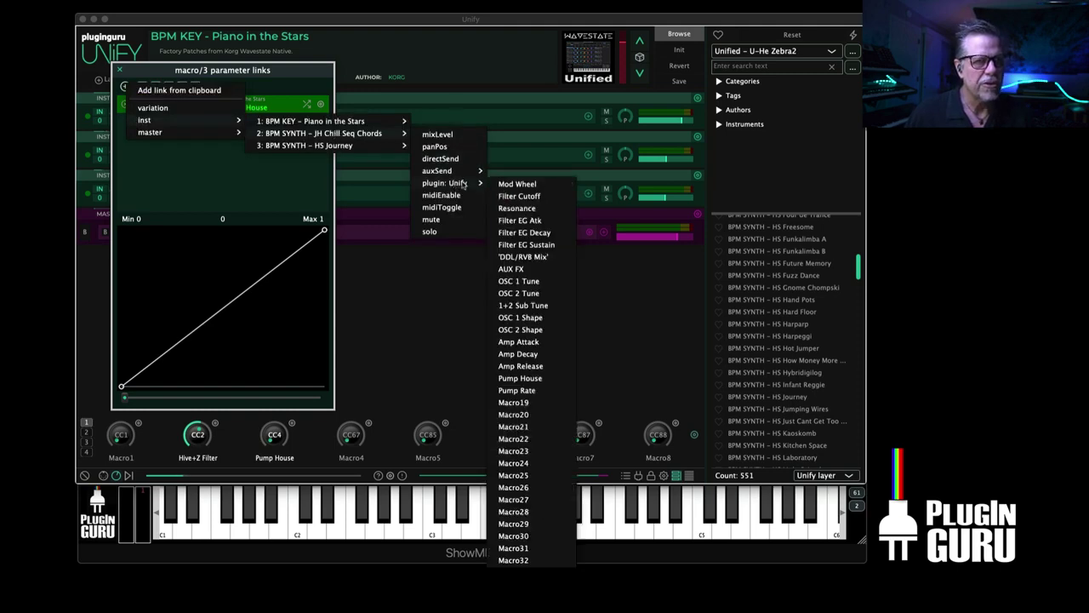
{"action": "left_click", "coordinate": [515, 378]}
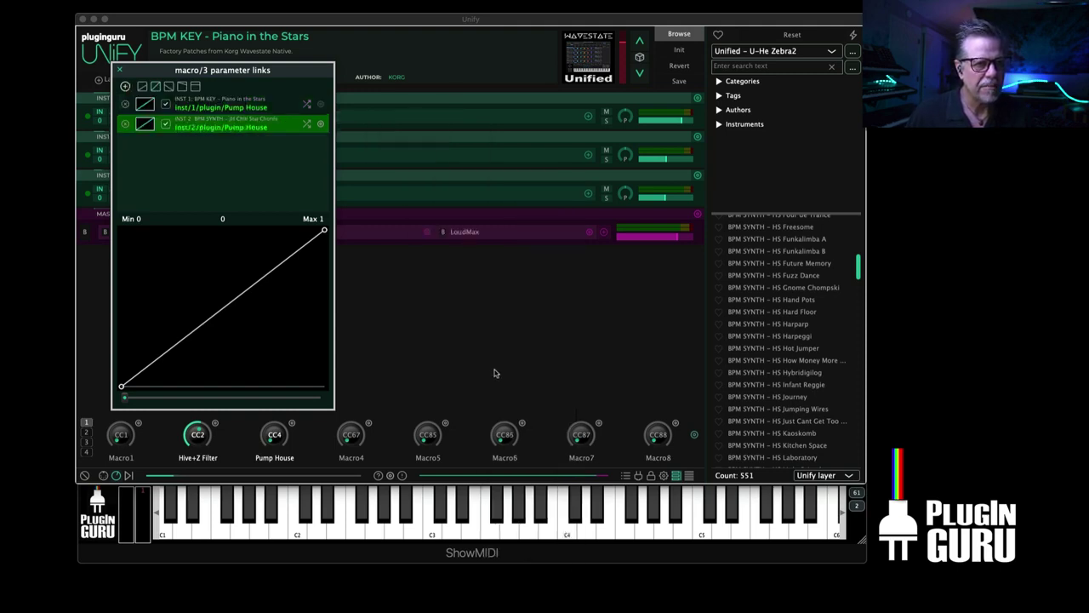
Add the third layer's Pump House link, then turn the Pump House macro up
{"action": "left_click", "coordinate": [126, 87]}
{"action": "mouse_move", "coordinate": [150, 124]}
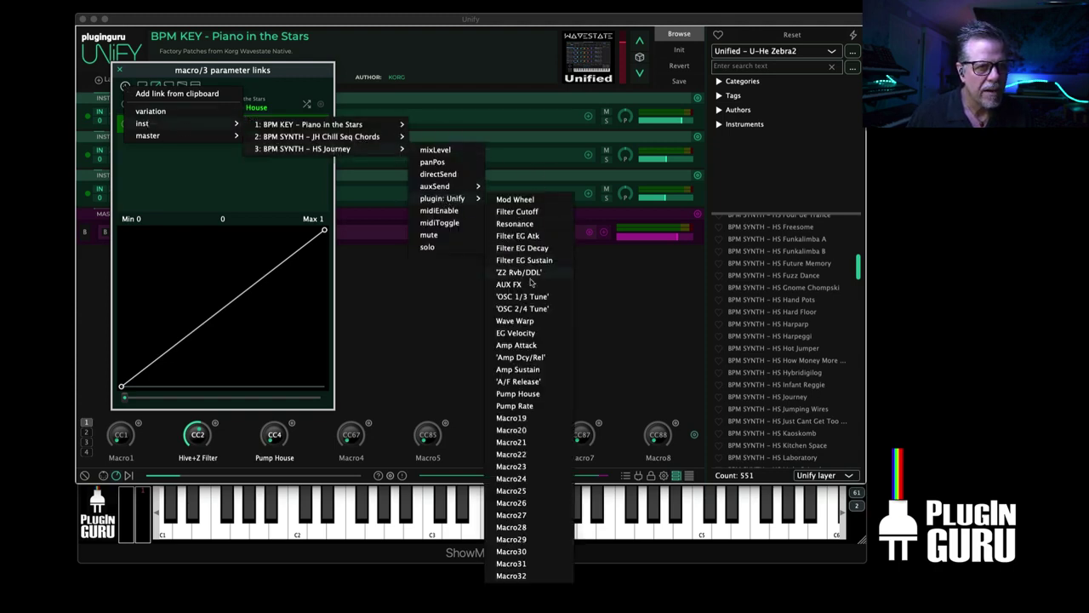
{"action": "left_click", "coordinate": [511, 396]}
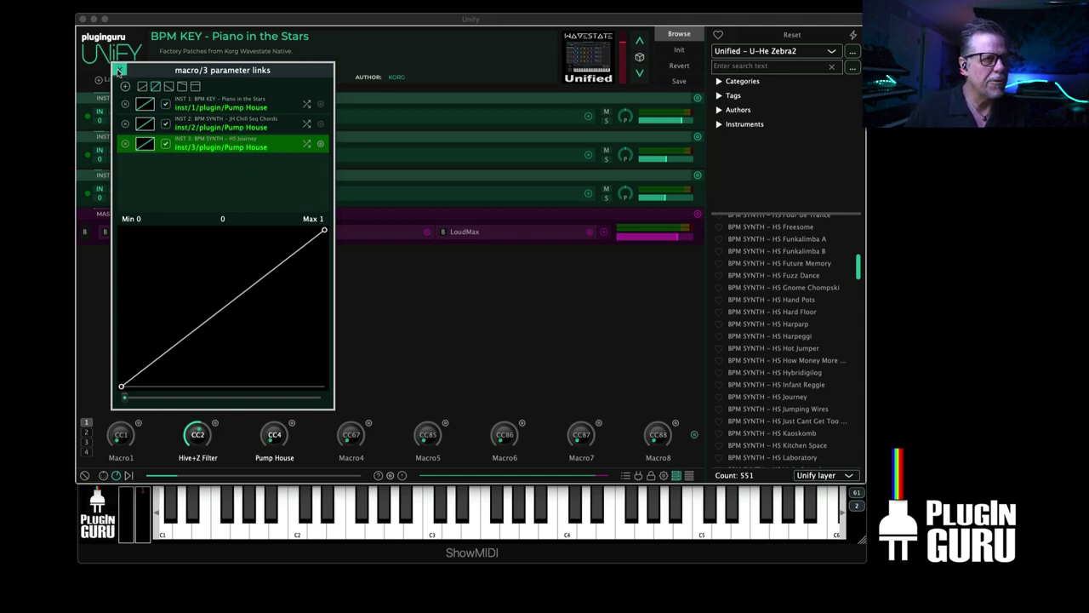
{"action": "left_click", "coordinate": [120, 70]}
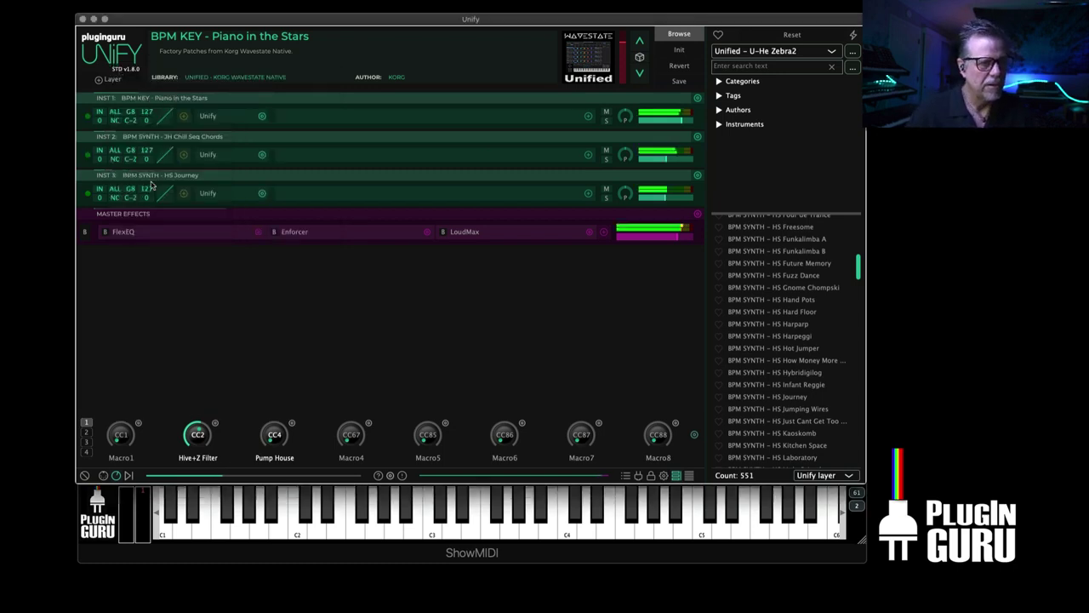
{"action": "left_click_drag", "start_coordinate": [281, 438], "coordinate": [274, 335]}
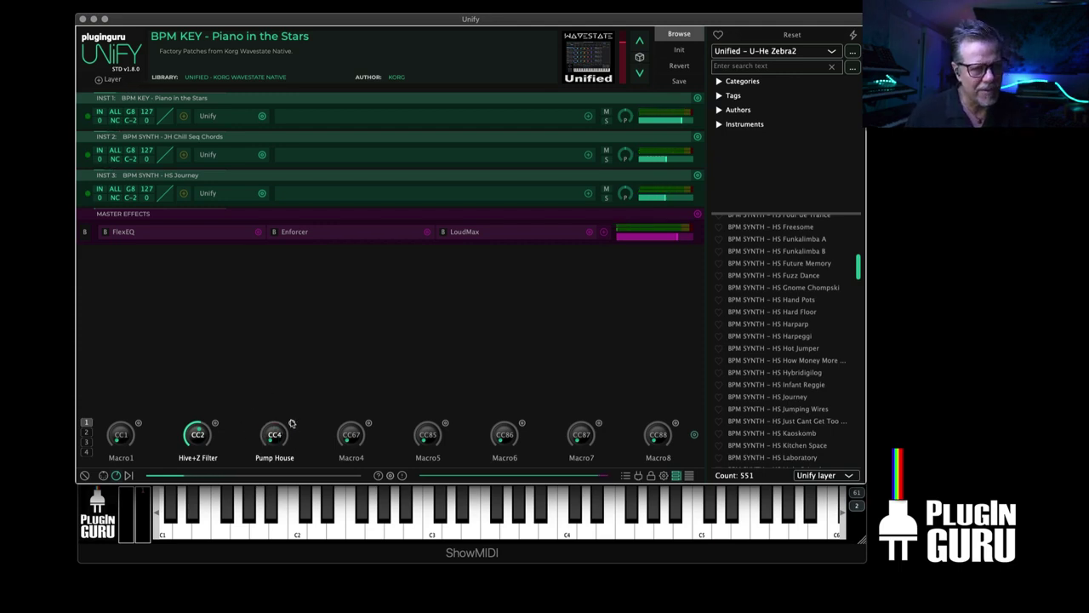
Lower the Pump House macro's piano (inst/1) link maximum to about 0.40, testing at full input
{"action": "right_click", "coordinate": [291, 423]}
{"action": "left_click", "coordinate": [317, 283]}
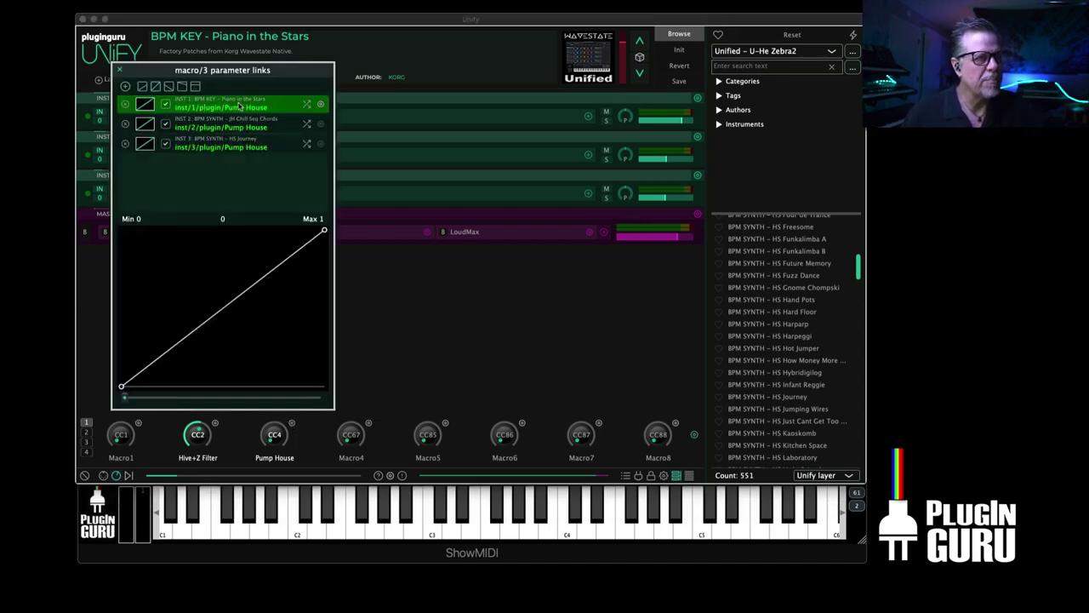
{"action": "left_click_drag", "start_coordinate": [326, 233], "coordinate": [332, 268]}
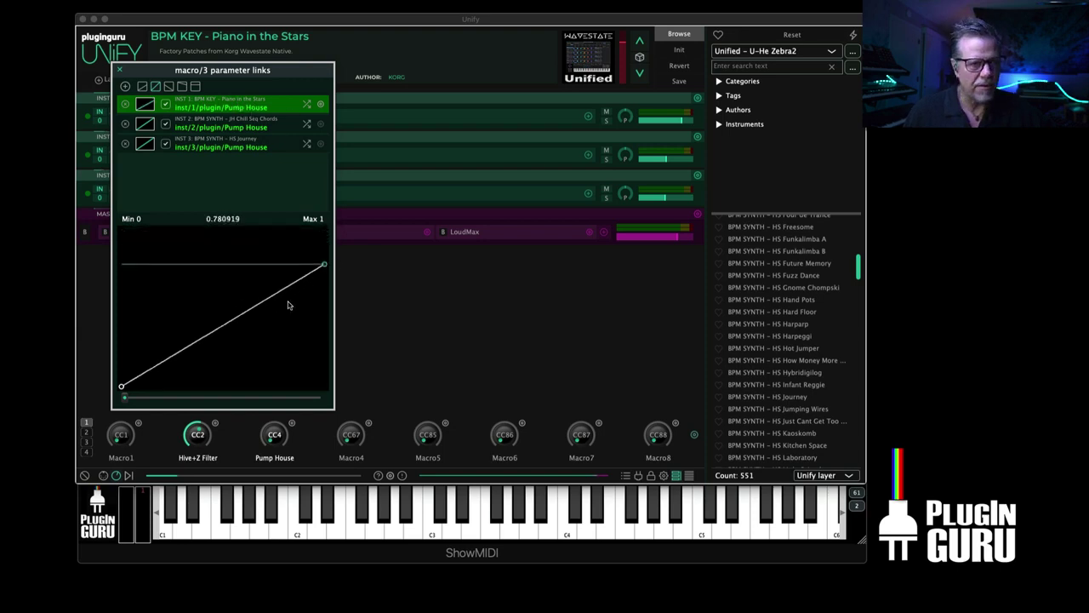
{"action": "left_click_drag", "start_coordinate": [125, 400], "coordinate": [442, 394]}
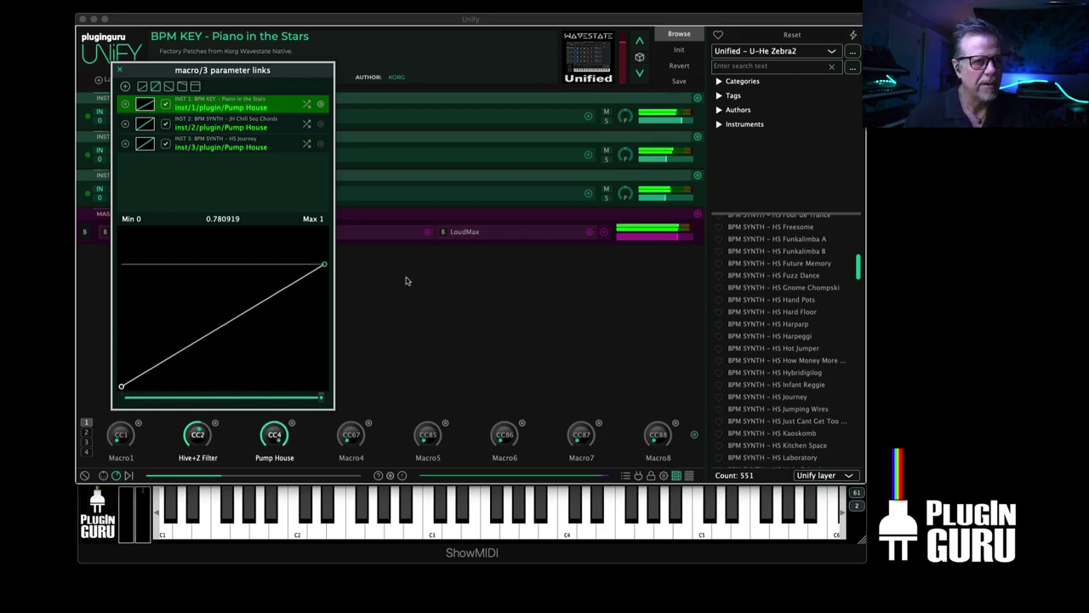
{"action": "left_click_drag", "start_coordinate": [323, 267], "coordinate": [342, 326]}
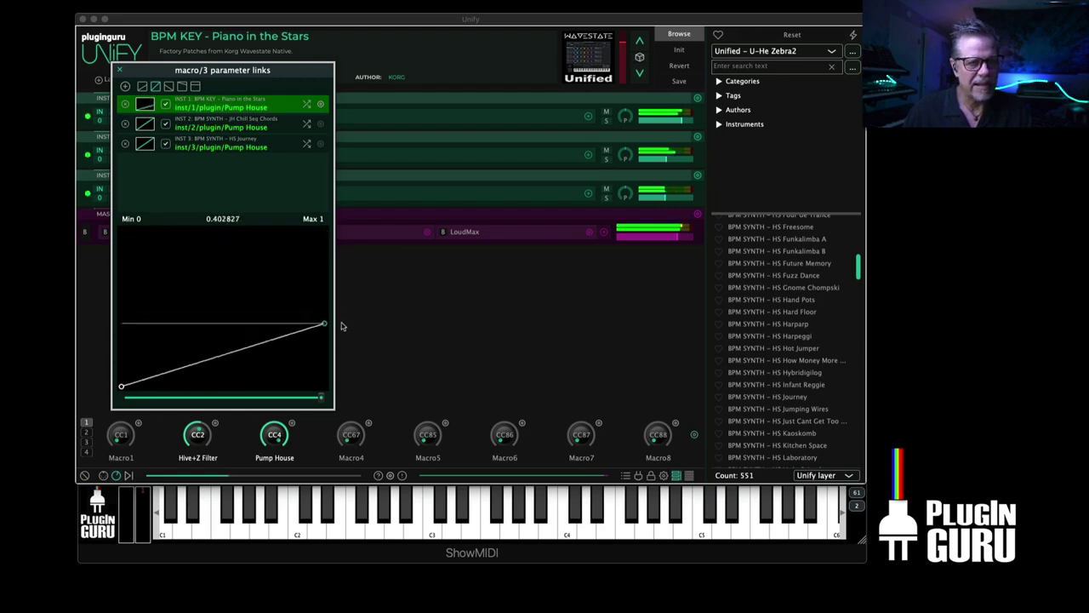
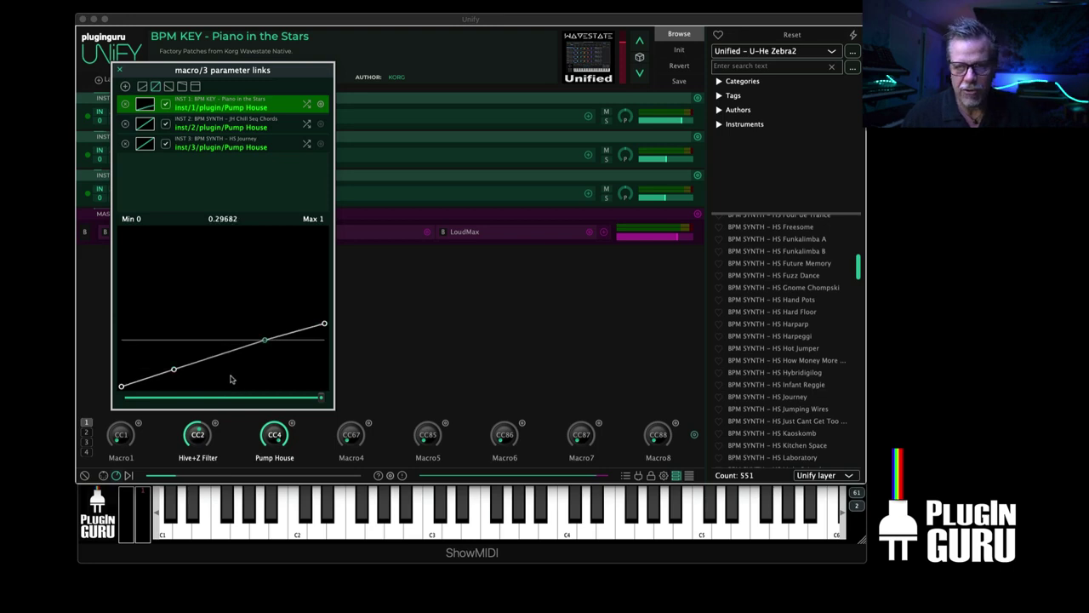
Shape the Pump House curve into a plateau at 1 that drops to 0 at the right end
{"action": "left_click_drag", "start_coordinate": [174, 371], "coordinate": [170, 230]}
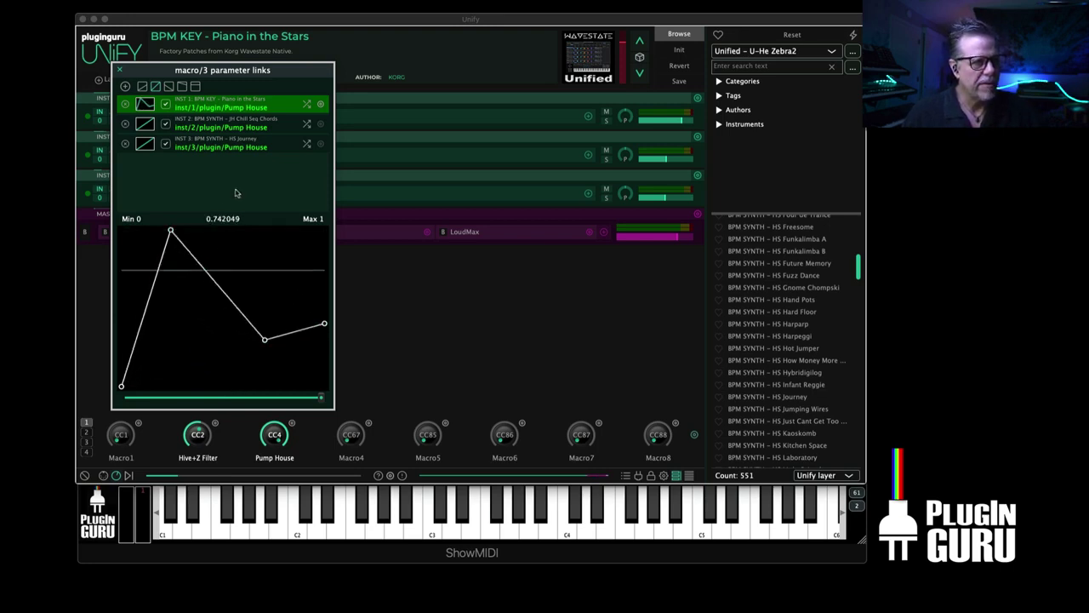
{"action": "left_click_drag", "start_coordinate": [202, 275], "coordinate": [218, 230]}
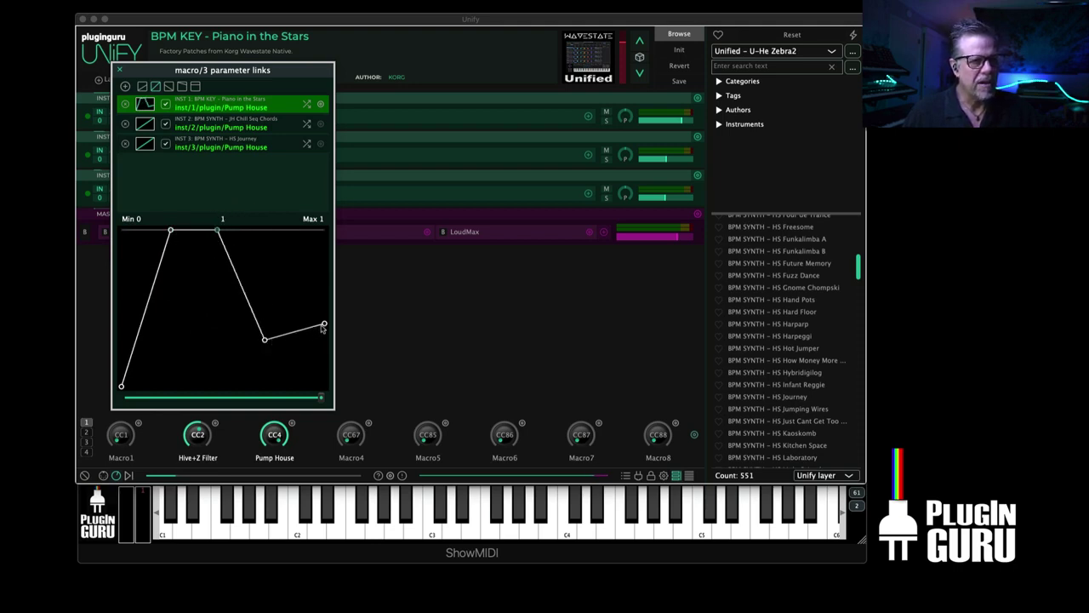
{"action": "left_click_drag", "start_coordinate": [323, 327], "coordinate": [320, 476]}
{"action": "left_click_drag", "start_coordinate": [264, 355], "coordinate": [256, 425]}
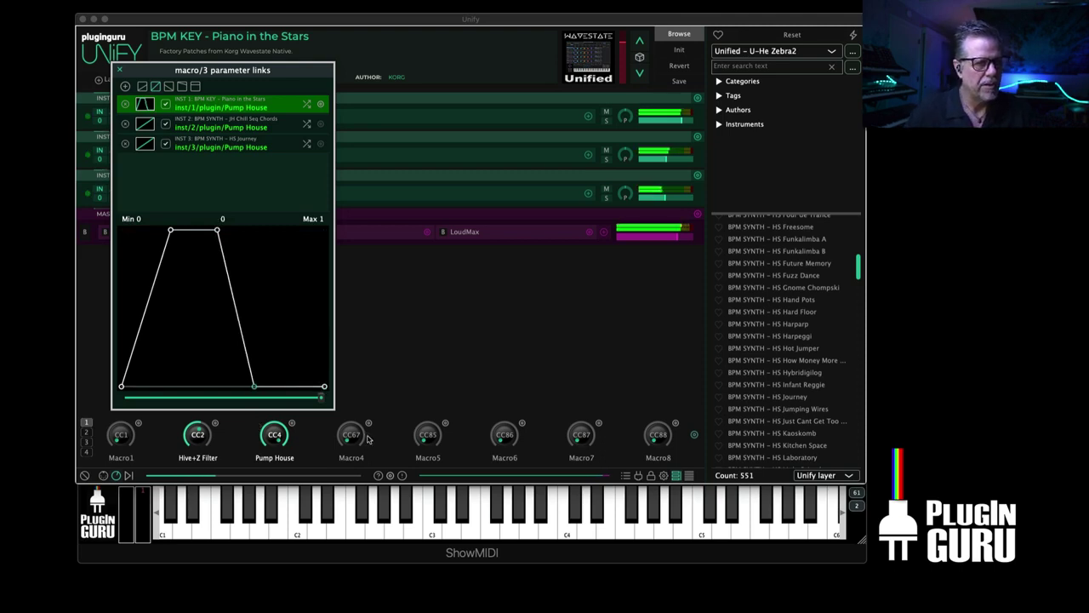
Sweep the macro value across the plateau up to maximum, then close the macro/3 links window
{"action": "left_click_drag", "start_coordinate": [322, 397], "coordinate": [231, 403]}
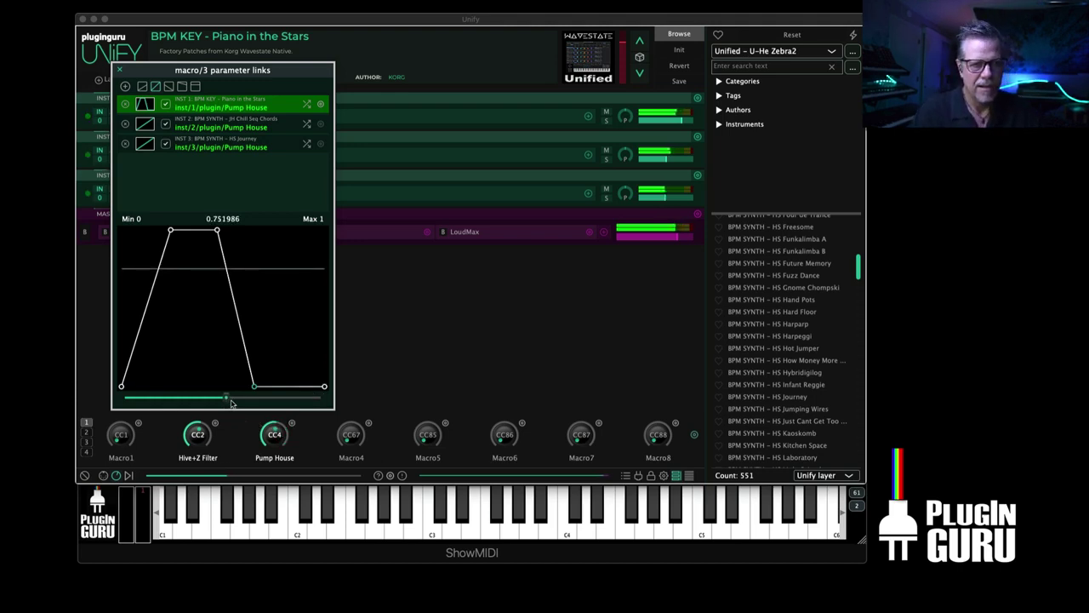
{"action": "left_click", "coordinate": [212, 400]}
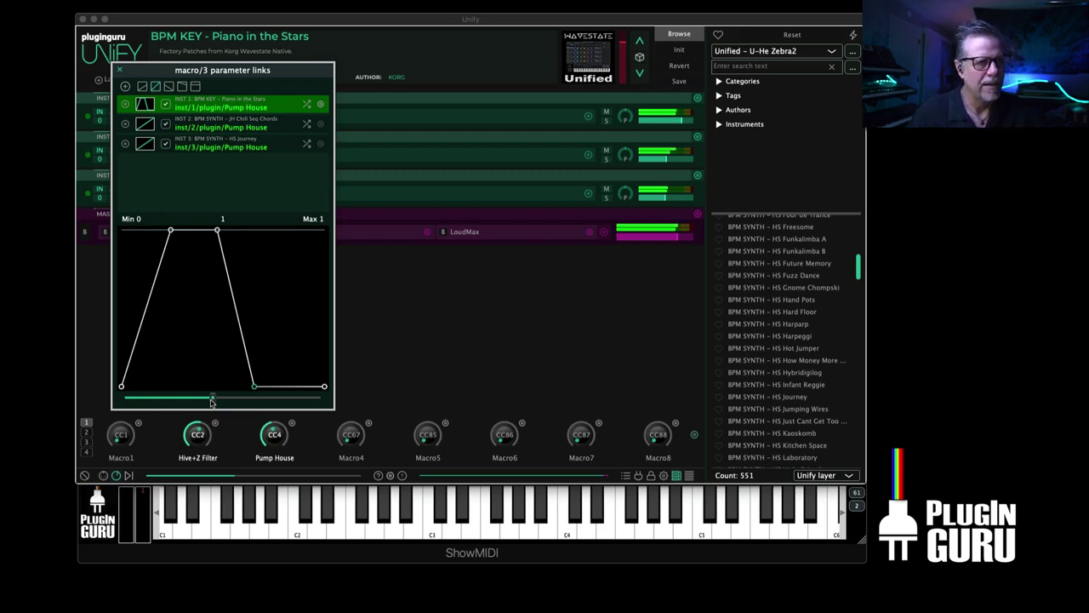
{"action": "left_click_drag", "start_coordinate": [213, 401], "coordinate": [345, 401]}
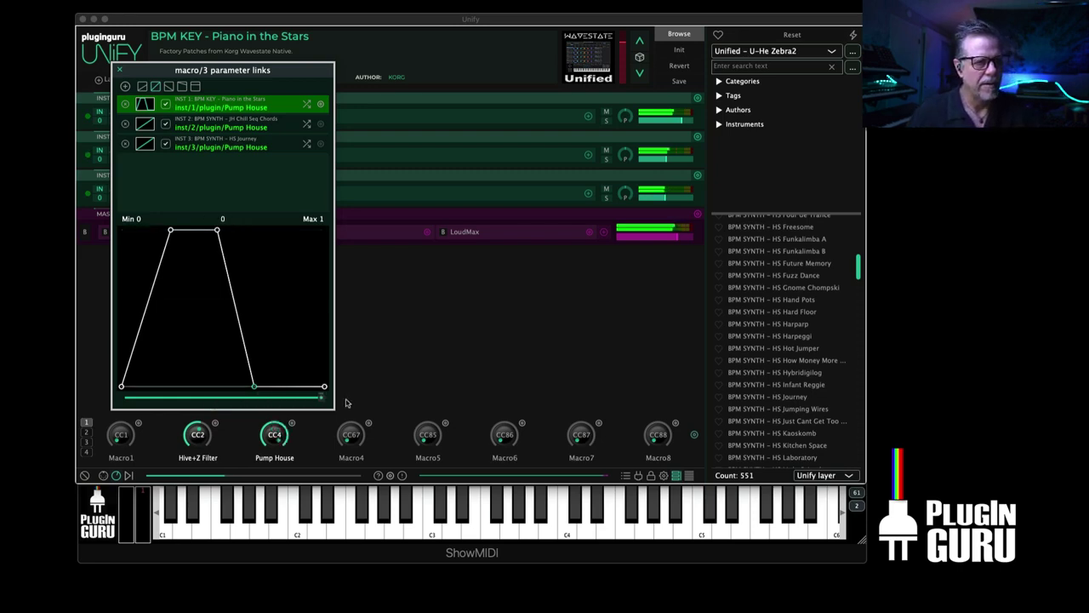
{"action": "left_click", "coordinate": [121, 71]}
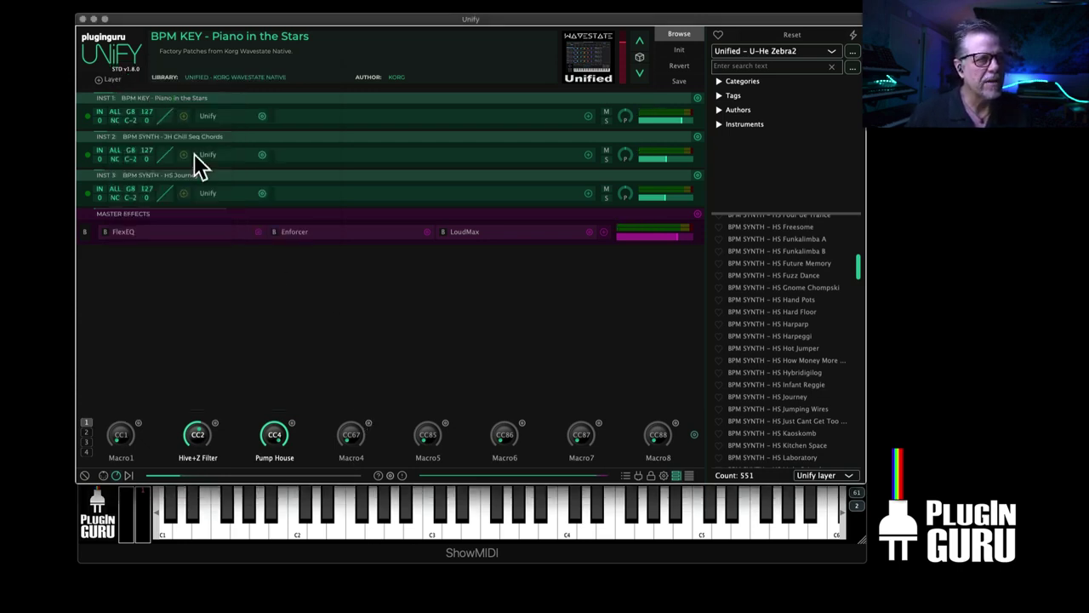
Power off the JH Chill Seq Chords and HS Journey layers after testing Piano in the Stars' mute
{"action": "left_click", "coordinate": [87, 156]}
{"action": "left_click", "coordinate": [88, 156]}
{"action": "left_click", "coordinate": [87, 193]}
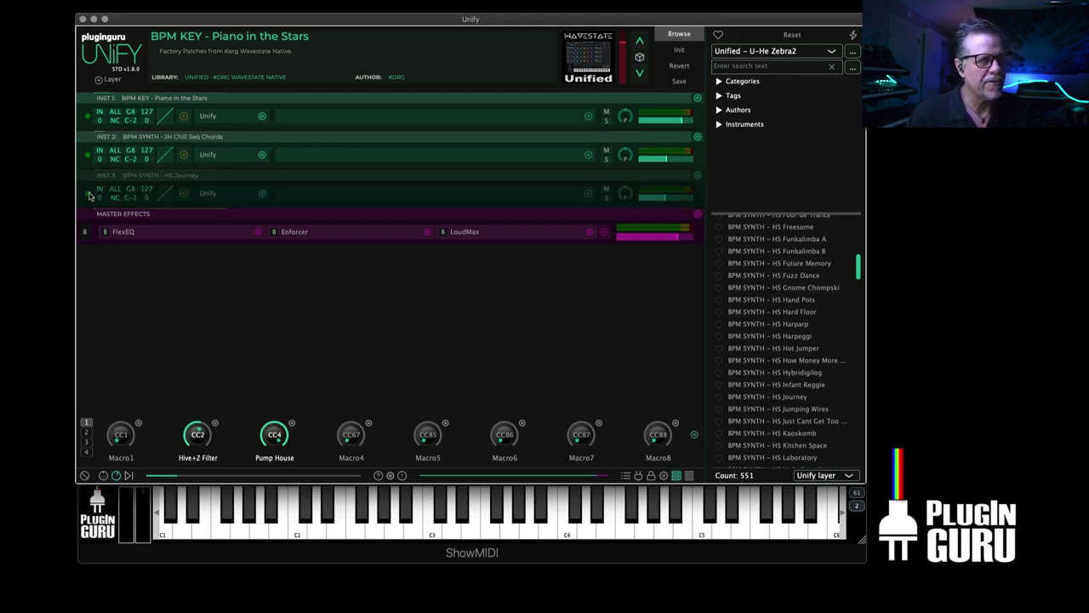
{"action": "left_click", "coordinate": [87, 156]}
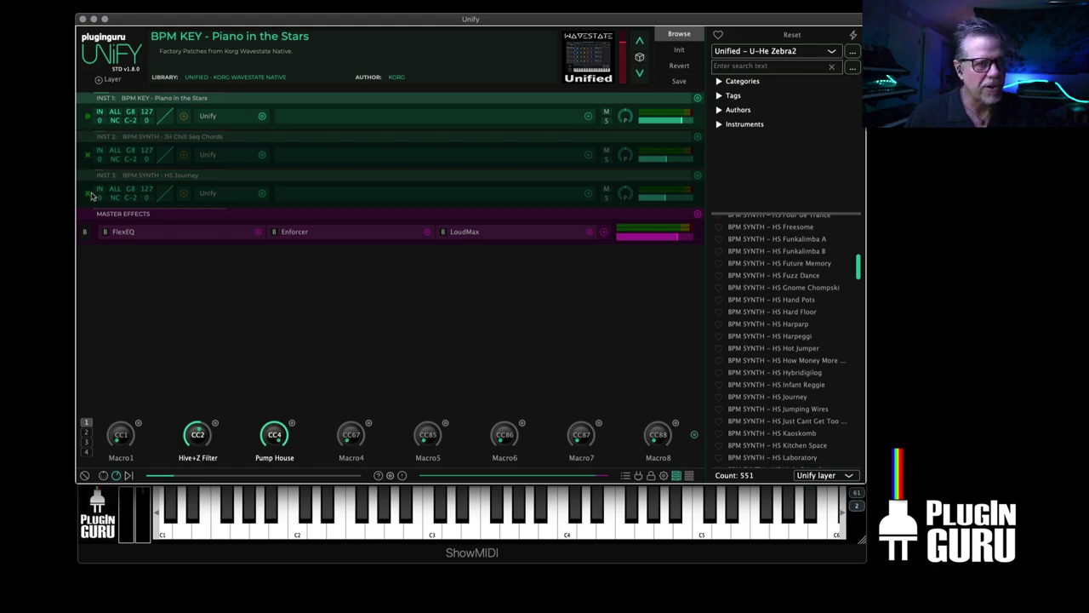
{"action": "left_click", "coordinate": [606, 113]}
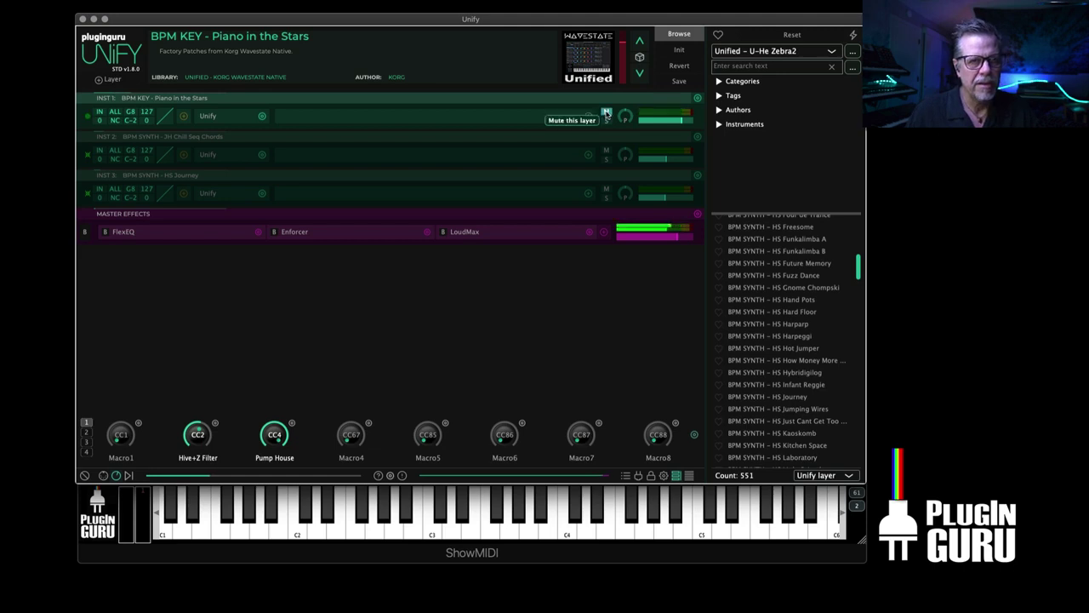
{"action": "left_click", "coordinate": [606, 113]}
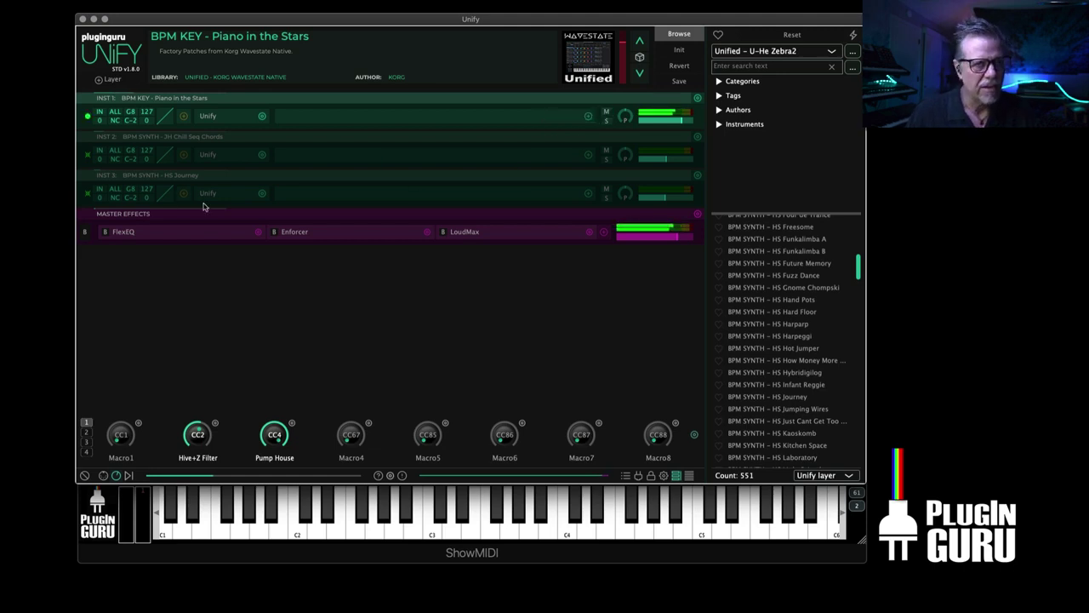
{"action": "left_click", "coordinate": [88, 155]}
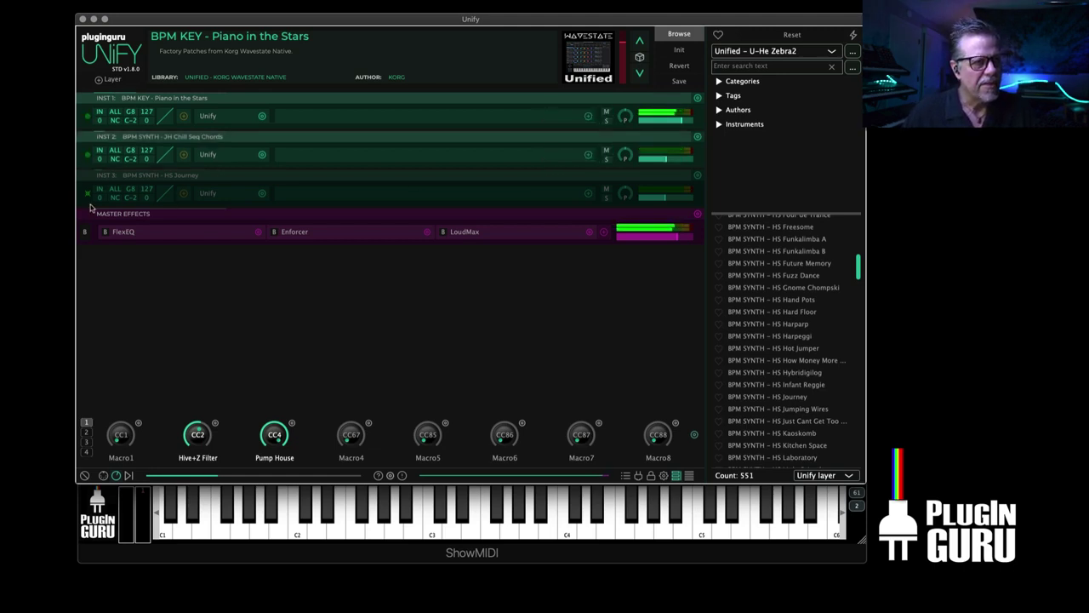
{"action": "left_click", "coordinate": [88, 195]}
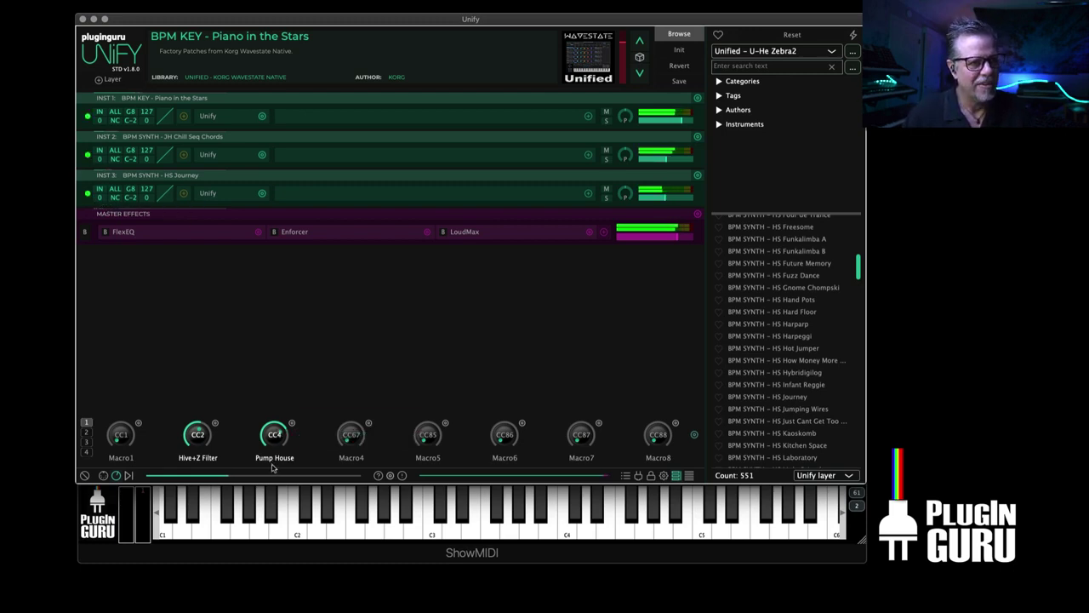
{"action": "left_click", "coordinate": [88, 154]}
{"action": "left_click", "coordinate": [87, 194]}
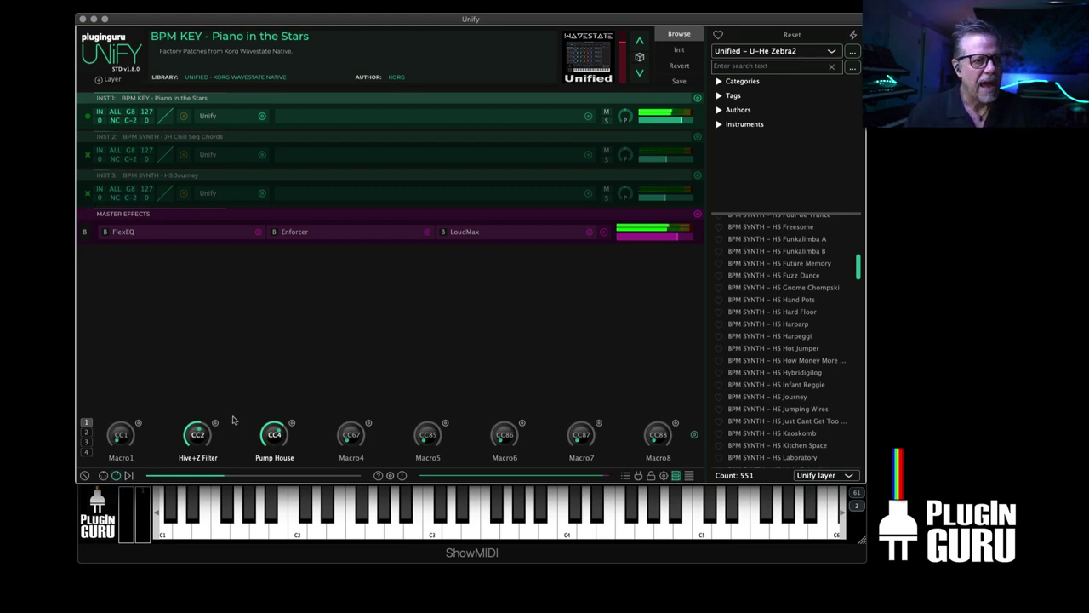
Link Macro4 to layer 2's midiEnable and sweep the macro value to test it
{"action": "left_click", "coordinate": [368, 423]}
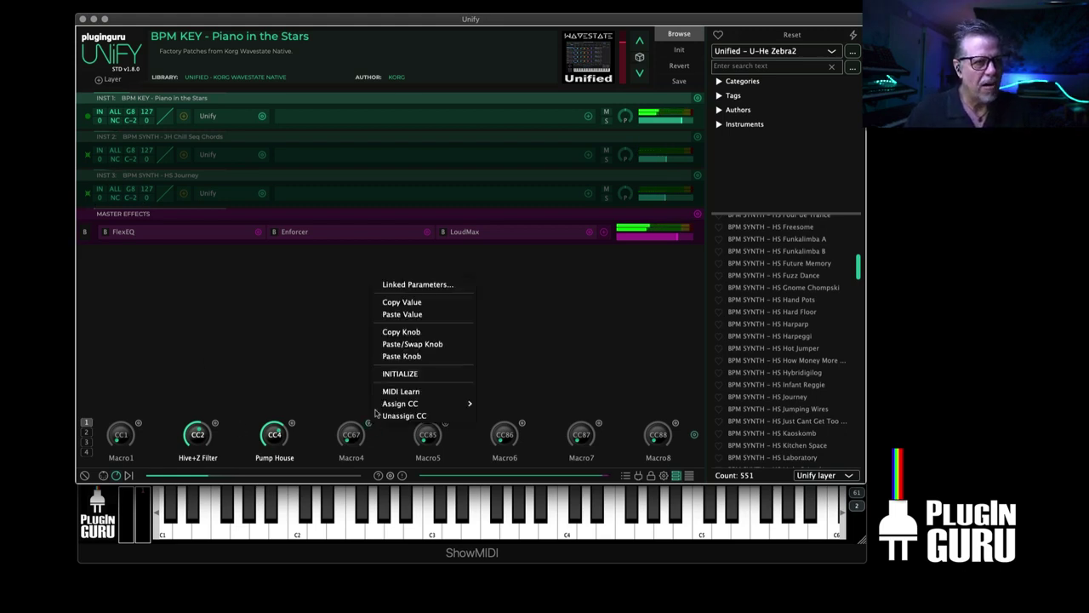
{"action": "left_click", "coordinate": [405, 291]}
{"action": "left_click", "coordinate": [124, 88]}
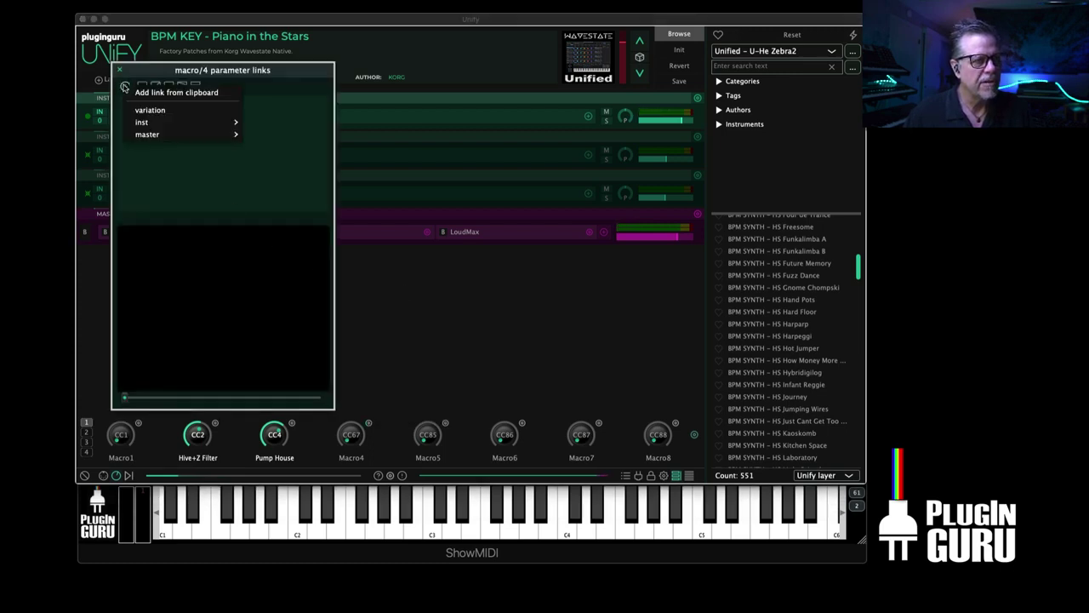
{"action": "mouse_move", "coordinate": [142, 122]}
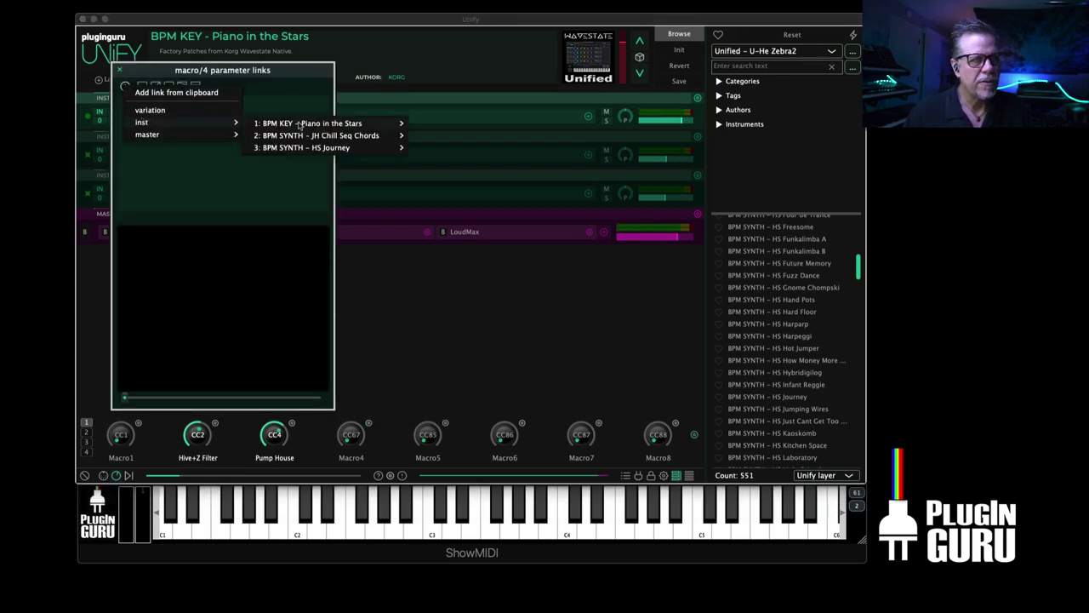
{"action": "mouse_move", "coordinate": [298, 136]}
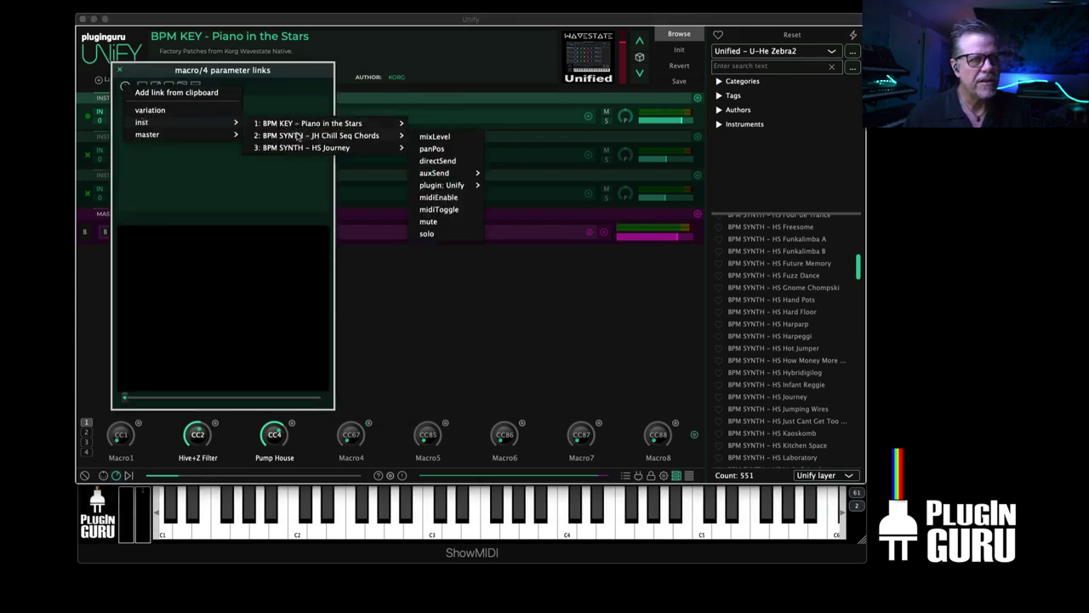
{"action": "left_click", "coordinate": [437, 197]}
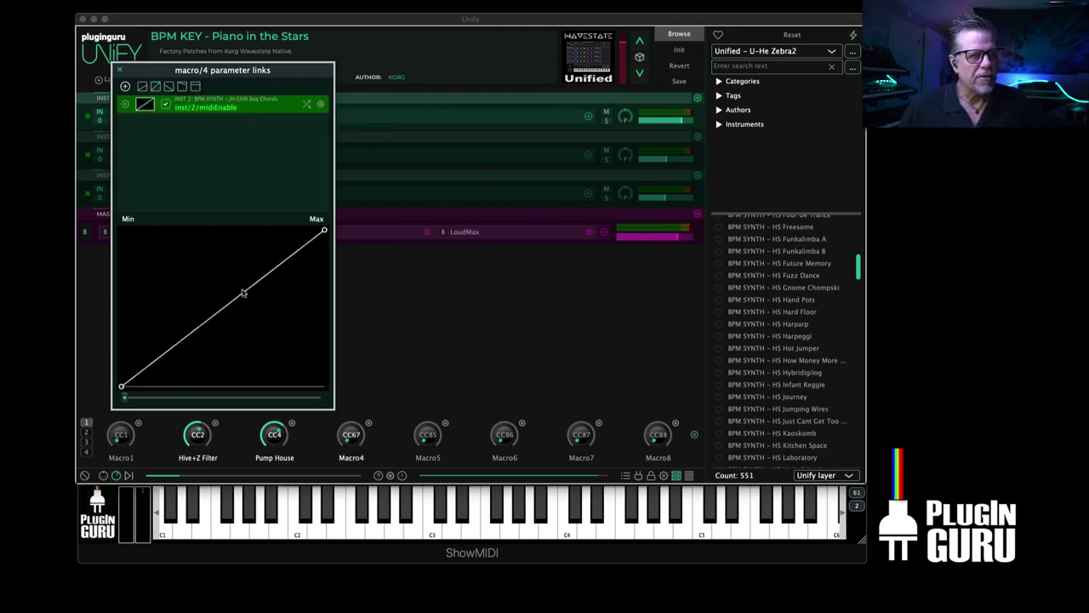
{"action": "left_click_drag", "start_coordinate": [126, 399], "coordinate": [207, 408]}
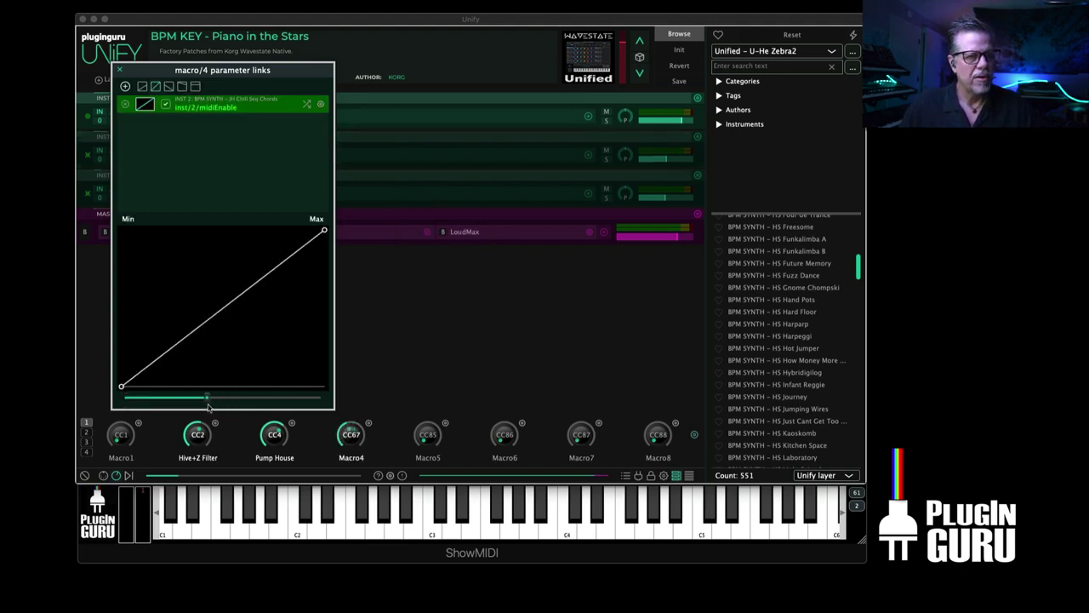
Replace the link's target with Piano in the Stars' (inst 1) midiToggle
{"action": "left_click", "coordinate": [321, 104]}
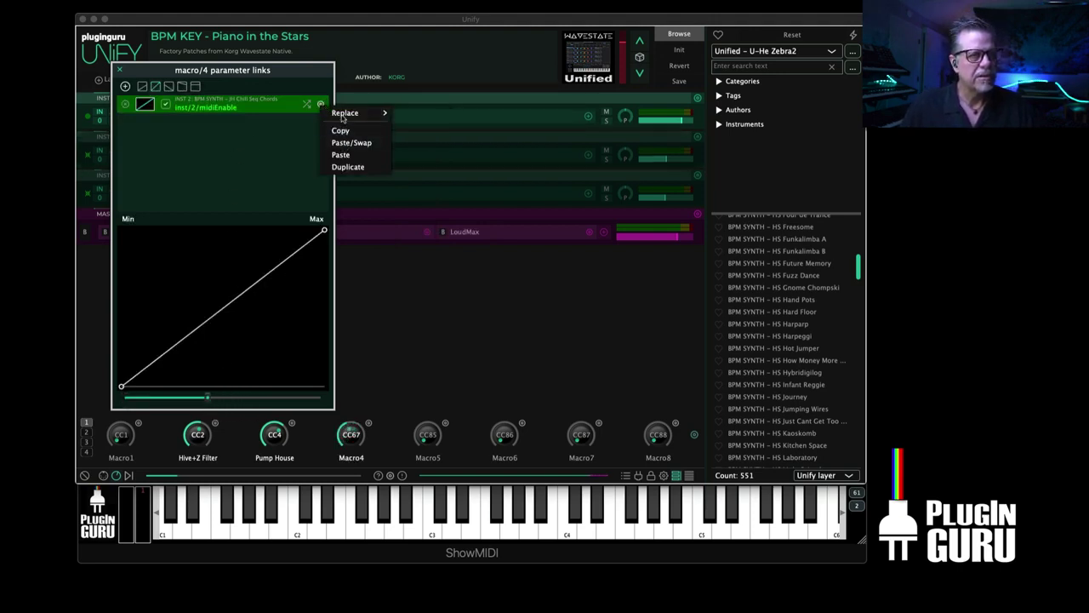
{"action": "mouse_move", "coordinate": [342, 114]}
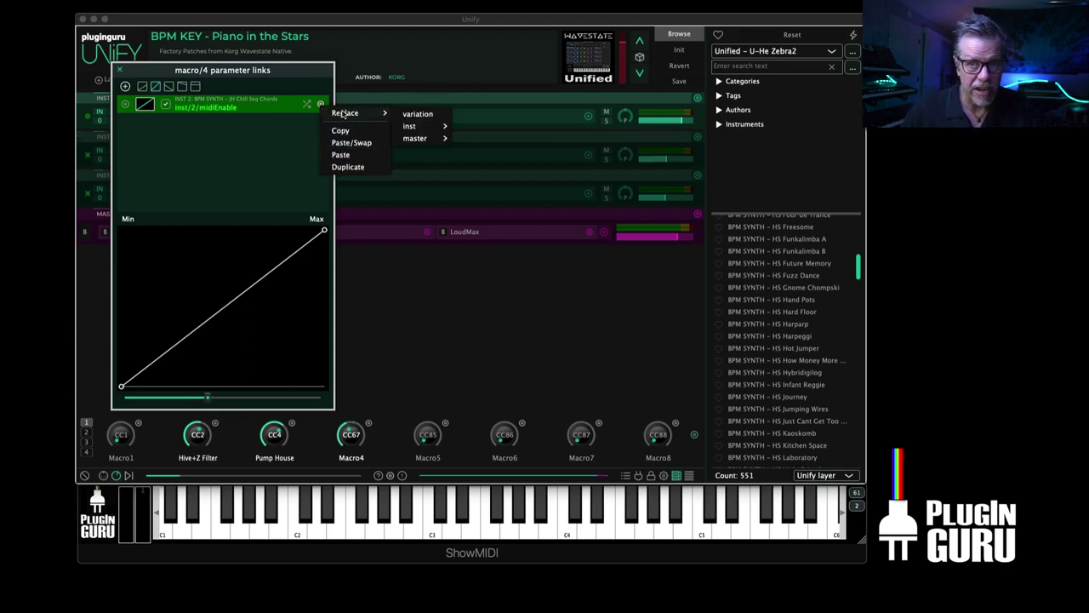
{"action": "left_click", "coordinate": [204, 151]}
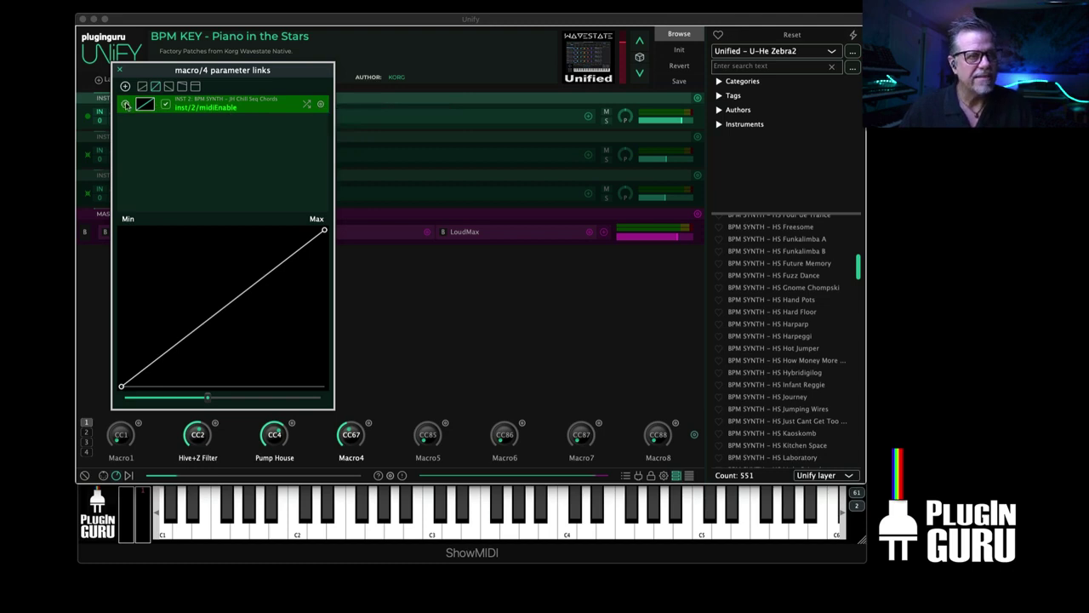
{"action": "left_click", "coordinate": [321, 104]}
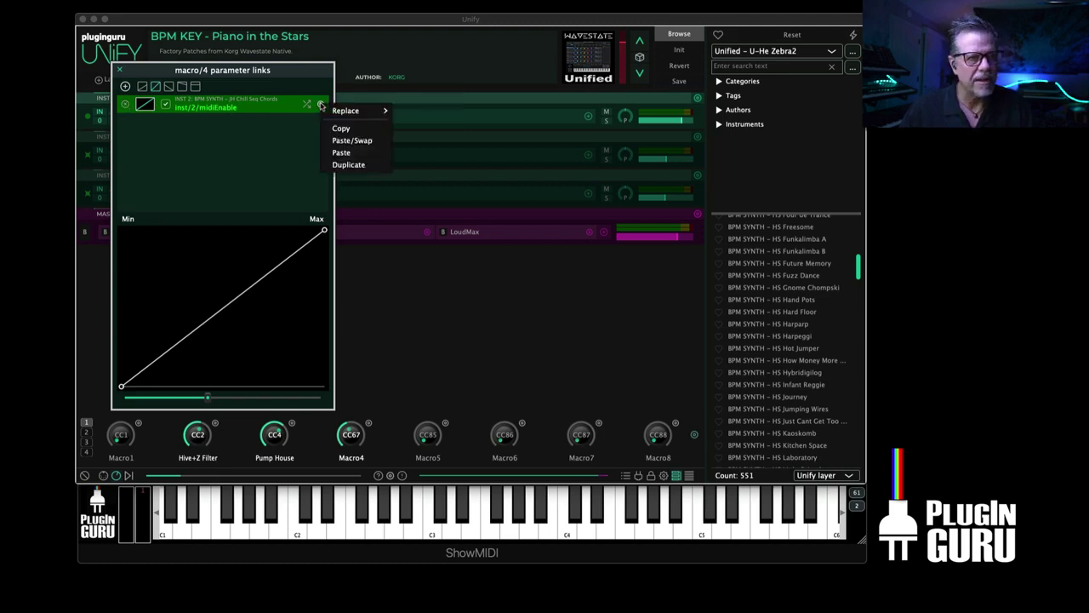
{"action": "mouse_move", "coordinate": [349, 112]}
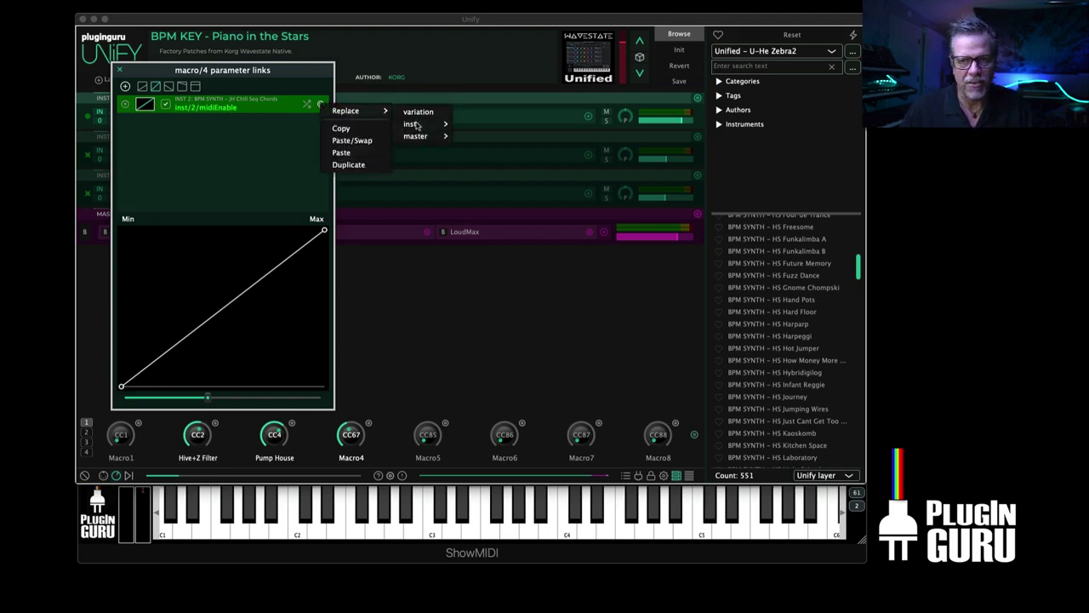
{"action": "mouse_move", "coordinate": [417, 126]}
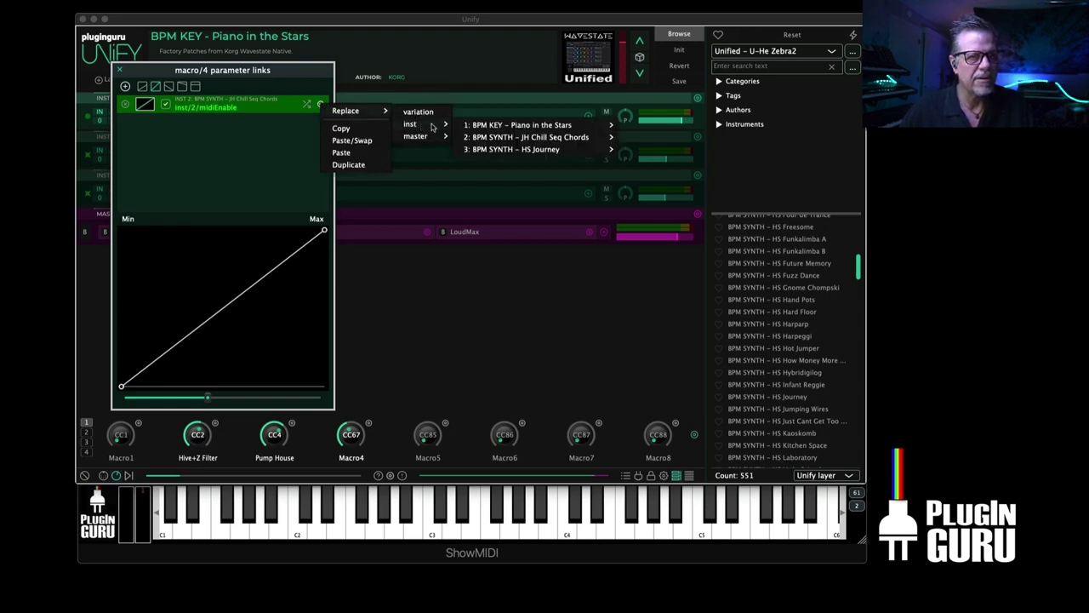
{"action": "mouse_move", "coordinate": [509, 126]}
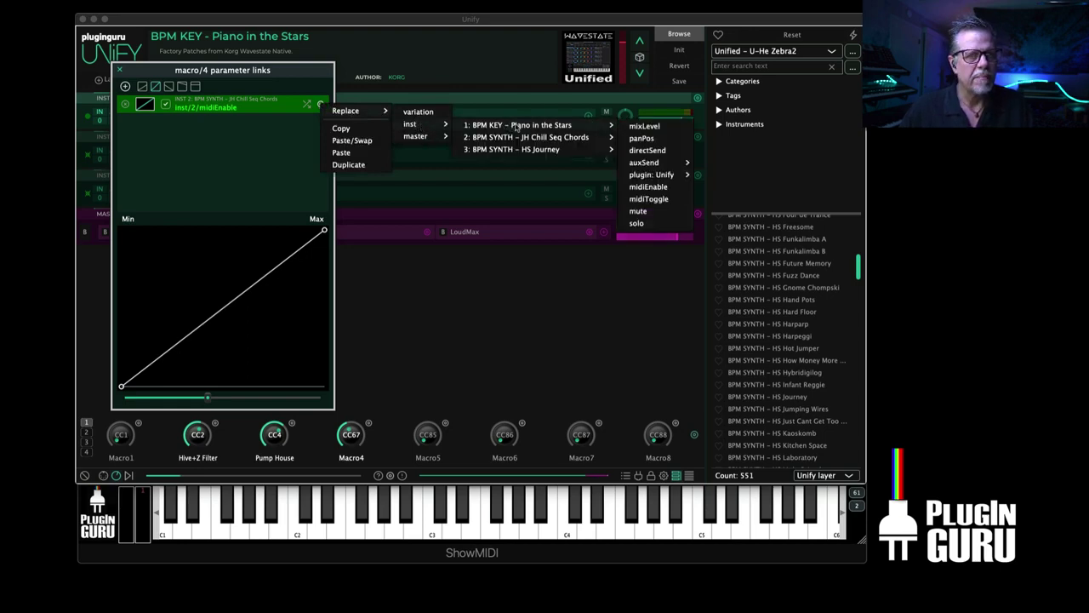
{"action": "left_click", "coordinate": [648, 199]}
Turn the macro to minimum and replace the link target with inst 2 JH Chill Seq Chords' midiEnable
{"action": "left_click_drag", "start_coordinate": [220, 395], "coordinate": [71, 395]}
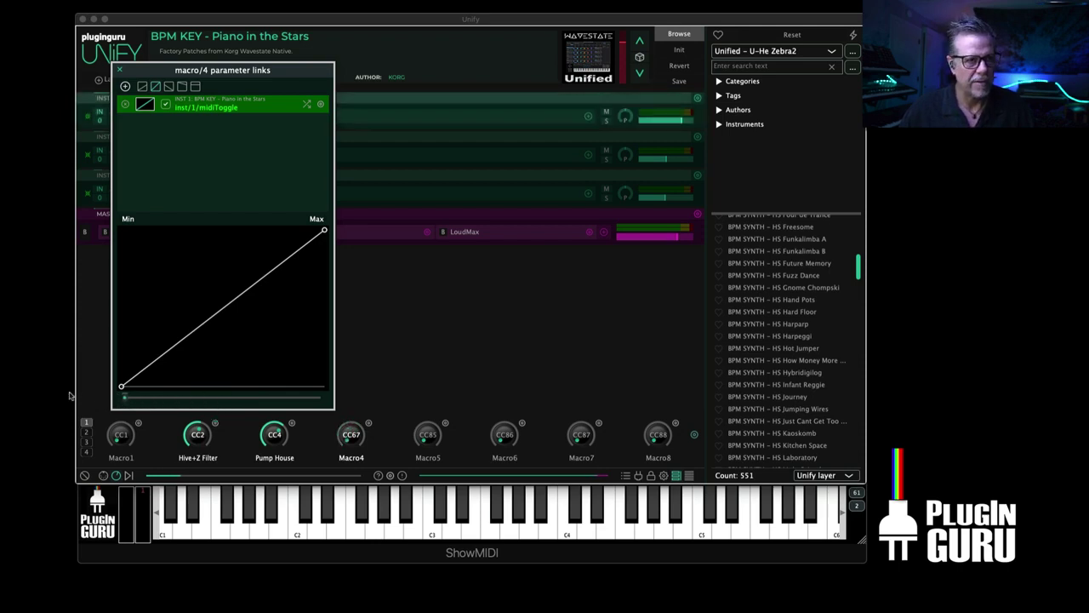
{"action": "left_click", "coordinate": [320, 104]}
{"action": "mouse_move", "coordinate": [344, 110]}
{"action": "mouse_move", "coordinate": [418, 131]}
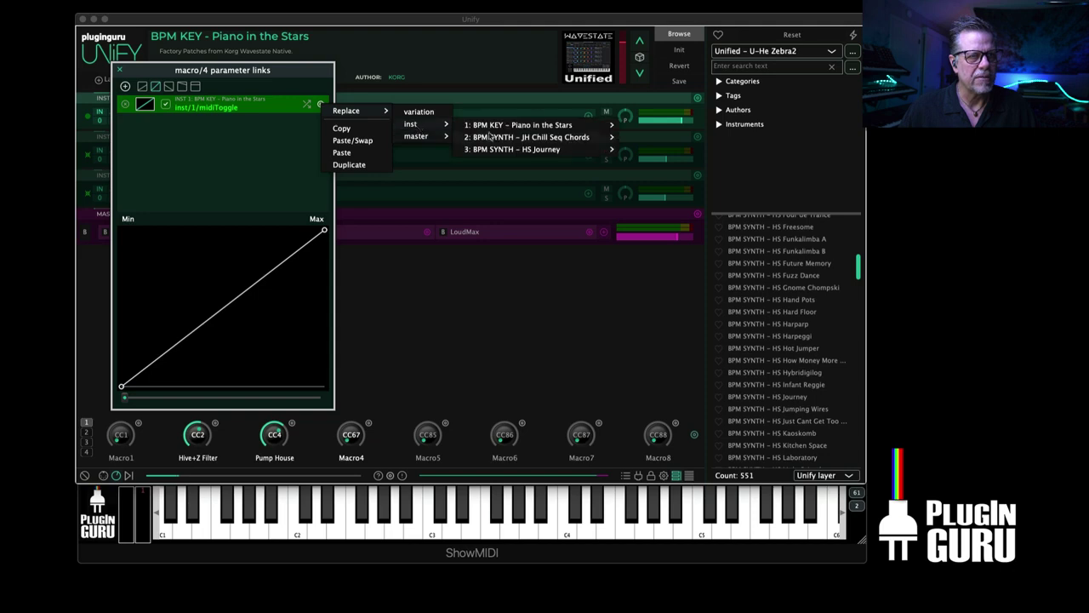
{"action": "mouse_move", "coordinate": [544, 126]}
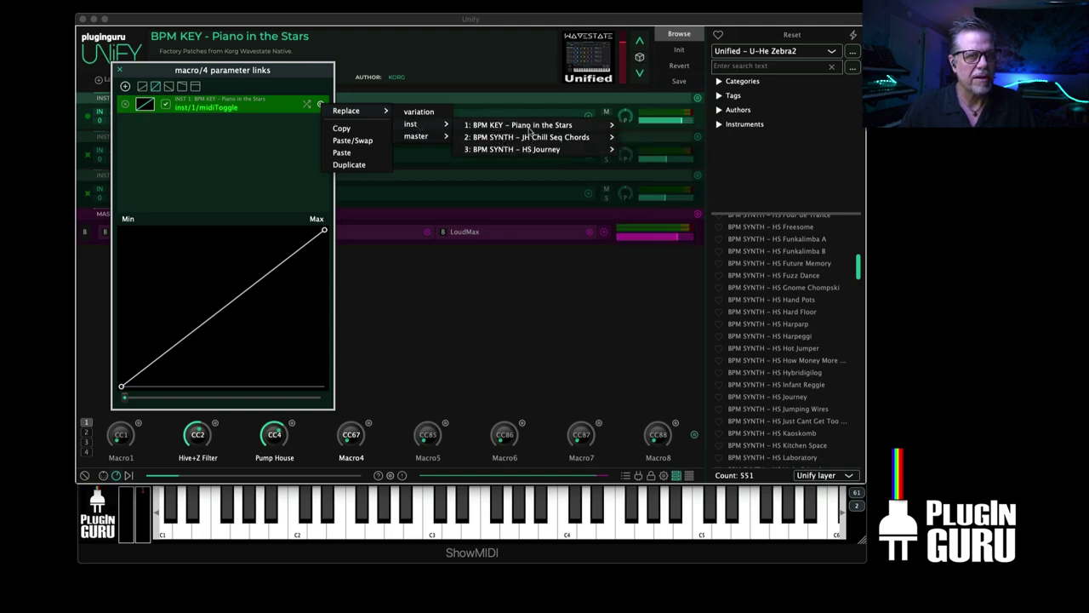
{"action": "left_click", "coordinate": [129, 117]}
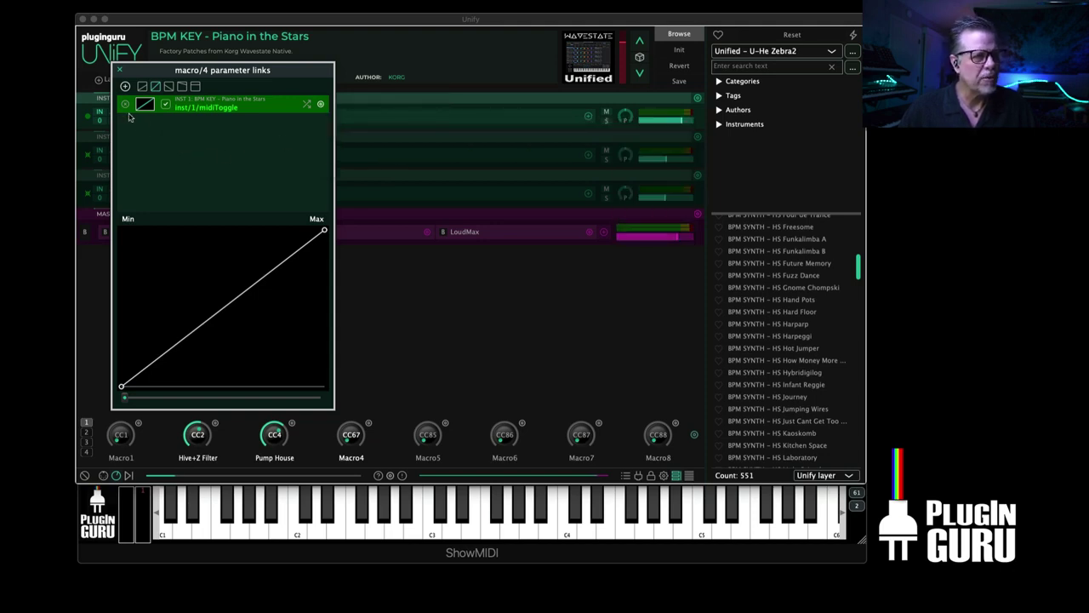
{"action": "left_click", "coordinate": [322, 104]}
{"action": "mouse_move", "coordinate": [414, 126]}
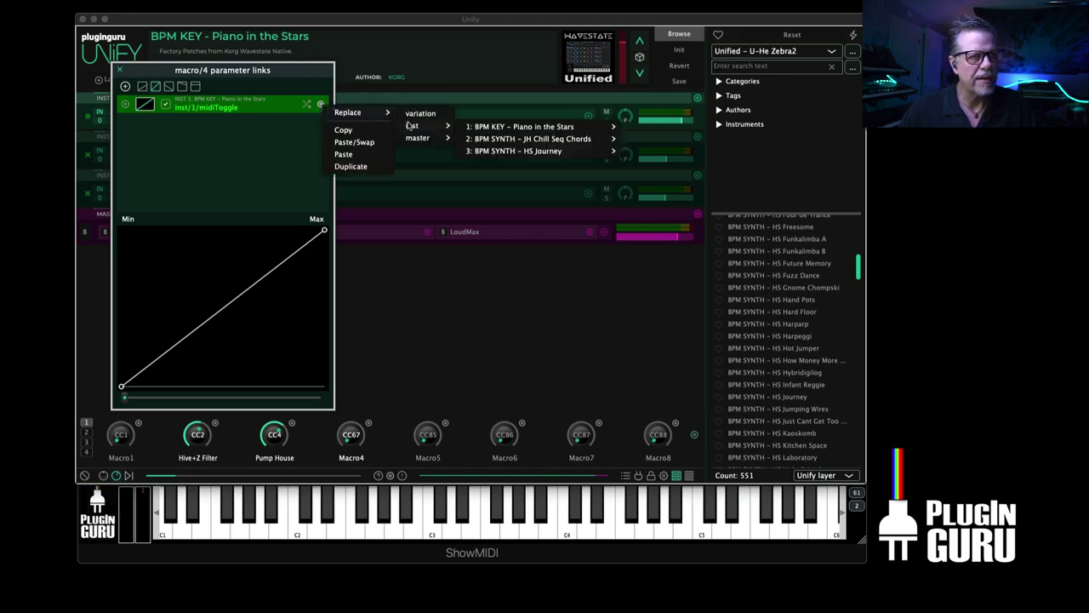
{"action": "mouse_move", "coordinate": [536, 127]}
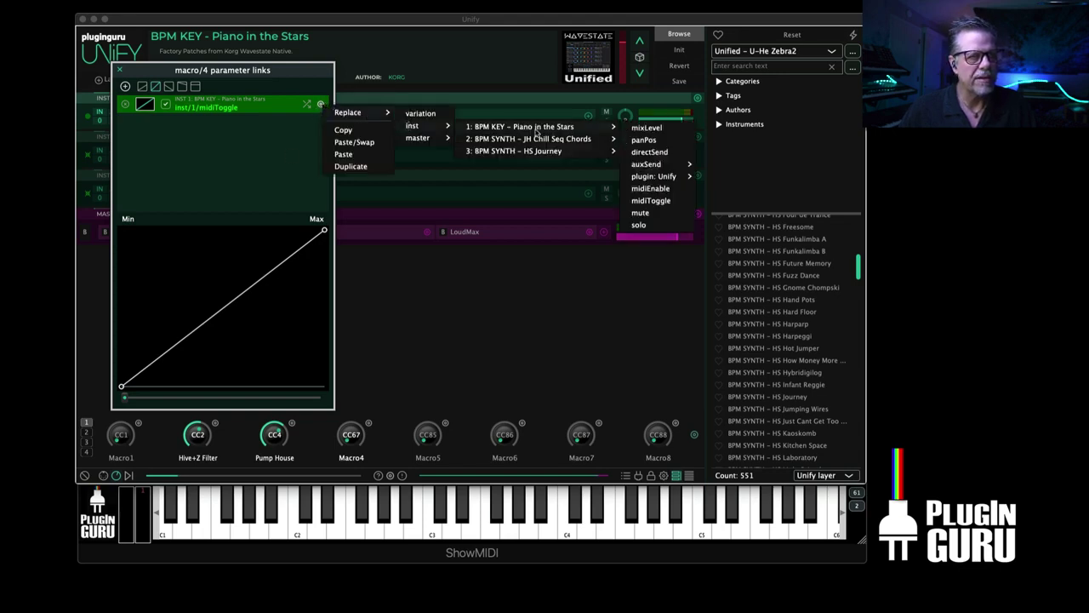
{"action": "left_click", "coordinate": [650, 201]}
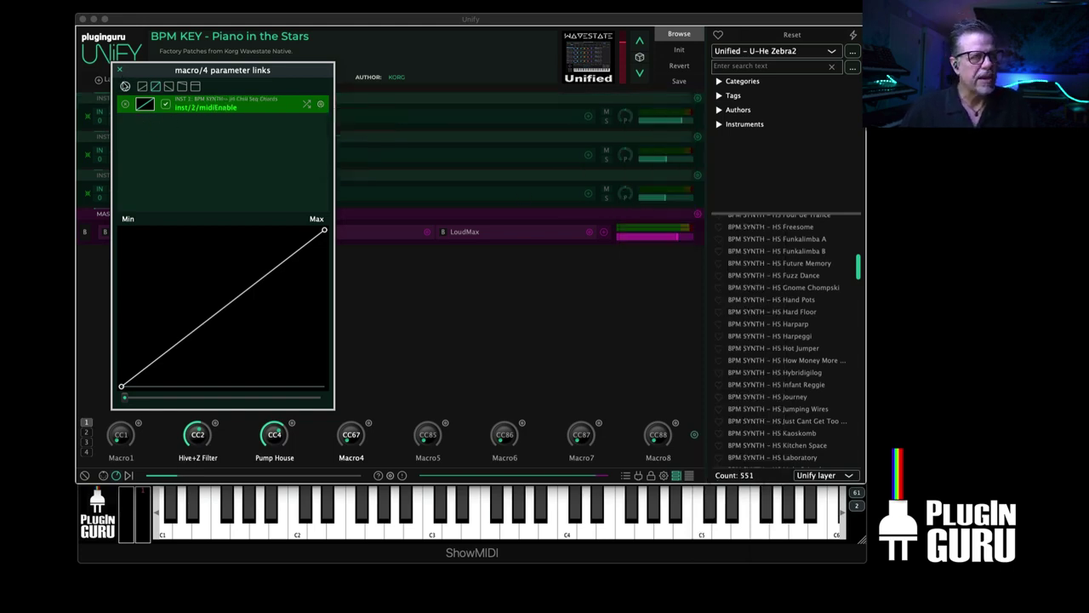
Browse the add-link menu without adding, then open the layer 2 link's options menu
{"action": "left_click", "coordinate": [125, 86]}
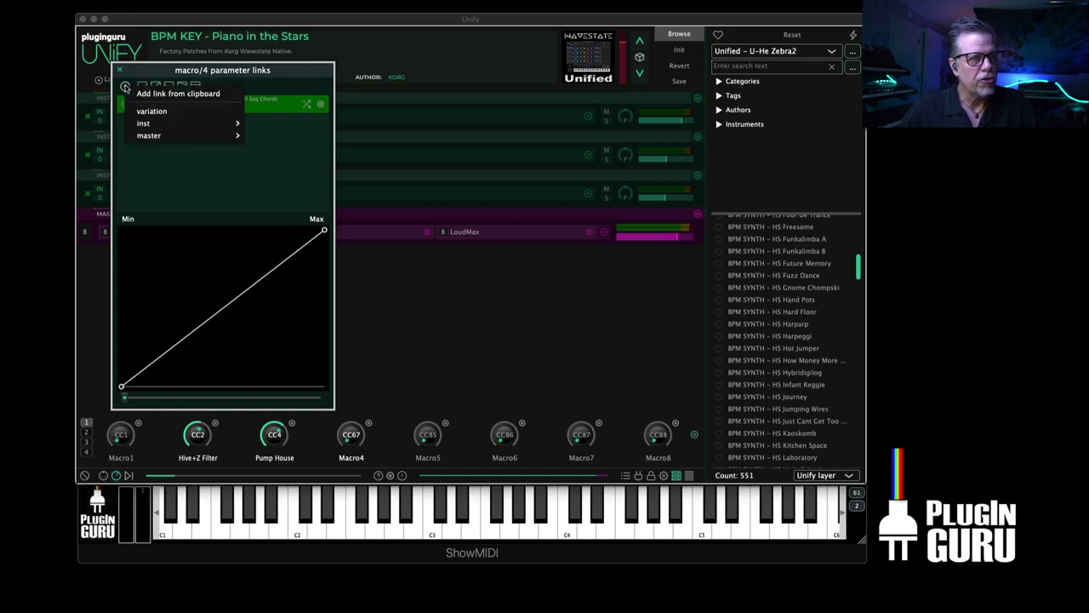
{"action": "mouse_move", "coordinate": [143, 125]}
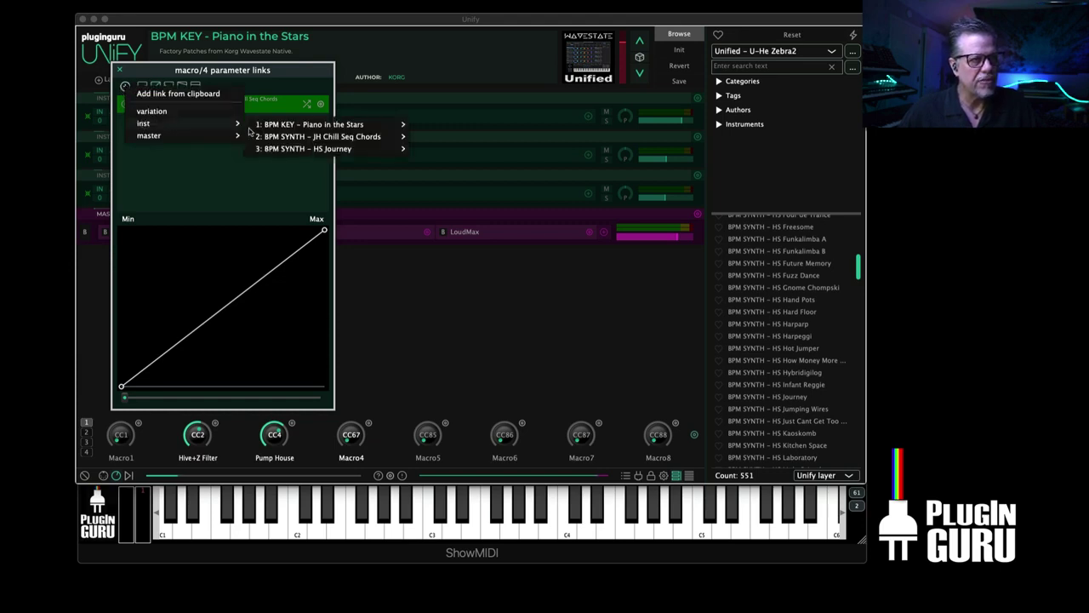
{"action": "mouse_move", "coordinate": [380, 154]}
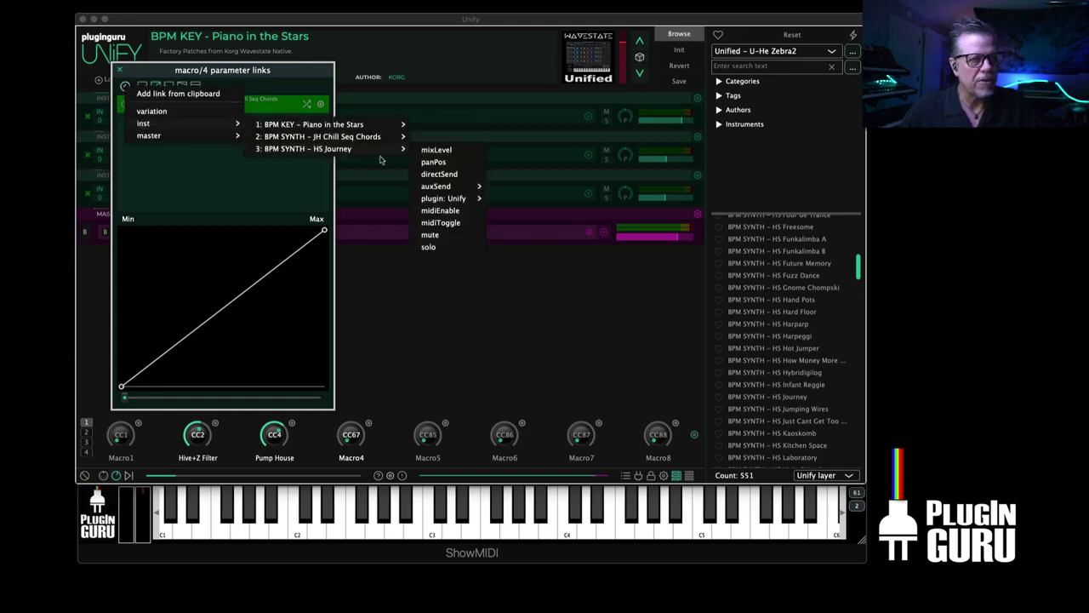
{"action": "left_click", "coordinate": [440, 210]}
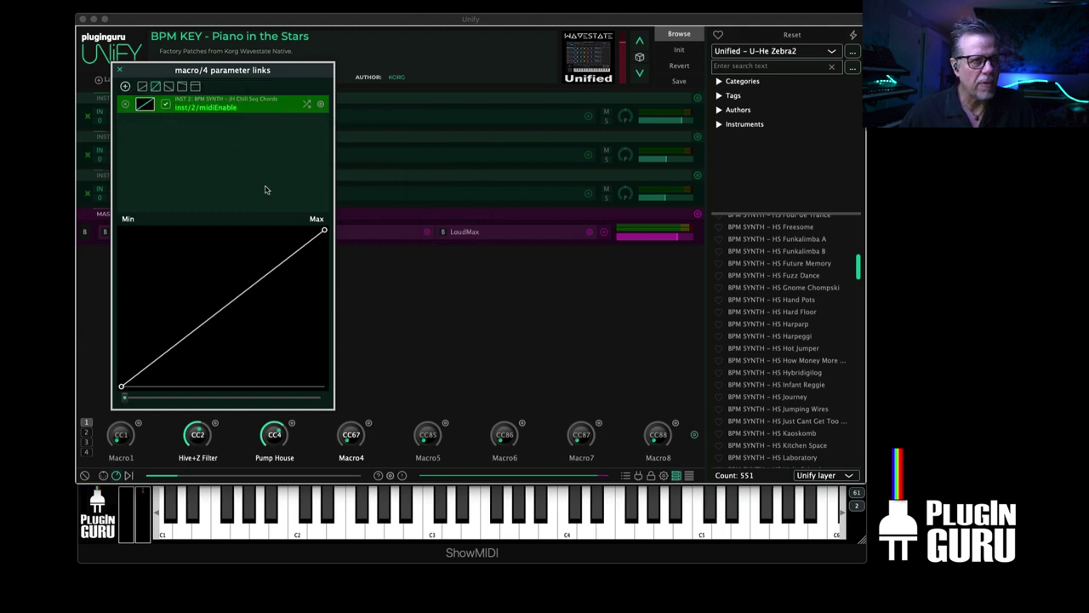
{"action": "left_click", "coordinate": [321, 104]}
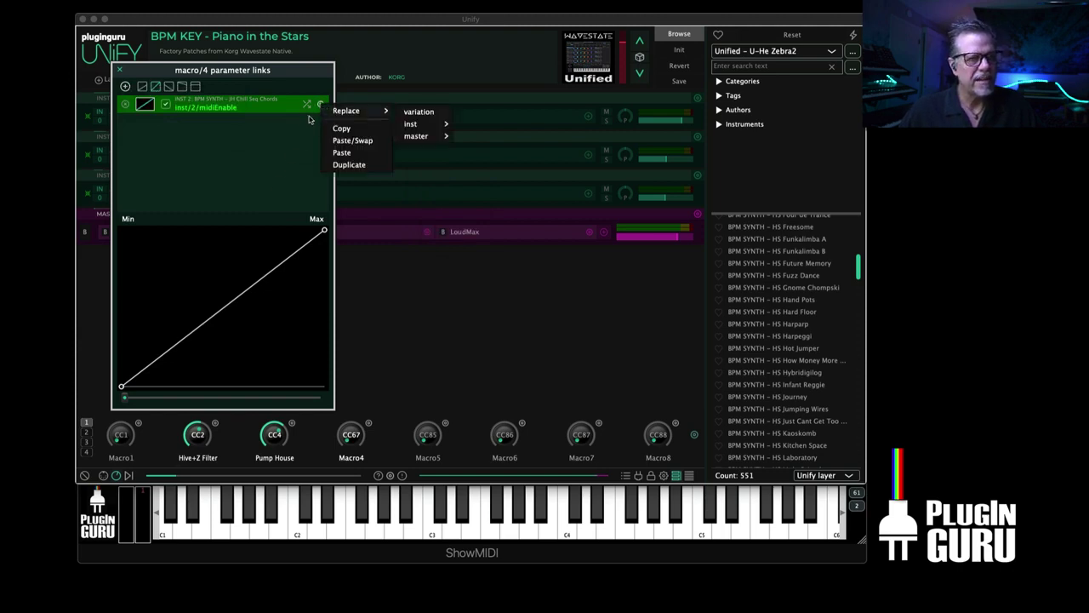
Duplicate the layer 2 link, edit its path to inst/3/midiEnable, and close the links window
{"action": "left_click", "coordinate": [348, 165]}
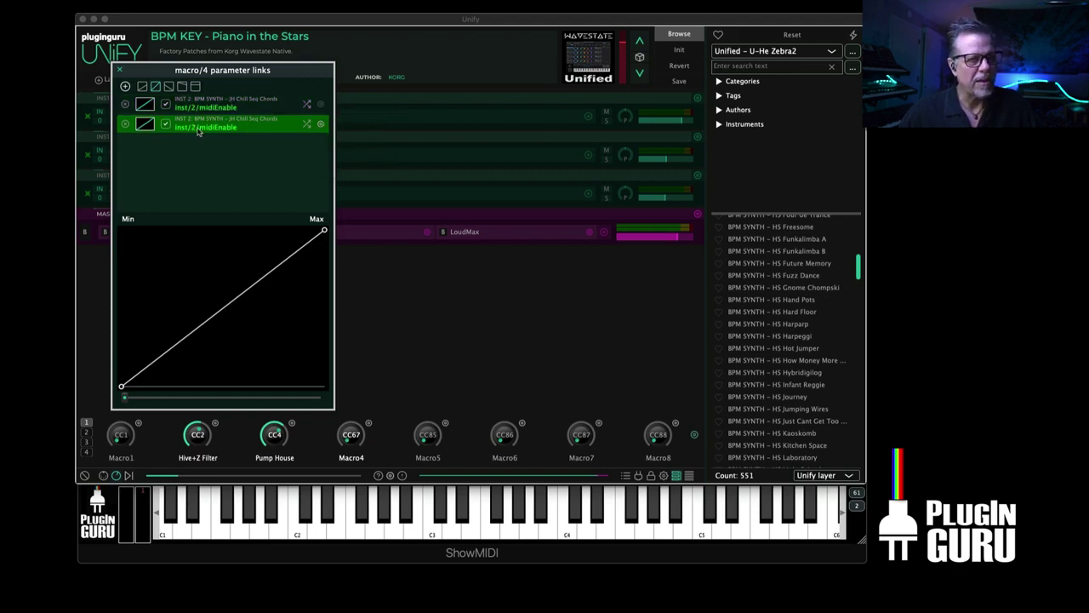
{"action": "double_click", "coordinate": [194, 127]}
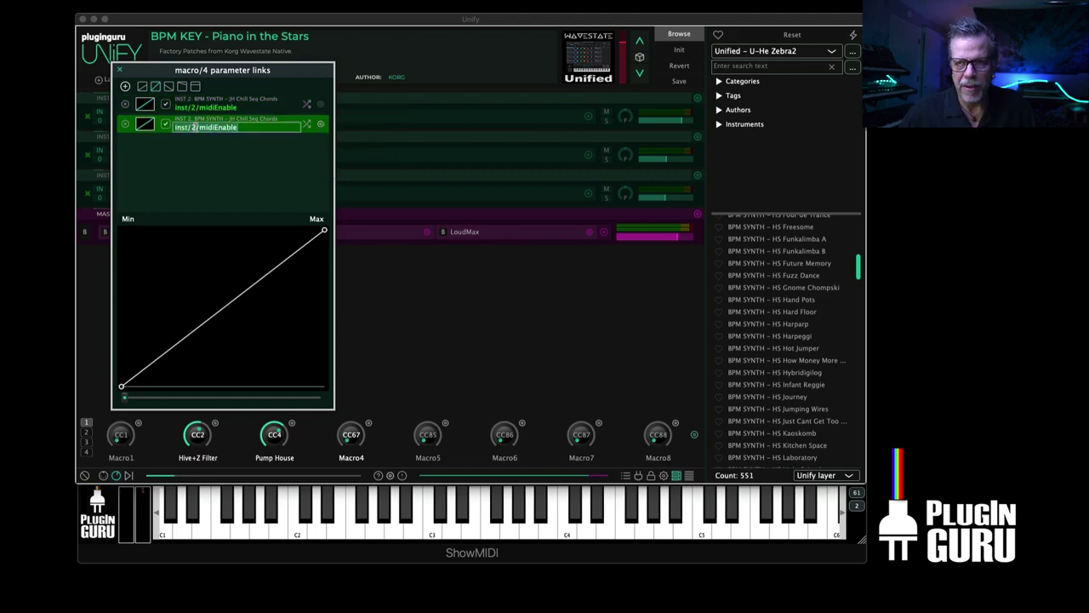
{"action": "left_click", "coordinate": [195, 126]}
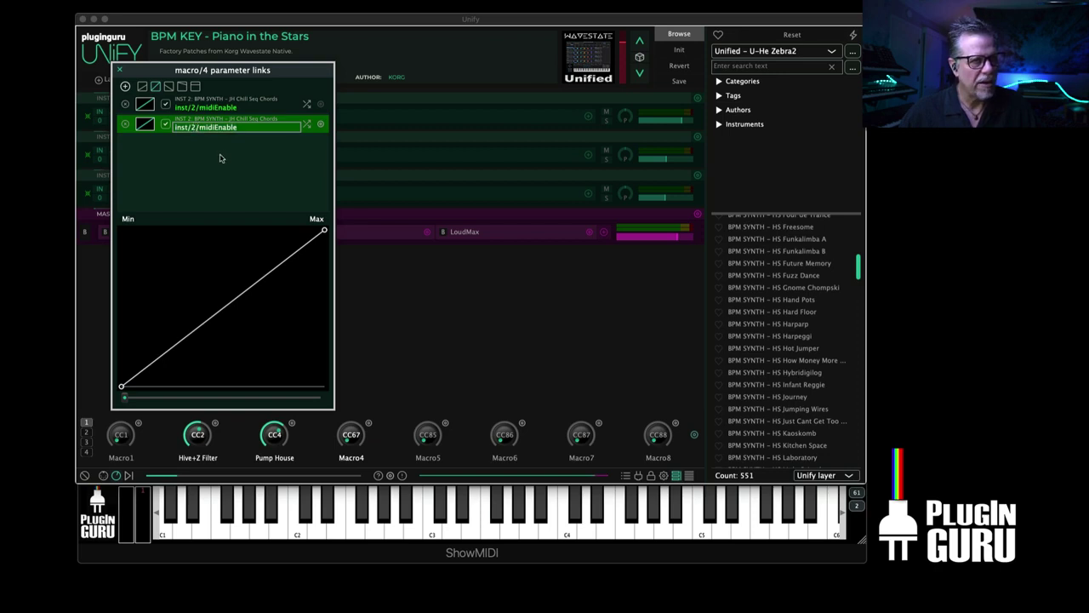
{"action": "key", "text": "BackSpace"}
{"action": "type", "text": "3"}
{"action": "key", "text": "Return"}
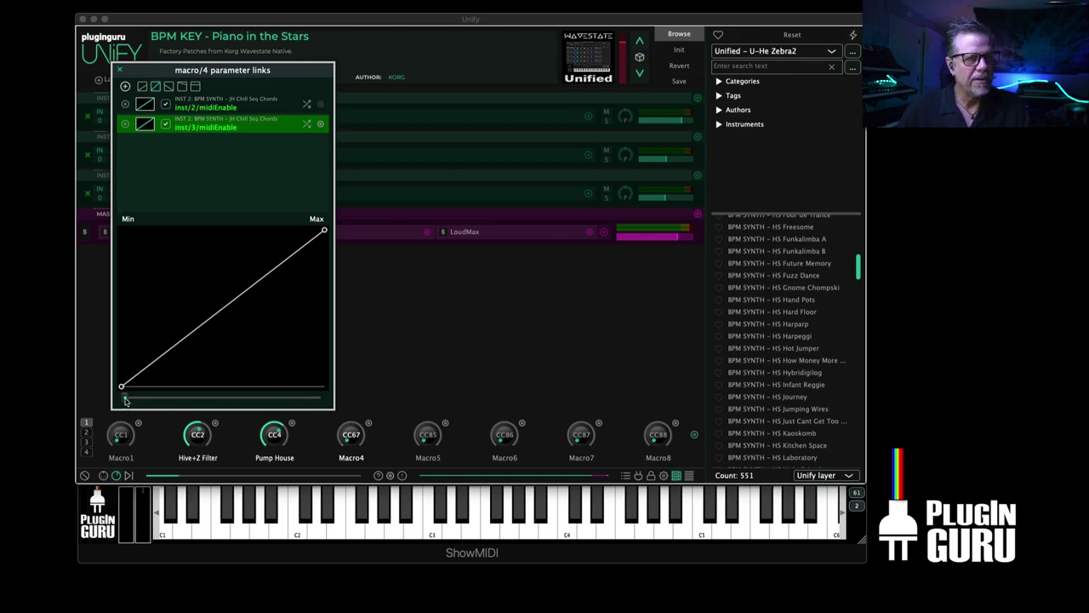
{"action": "left_click", "coordinate": [98, 124]}
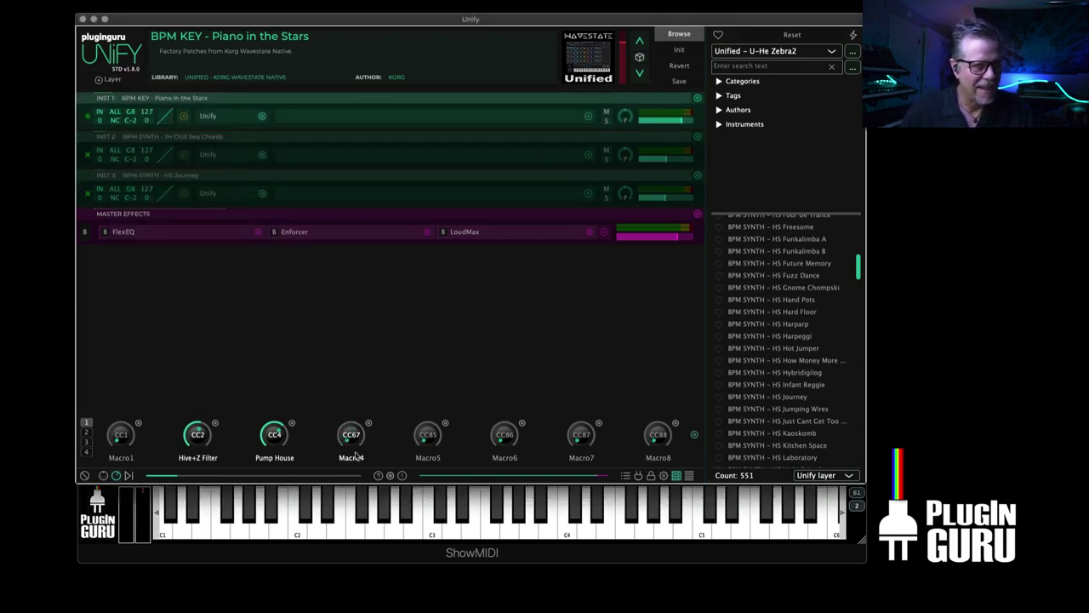
Label Macro4 'L2+3 Enable' and turn it up and down to toggle layers 2 and 3
{"action": "double_click", "coordinate": [352, 458]}
{"action": "type", "text": "L2+"}
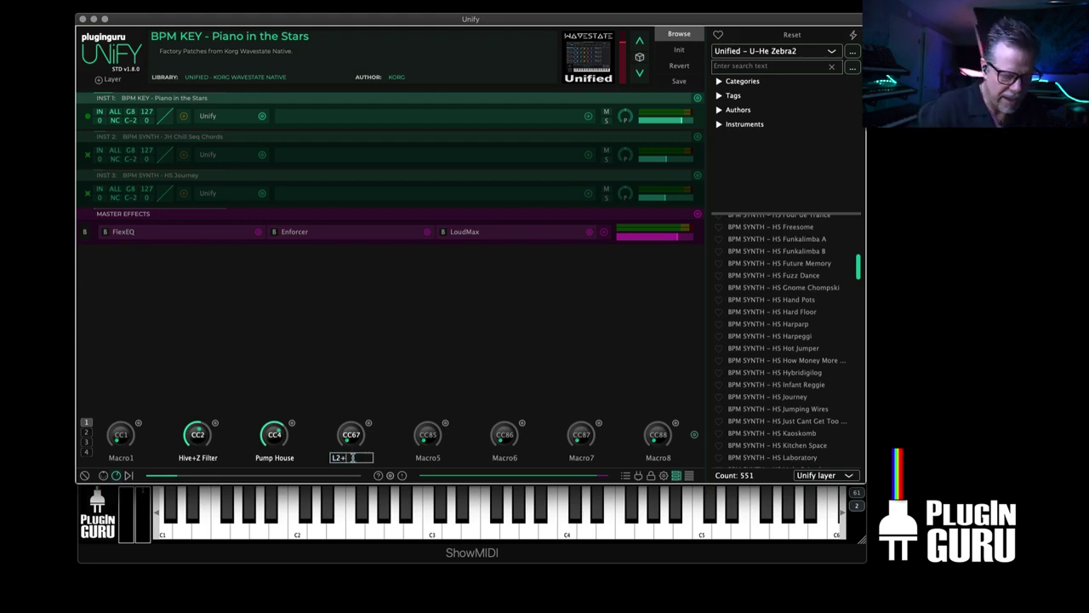
{"action": "type", "text": "3 en"}
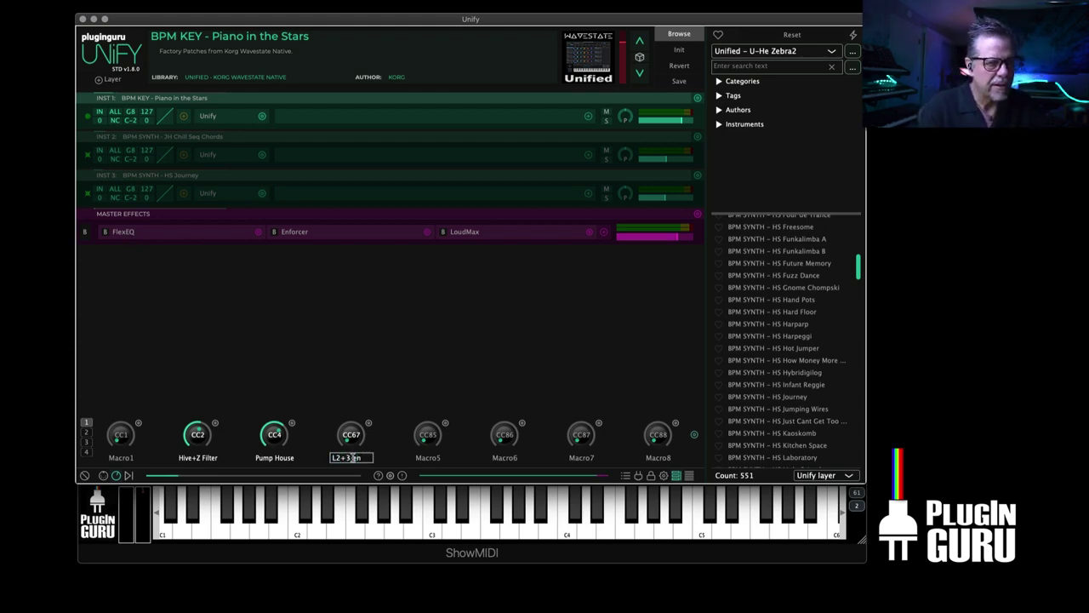
{"action": "type", "text": "able"}
{"action": "key", "text": "Return"}
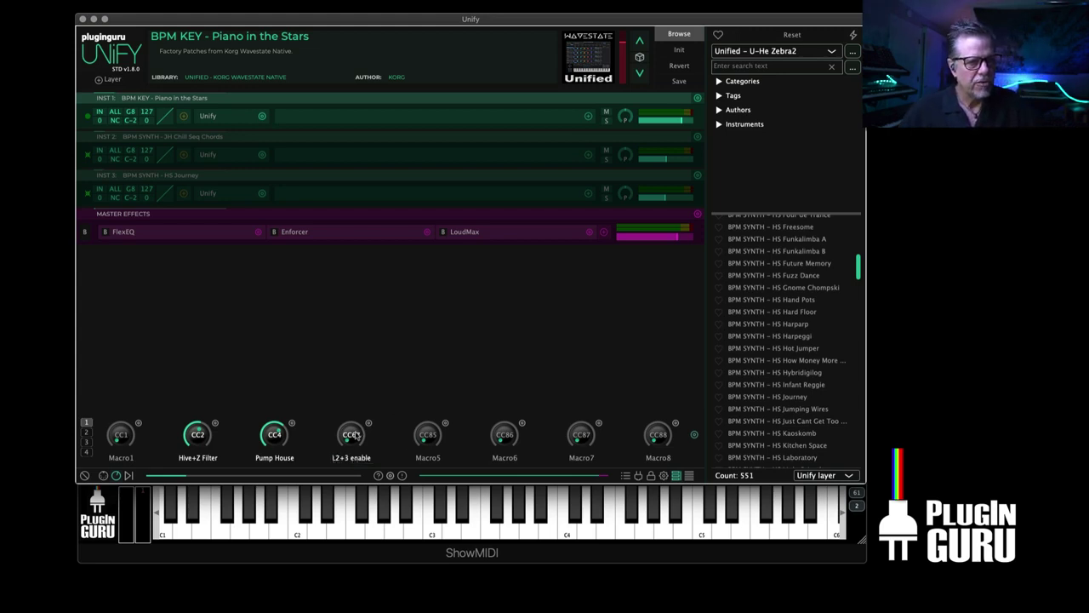
{"action": "double_click", "coordinate": [362, 460]}
{"action": "key", "text": "Right"}
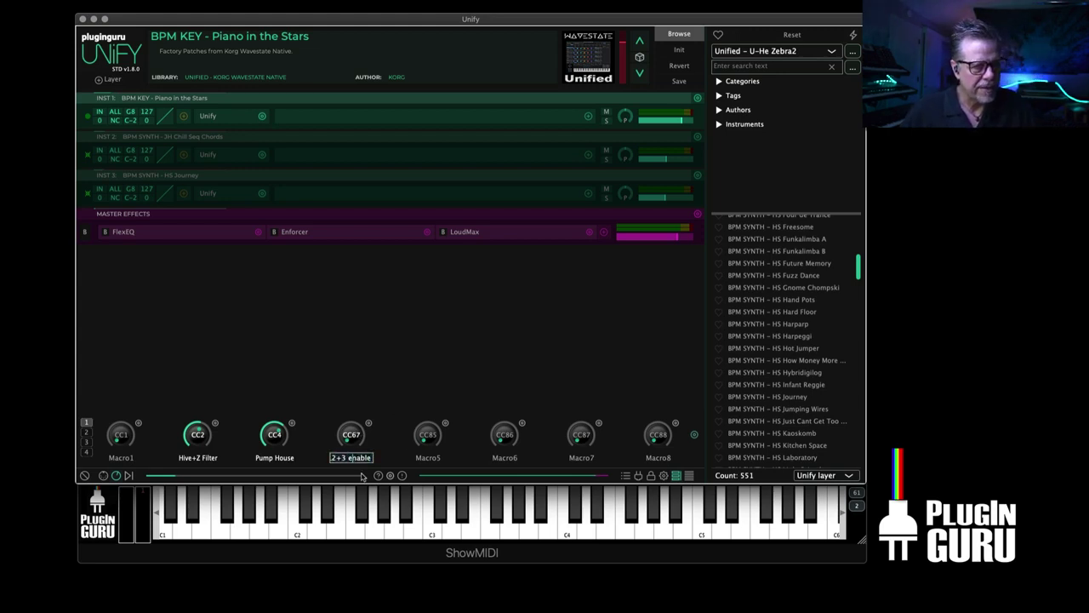
{"action": "key", "text": "Left"}
{"action": "key", "text": "Left"}
{"action": "key", "text": "Left"}
{"action": "key", "text": "Left"}
{"action": "key", "text": "Left"}
{"action": "key", "text": "BackSpace"}
{"action": "type", "text": "E"}
{"action": "key", "text": "Return"}
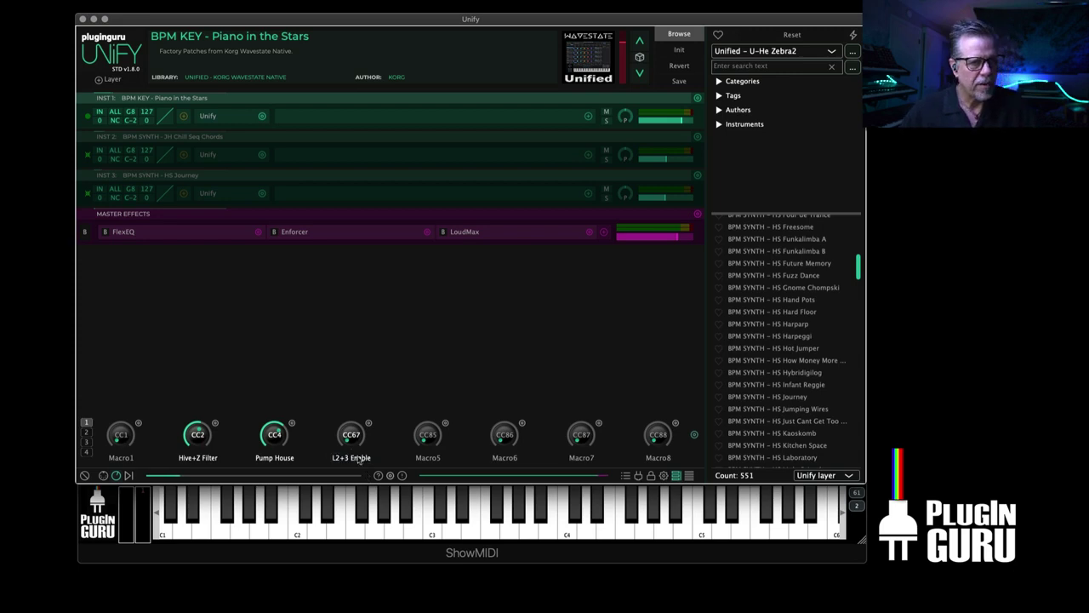
{"action": "left_click_drag", "start_coordinate": [347, 443], "coordinate": [353, 430]}
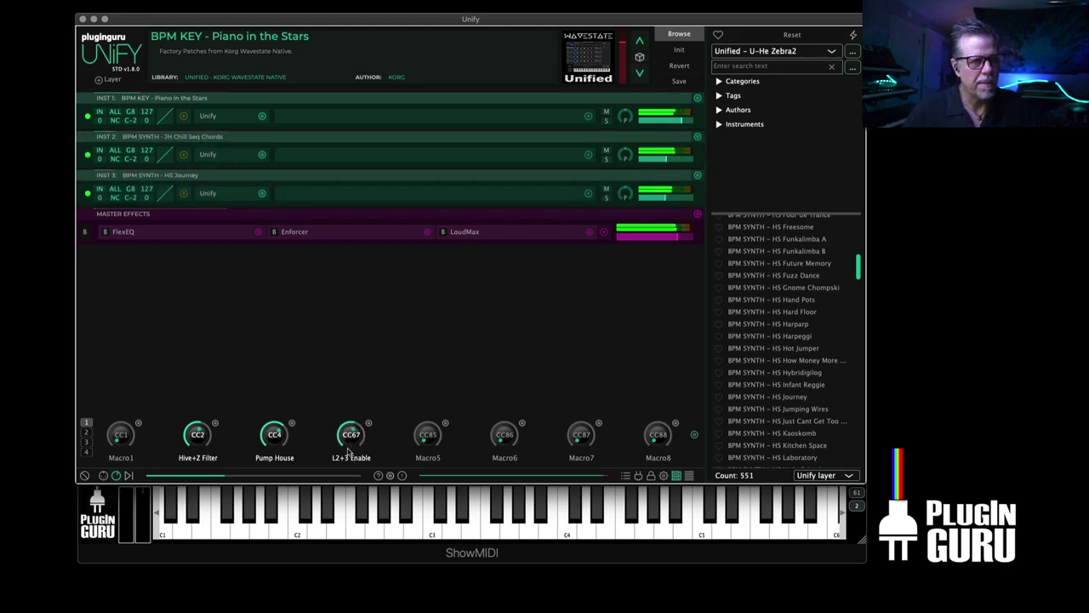
{"action": "mouse_move", "coordinate": [351, 440]}
{"action": "left_mouse_down"}
{"action": "mouse_move", "coordinate": [350, 460]}
{"action": "mouse_move", "coordinate": [349, 443]}
{"action": "left_mouse_up"}
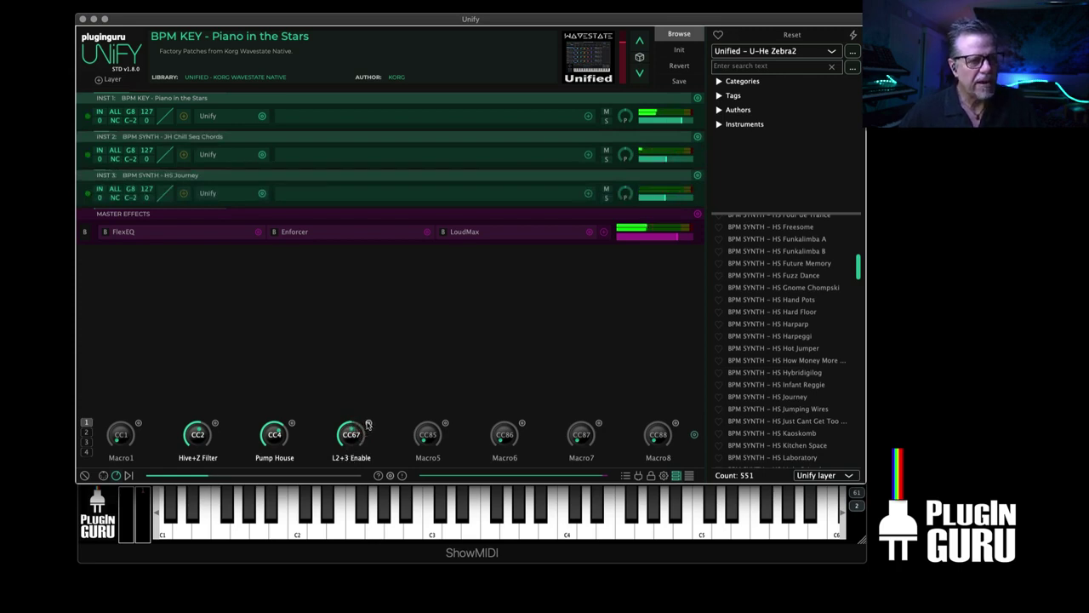
Reopen L2+3 Enable's linked parameters, select the inst/2 link and adjust its response curve
{"action": "right_click", "coordinate": [368, 424]}
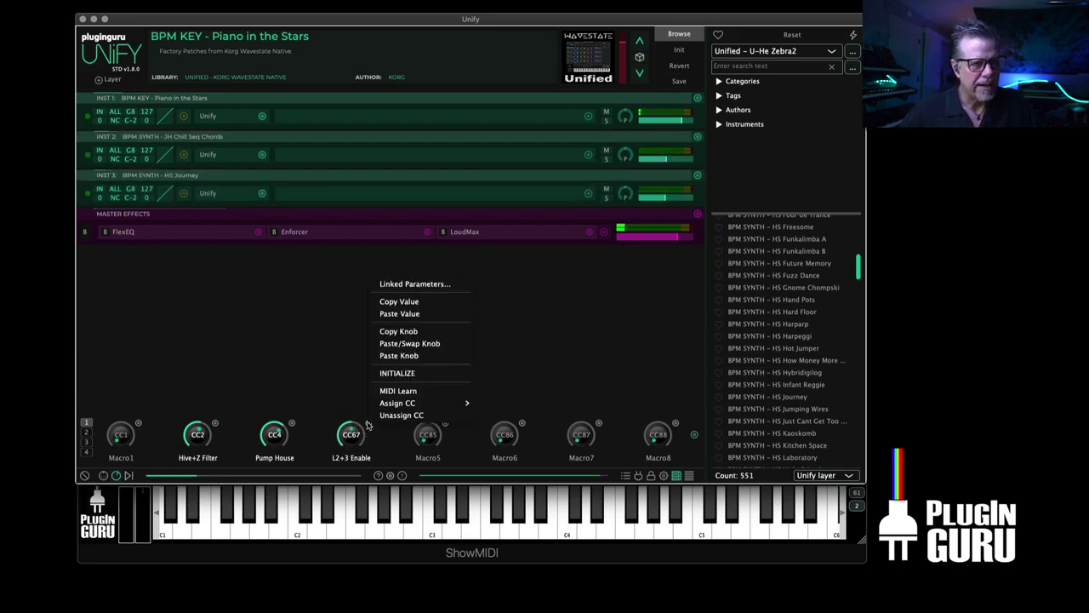
{"action": "left_click", "coordinate": [390, 286]}
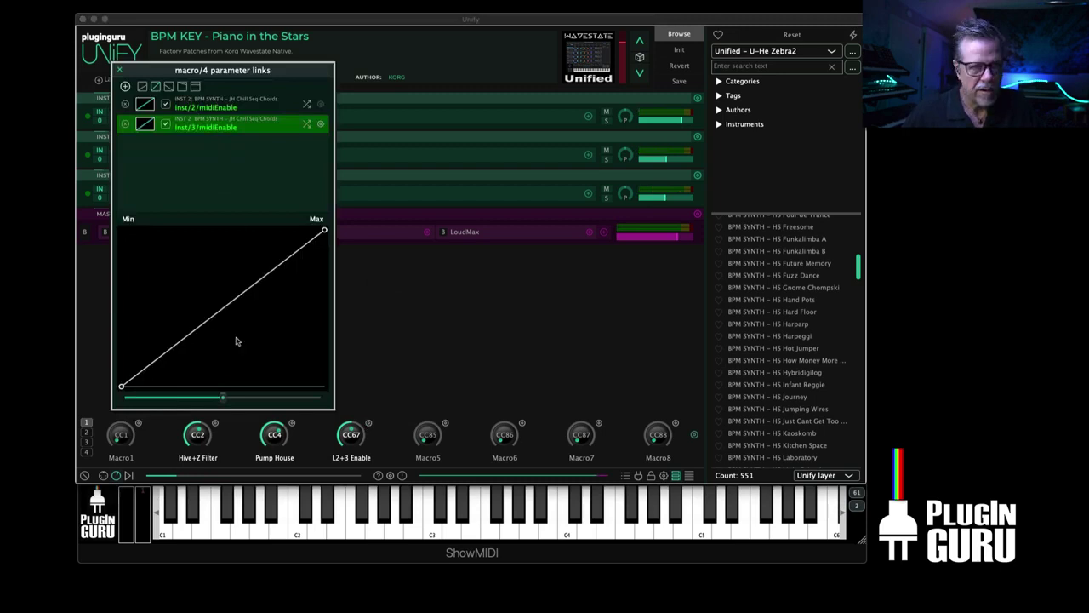
{"action": "left_click", "coordinate": [200, 107]}
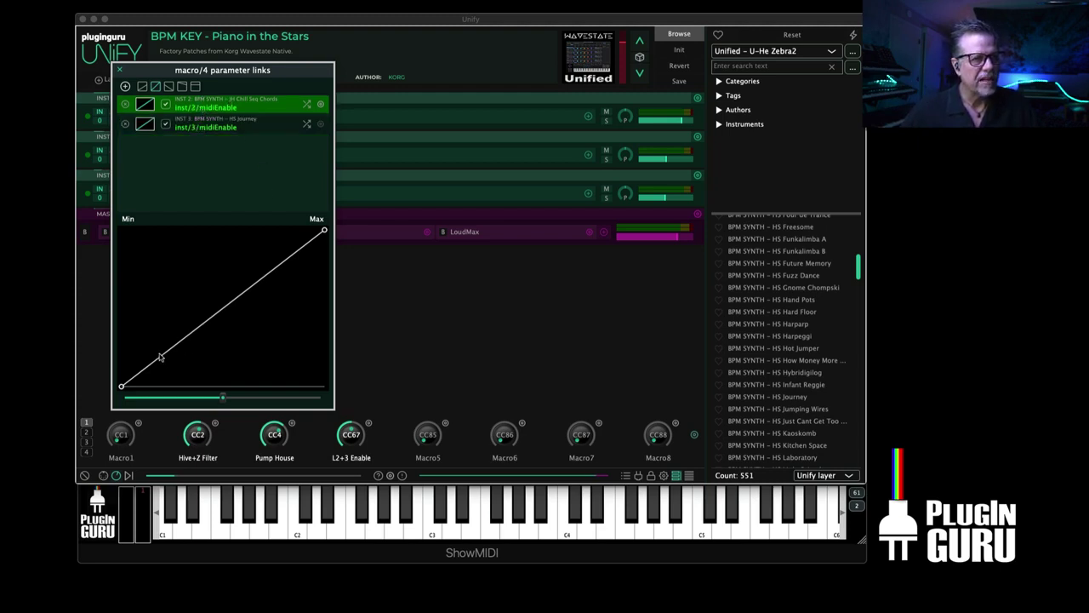
{"action": "mouse_move", "coordinate": [230, 297]}
{"action": "left_mouse_down"}
{"action": "mouse_move", "coordinate": [227, 304]}
{"action": "mouse_move", "coordinate": [214, 275]}
{"action": "mouse_move", "coordinate": [217, 300]}
{"action": "left_mouse_up"}
{"action": "double_click", "coordinate": [217, 300]}
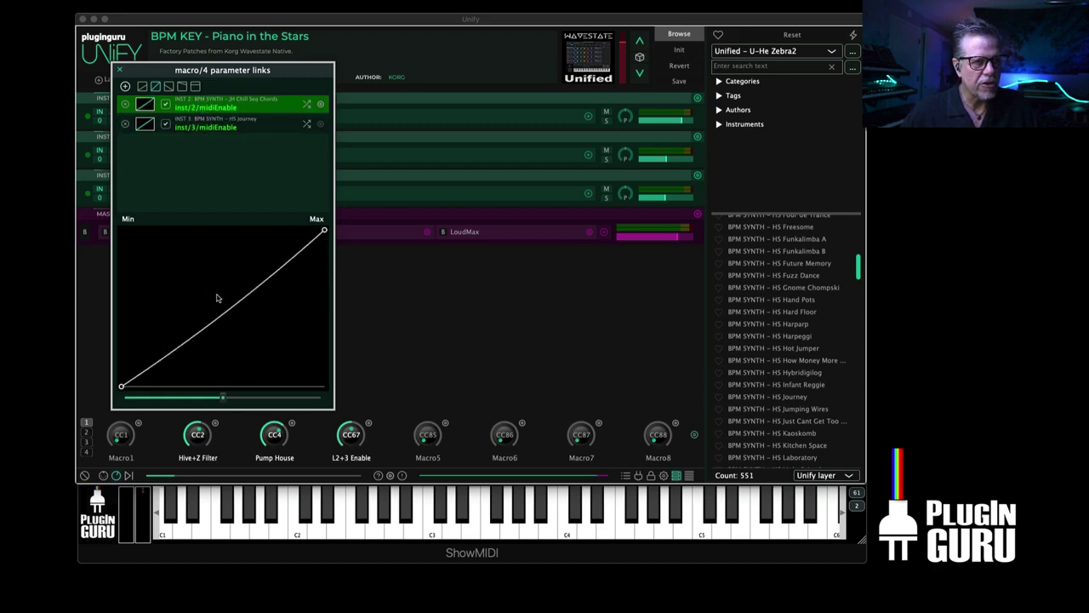
{"action": "right_click", "coordinate": [217, 296]}
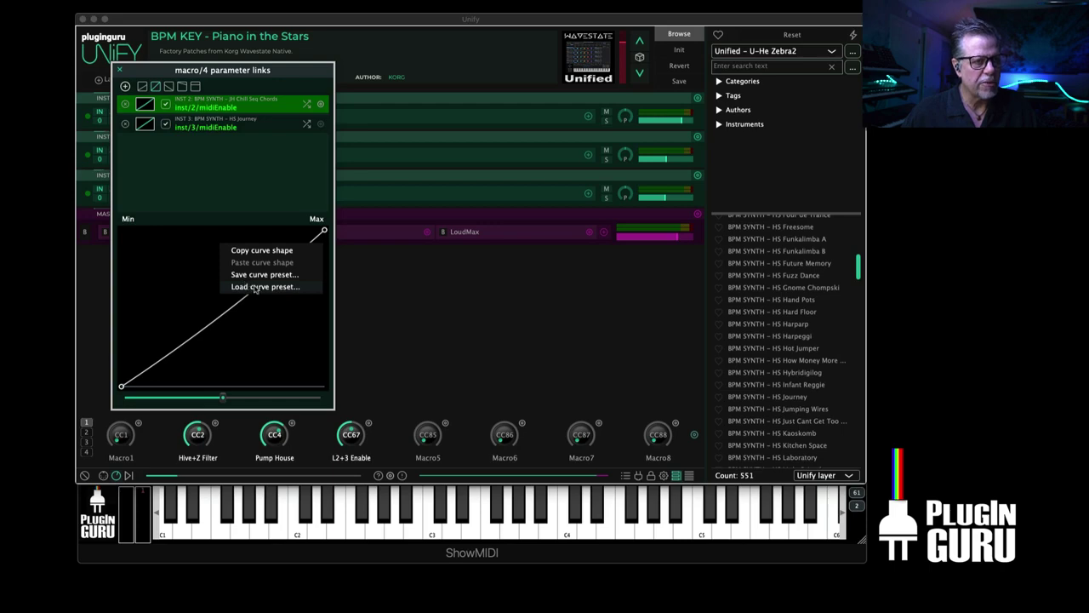
Load the step-1-of-3 curve preset onto the Chill Seq Chords link
{"action": "left_click", "coordinate": [255, 288]}
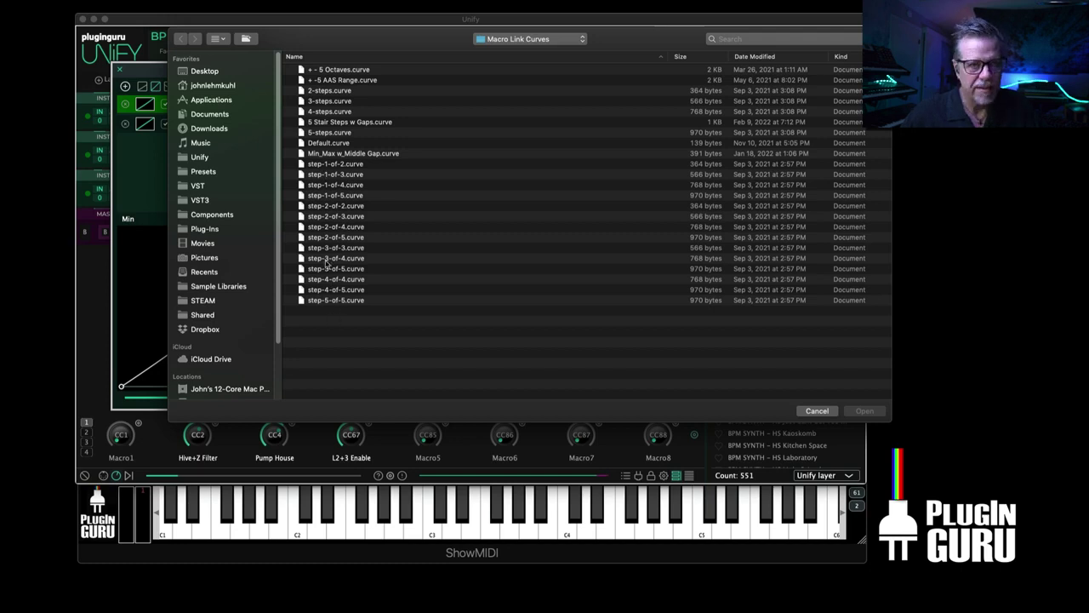
{"action": "left_click", "coordinate": [324, 175]}
{"action": "double_click", "coordinate": [323, 175]}
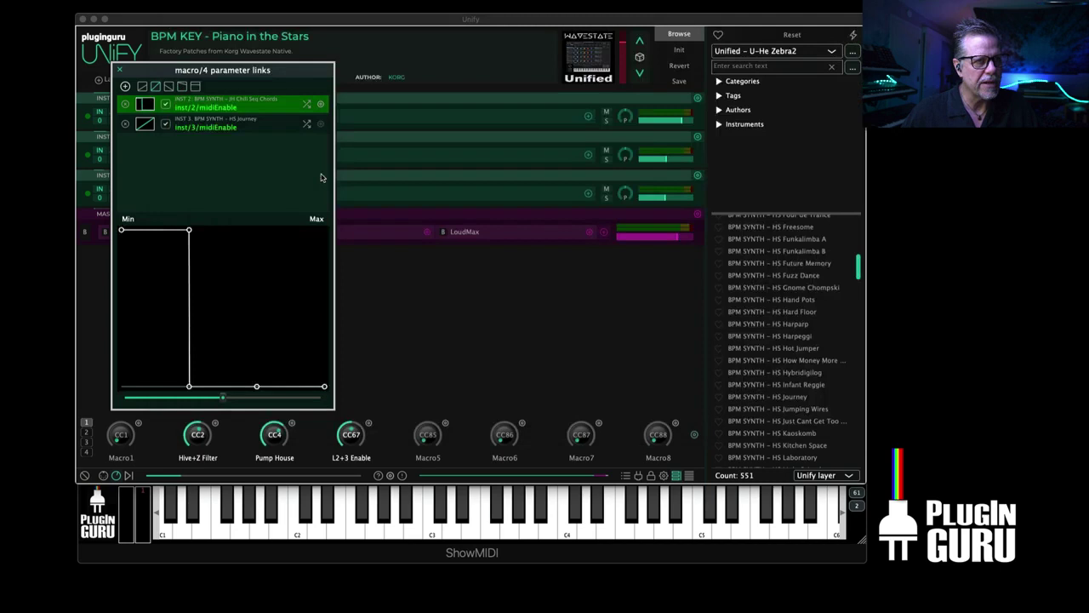
Load the step-2-of-3 curve preset onto the Journey link and sweep the macro to test
{"action": "left_click", "coordinate": [207, 128]}
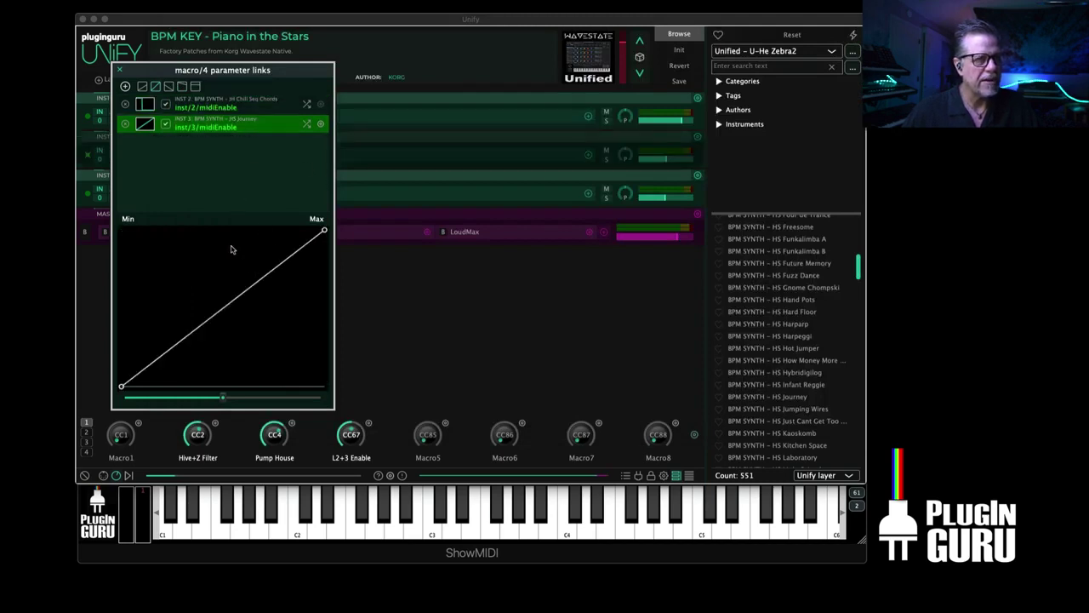
{"action": "right_click", "coordinate": [227, 284]}
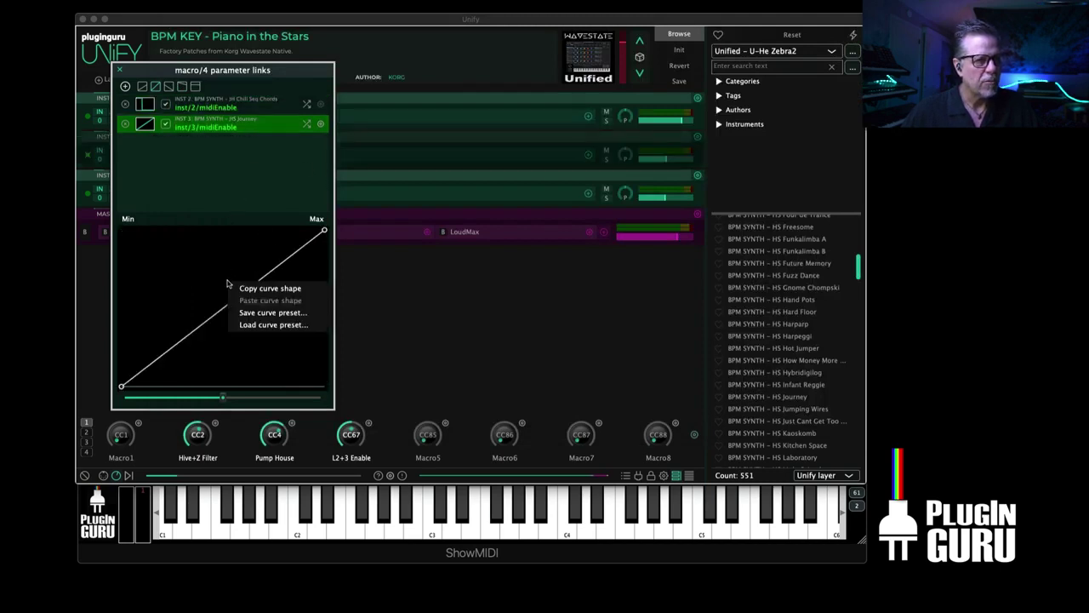
{"action": "left_click", "coordinate": [263, 325]}
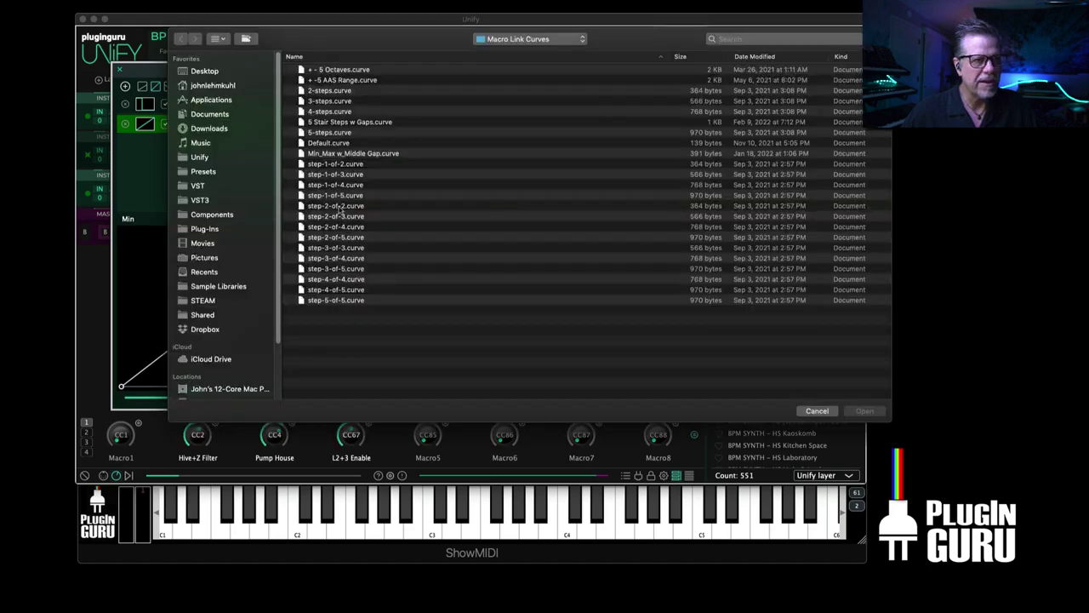
{"action": "double_click", "coordinate": [326, 217]}
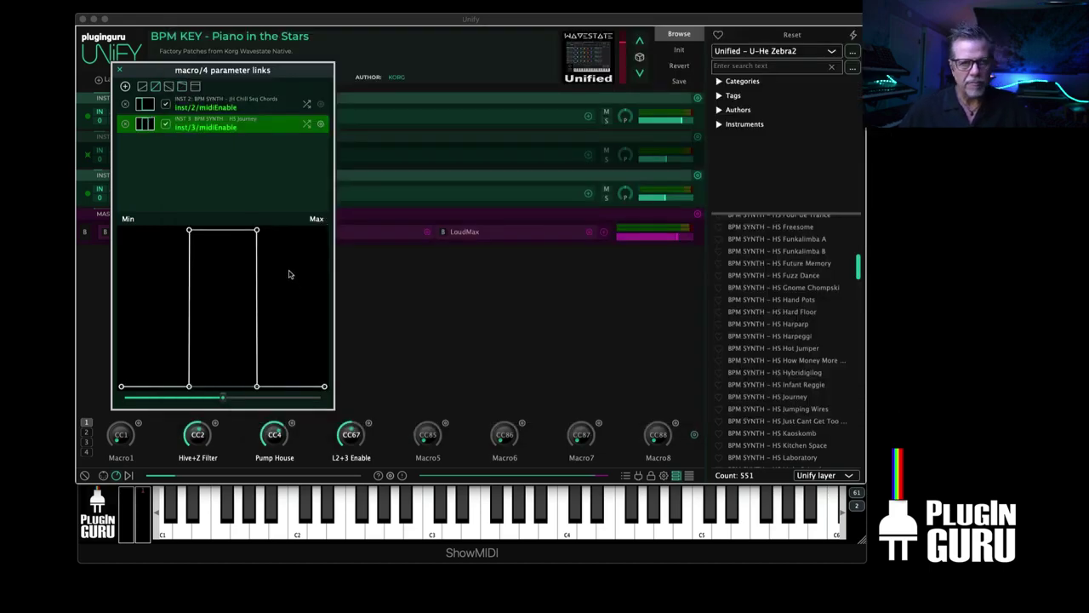
{"action": "left_click_drag", "start_coordinate": [222, 398], "coordinate": [177, 398]}
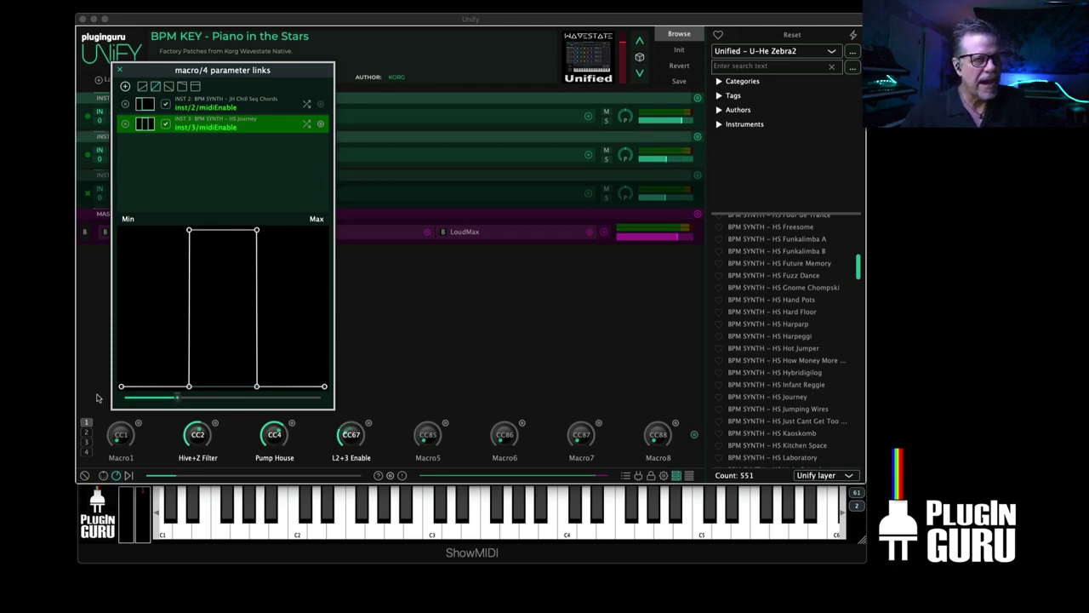
{"action": "left_click_drag", "start_coordinate": [97, 398], "coordinate": [323, 393]}
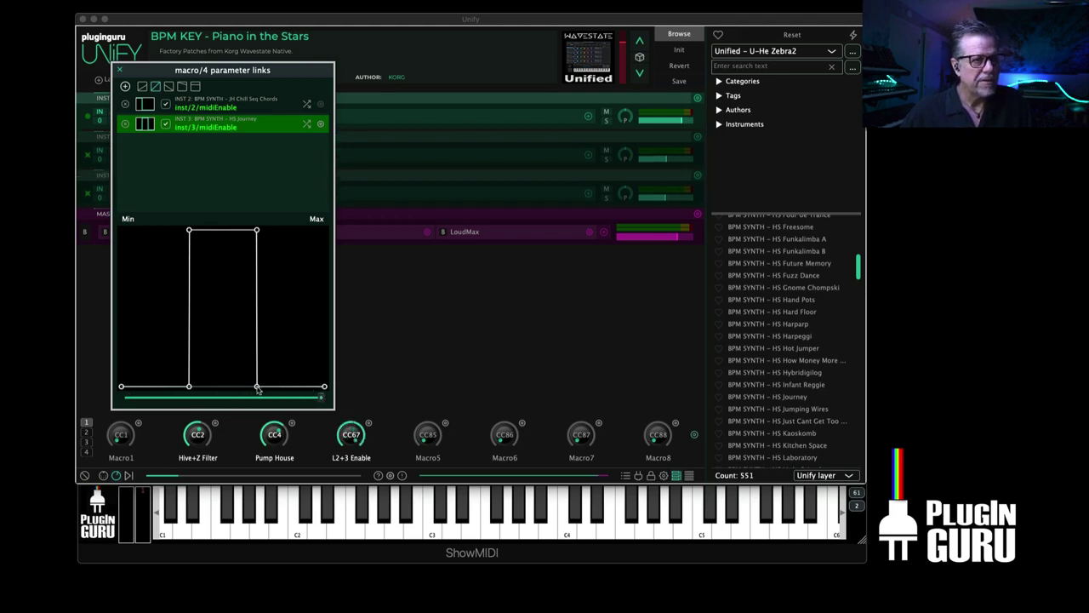
Raise Journey's curve end to Max and lift Chill Seq Chords' top third to Max
{"action": "left_click_drag", "start_coordinate": [257, 387], "coordinate": [347, 205]}
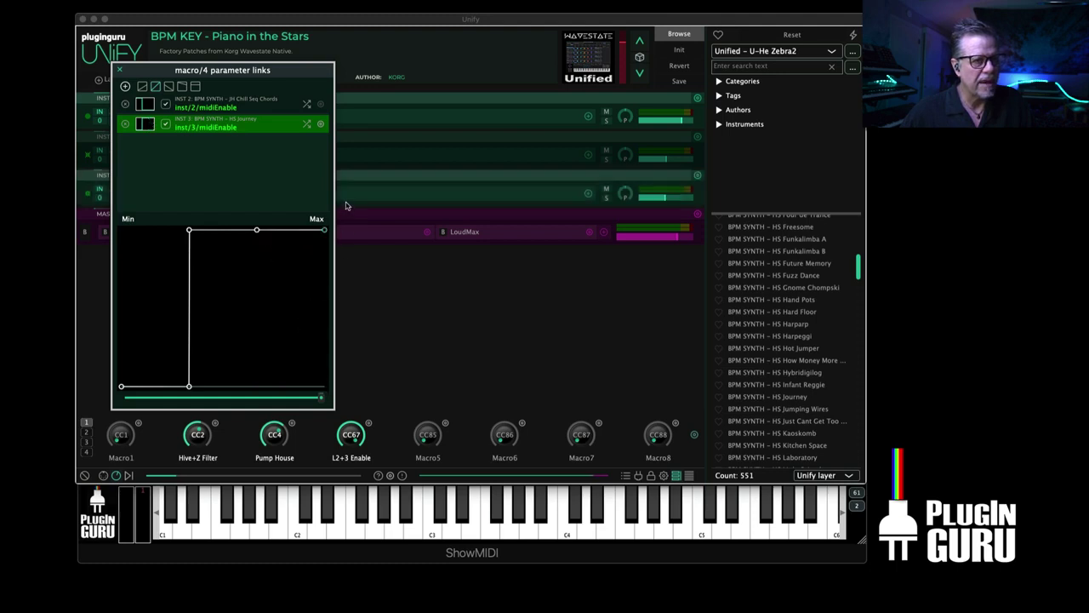
{"action": "left_click", "coordinate": [216, 108]}
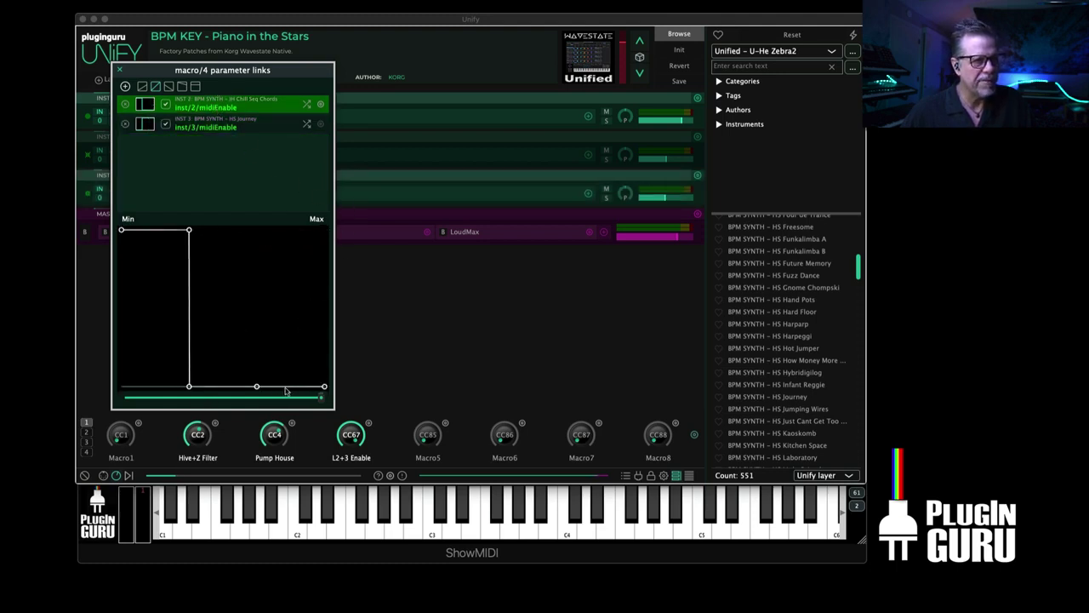
{"action": "left_click_drag", "start_coordinate": [272, 389], "coordinate": [227, 200]}
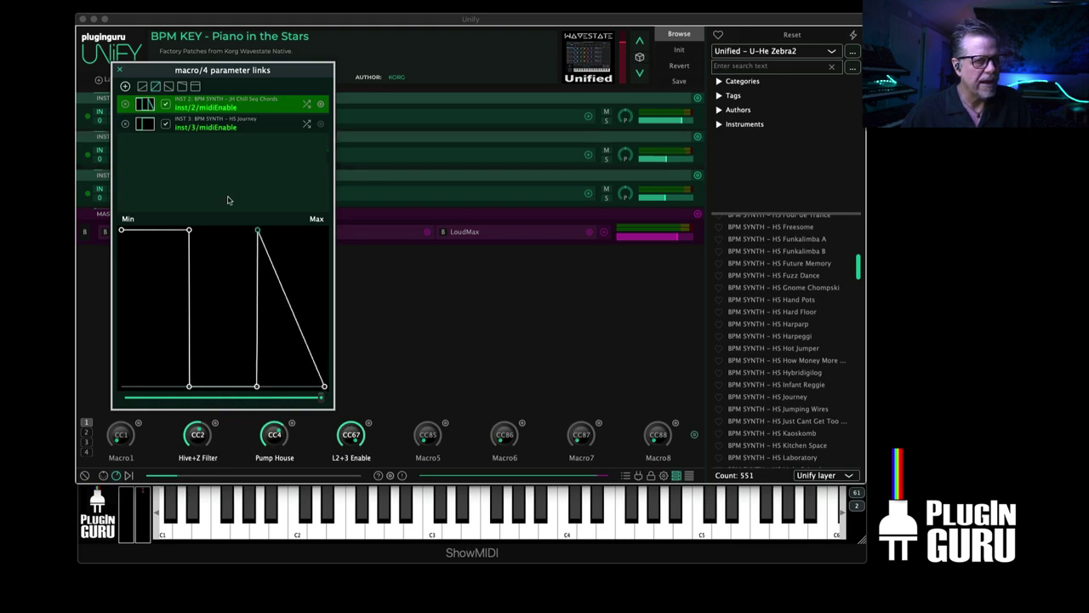
{"action": "left_click_drag", "start_coordinate": [323, 388], "coordinate": [326, 143]}
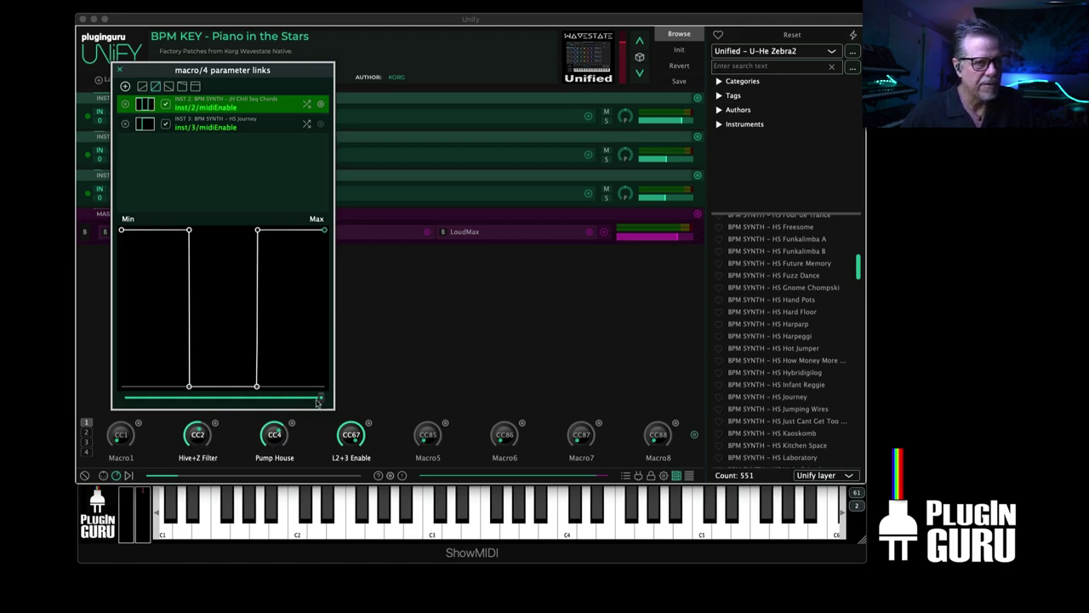
{"action": "left_click_drag", "start_coordinate": [317, 401], "coordinate": [151, 399]}
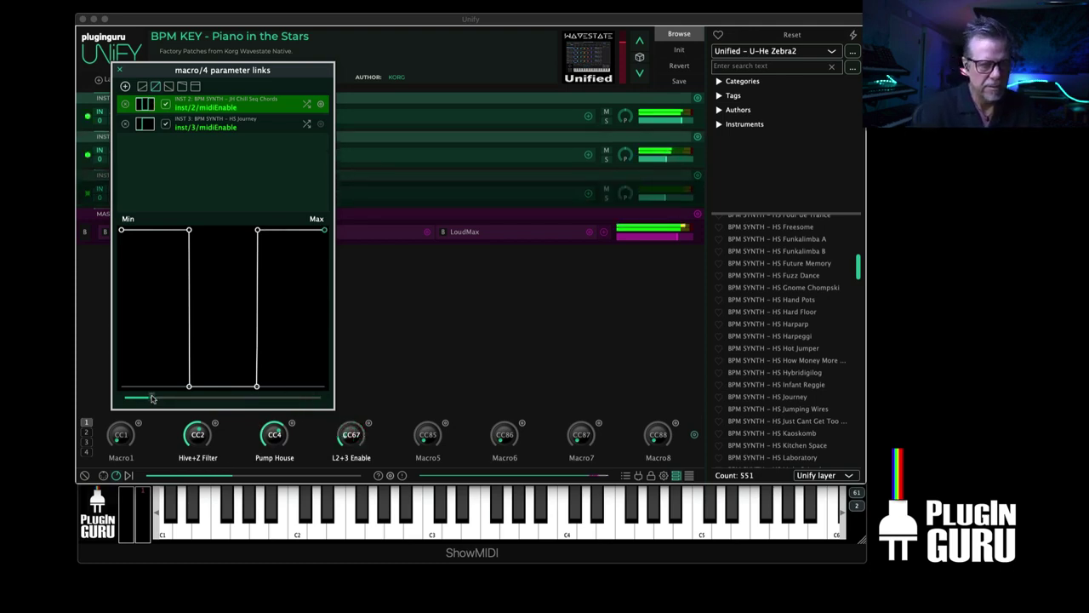
{"action": "left_click_drag", "start_coordinate": [312, 68], "coordinate": [804, 195]}
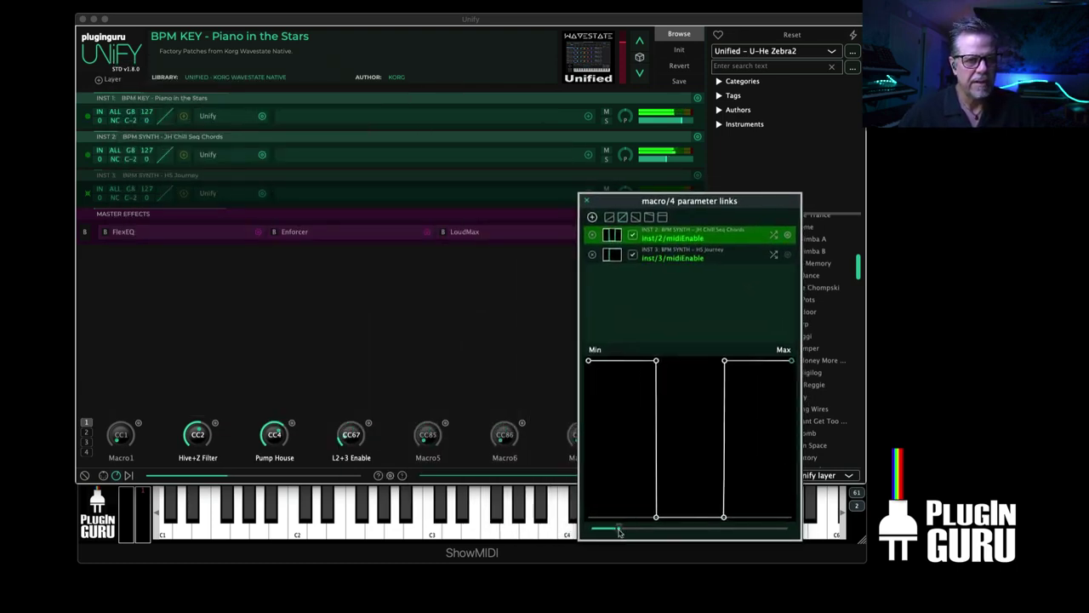
Sweep the L2+3 Enable value past both steps to watch layers 2 and 3 switch
{"action": "left_click_drag", "start_coordinate": [619, 532], "coordinate": [694, 531]}
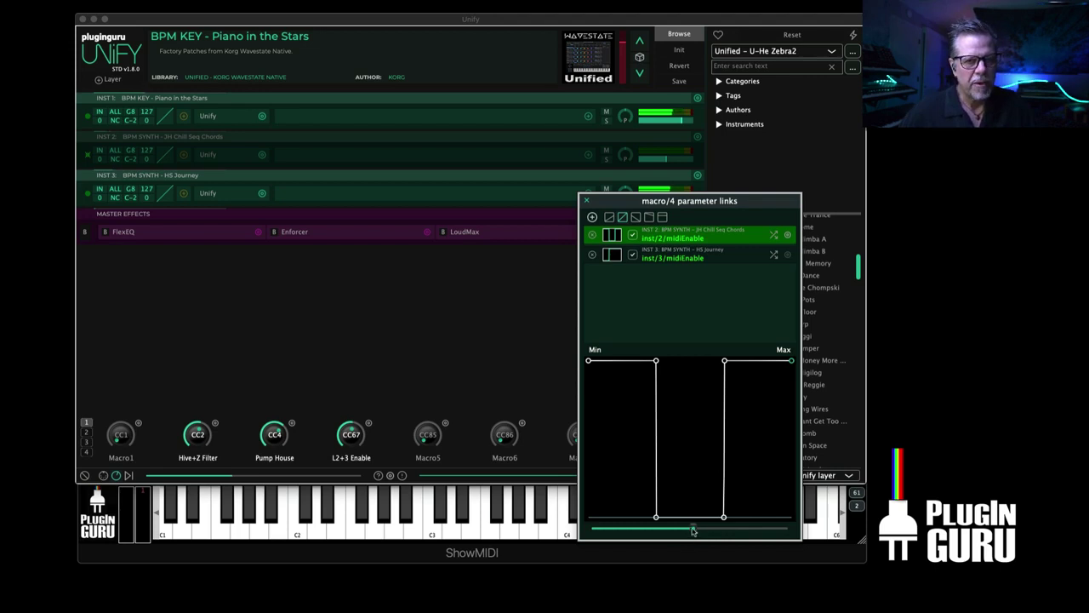
{"action": "left_click_drag", "start_coordinate": [693, 527], "coordinate": [777, 524]}
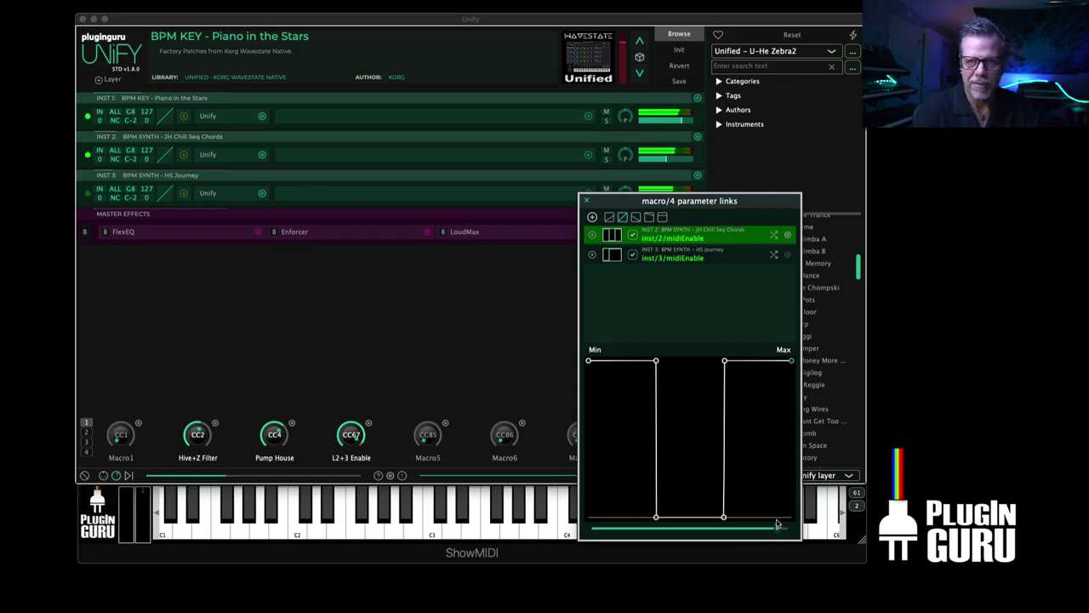
{"action": "left_click_drag", "start_coordinate": [760, 204], "coordinate": [472, 222]}
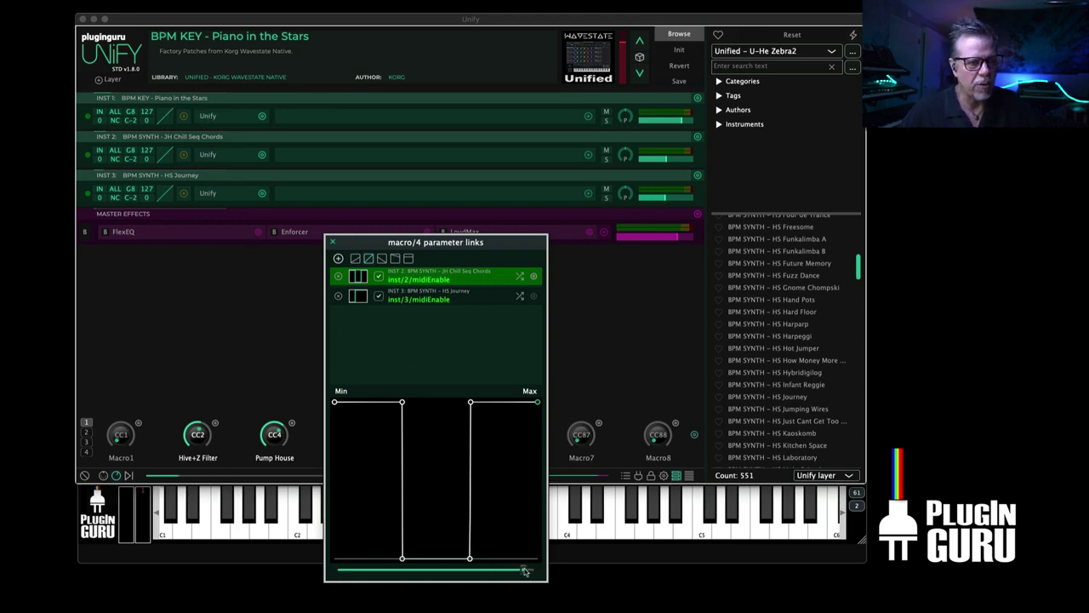
{"action": "mouse_move", "coordinate": [525, 571]}
{"action": "left_mouse_down"}
{"action": "mouse_move", "coordinate": [375, 569]}
{"action": "mouse_move", "coordinate": [524, 569]}
{"action": "mouse_move", "coordinate": [378, 561]}
{"action": "mouse_move", "coordinate": [475, 555]}
{"action": "mouse_move", "coordinate": [370, 545]}
{"action": "mouse_move", "coordinate": [526, 553]}
{"action": "left_mouse_up"}
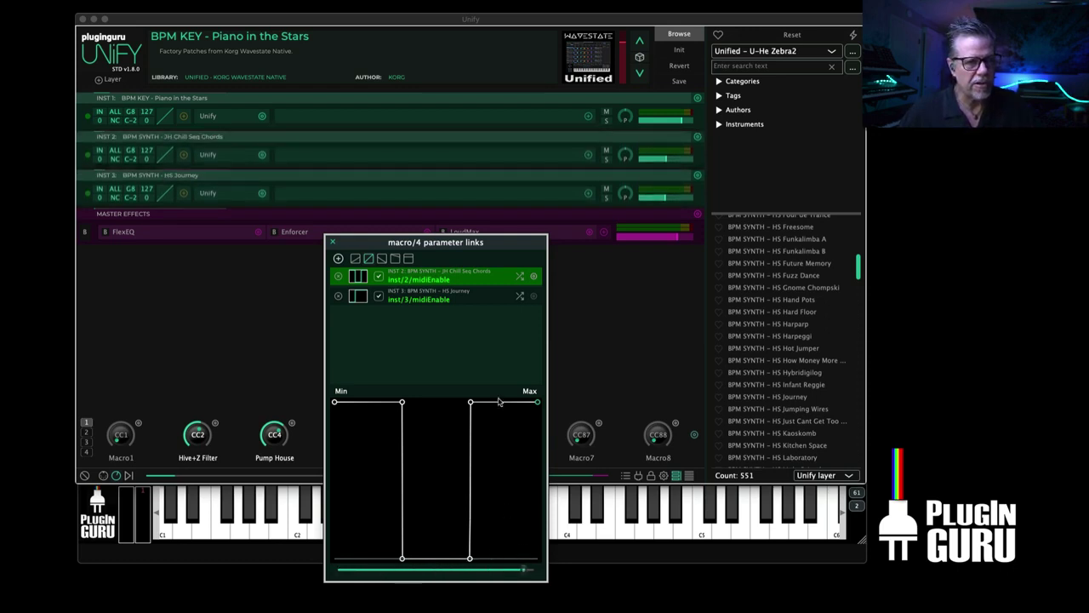
Add a link from the macro to the Piano in the Stars layer's midiEnable
{"action": "left_click", "coordinate": [337, 259]}
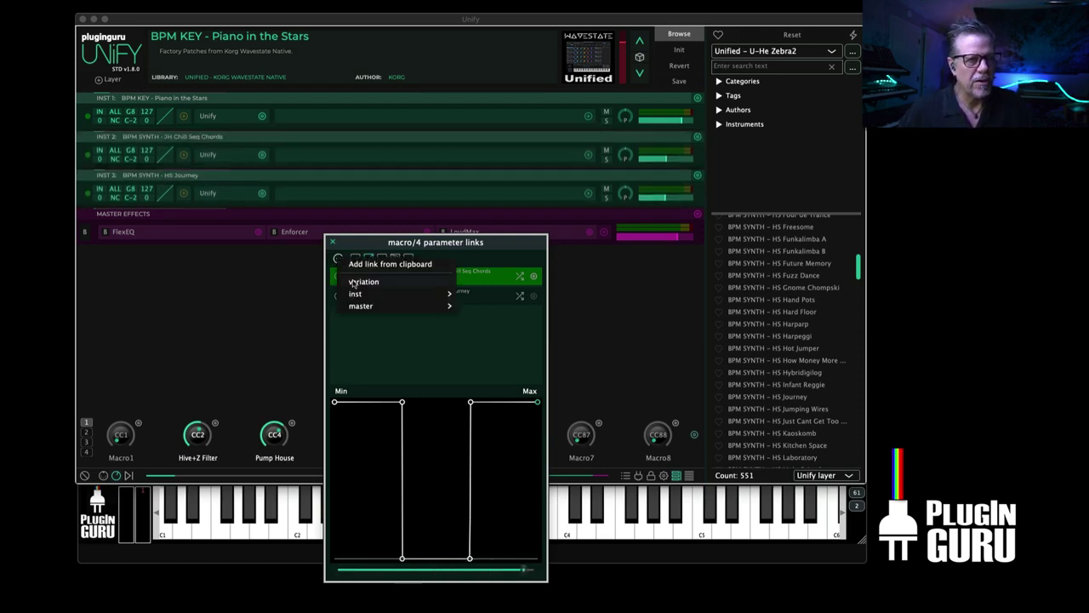
{"action": "left_click", "coordinate": [434, 296]}
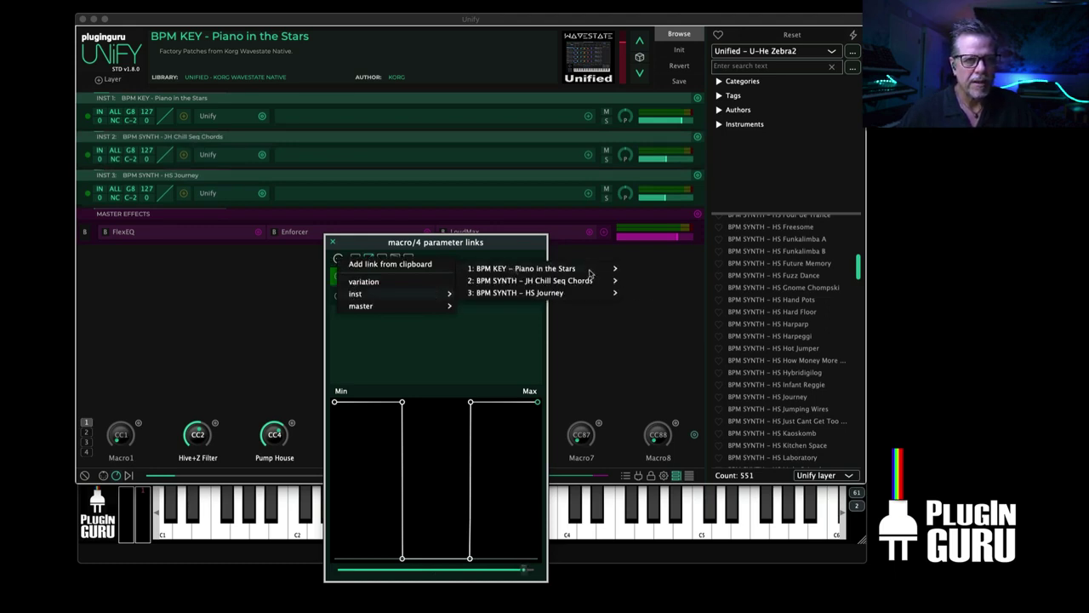
{"action": "mouse_move", "coordinate": [591, 272]}
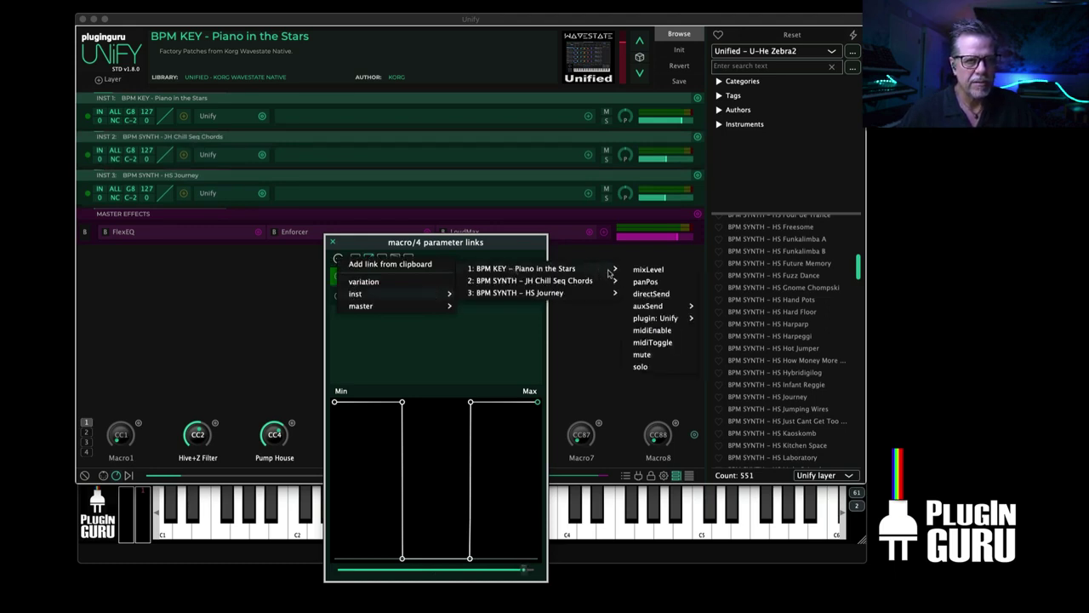
{"action": "left_click", "coordinate": [652, 330]}
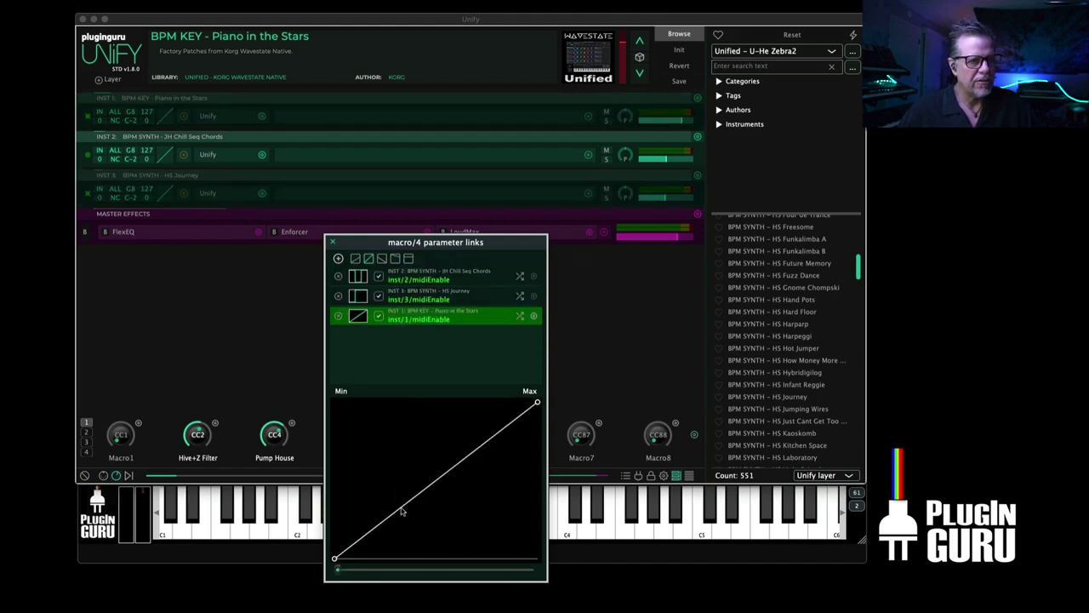
Shape the link curve so the Piano layer stays on until the very top of the range
{"action": "left_click_drag", "start_coordinate": [335, 558], "coordinate": [340, 369]}
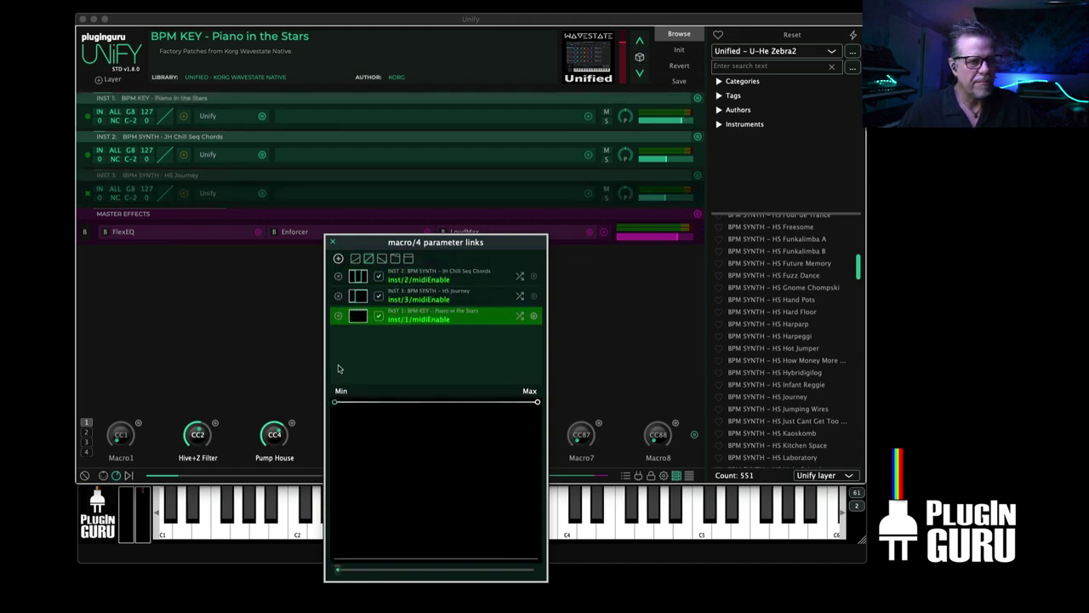
{"action": "left_click", "coordinate": [515, 404]}
{"action": "left_click_drag", "start_coordinate": [515, 405], "coordinate": [522, 557]}
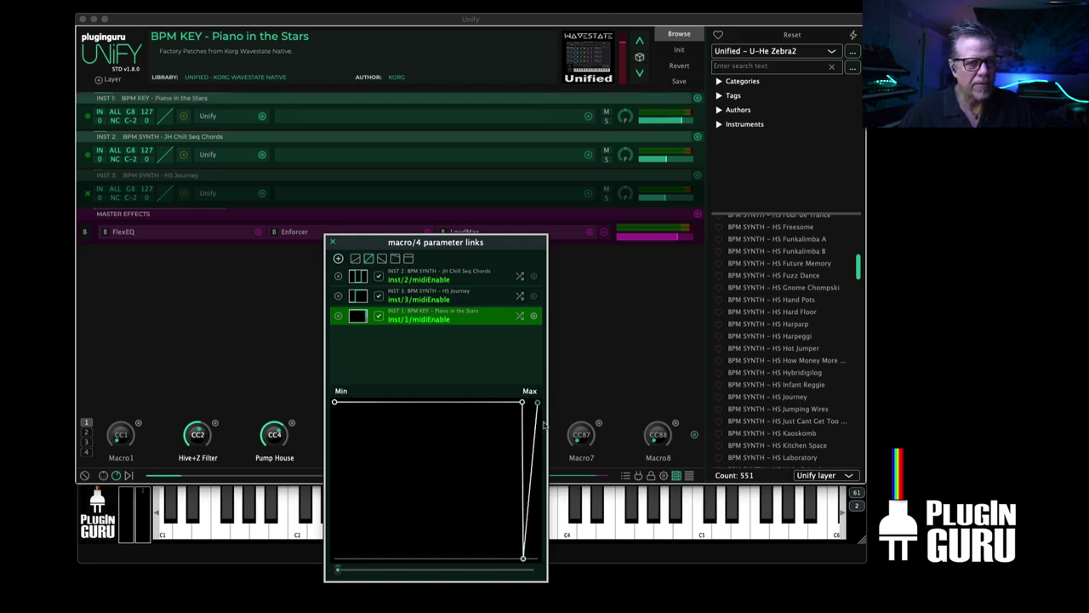
{"action": "left_click_drag", "start_coordinate": [537, 402], "coordinate": [563, 602]}
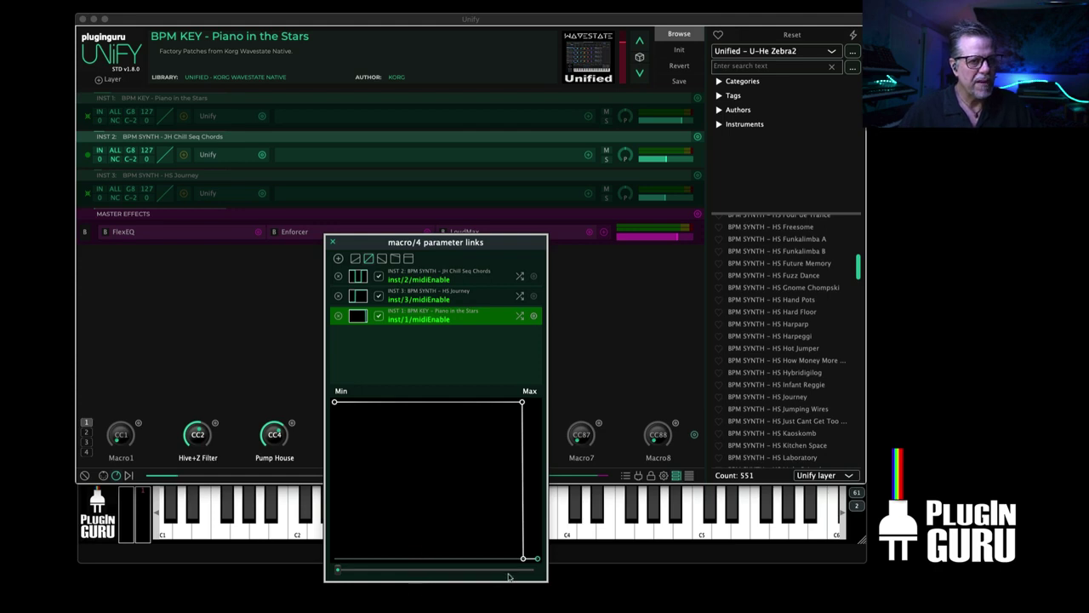
Sweep the macro value up and down to test the layer switching
{"action": "left_click", "coordinate": [340, 569]}
{"action": "left_click_drag", "start_coordinate": [372, 568], "coordinate": [549, 574]}
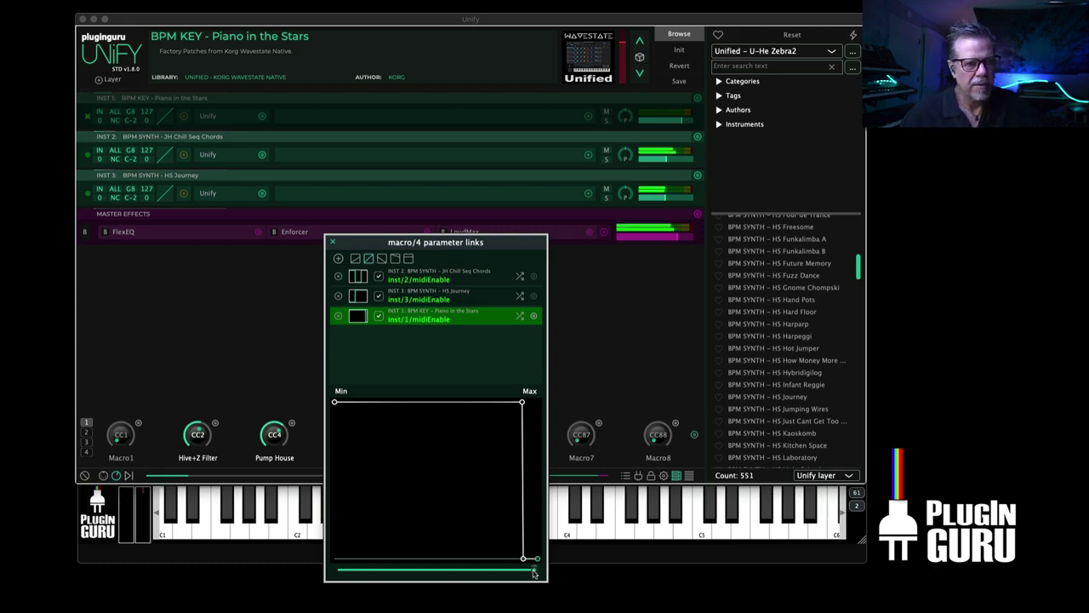
{"action": "left_click_drag", "start_coordinate": [534, 571], "coordinate": [510, 576]}
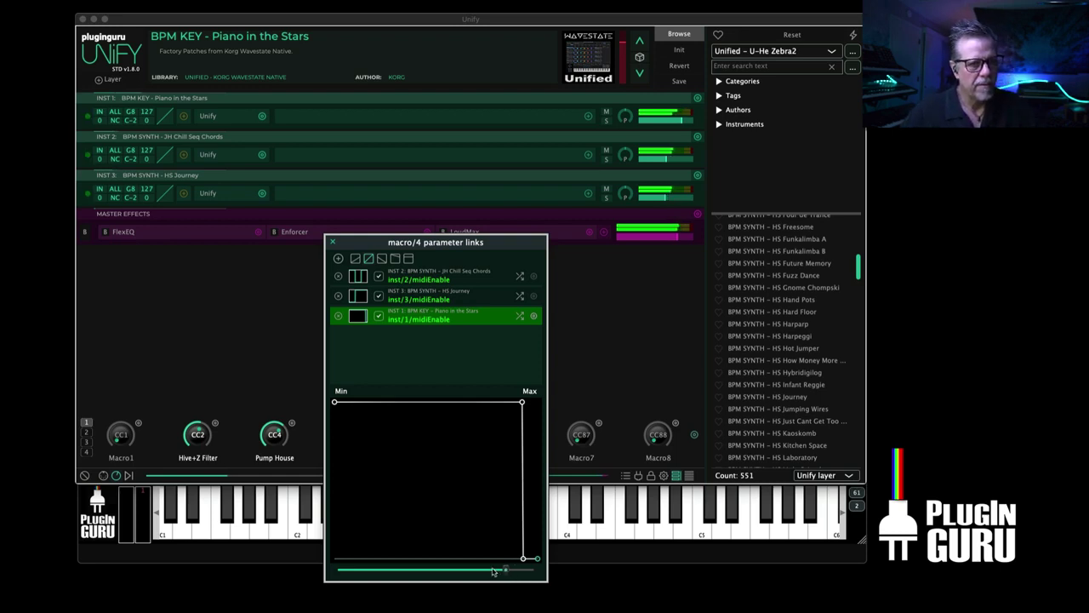
{"action": "left_click_drag", "start_coordinate": [492, 571], "coordinate": [540, 569]}
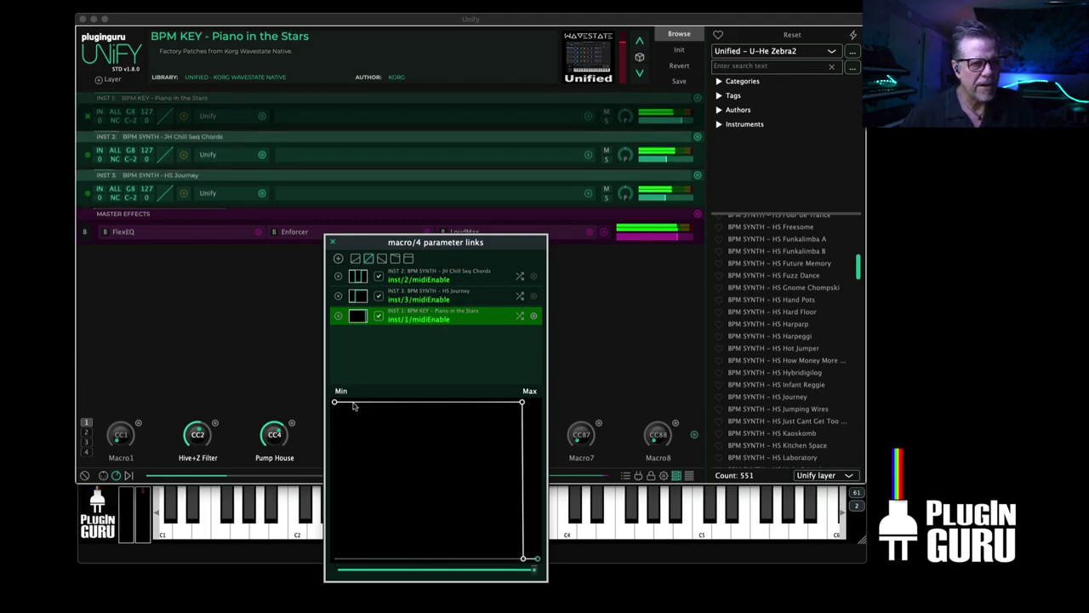
Drop the start point of the INST 2 midiEnable curve to the minimum
{"action": "left_click", "coordinate": [426, 299]}
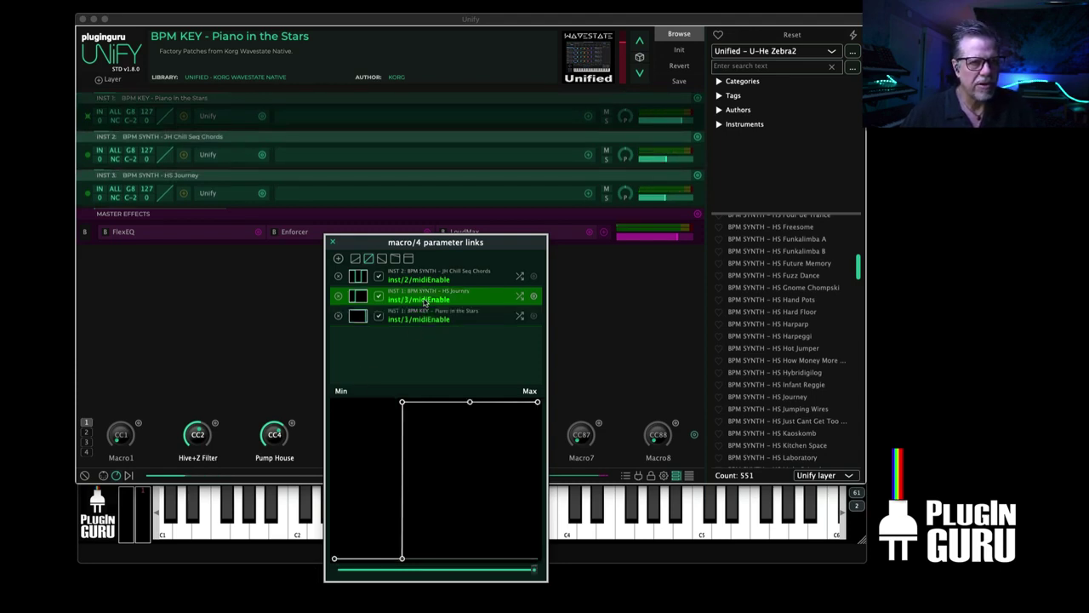
{"action": "left_click", "coordinate": [419, 279]}
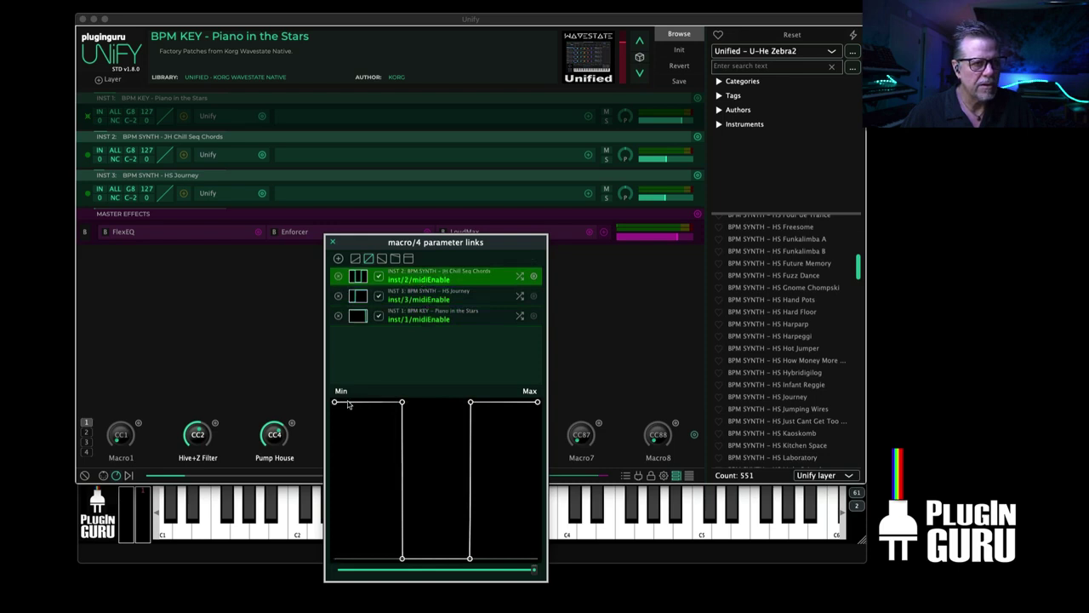
{"action": "left_click_drag", "start_coordinate": [352, 404], "coordinate": [354, 557]}
{"action": "left_click_drag", "start_coordinate": [333, 402], "coordinate": [333, 558]}
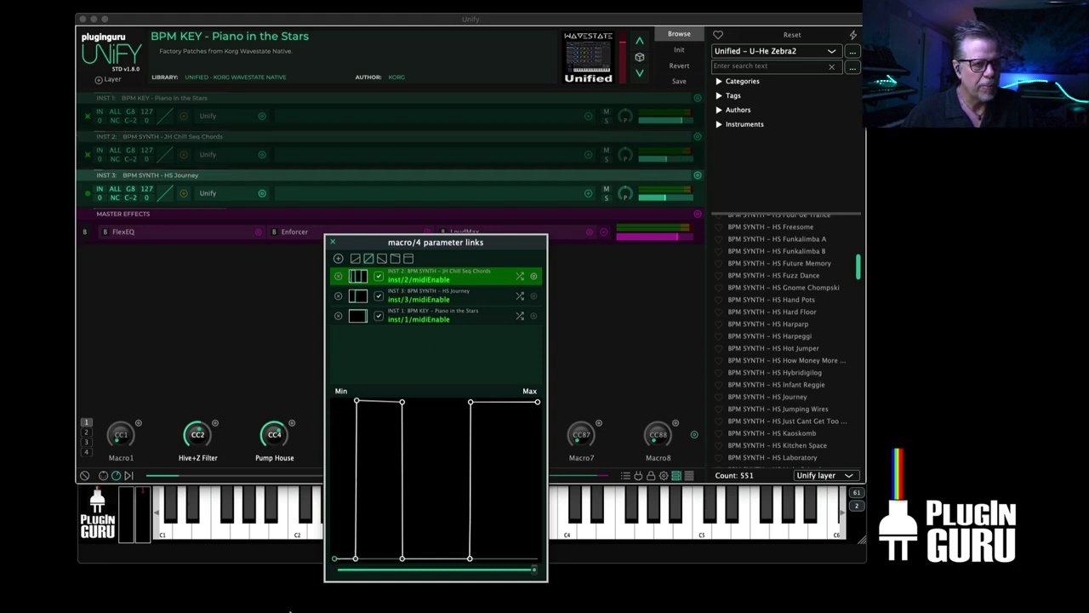
{"action": "left_click", "coordinate": [417, 299]}
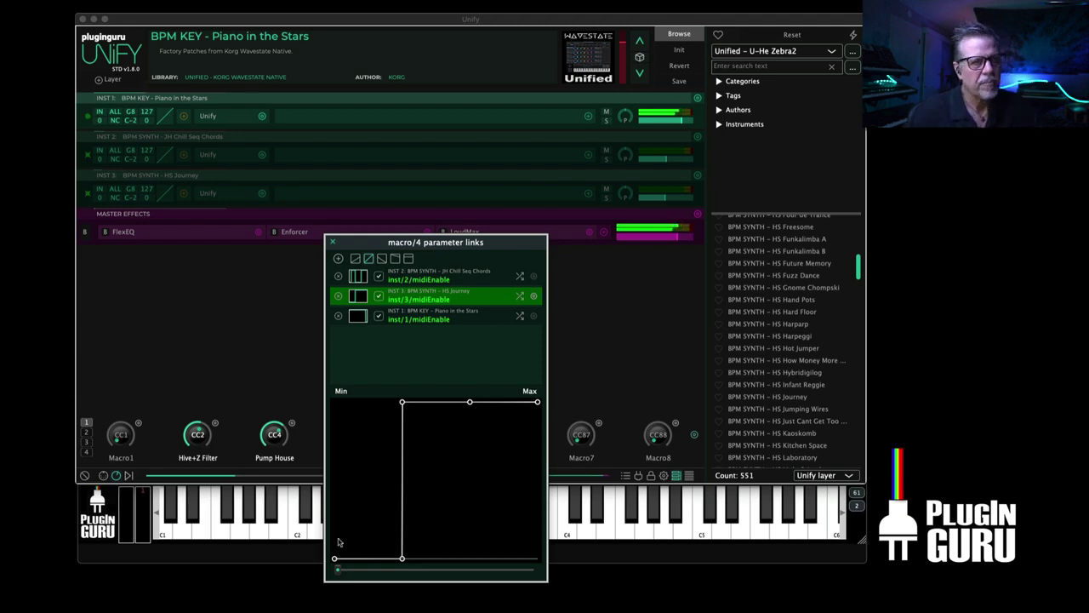
Open INST 1's inner Unify patch and its Wavestate editor
{"action": "left_click", "coordinate": [221, 126]}
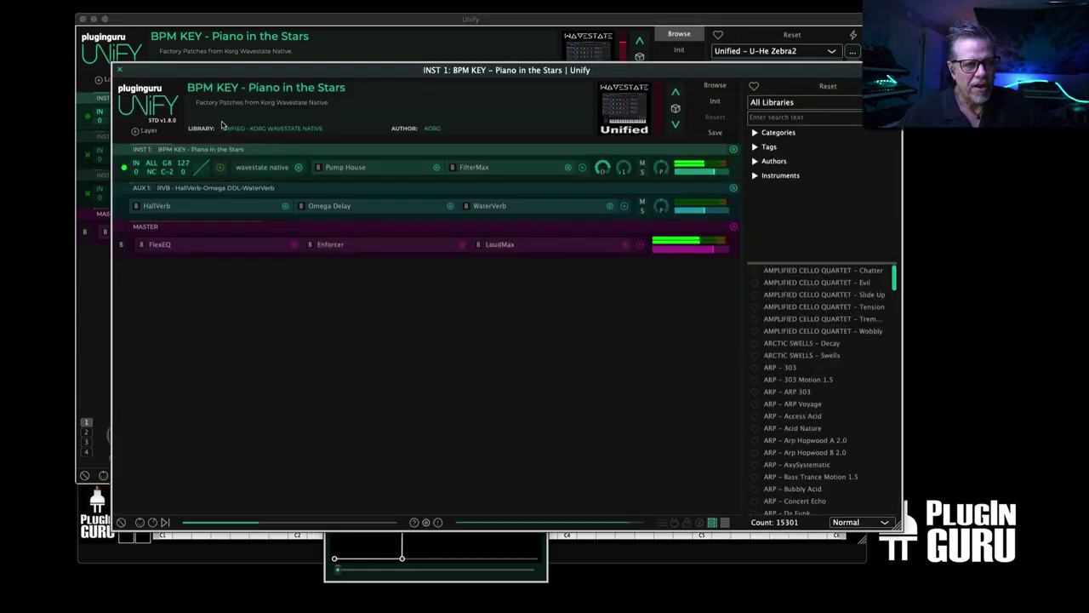
{"action": "left_click", "coordinate": [219, 123]}
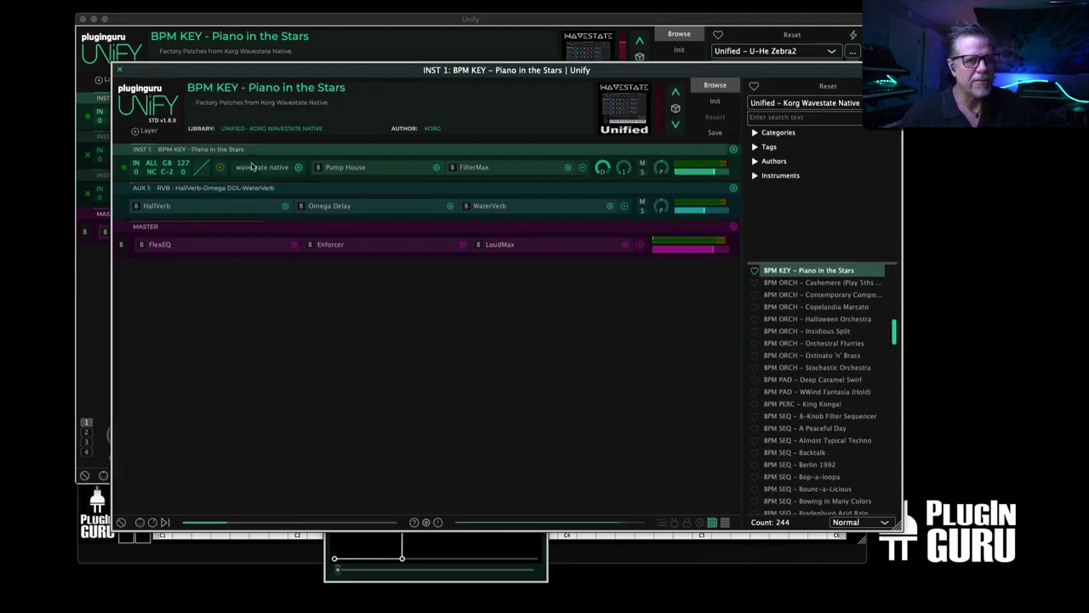
{"action": "left_click", "coordinate": [263, 166]}
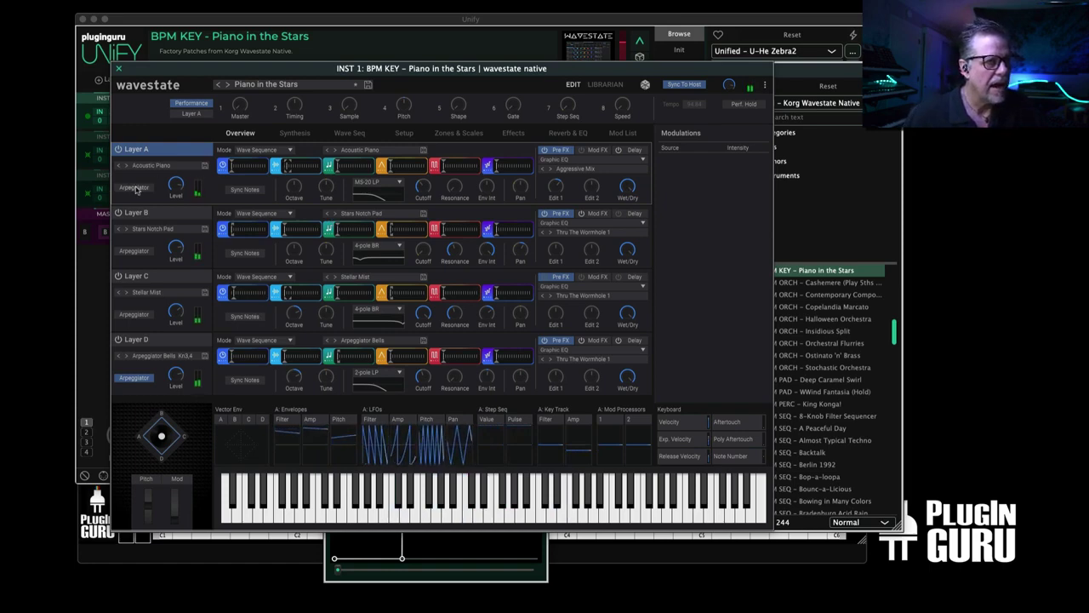
Raise Wavestate Layer D's level to about -3.8 dB and close the editor
{"action": "left_click", "coordinate": [164, 286]}
{"action": "left_click", "coordinate": [182, 375]}
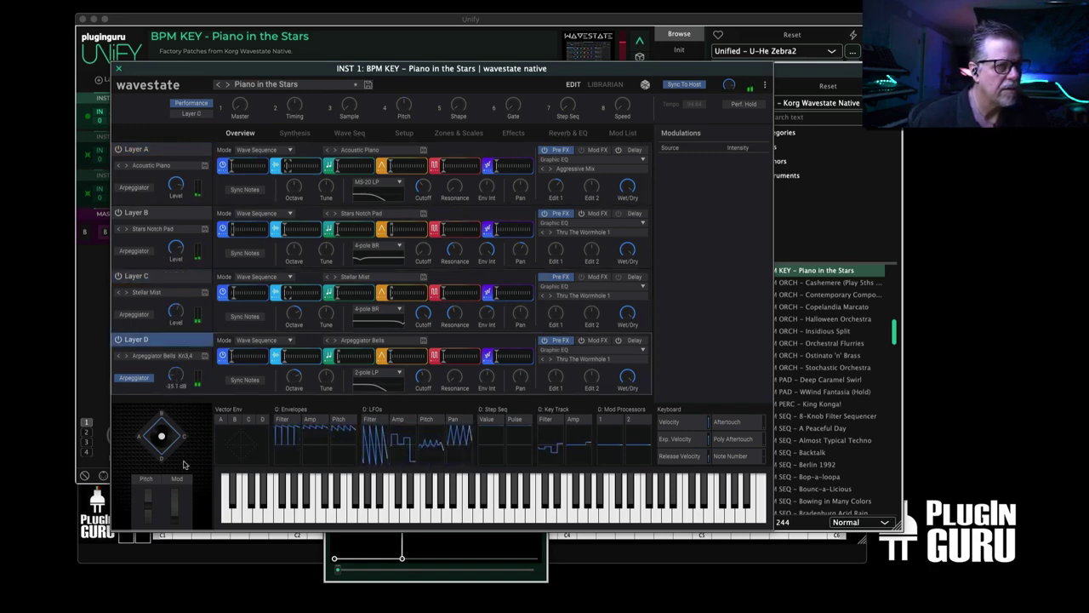
{"action": "left_click_drag", "start_coordinate": [183, 452], "coordinate": [195, 374]}
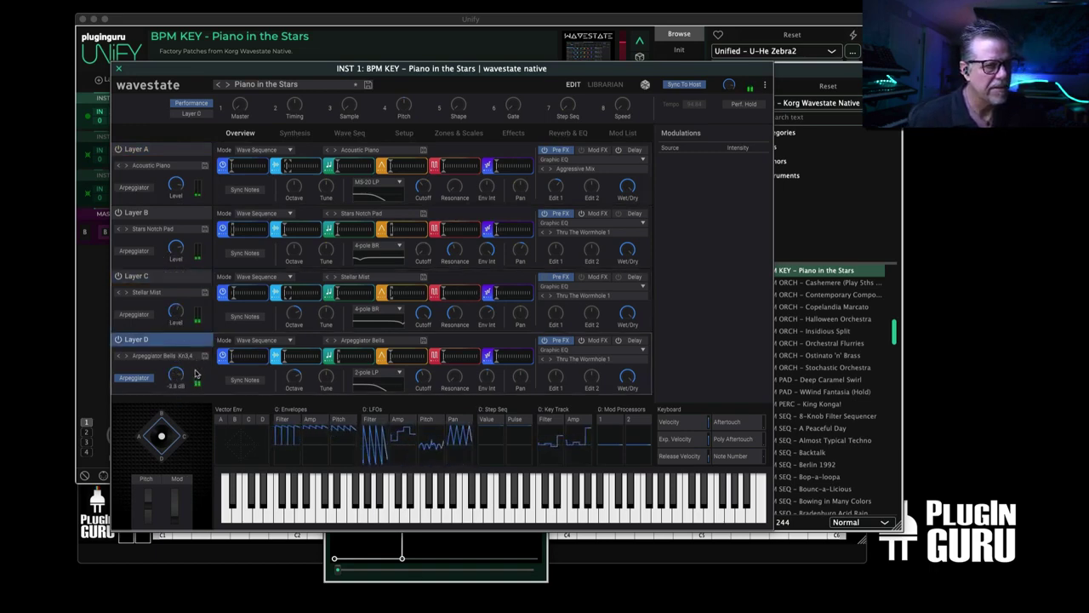
{"action": "left_click", "coordinate": [119, 69]}
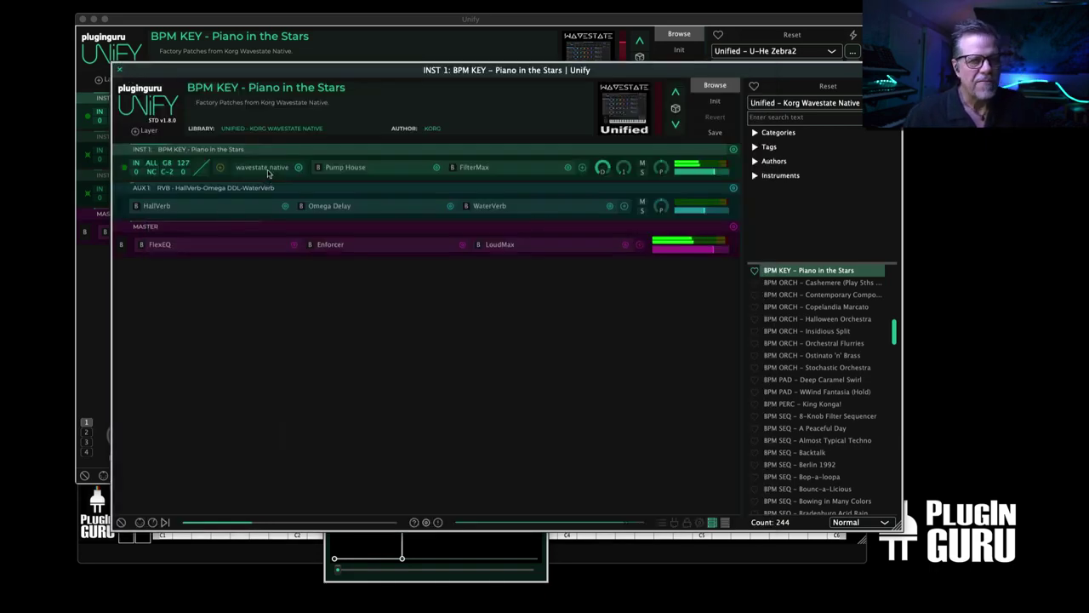
Show the inner patch's macro knobs and go to macro page 3
{"action": "left_click", "coordinate": [153, 521]}
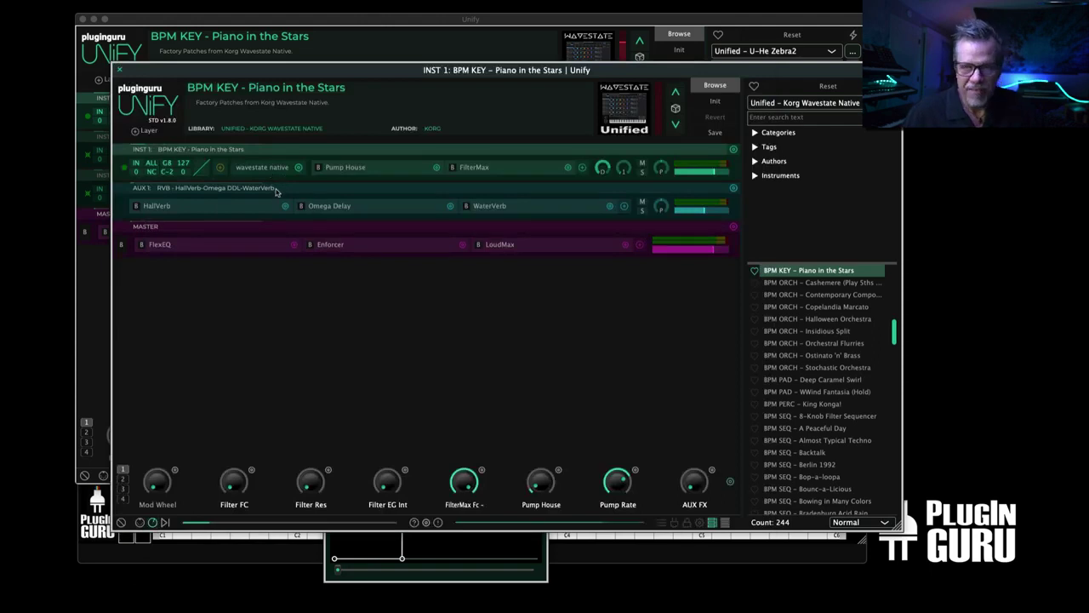
{"action": "left_click_drag", "start_coordinate": [254, 71], "coordinate": [326, 216]}
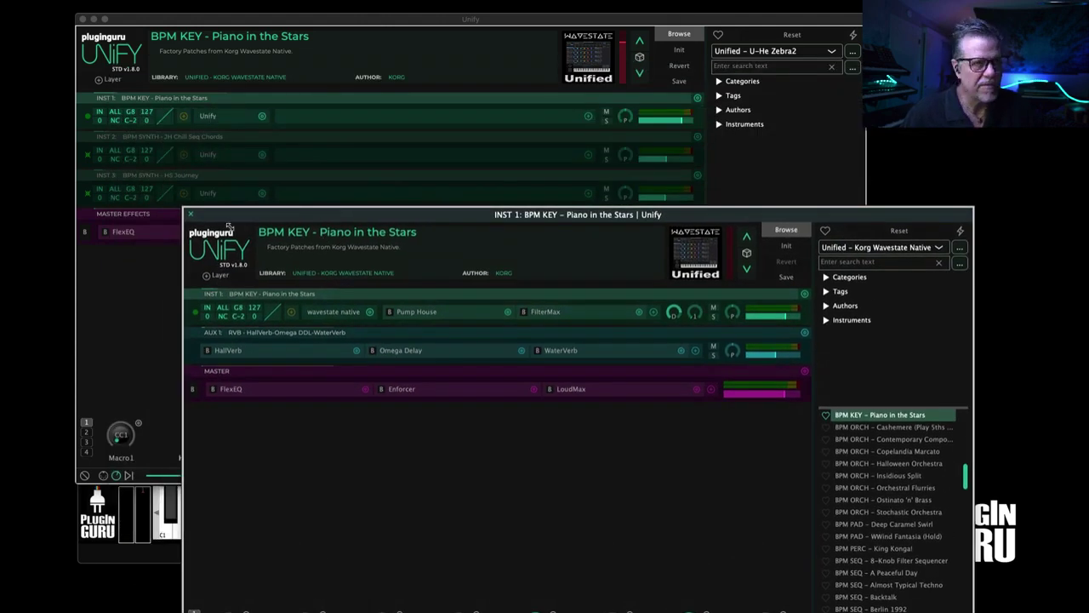
{"action": "left_click_drag", "start_coordinate": [245, 216], "coordinate": [173, 92]}
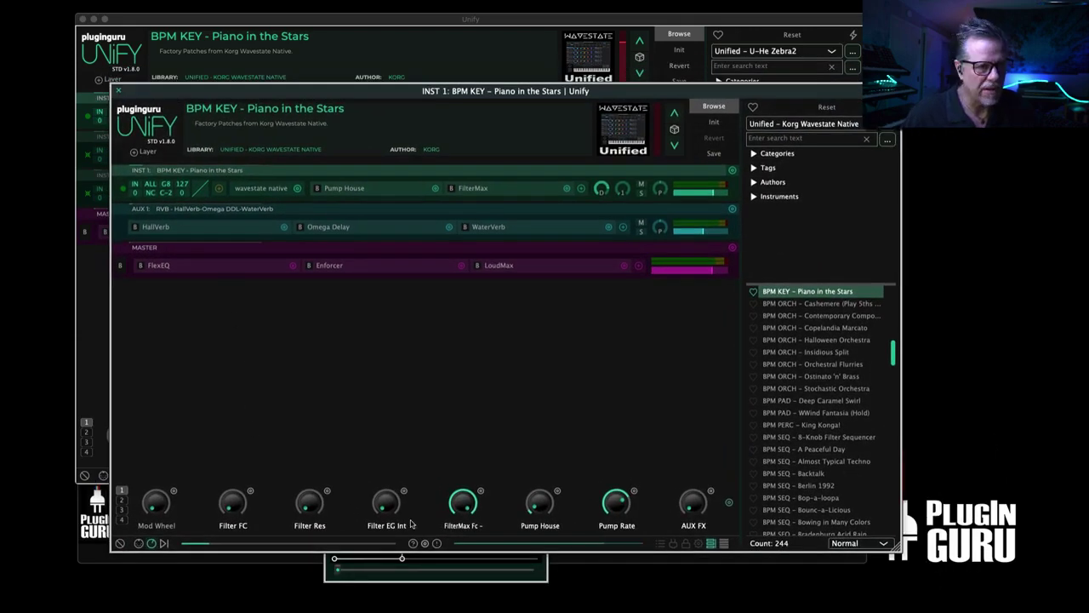
{"action": "left_click", "coordinate": [121, 499]}
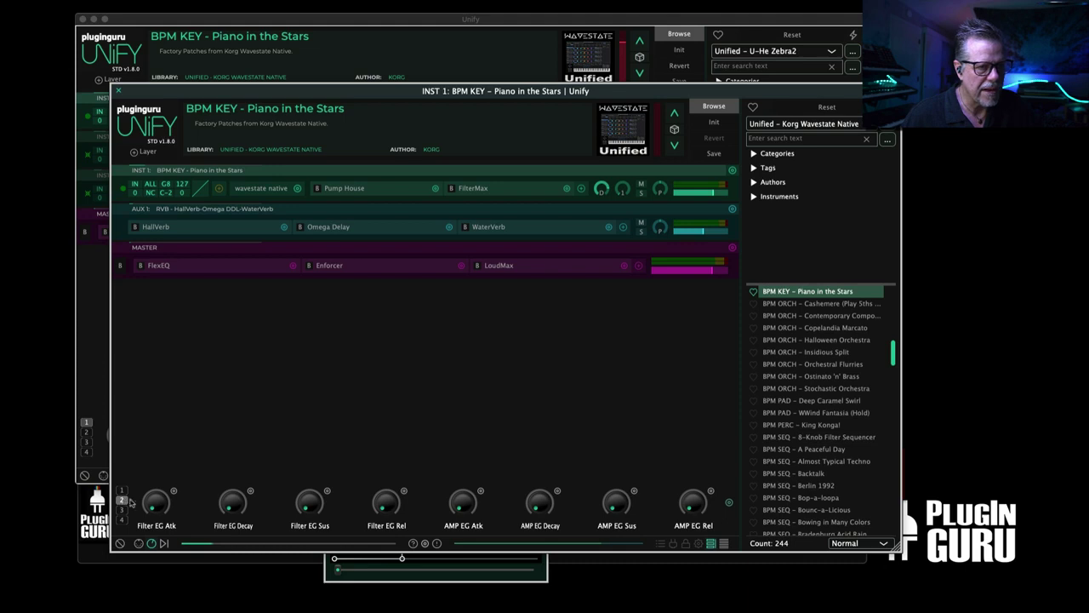
{"action": "left_click", "coordinate": [121, 509]}
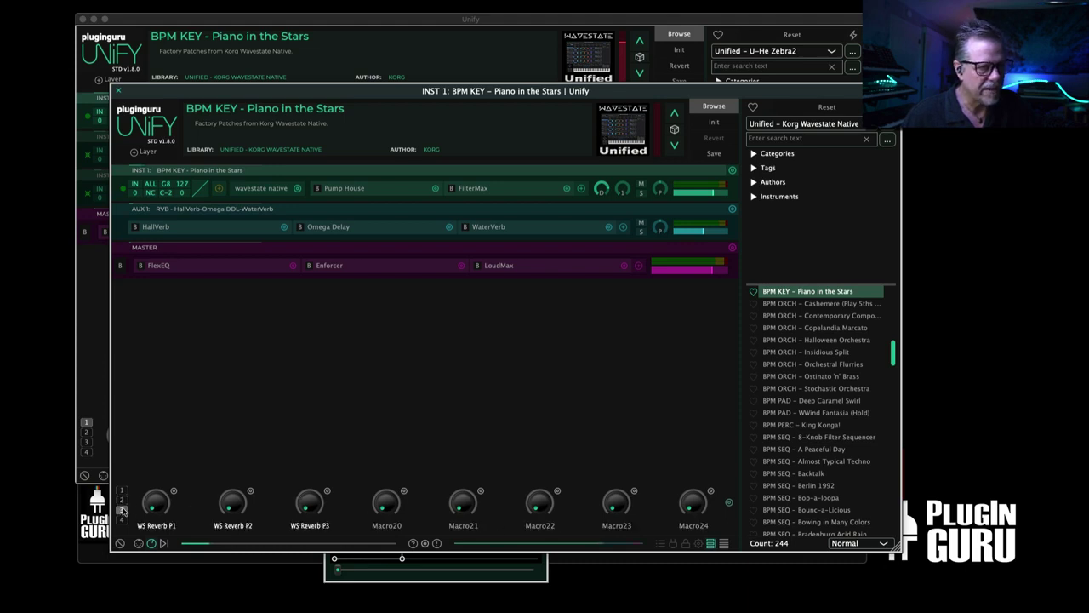
Rename Macro20 to 'BELLS GO AWAY'
{"action": "double_click", "coordinate": [383, 525]}
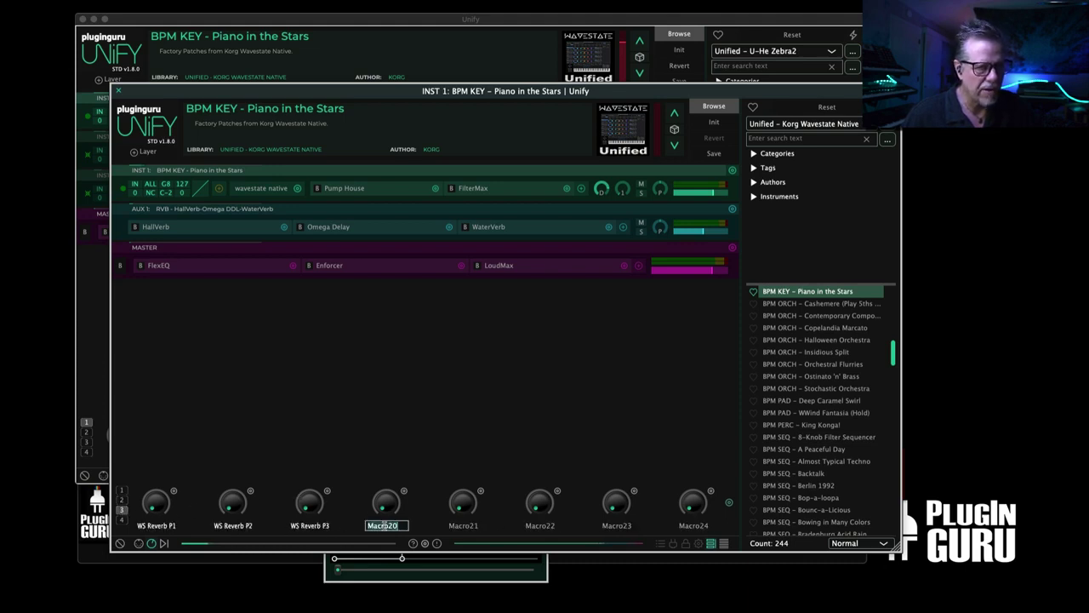
{"action": "type", "text": "BELL"}
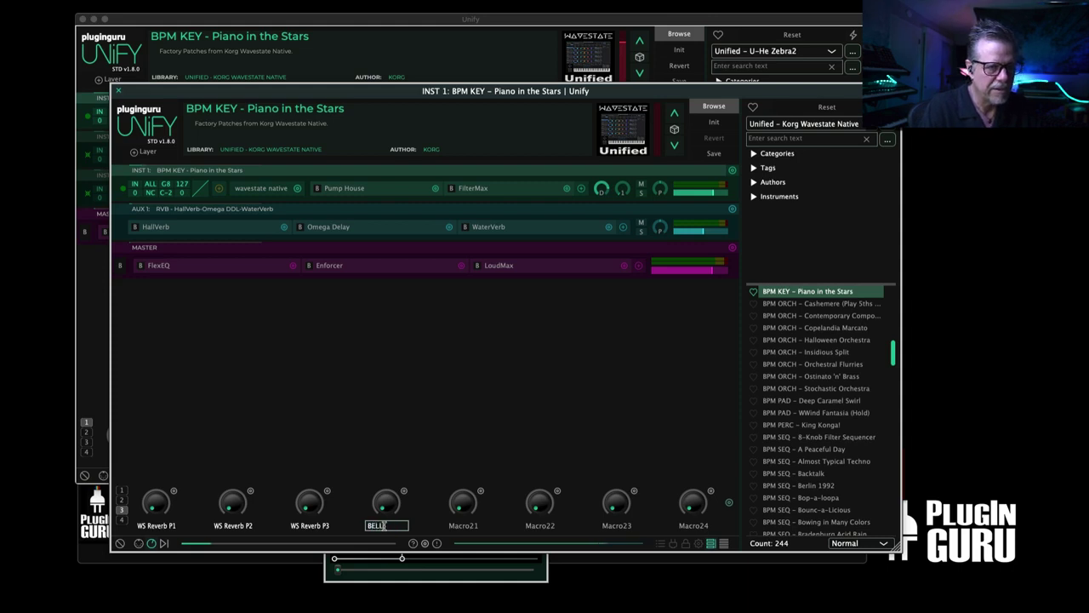
{"action": "type", "text": "S GO AWAY"}
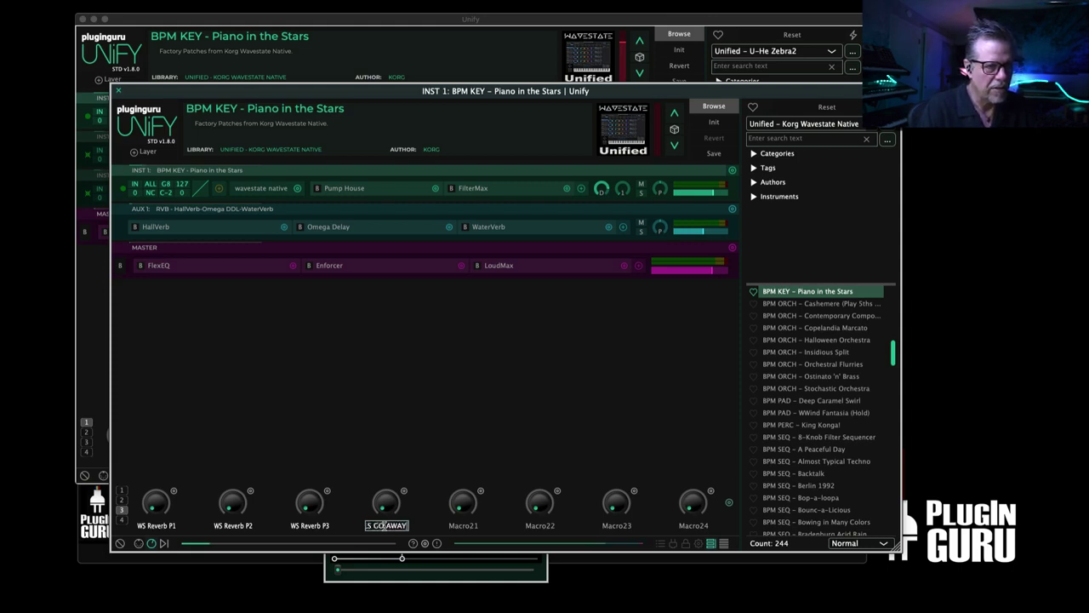
{"action": "key", "text": "Return"}
{"action": "right_click", "coordinate": [407, 497]}
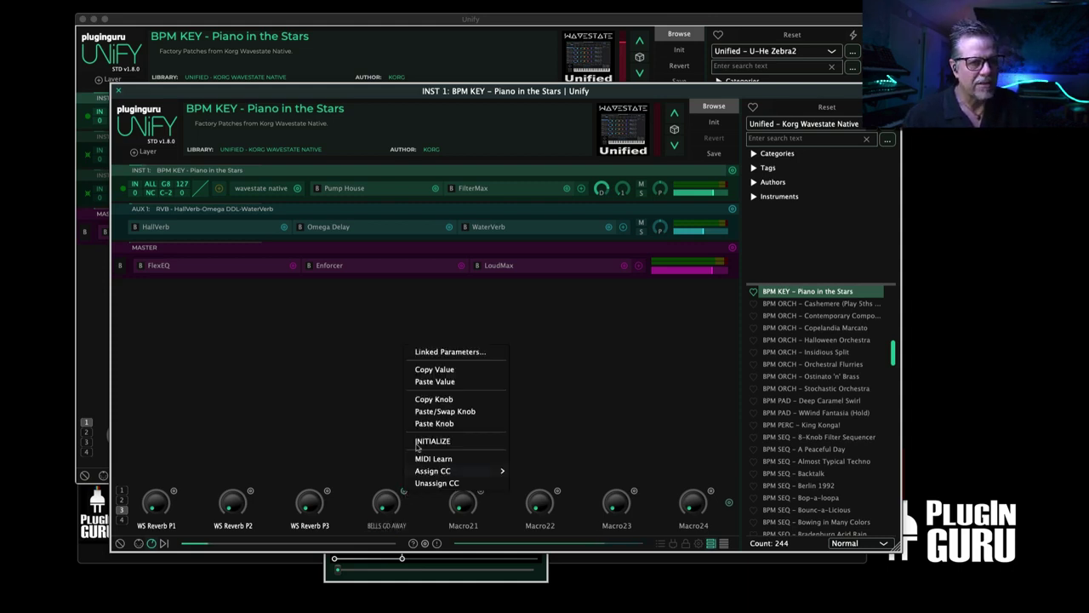
Link the BELLS GO AWAY macro to Wavestate's 'D: Prog Volume' parameter
{"action": "left_click", "coordinate": [431, 355]}
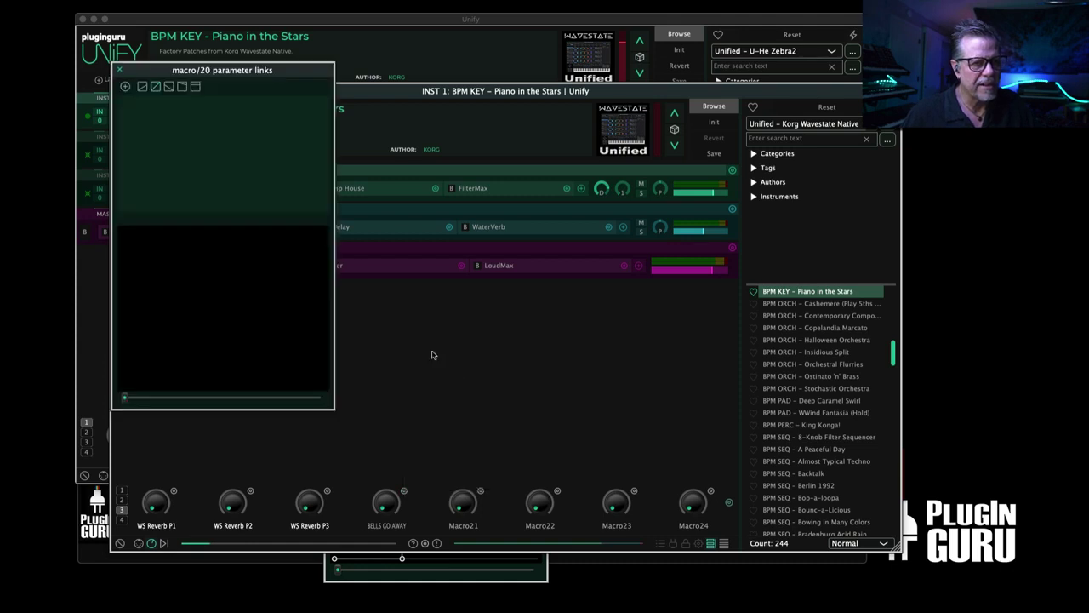
{"action": "left_click", "coordinate": [125, 87]}
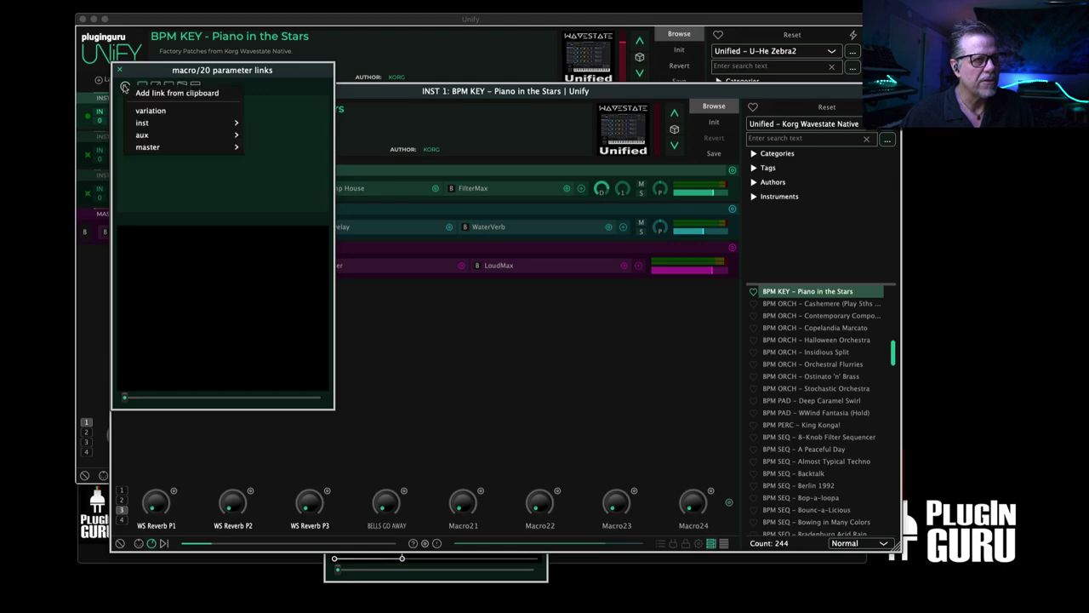
{"action": "mouse_move", "coordinate": [174, 127]}
{"action": "mouse_move", "coordinate": [327, 127]}
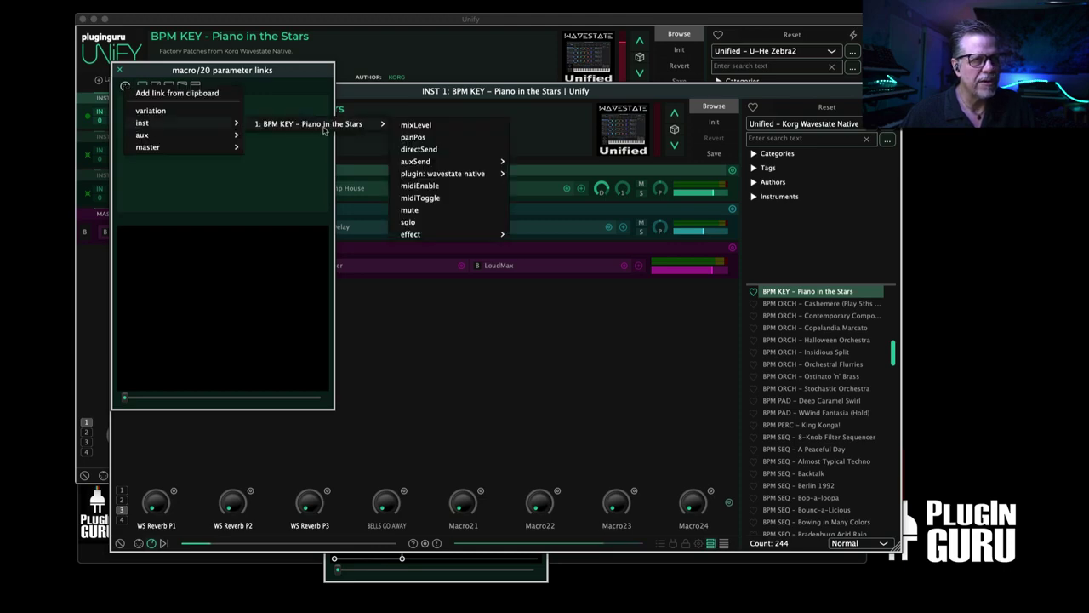
{"action": "mouse_move", "coordinate": [443, 175]}
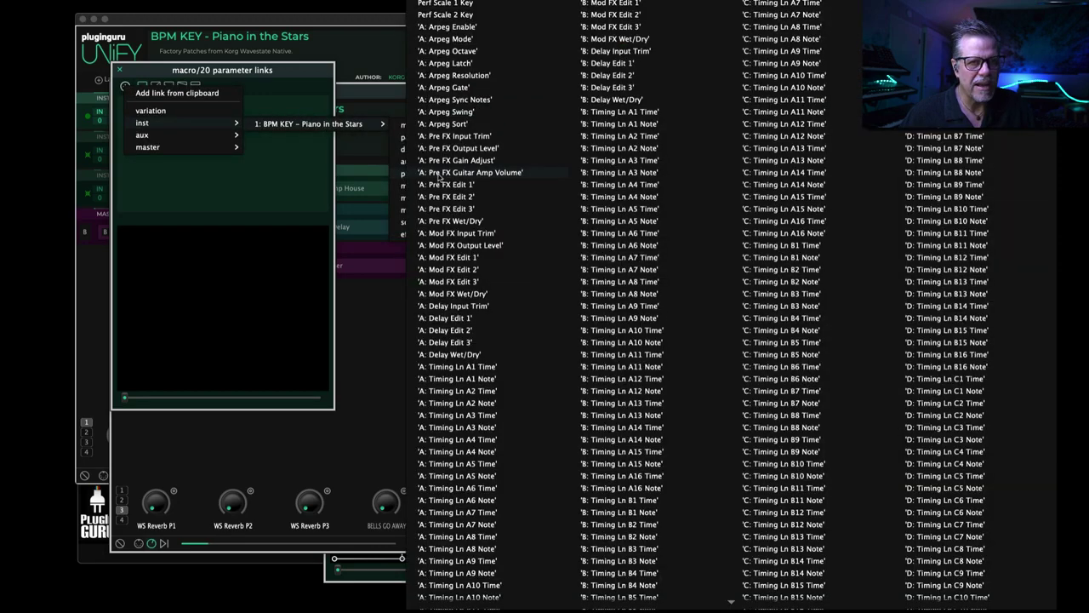
{"action": "scroll", "coordinate": [549, 281], "scroll_direction": "down", "scroll_amount": 2}
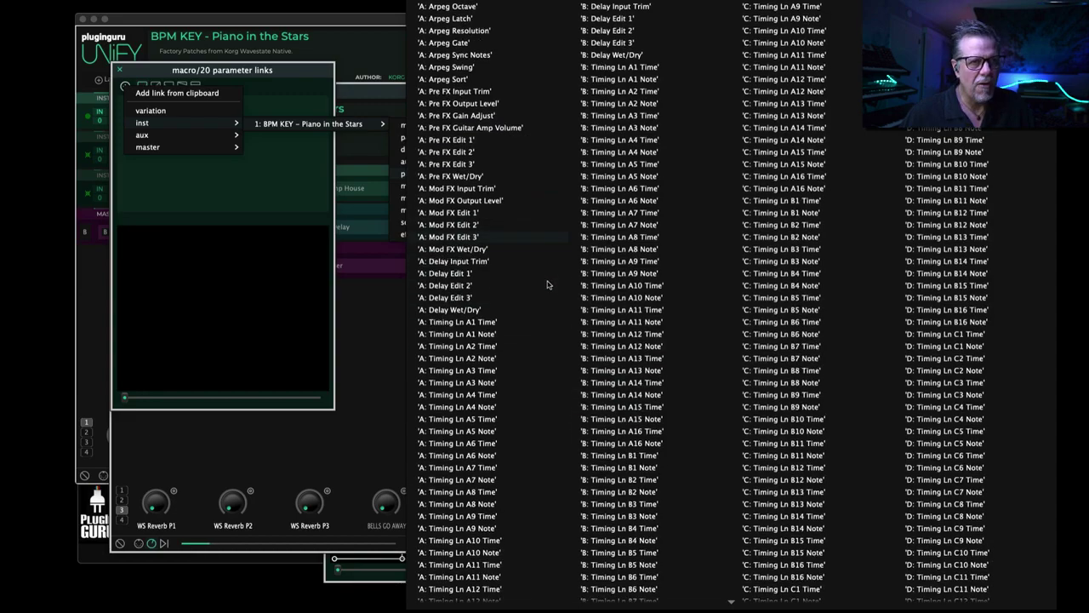
{"action": "scroll", "coordinate": [553, 287], "scroll_direction": "down", "scroll_amount": 20}
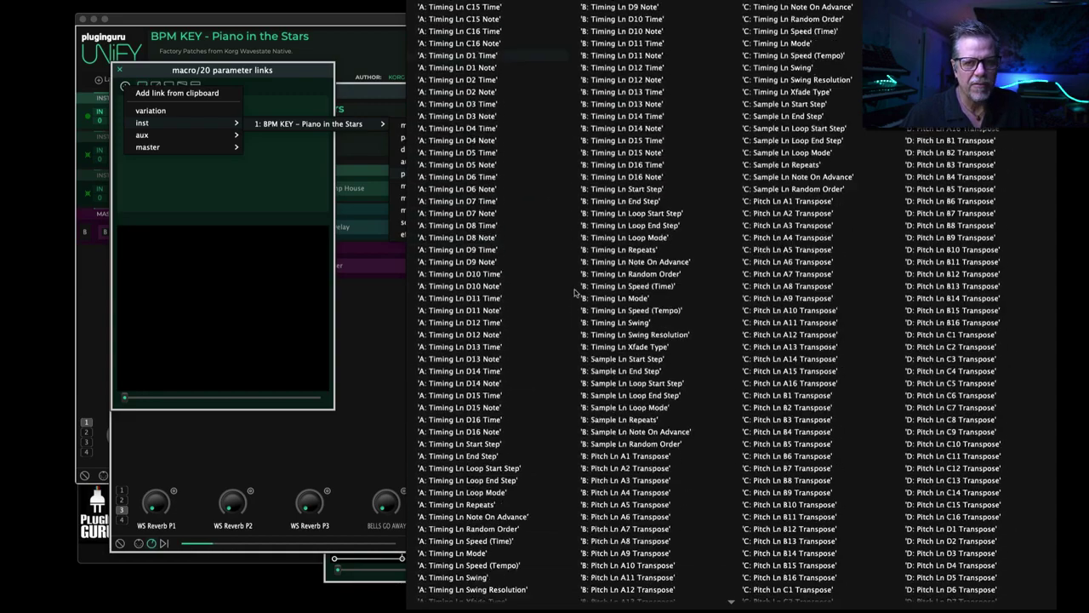
{"action": "scroll", "coordinate": [587, 297], "scroll_direction": "down", "scroll_amount": 20}
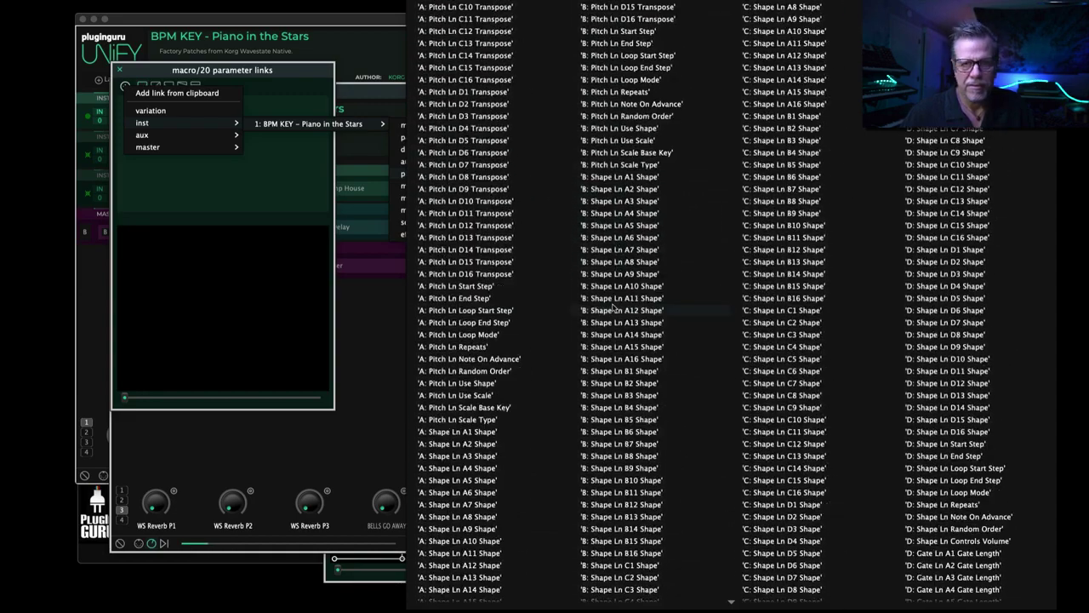
{"action": "scroll", "coordinate": [568, 308], "scroll_direction": "down", "scroll_amount": 20}
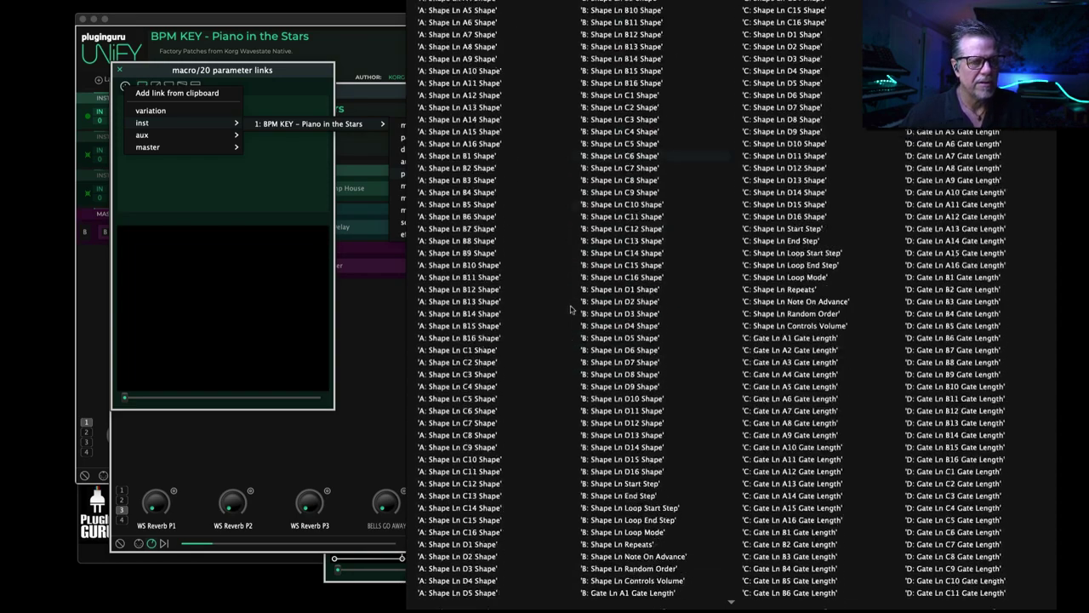
{"action": "scroll", "coordinate": [568, 308], "scroll_direction": "down", "scroll_amount": 20}
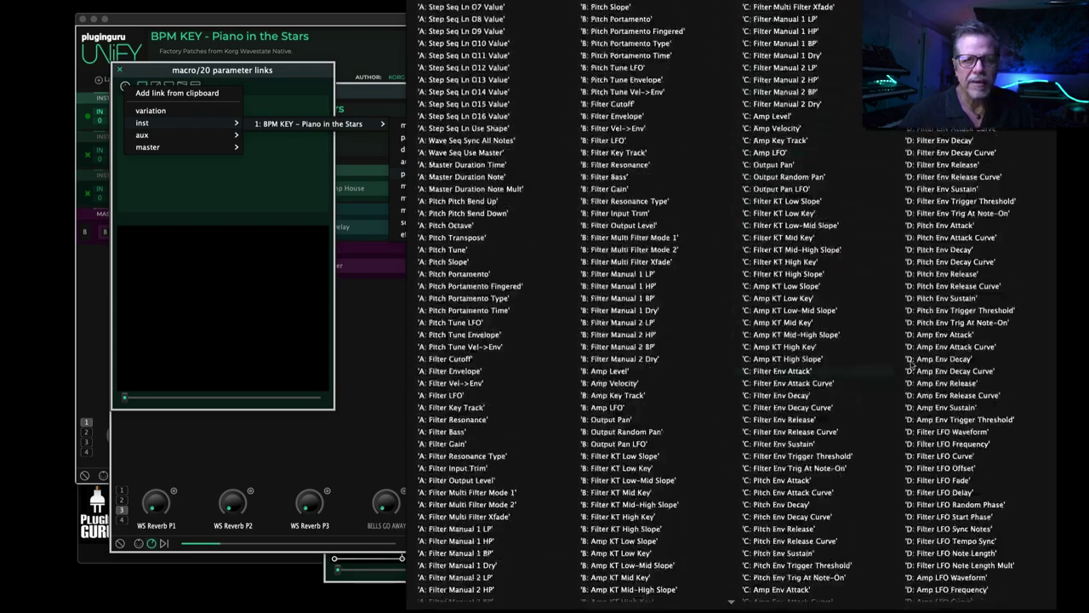
{"action": "scroll", "coordinate": [945, 312], "scroll_direction": "down", "scroll_amount": 15}
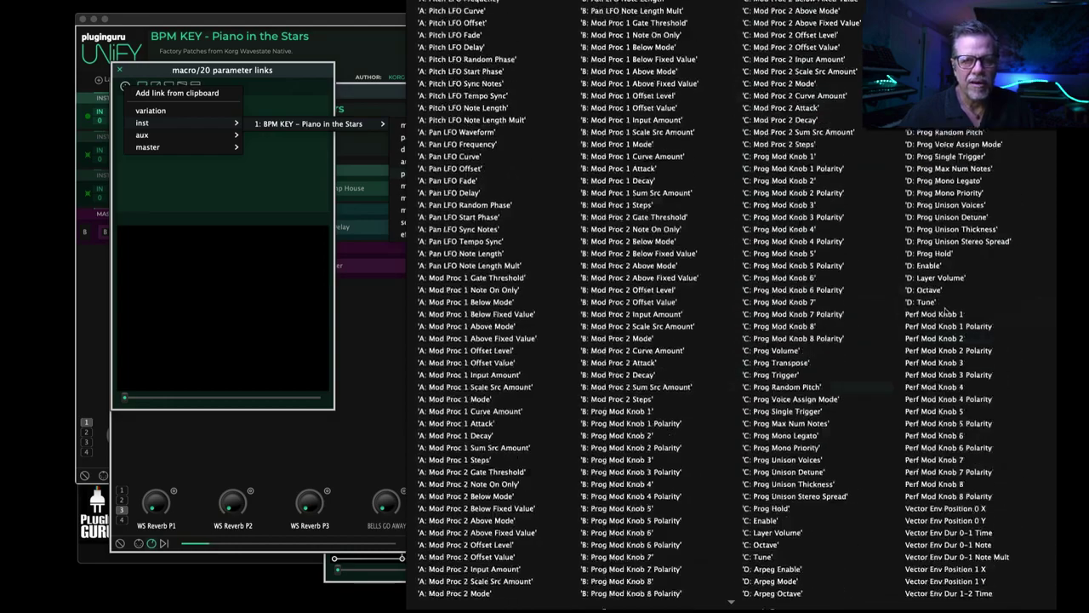
{"action": "scroll", "coordinate": [944, 313], "scroll_direction": "down", "scroll_amount": 6}
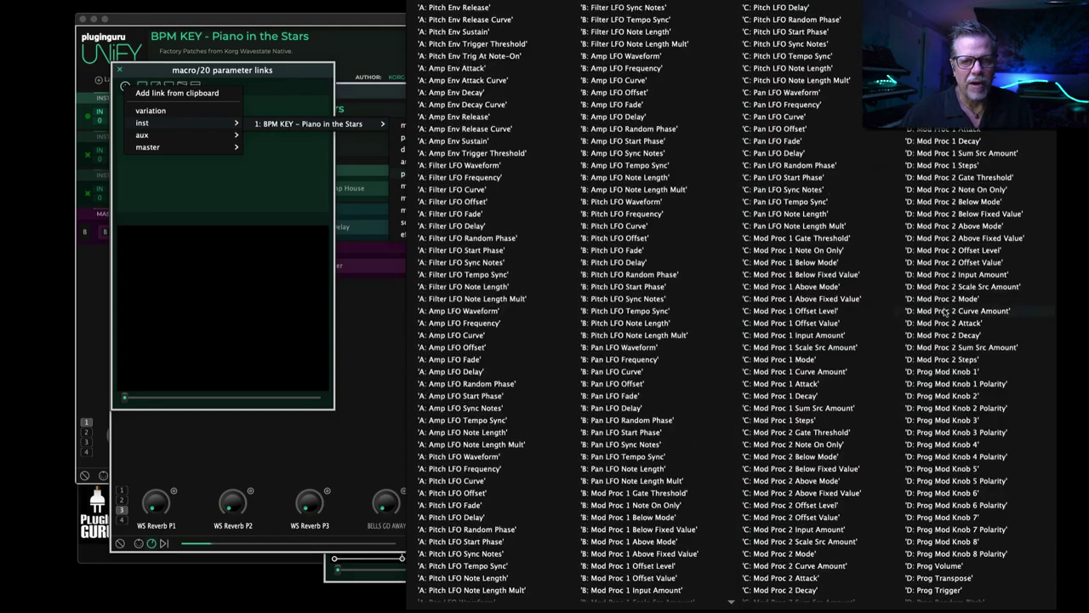
{"action": "scroll", "coordinate": [946, 360], "scroll_direction": "down", "scroll_amount": 3}
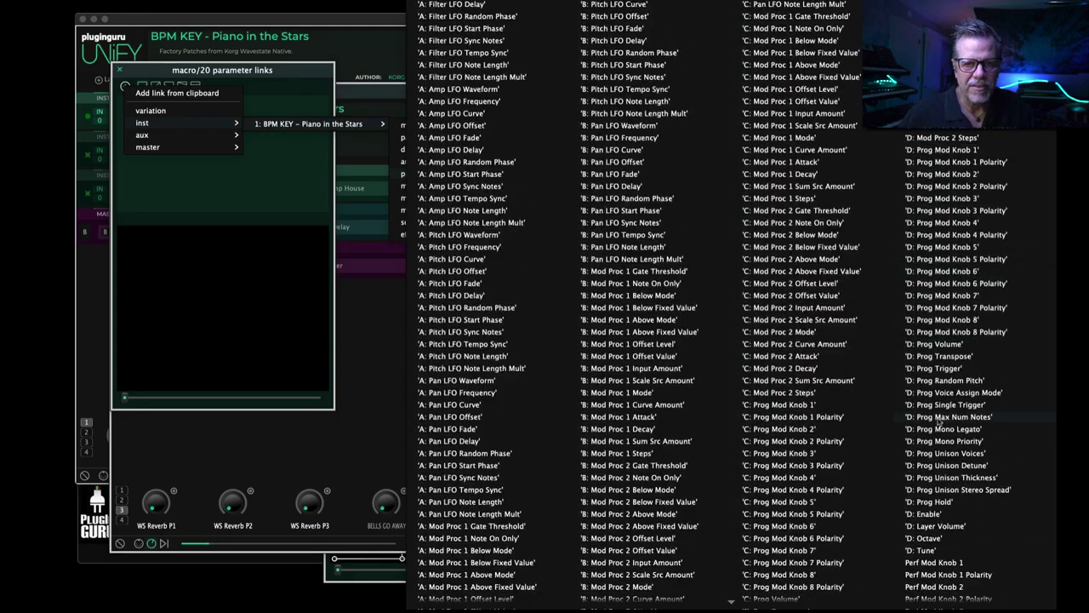
{"action": "left_click", "coordinate": [933, 346]}
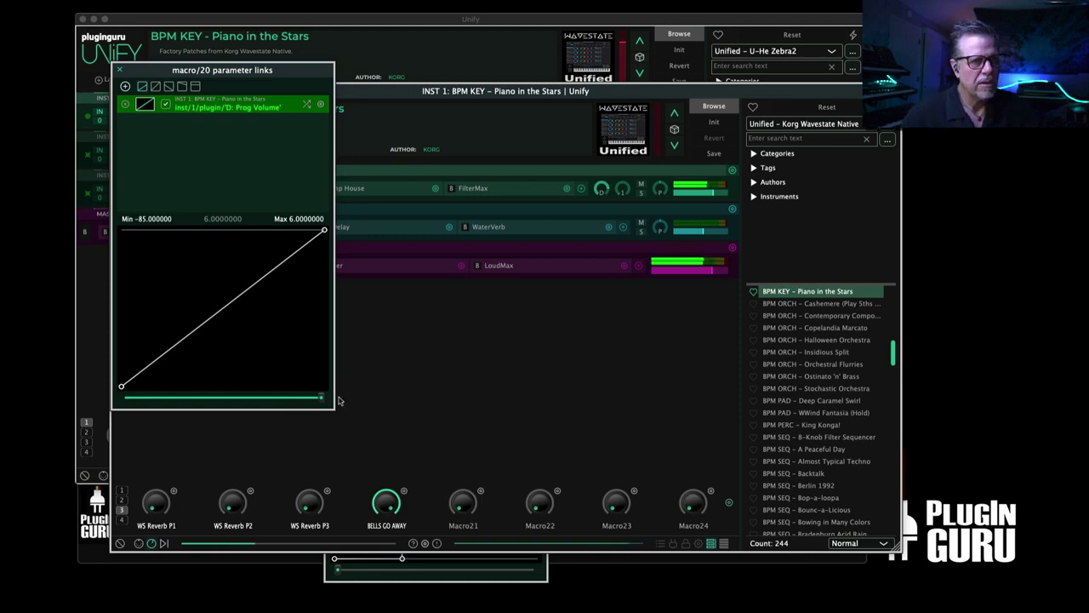
Test the link by sweeping the volume down to -85, then return to the main patch
{"action": "left_click_drag", "start_coordinate": [324, 398], "coordinate": [360, 393]}
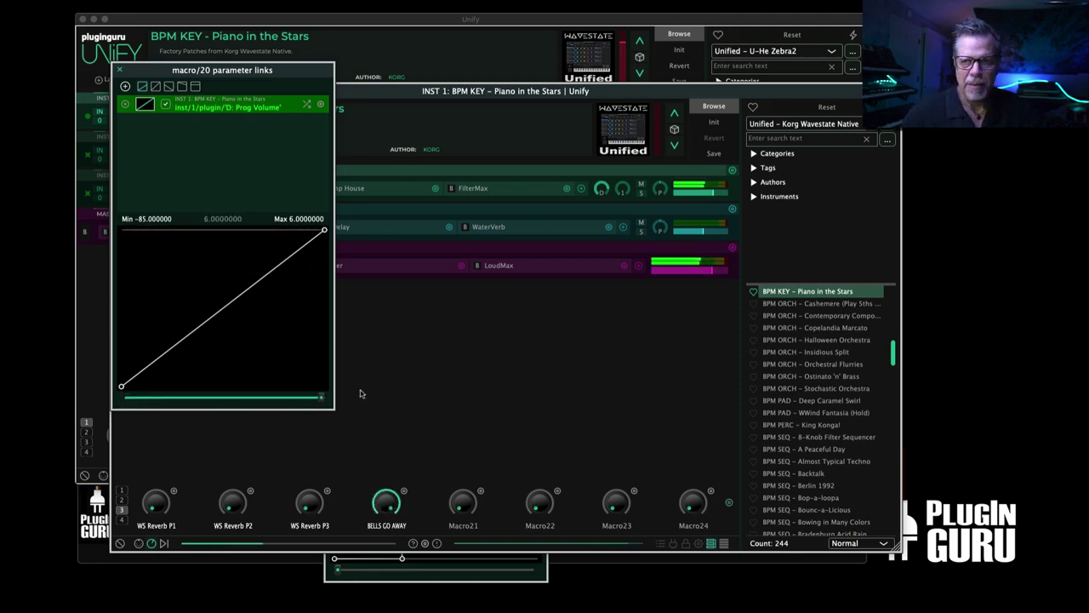
{"action": "left_click", "coordinate": [119, 69]}
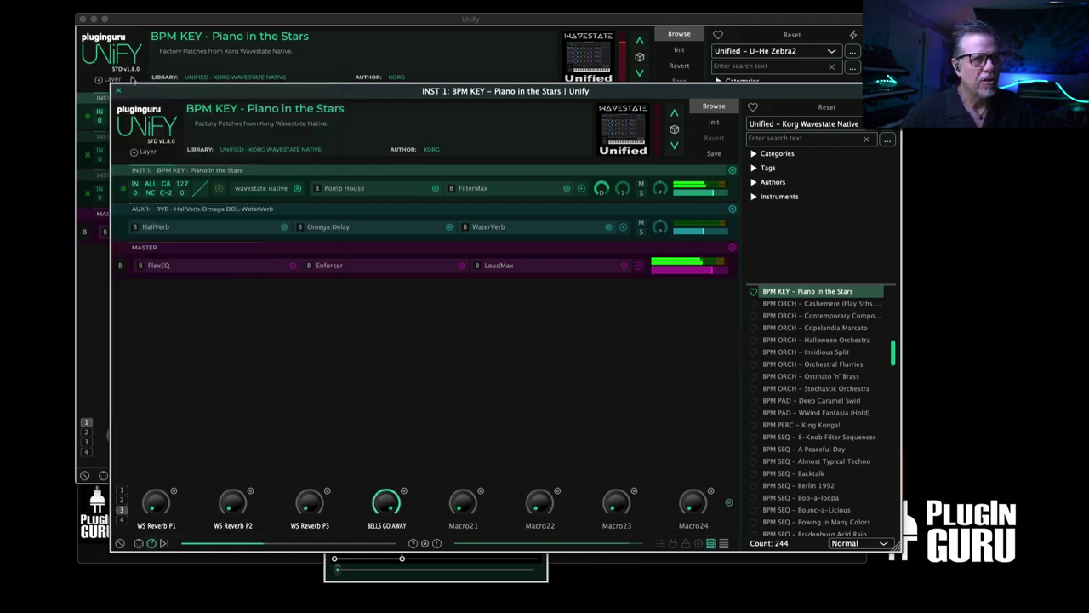
{"action": "left_click", "coordinate": [119, 90]}
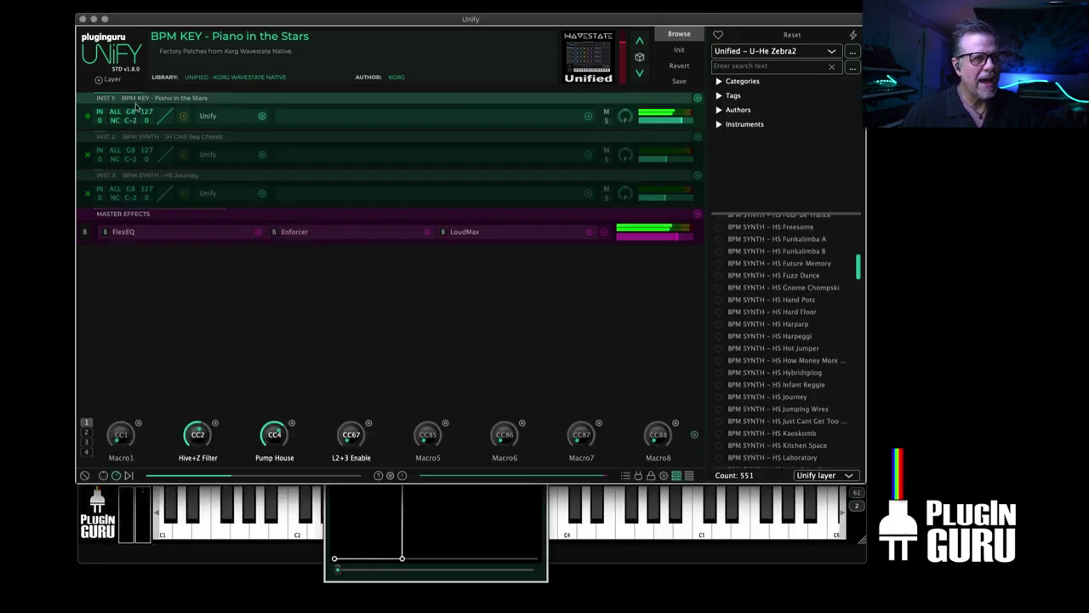
Rename Macro5 to 'BELLS GO AWAY'
{"action": "double_click", "coordinate": [428, 459]}
{"action": "type", "text": "BE"}
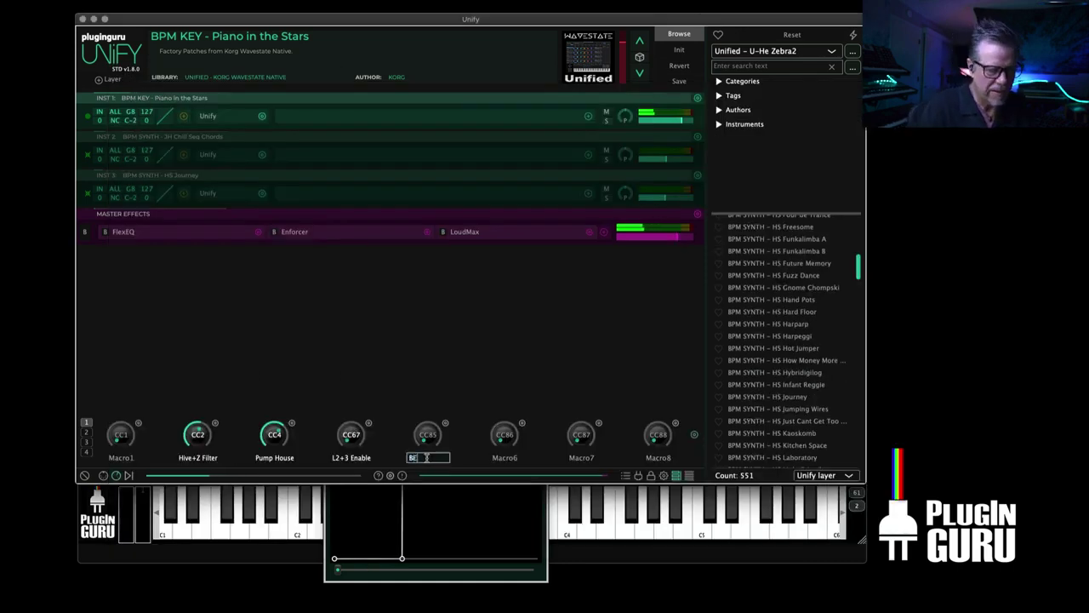
{"action": "type", "text": "LLS GO AWAY"}
{"action": "key", "text": "Return"}
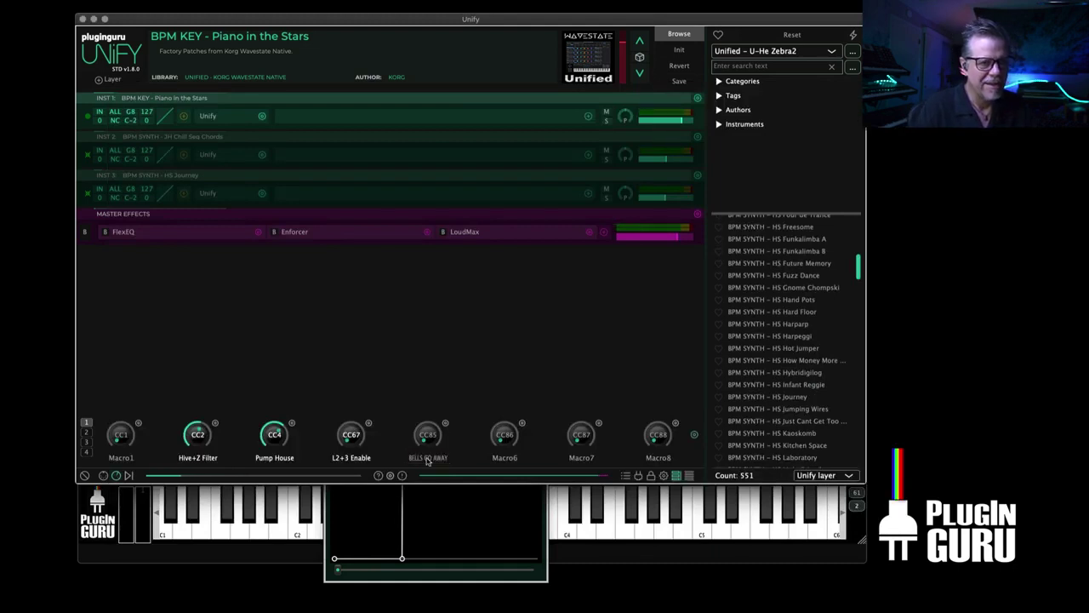
Link Macro5 to the Piano in the Stars layer's inner BELLS GO AWAY macro (0 to 1)
{"action": "right_click", "coordinate": [448, 426]}
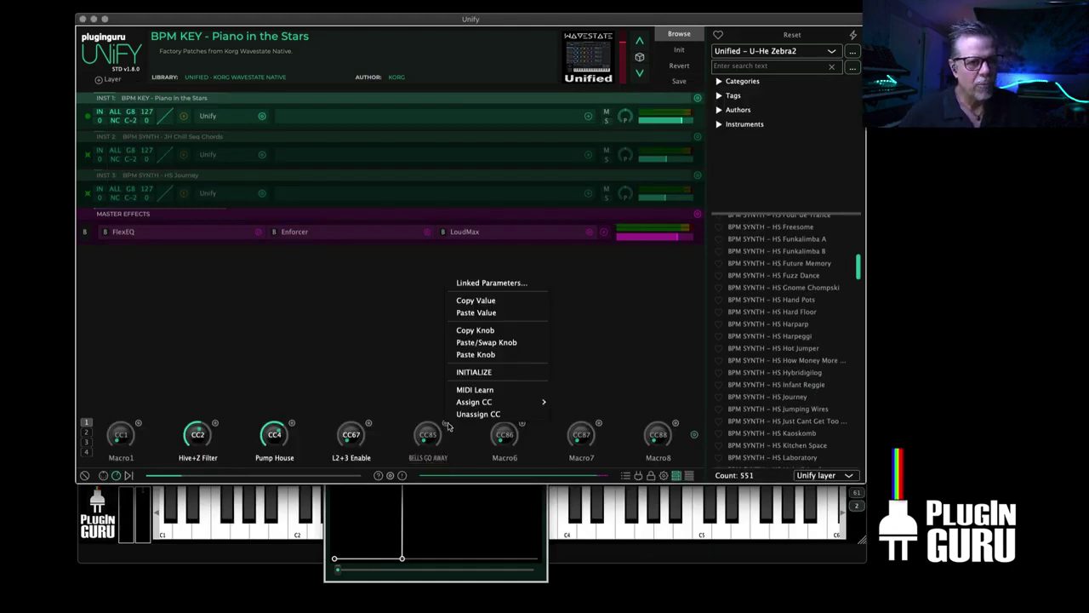
{"action": "left_click", "coordinate": [484, 283]}
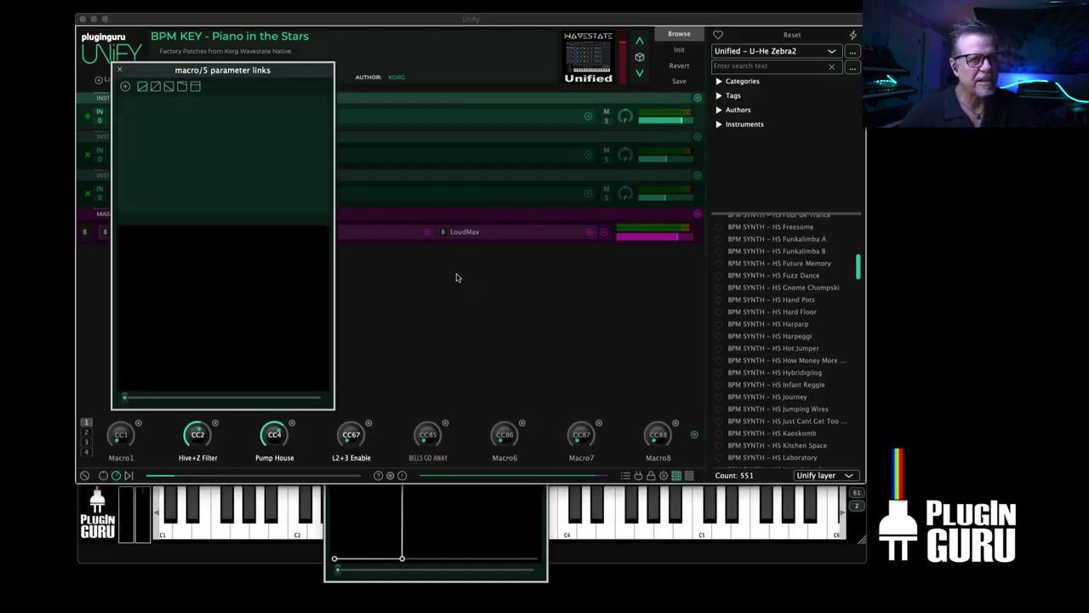
{"action": "left_click", "coordinate": [125, 86]}
{"action": "mouse_move", "coordinate": [147, 124]}
{"action": "mouse_move", "coordinate": [298, 127]}
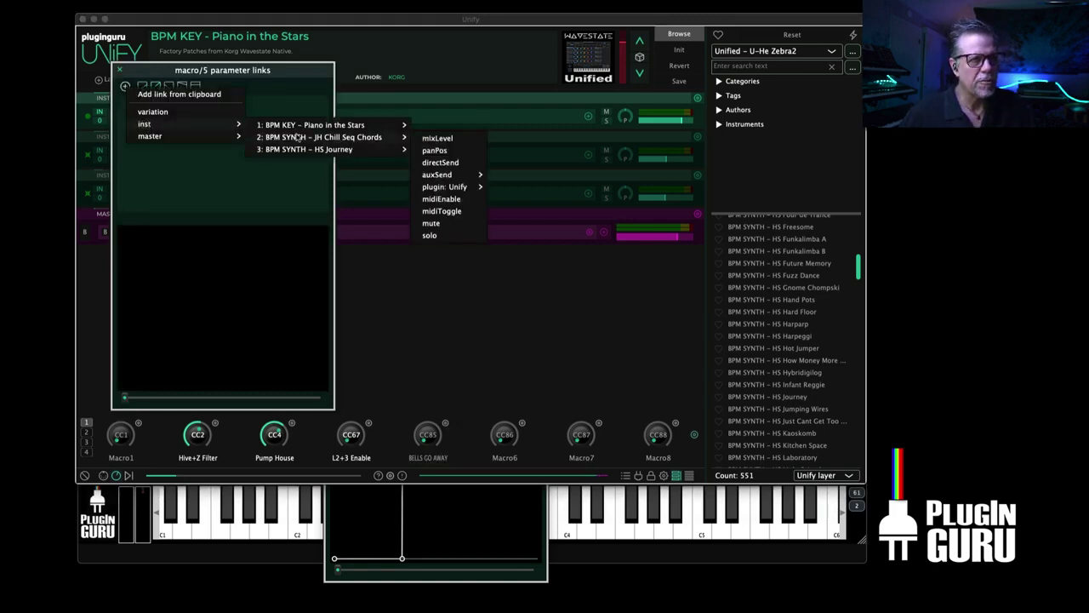
{"action": "mouse_move", "coordinate": [458, 177]}
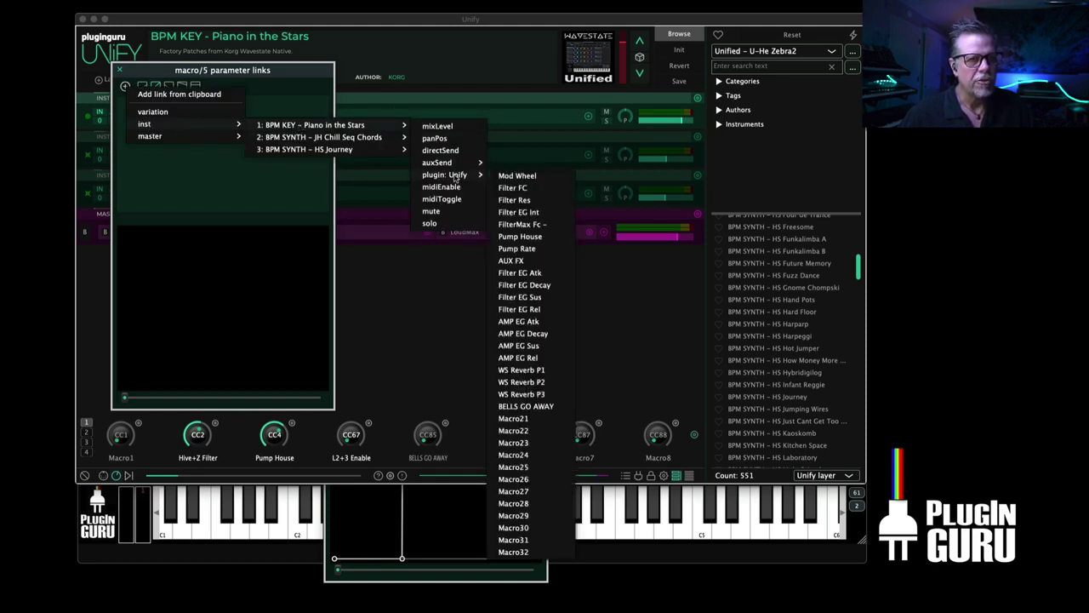
{"action": "left_click", "coordinate": [523, 407]}
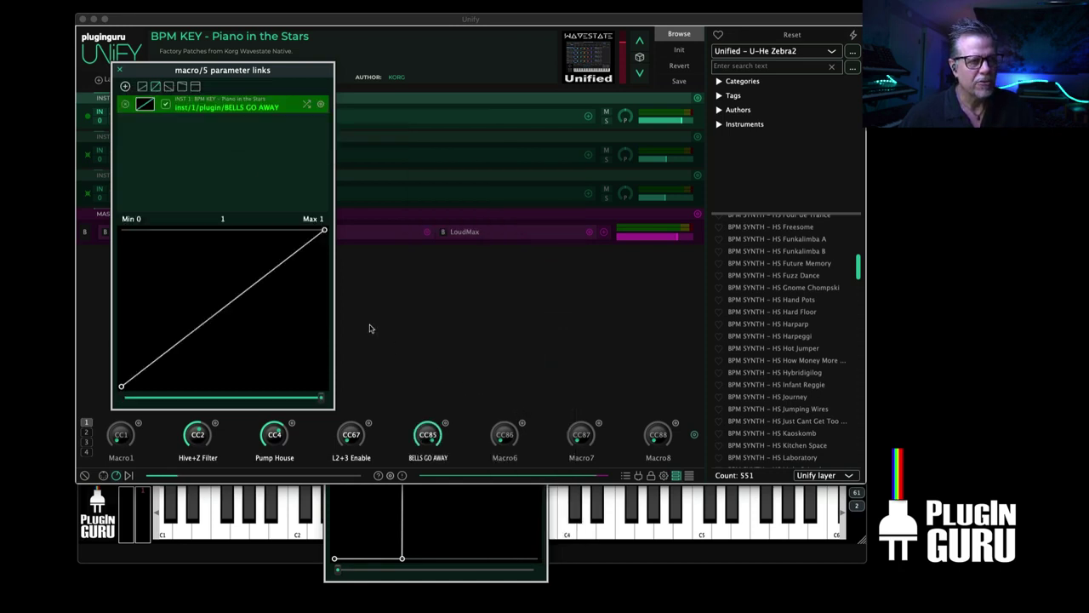
{"action": "left_click", "coordinate": [120, 69]}
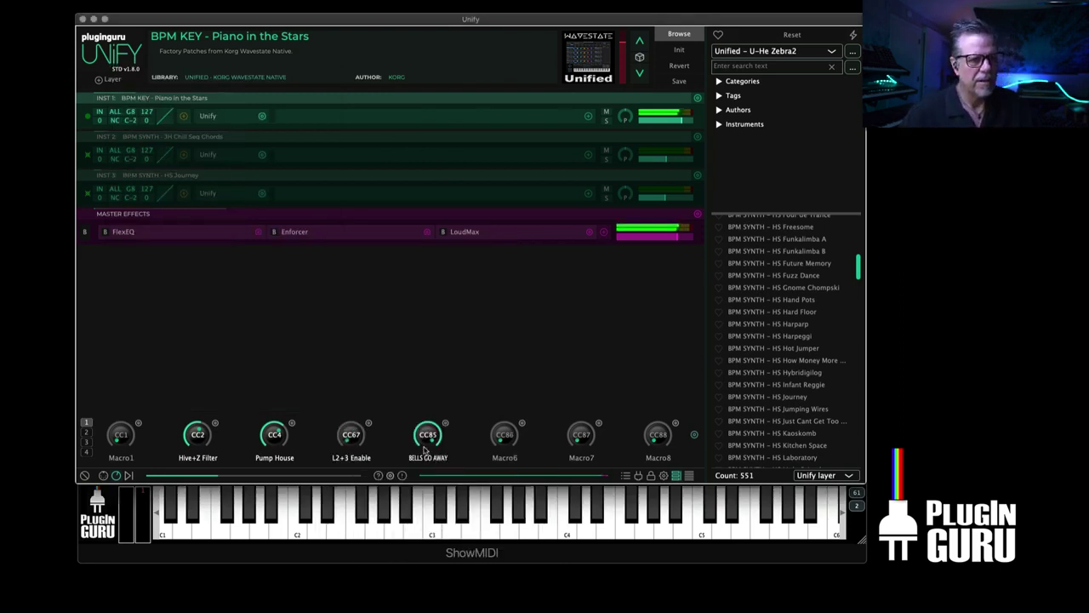
Turn up L2+3 Enable so the Chill Seq Chords and Journey layers become active
{"action": "mouse_move", "coordinate": [430, 608]}
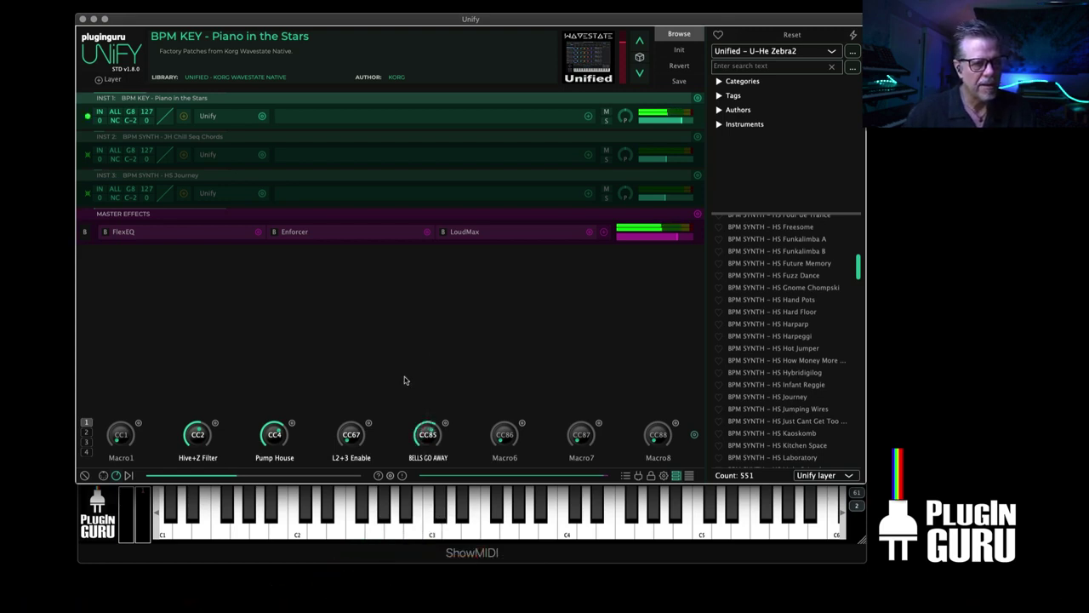
{"action": "left_click_drag", "start_coordinate": [352, 435], "coordinate": [367, 352]}
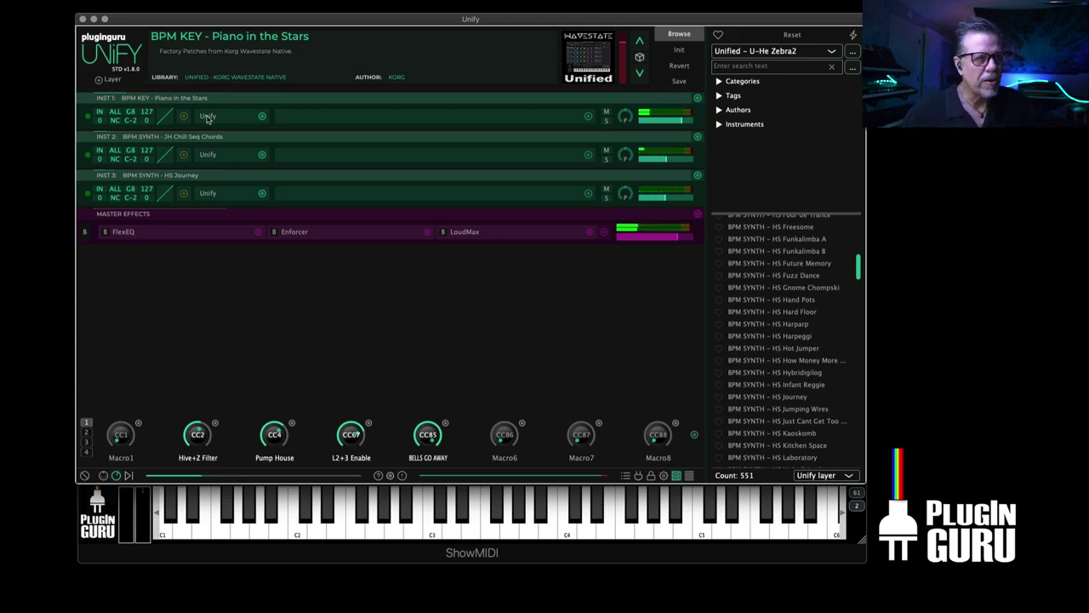
Open the Piano in the Stars layer's editor to view its macro knobs, then close it
{"action": "left_click", "coordinate": [207, 118]}
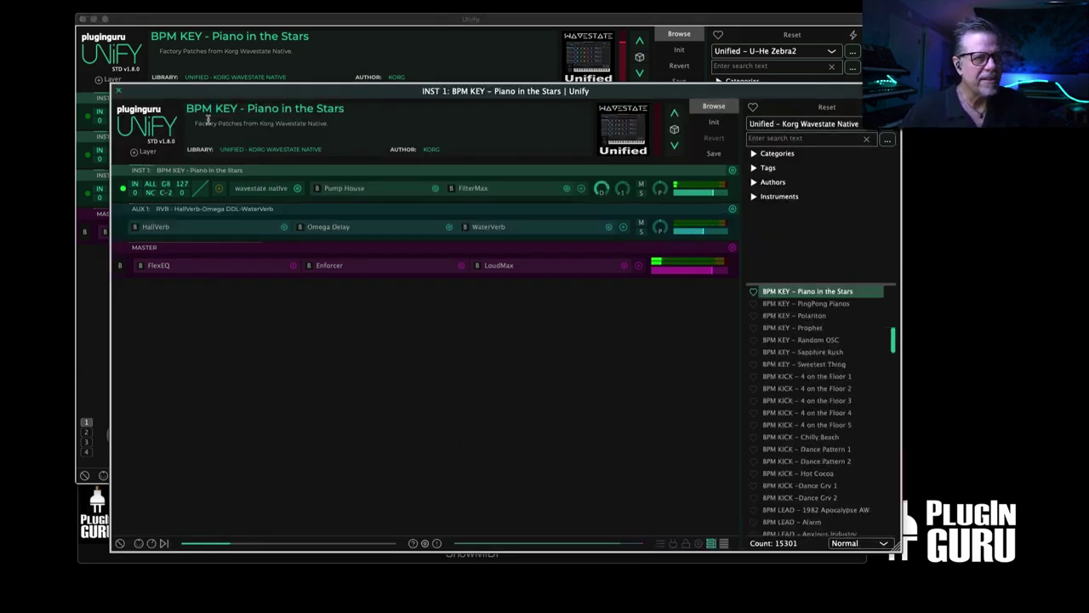
{"action": "left_click", "coordinate": [152, 543]}
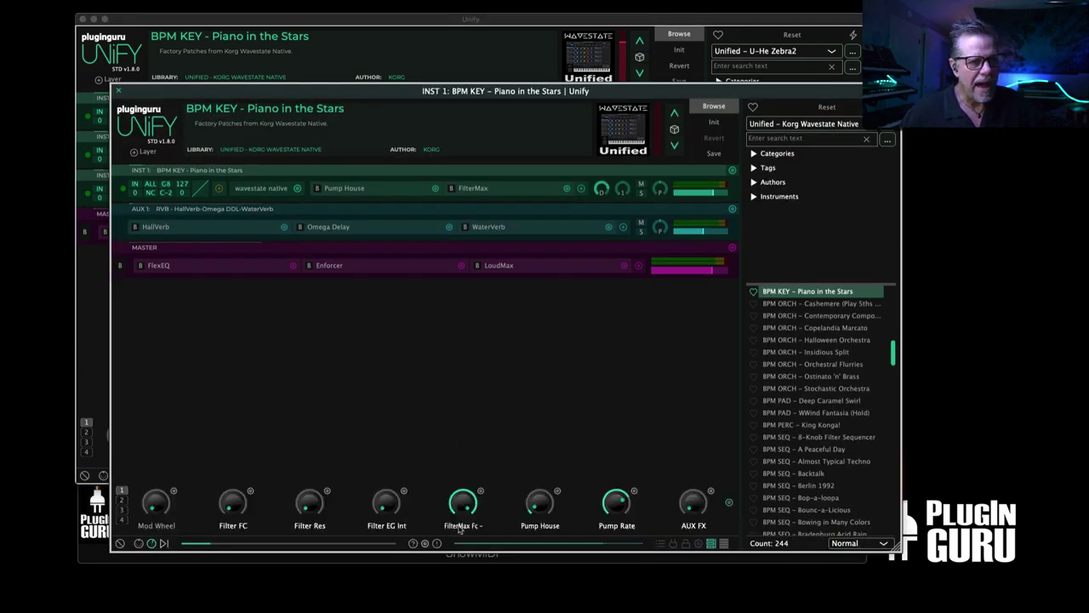
{"action": "left_click", "coordinate": [117, 91]}
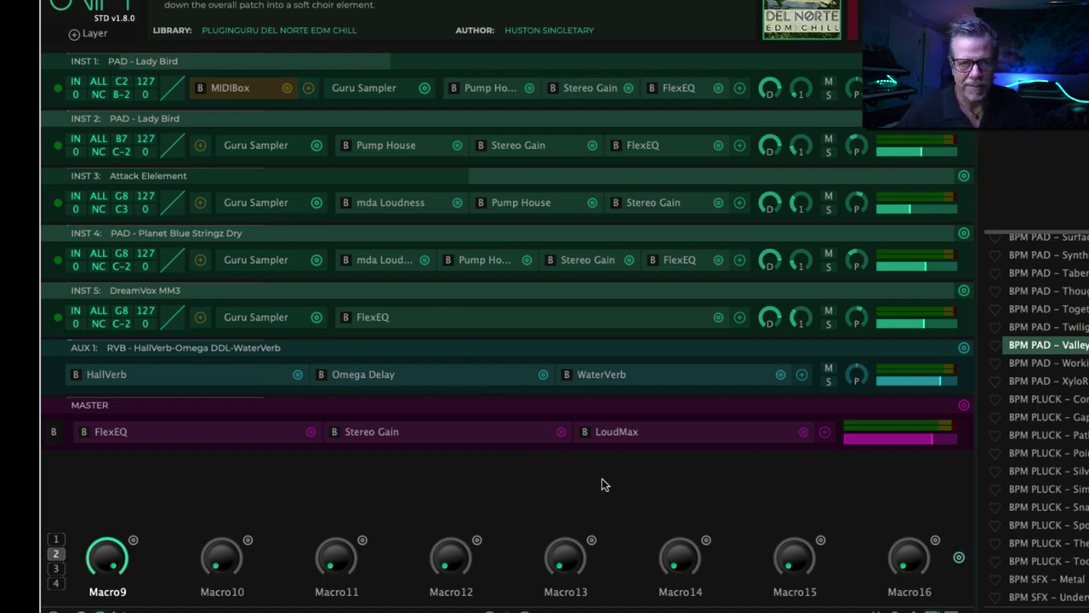
On macro page 1, review the Pad Filter macro's filterCutoff links and their options
{"action": "left_click", "coordinate": [61, 536]}
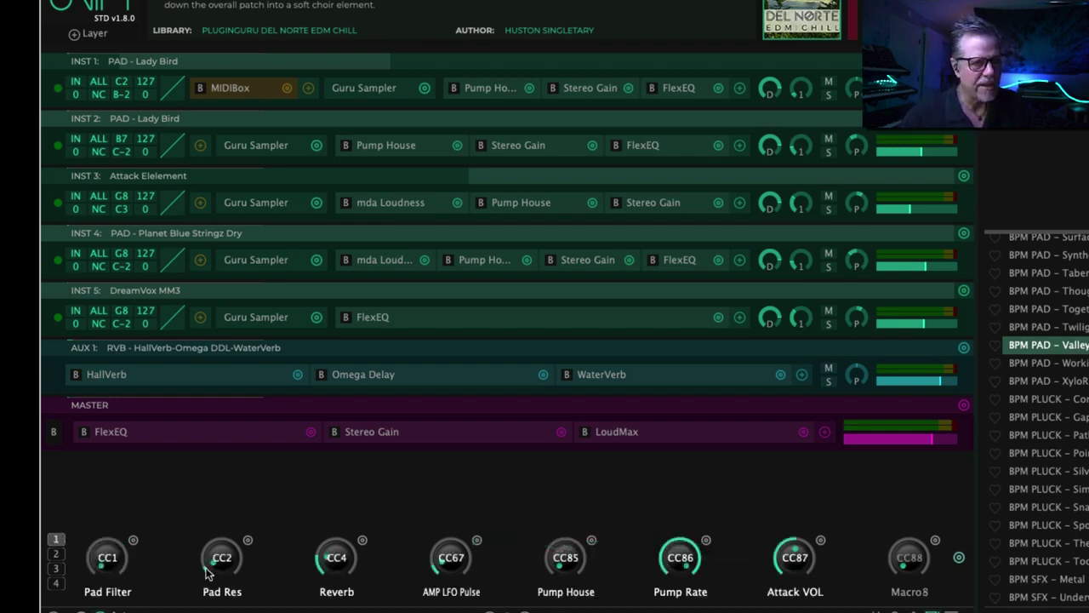
{"action": "left_click", "coordinate": [132, 542]}
{"action": "left_click", "coordinate": [217, 328]}
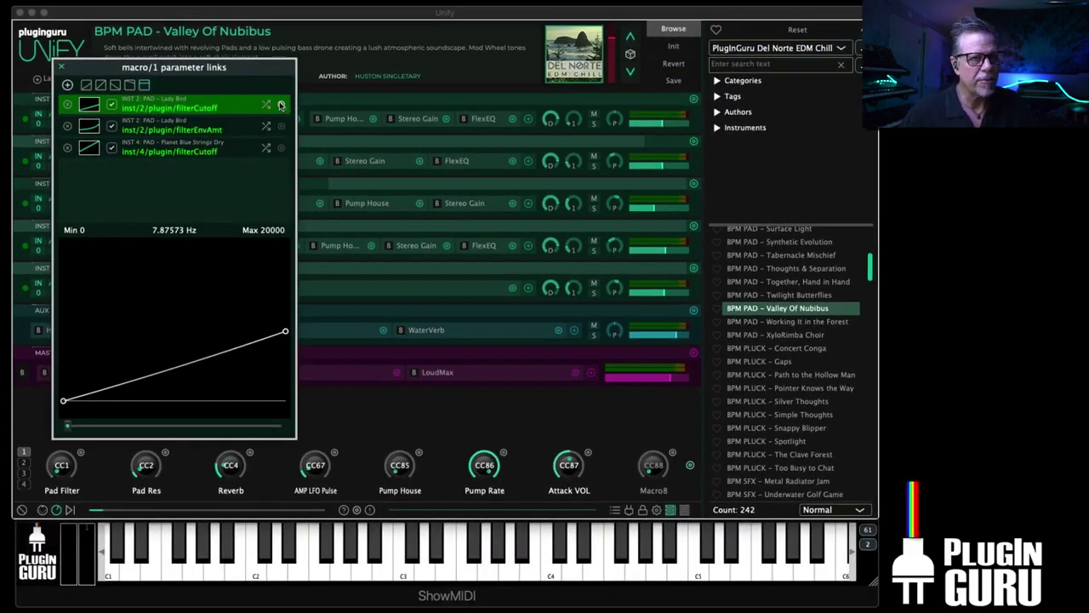
{"action": "left_click", "coordinate": [281, 105]}
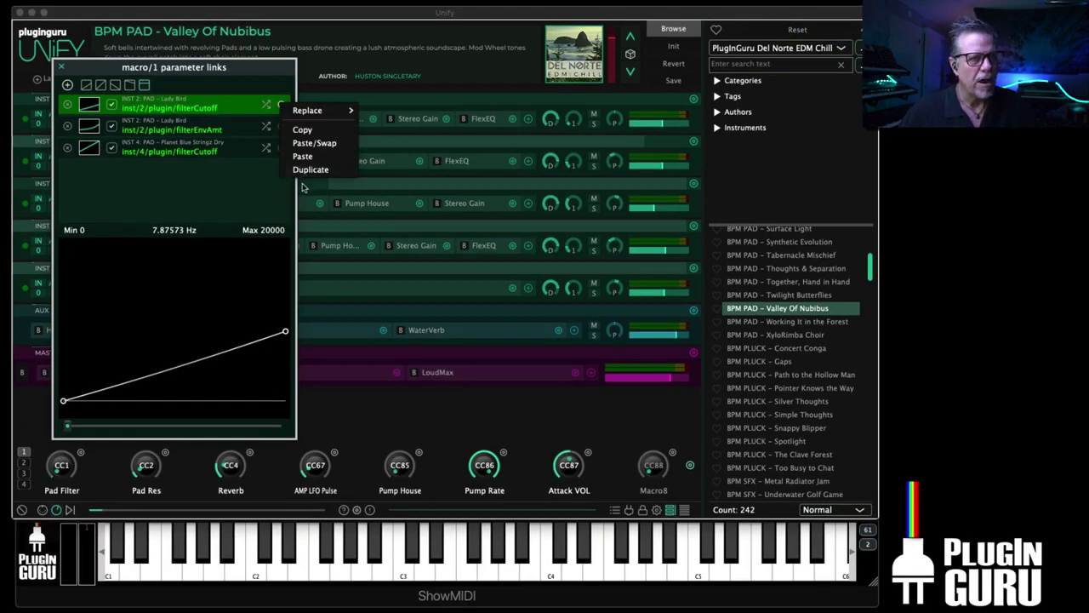
{"action": "left_click", "coordinate": [62, 67]}
{"action": "left_click", "coordinate": [62, 66]}
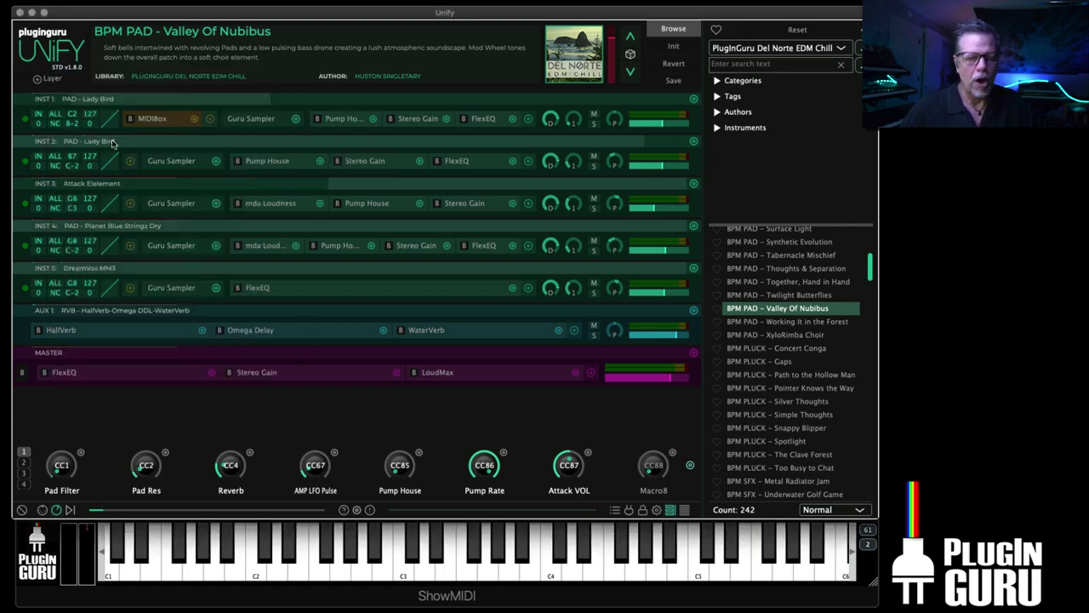